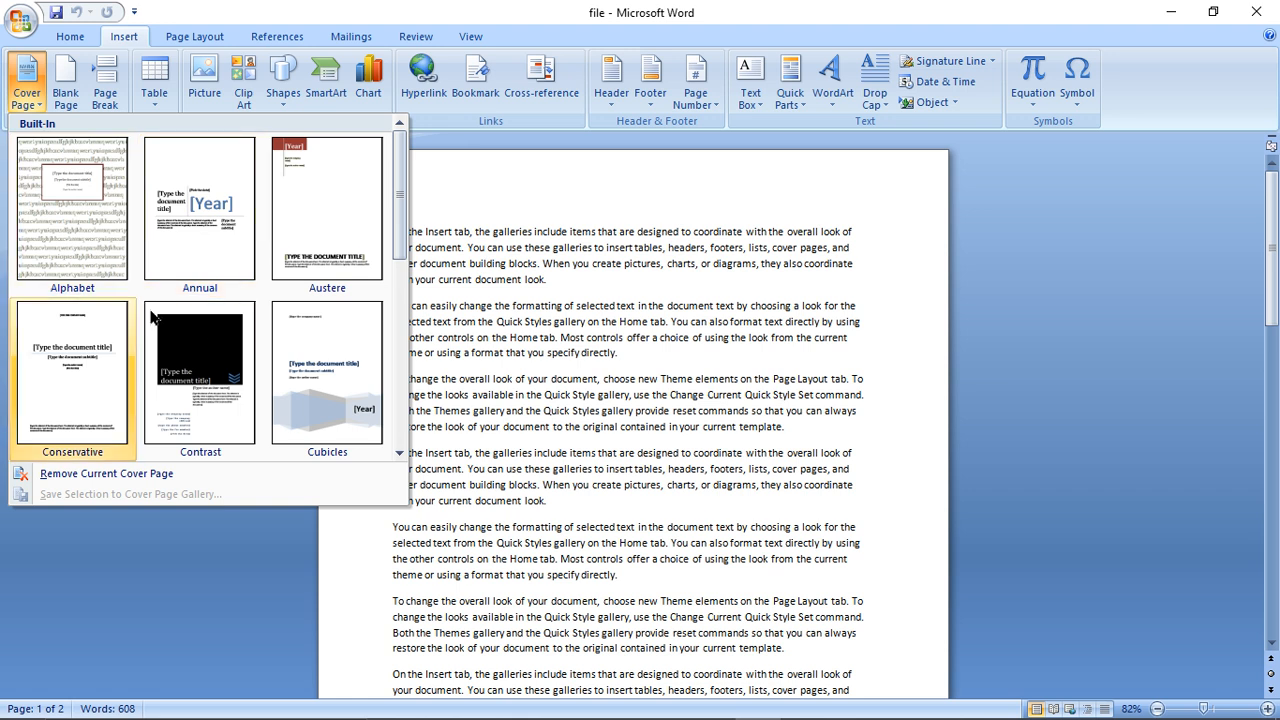
- Insert the Alphabet cover page and give it the title "Software Presentation"
click(64, 222)
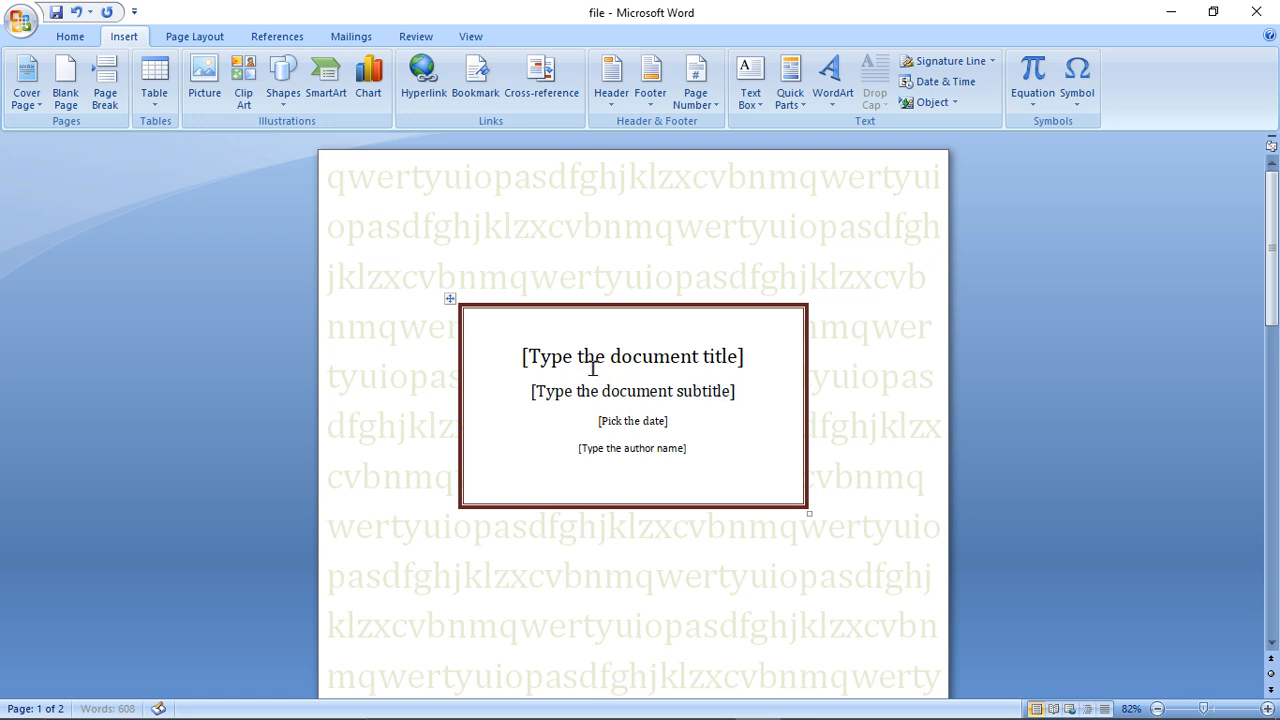
click(596, 366)
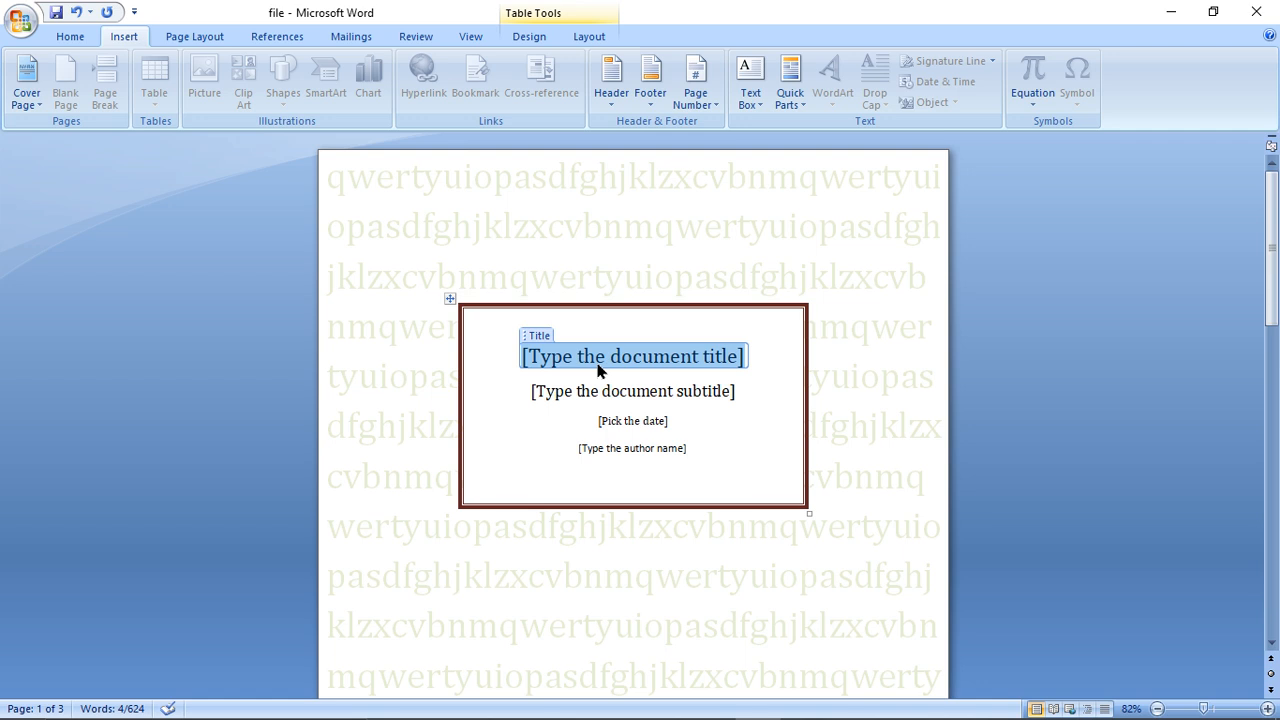
text(So)
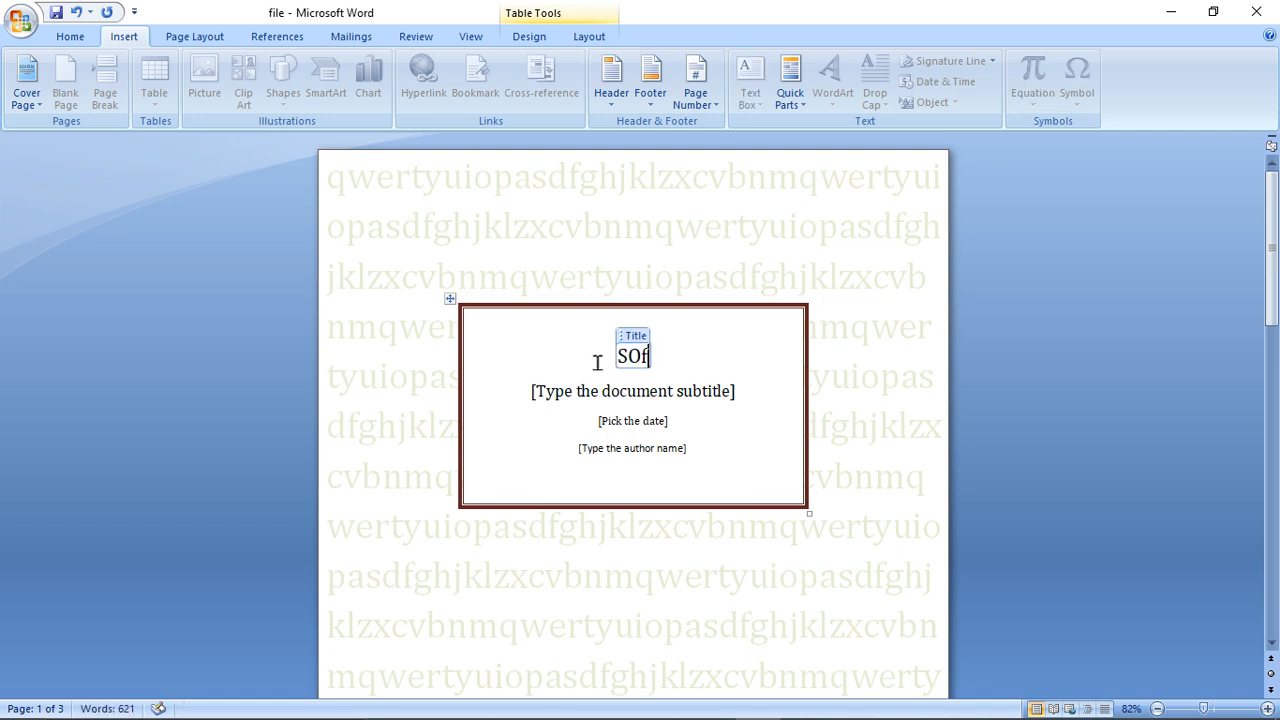
text(ftw)
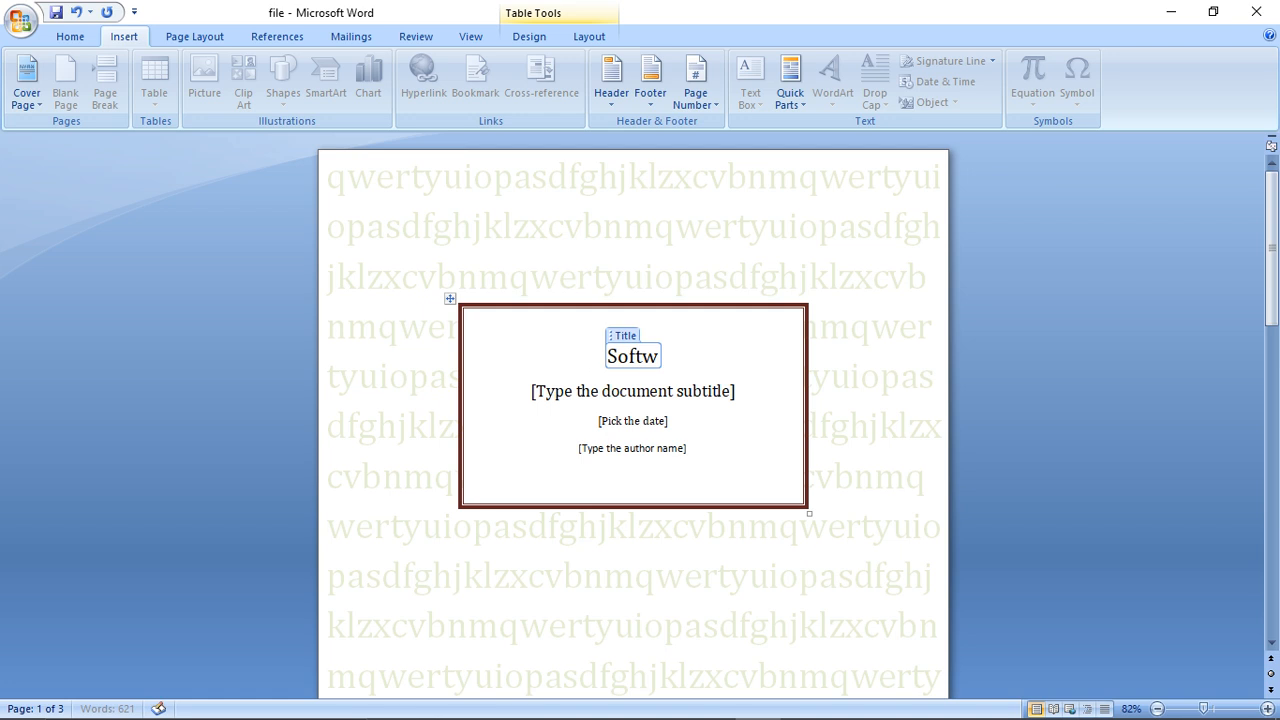
text(are Present)
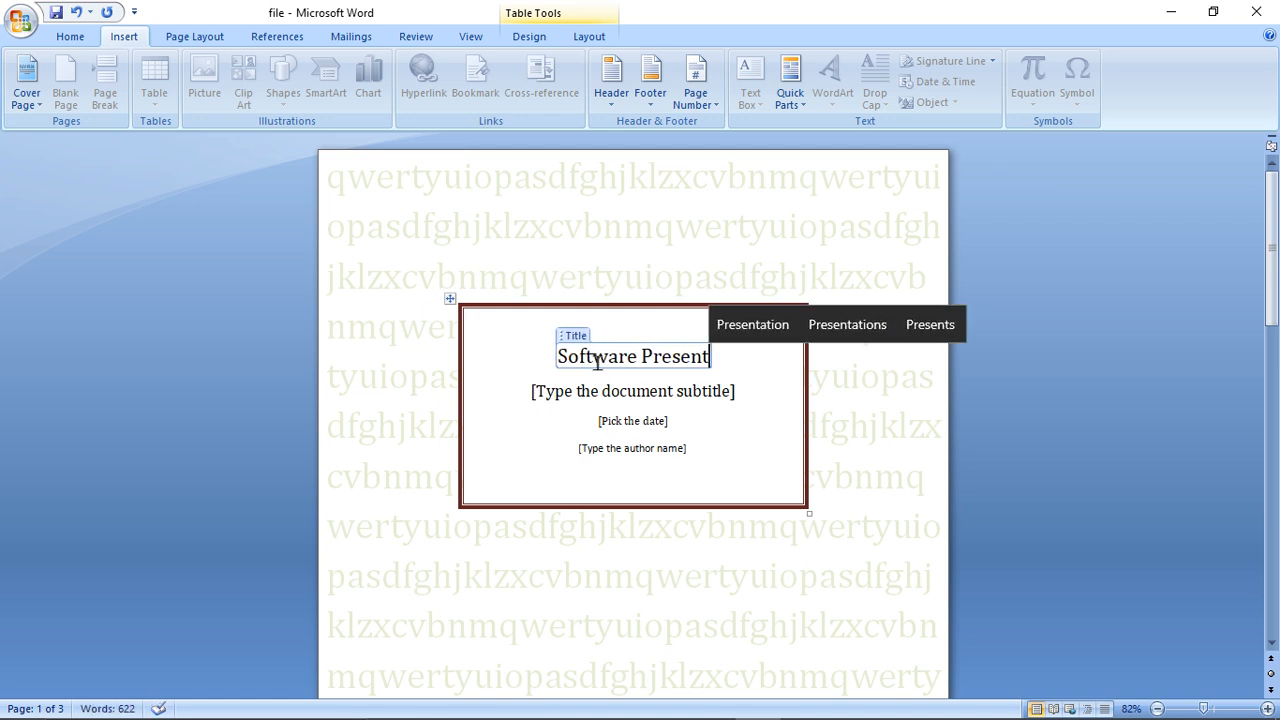
text(ation)
- Set the cover page subtitle to "IT" and its date to 3/1/2023
click(606, 392)
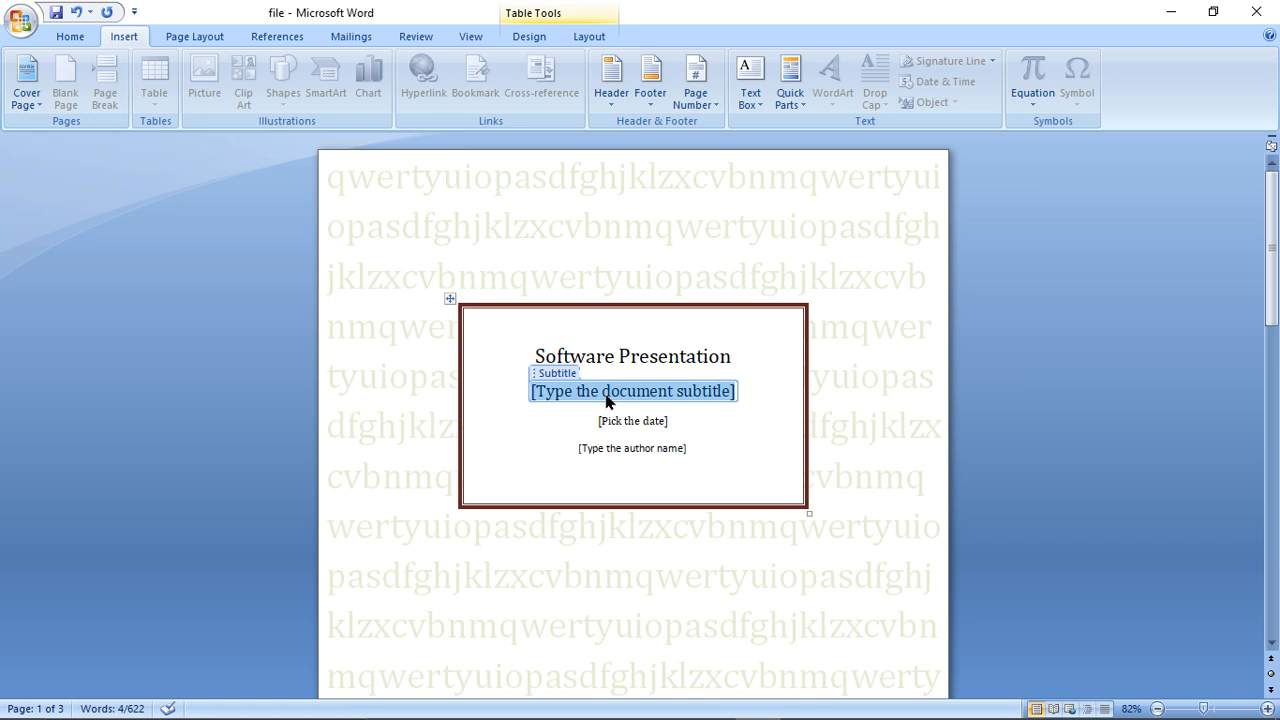
text(IT)
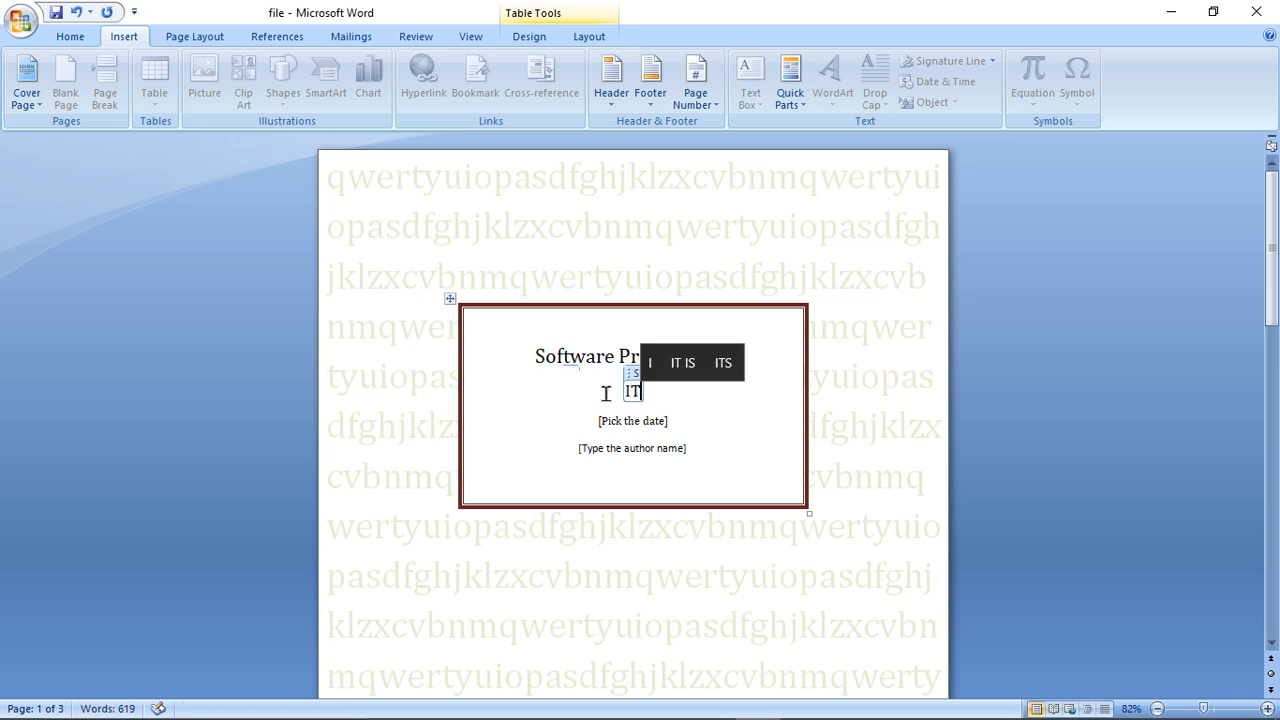
click(631, 421)
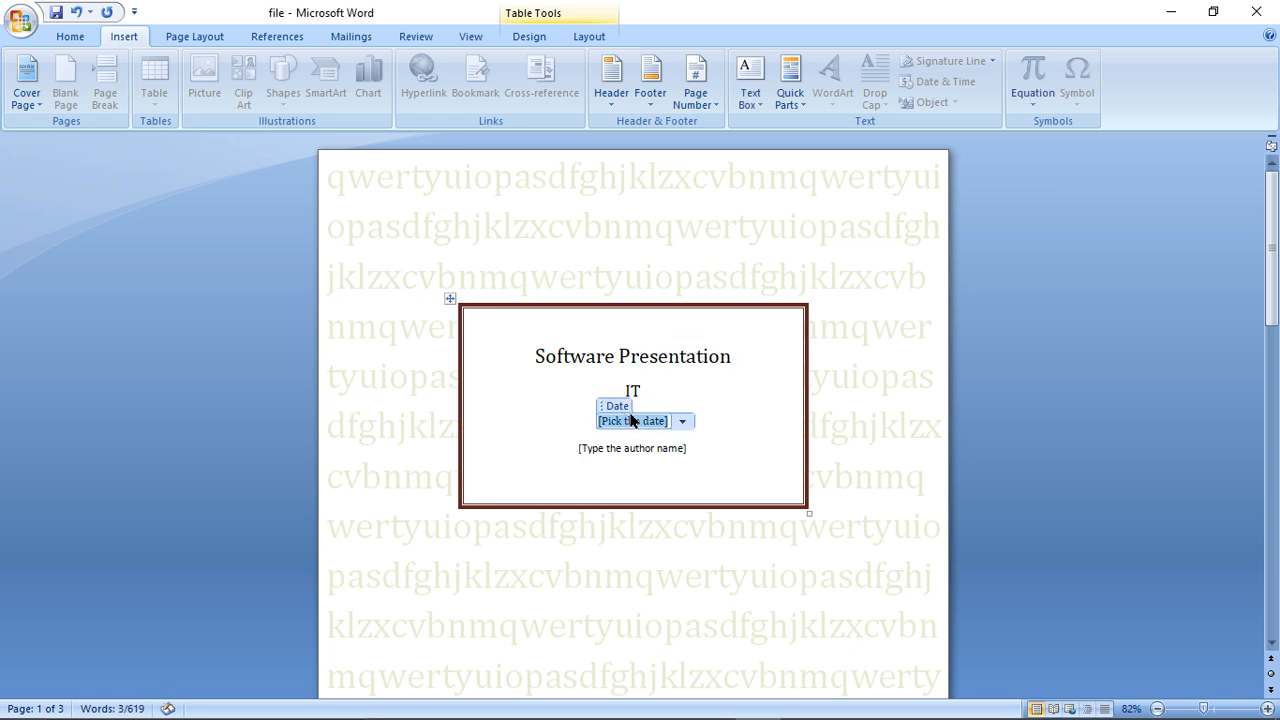
key(Delete)
text(3/4/)
text(202)
text(3)
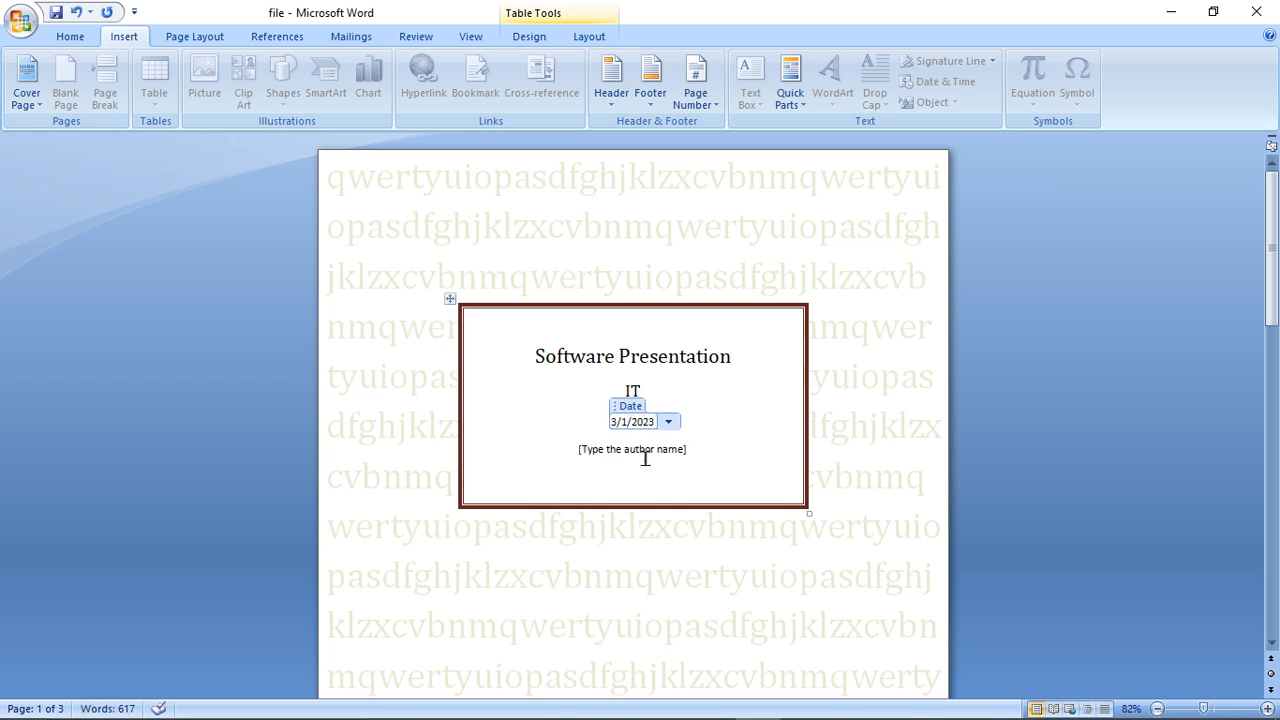
- Fill in the author's initials on the cover page
click(654, 452)
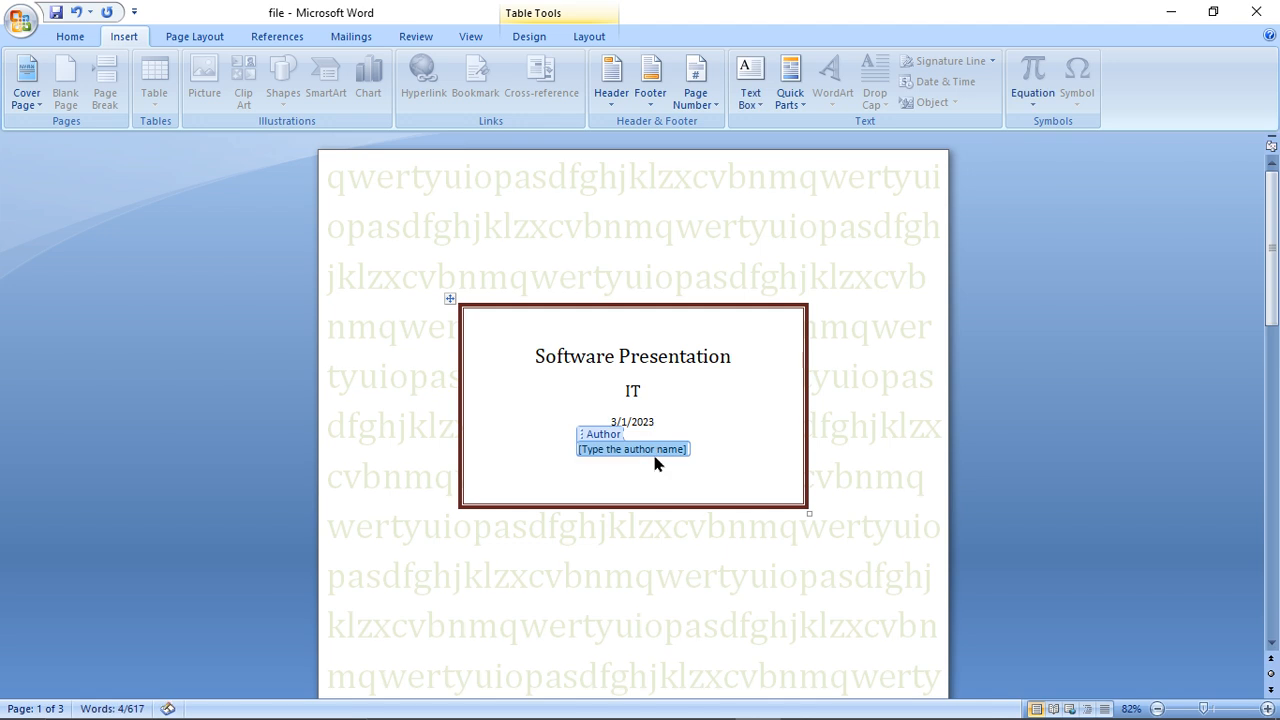
text(PB)
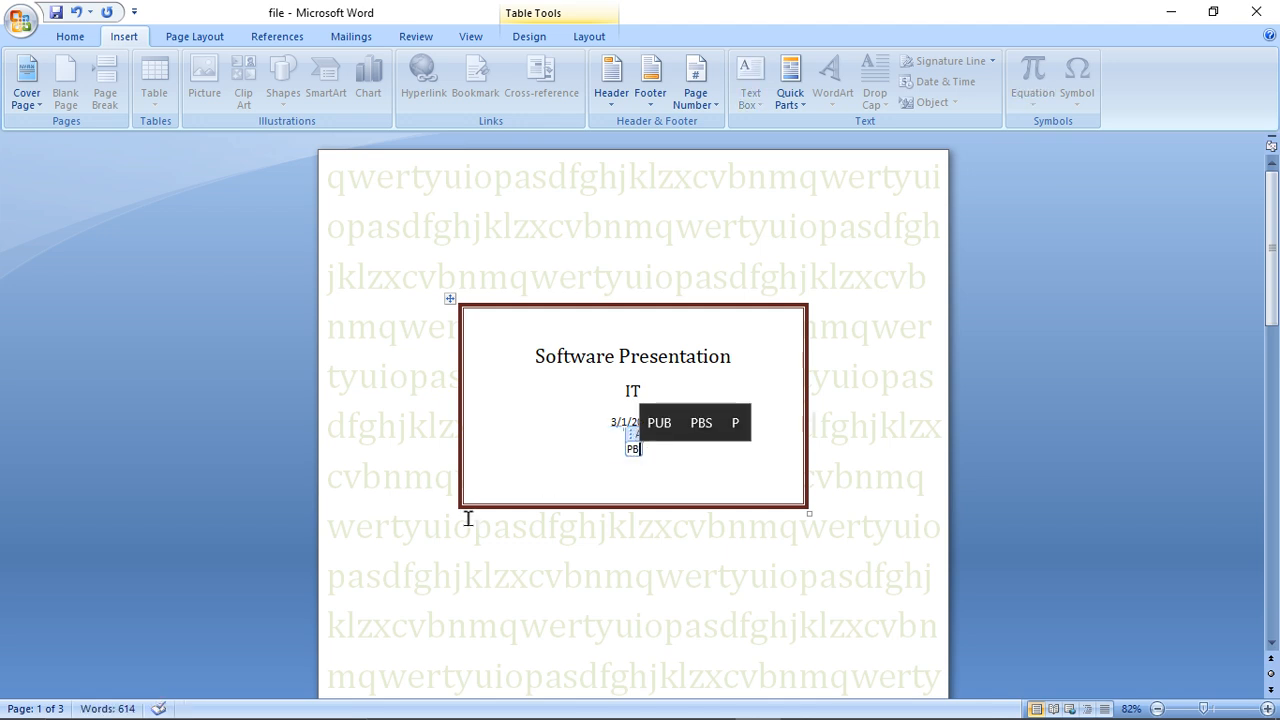
click(546, 575)
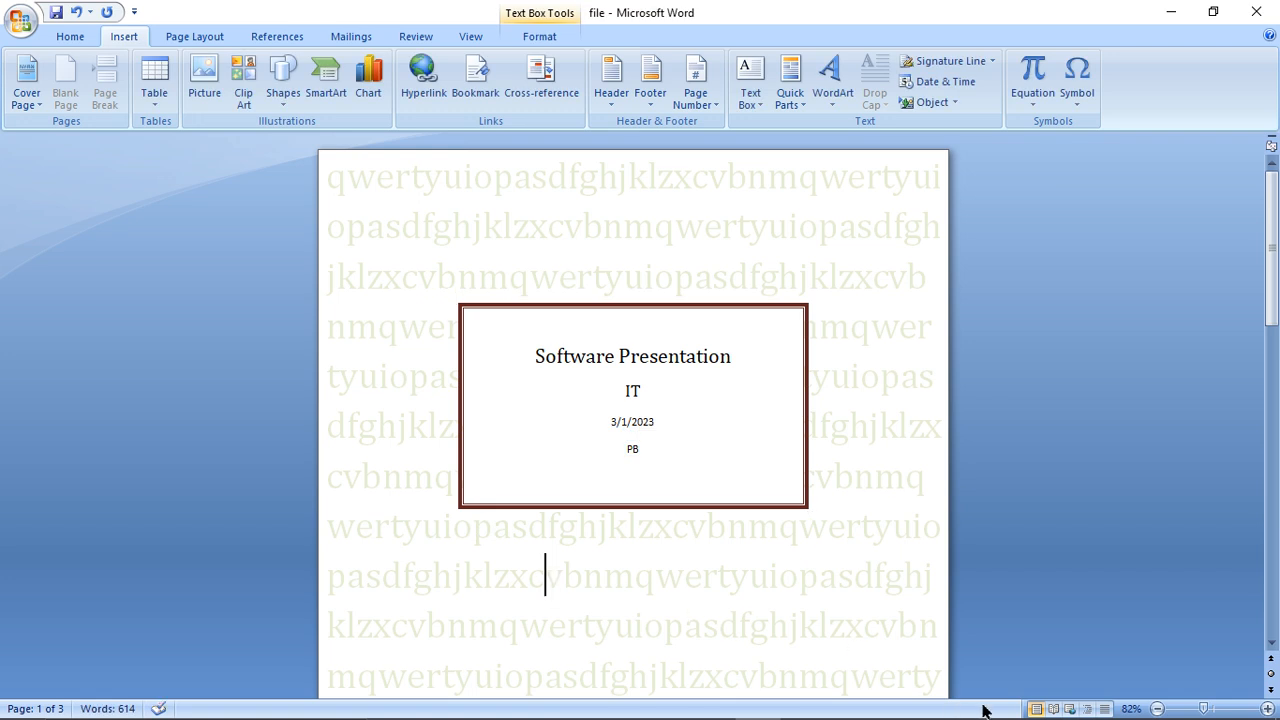
- Try the Annual and Contrast designs as replacements for the current cover page
click(1178, 710)
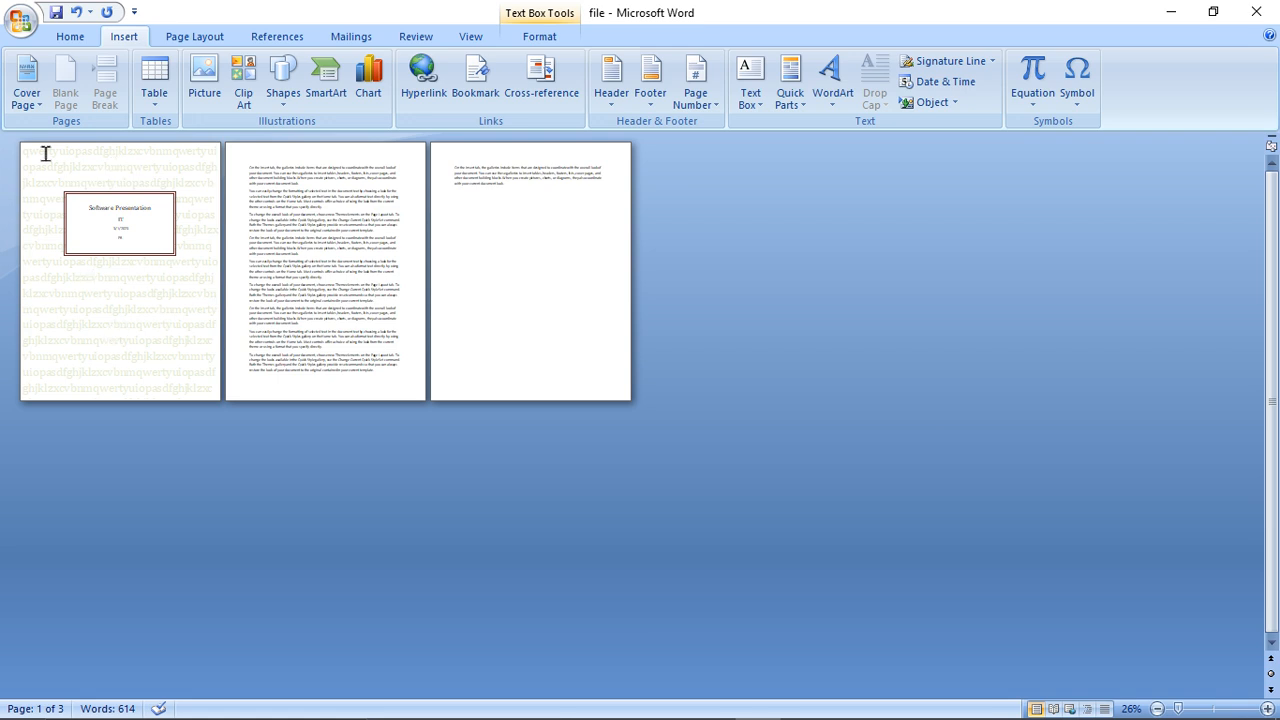
click(28, 98)
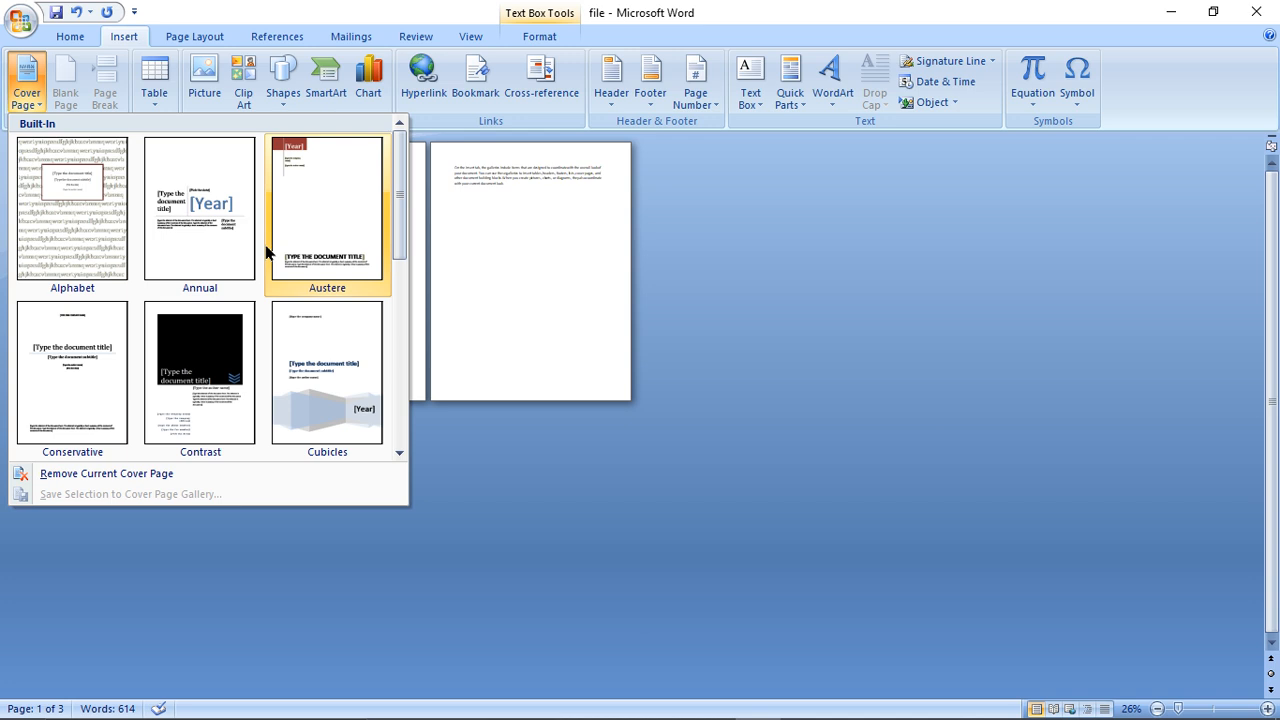
click(213, 232)
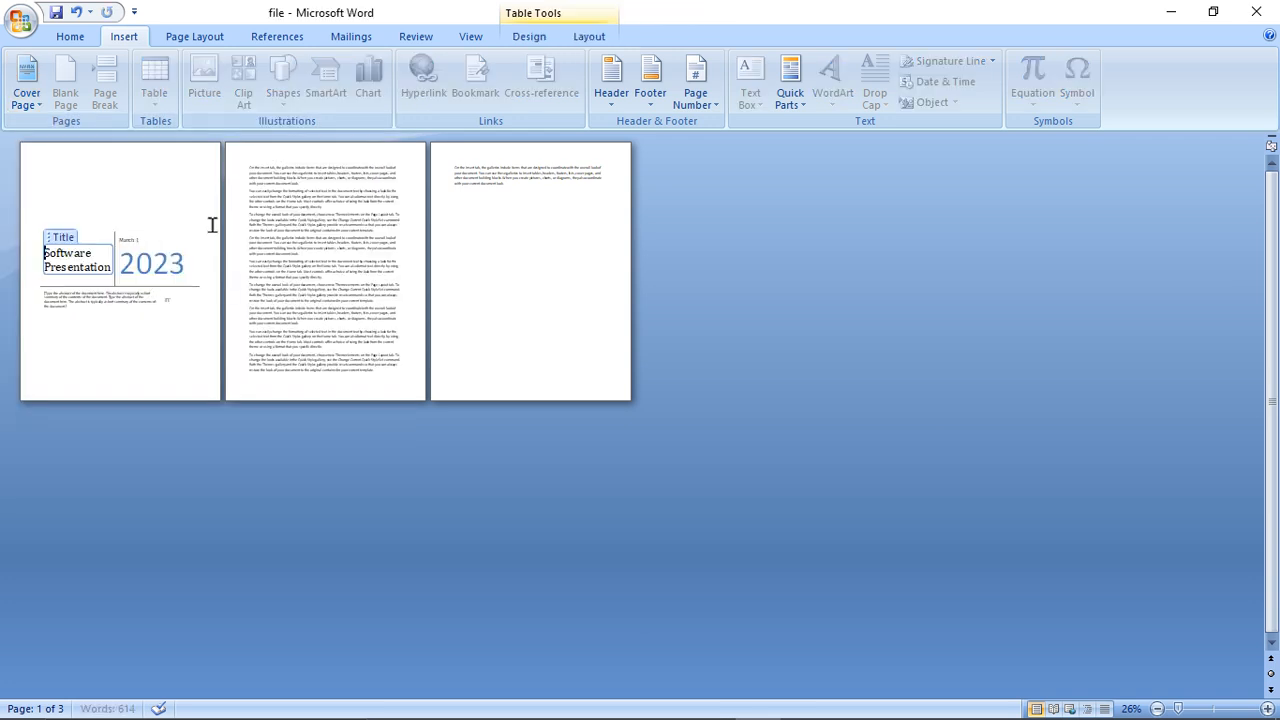
click(32, 108)
click(204, 368)
- Try the Puzzle design for the cover page
click(14, 102)
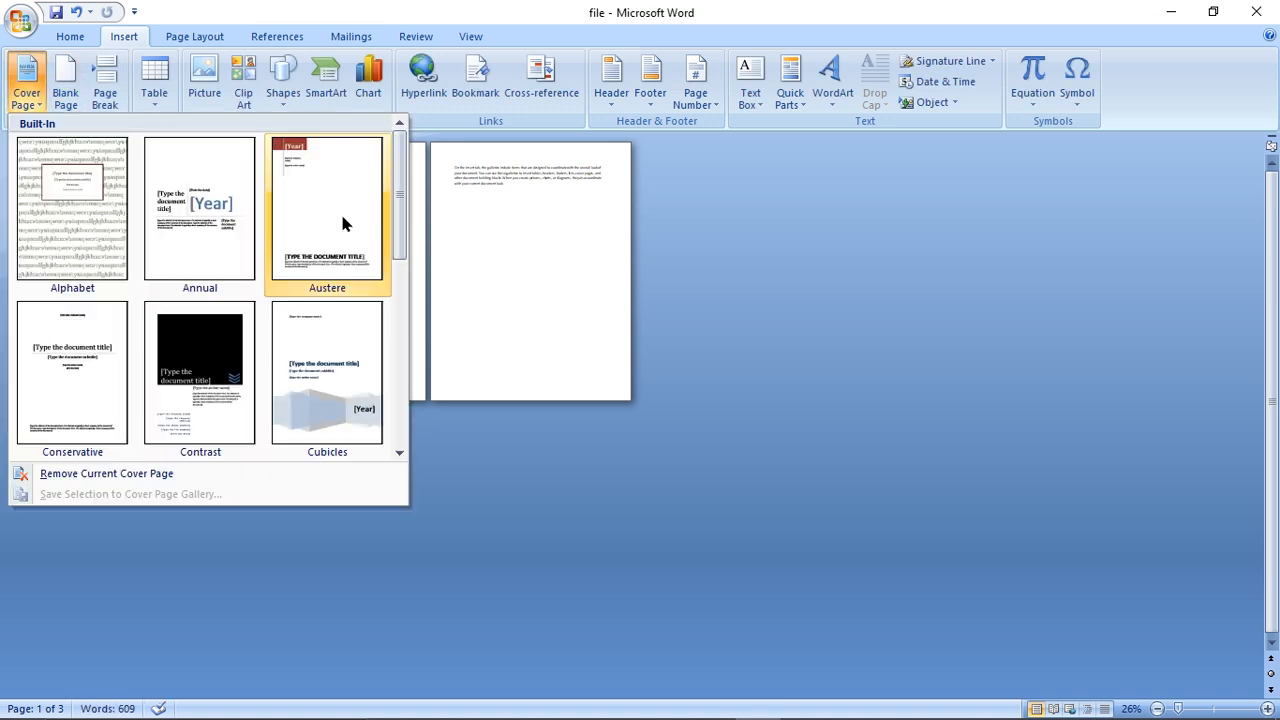
drag(398, 230, 391, 357)
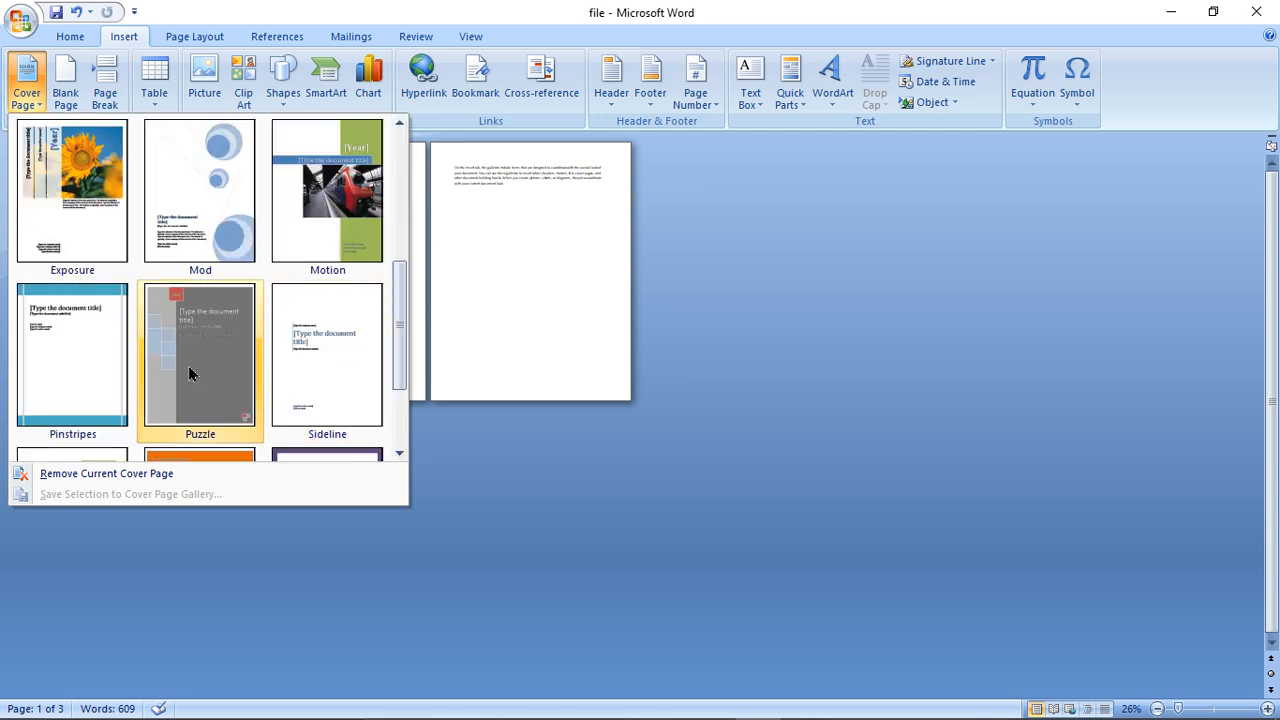
click(190, 370)
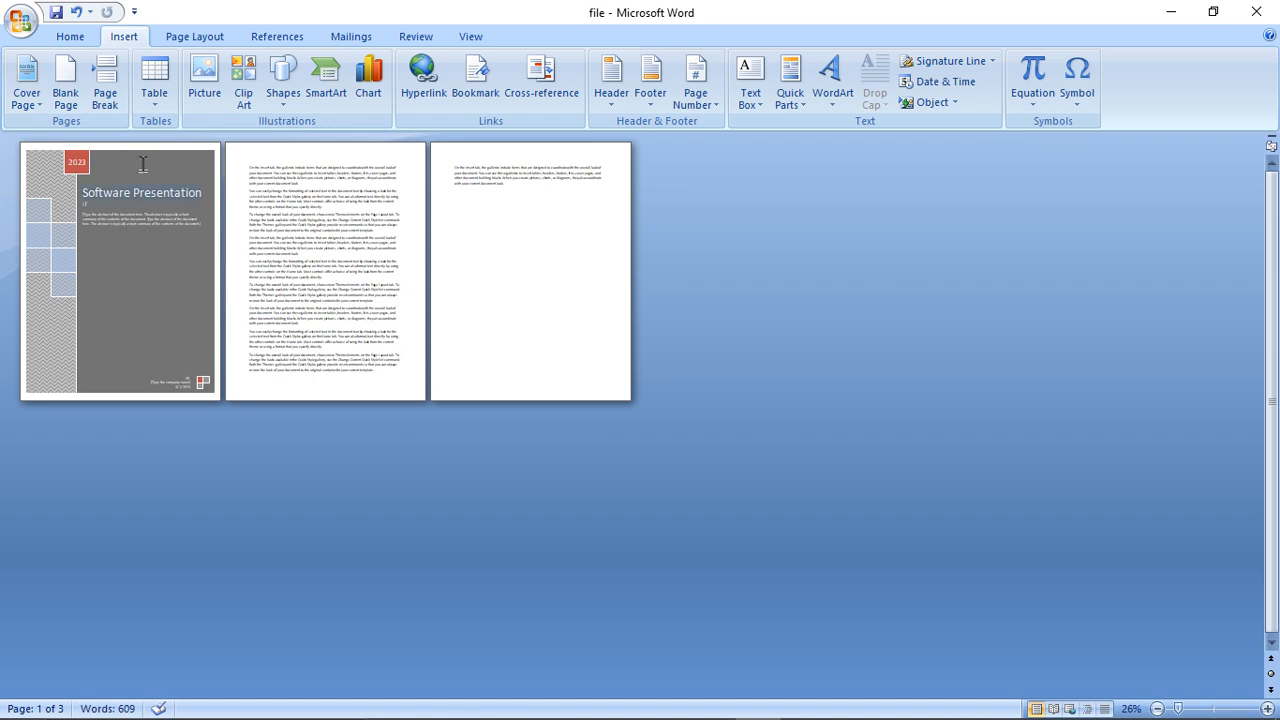
- Replace the cover page with the Conservative design
click(27, 80)
click(93, 342)
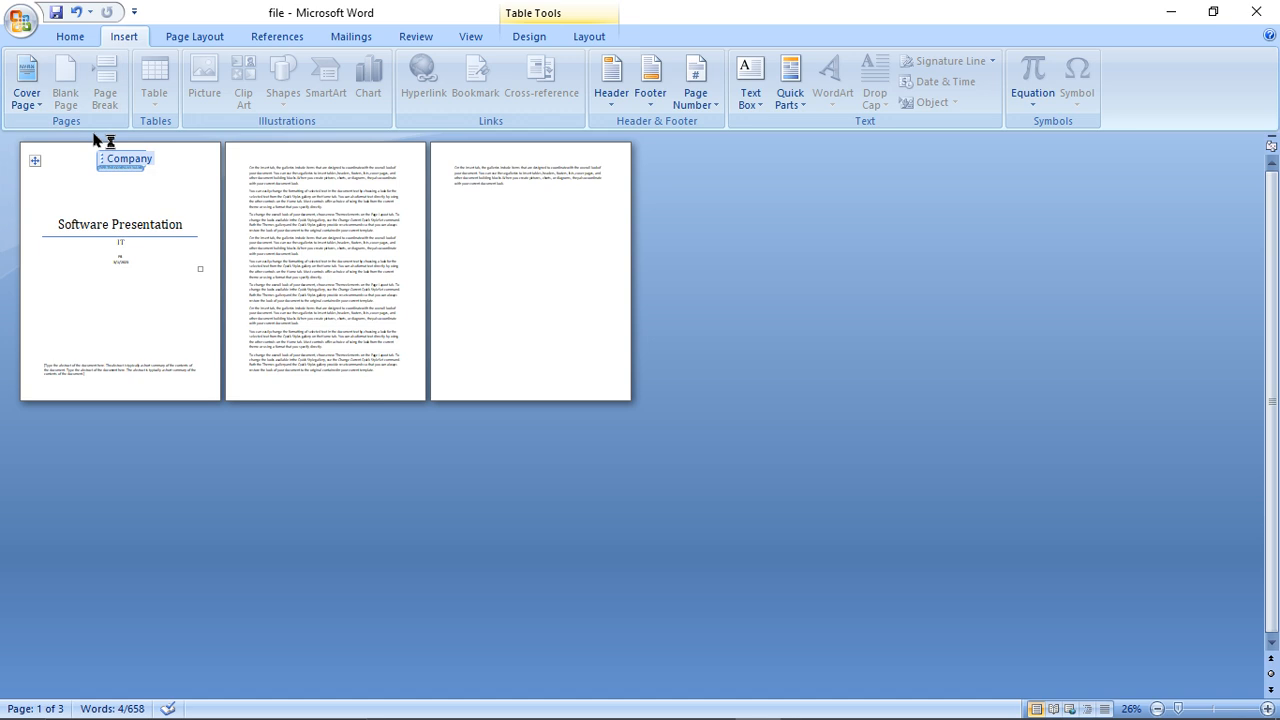
click(30, 112)
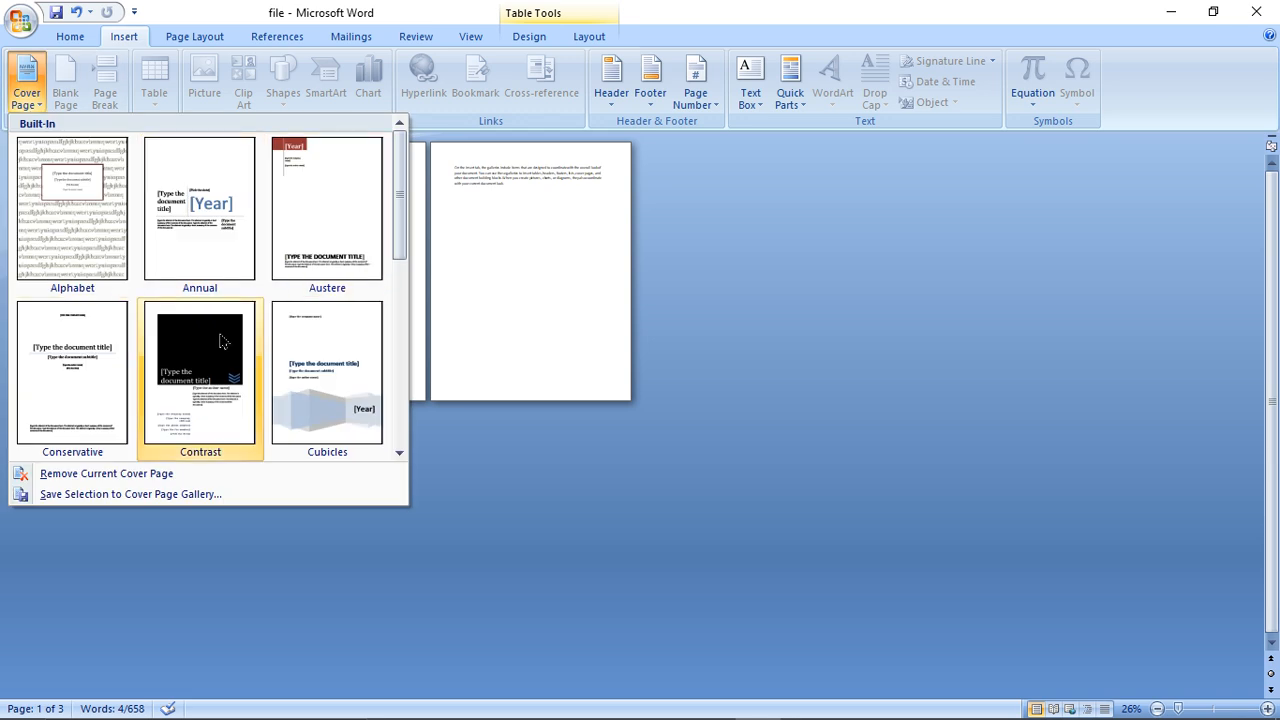
click(514, 283)
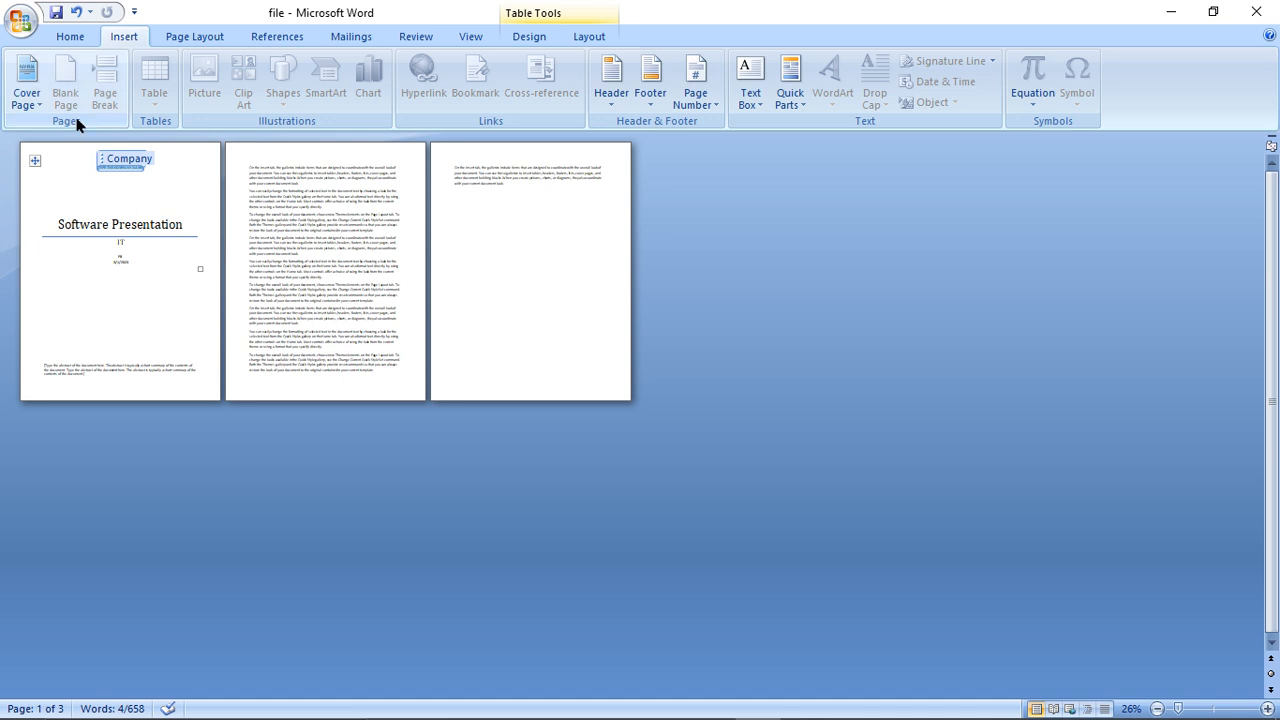
- Insert a blank page before the body text and a page break before the fourth body paragraph
click(246, 173)
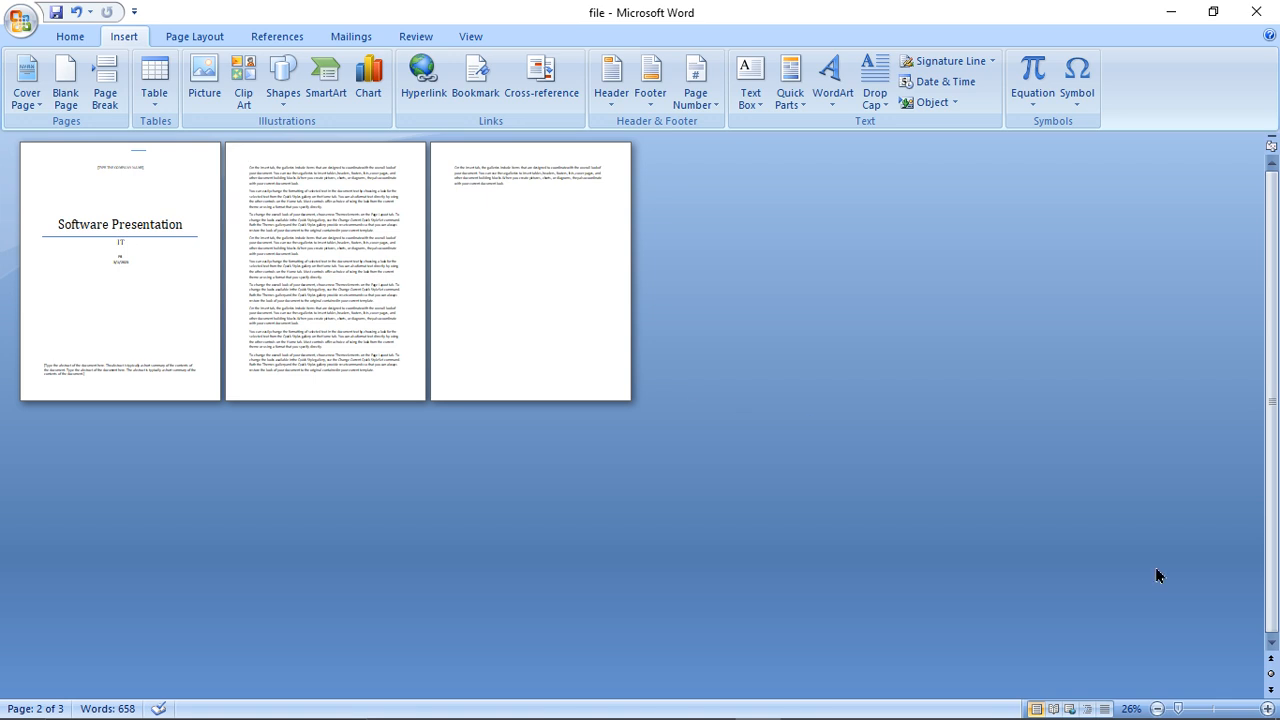
click(65, 90)
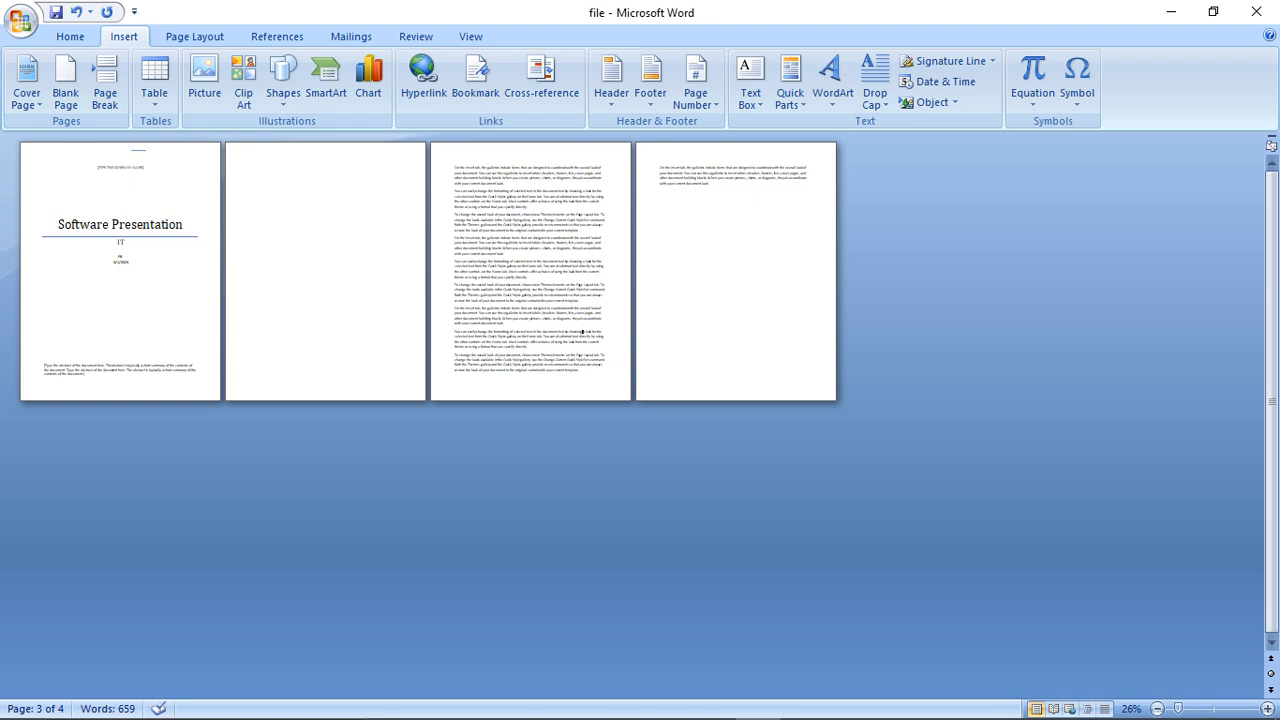
click(1191, 708)
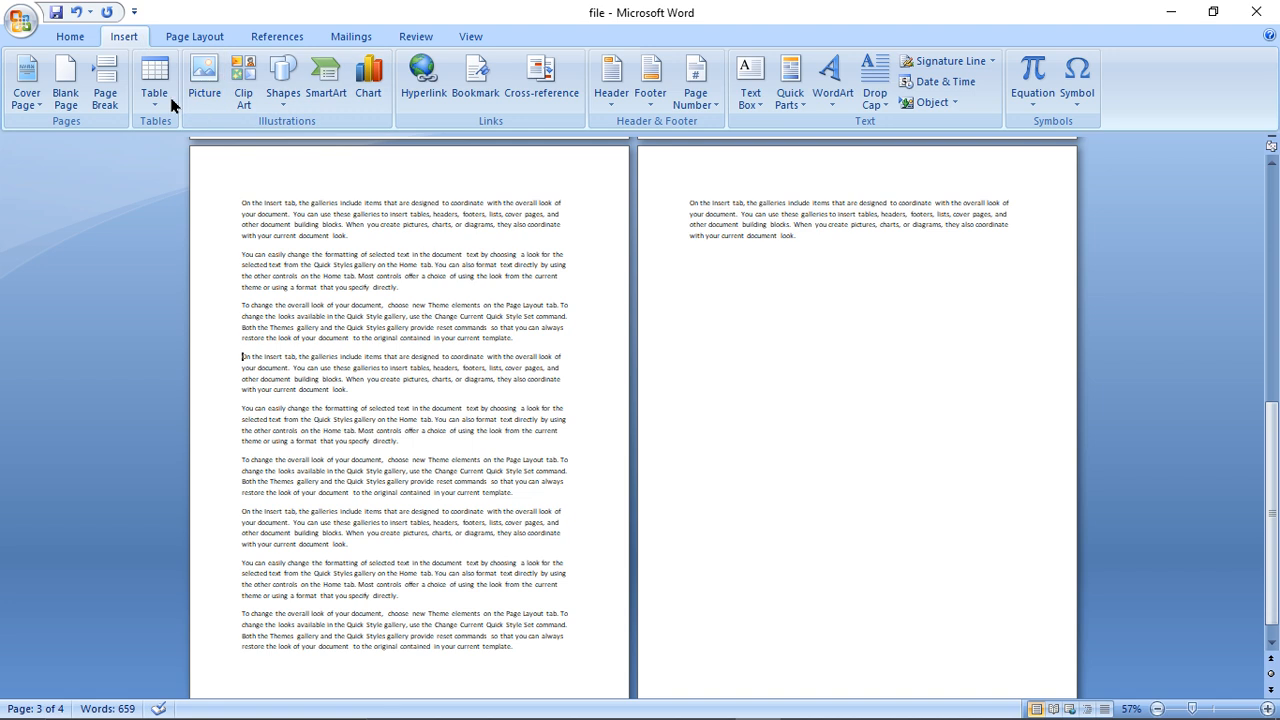
click(104, 100)
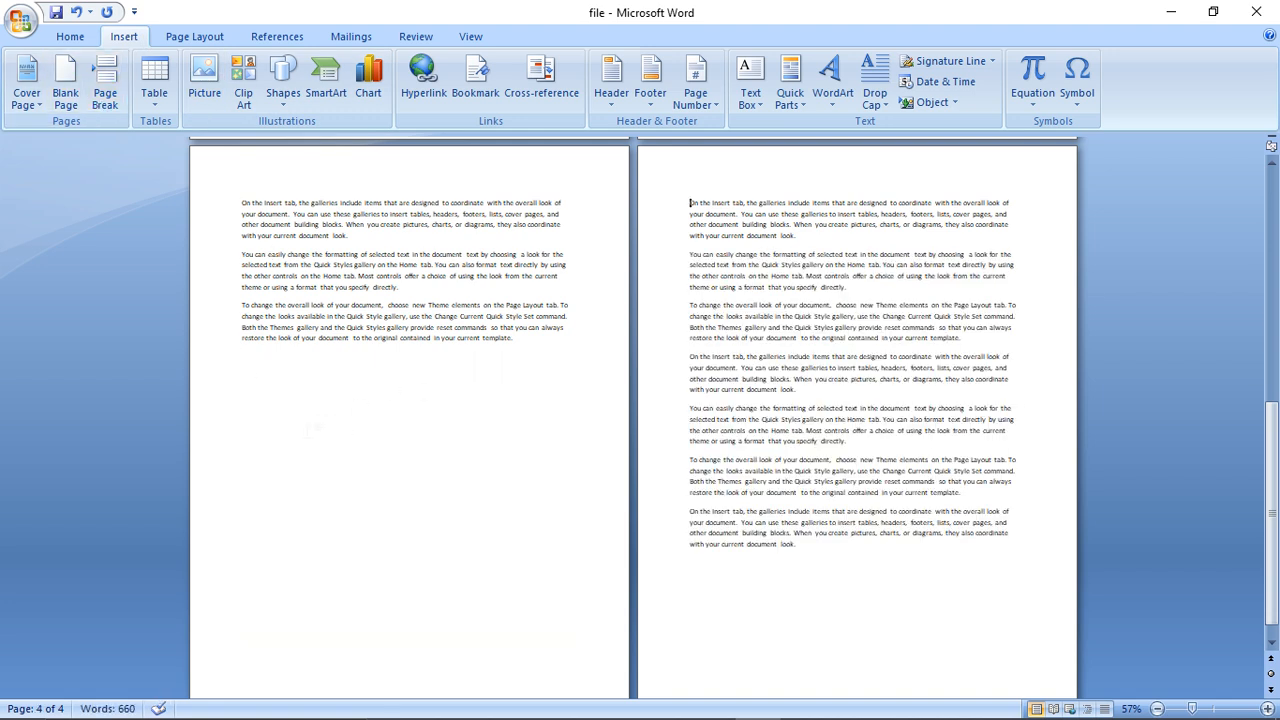
- Insert a table of 8 columns and 4 rows below the third body paragraph, before the page break
click(157, 100)
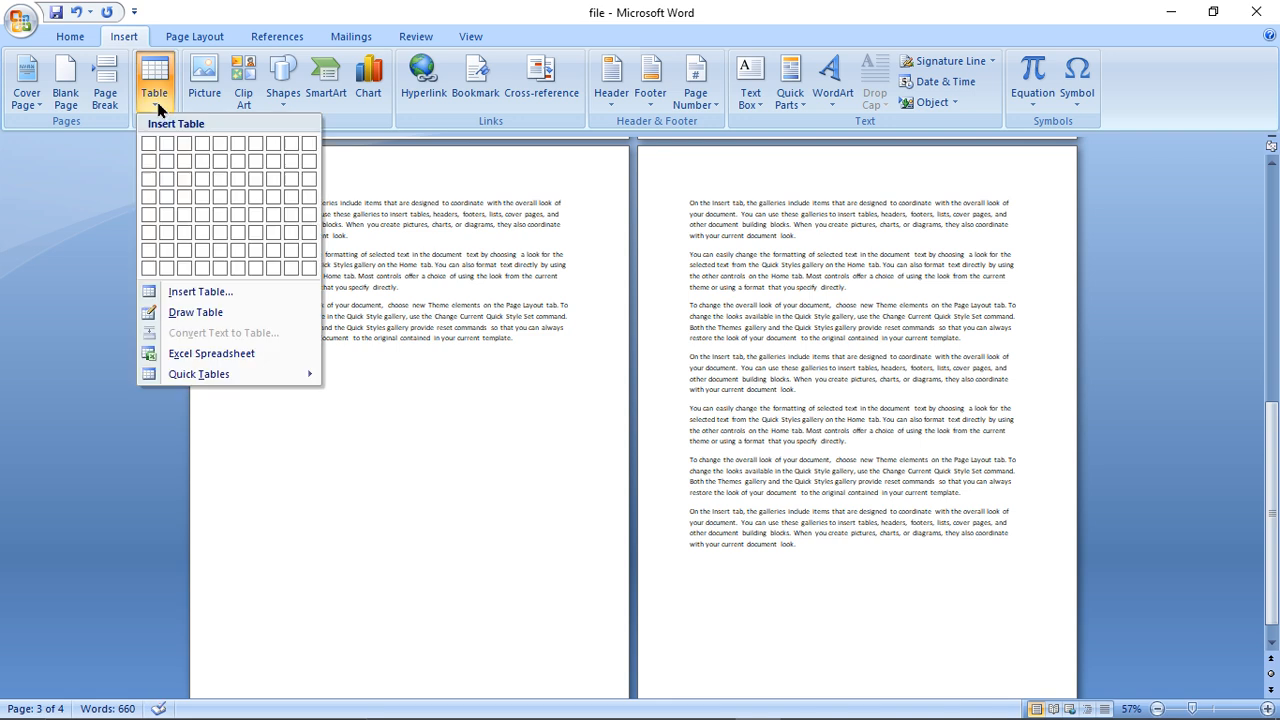
click(275, 204)
- Fill the first two rows of the table with random sample text
text(fsdfdsf)
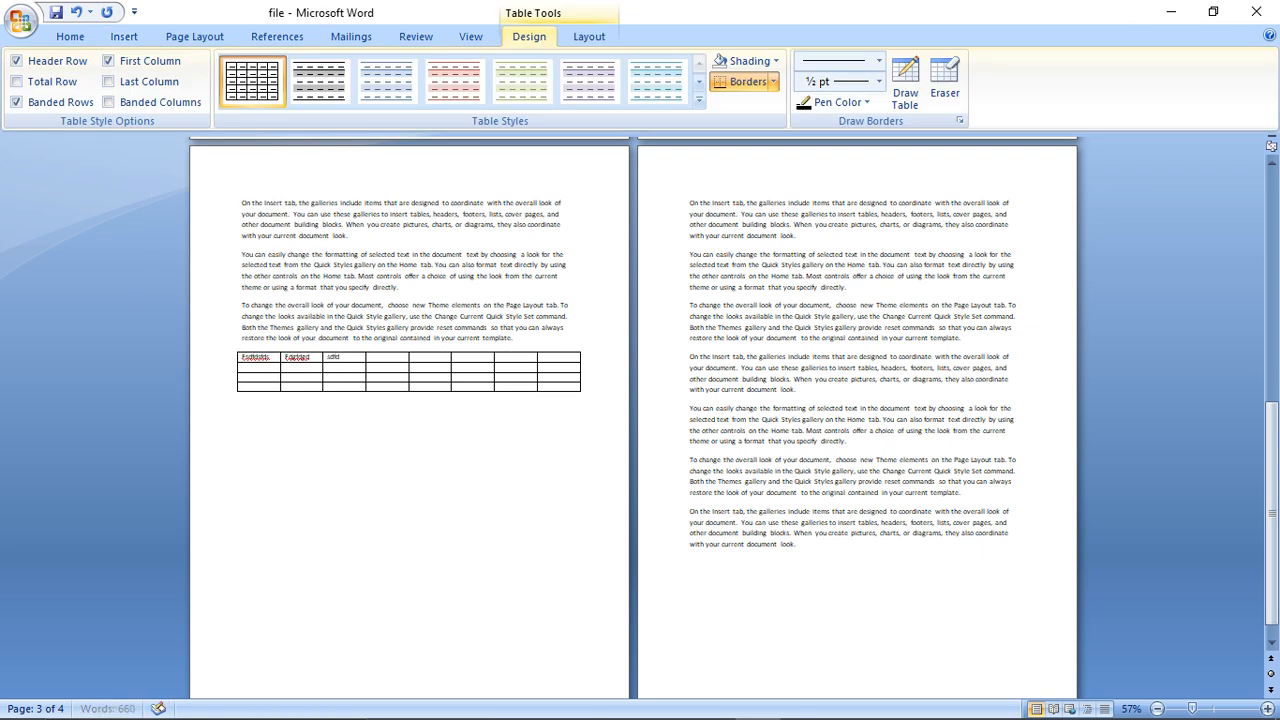
text(ssdfrsdfgrsdg)
key(Tab)
key(Tab)
text(fgrsdfgsfg)
key(Tab)
text(afsgrfd)
key(Tab)
text(efsf)
key(Tab)
text(erstdfgfdgdsfrtseffdsf)
key(Tab)
text(fedfdgfdgf)
key(Tab)
text(regrdgdfgdfgfd)
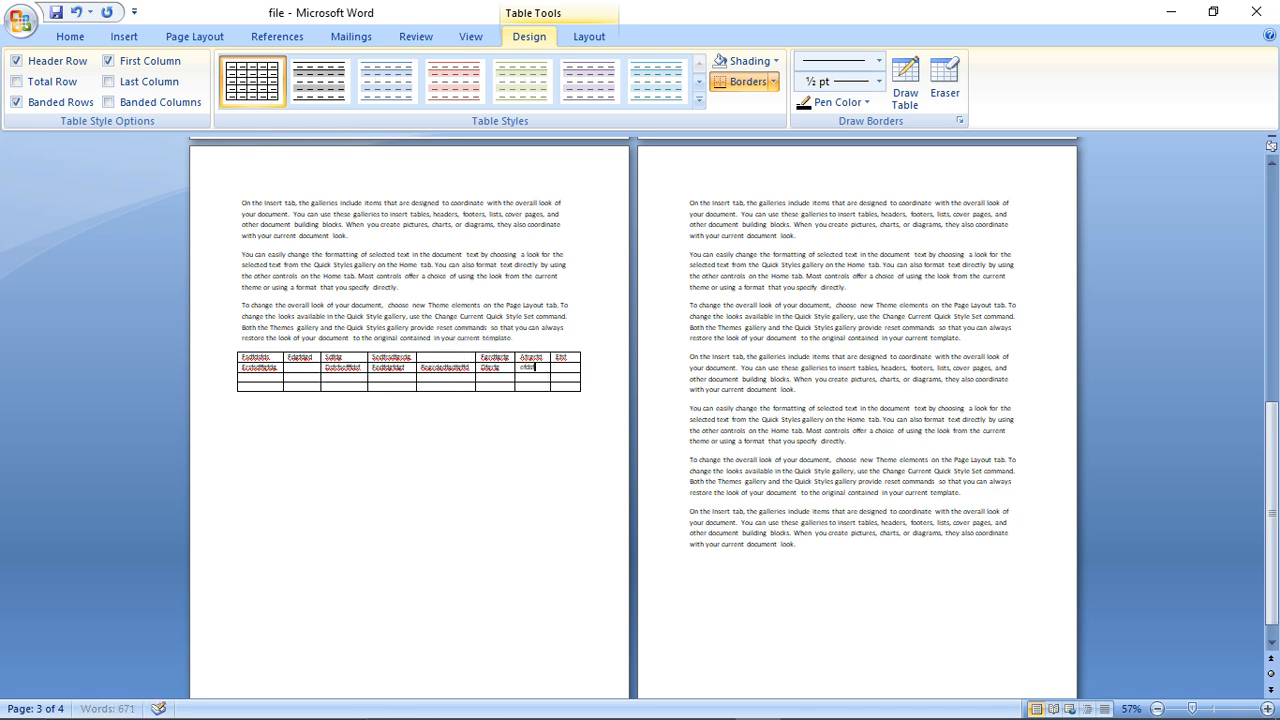
text(sdfsdf)
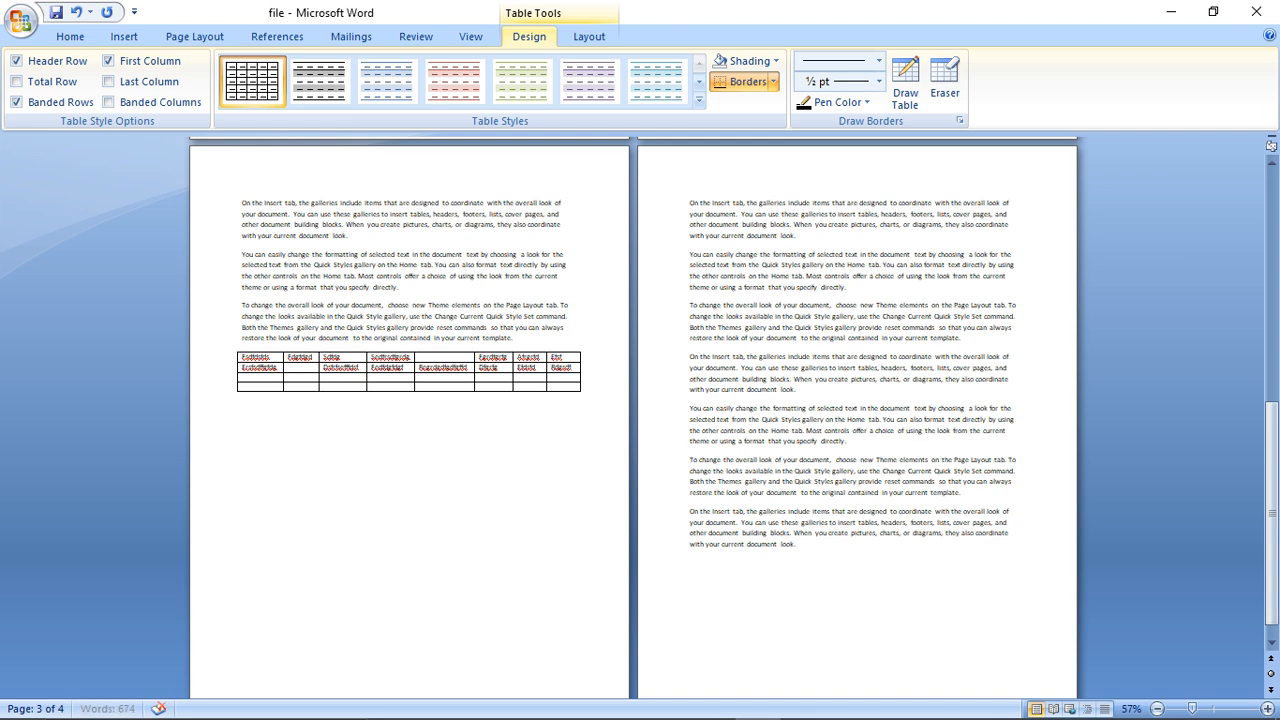
- Fill the table's third row and the first four cells of its fourth row with random sample text
key(Tab)
text(dsfdsfdsfdsf)
key(Tab)
key(Tab)
text(efdsfdsfdsf)
key(Tab)
key(Tab)
text(edfsdf)
key(Tab)
text(fdsdfdfdd)
key(Tab)
text(dsfdsgt)
key(Tab)
text(rdfgfv)
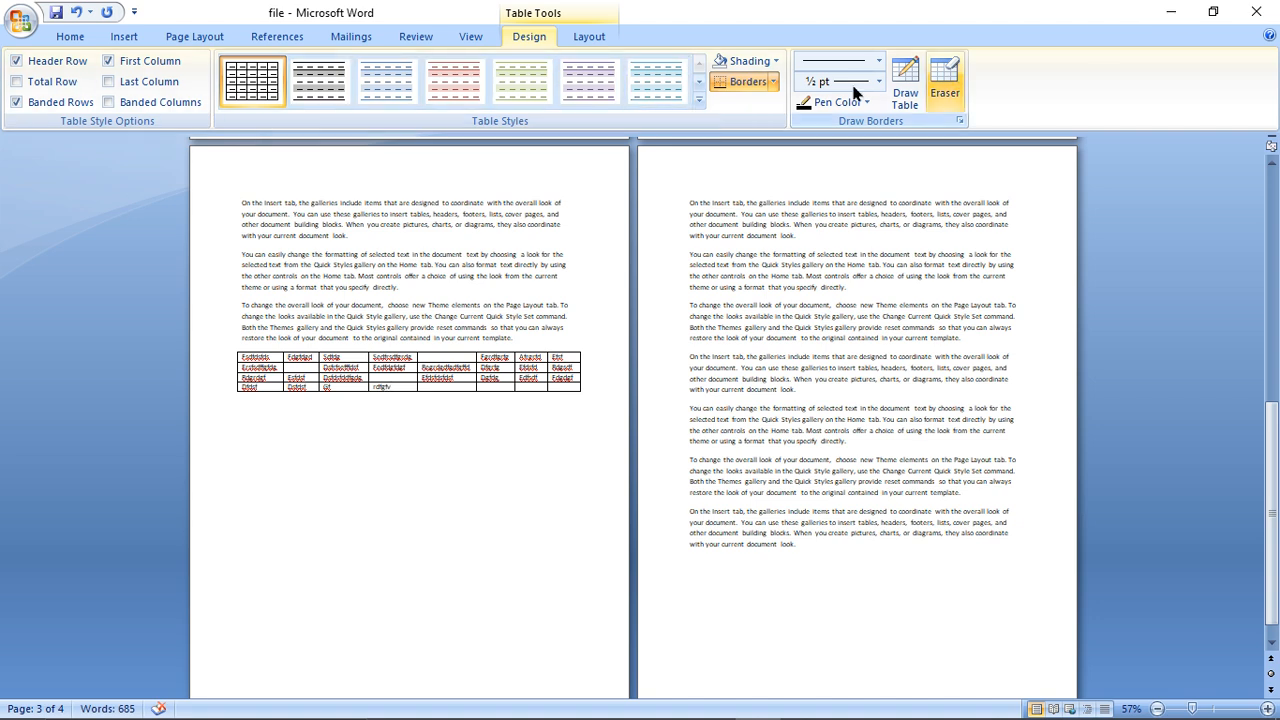
- Insert a table of 4 columns and 3 rows with automatic fixed column width below the first table
click(128, 38)
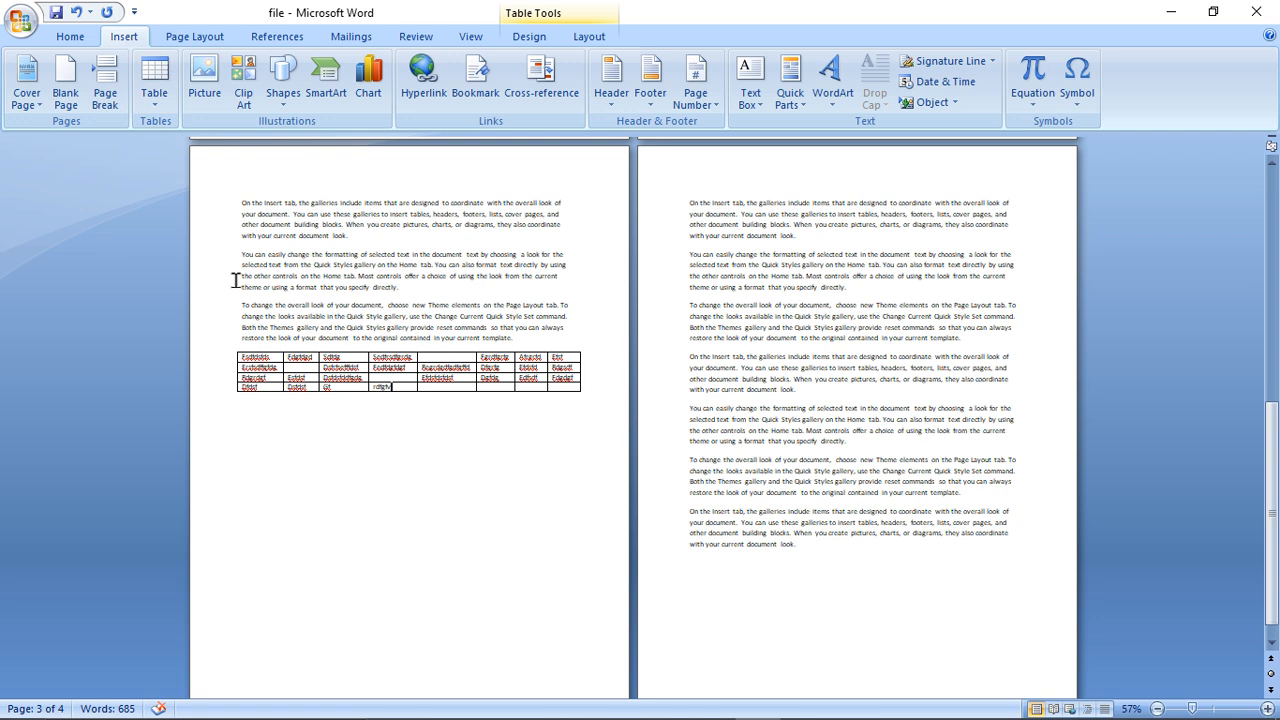
click(245, 412)
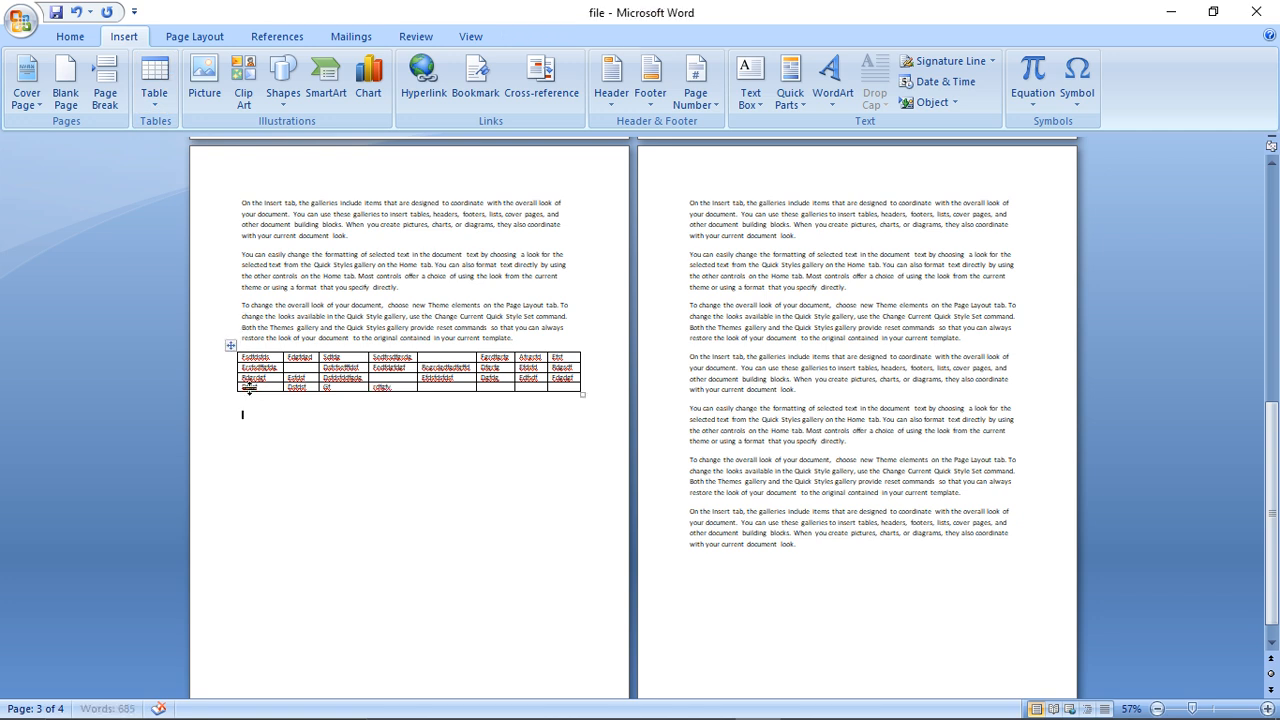
click(155, 100)
click(182, 292)
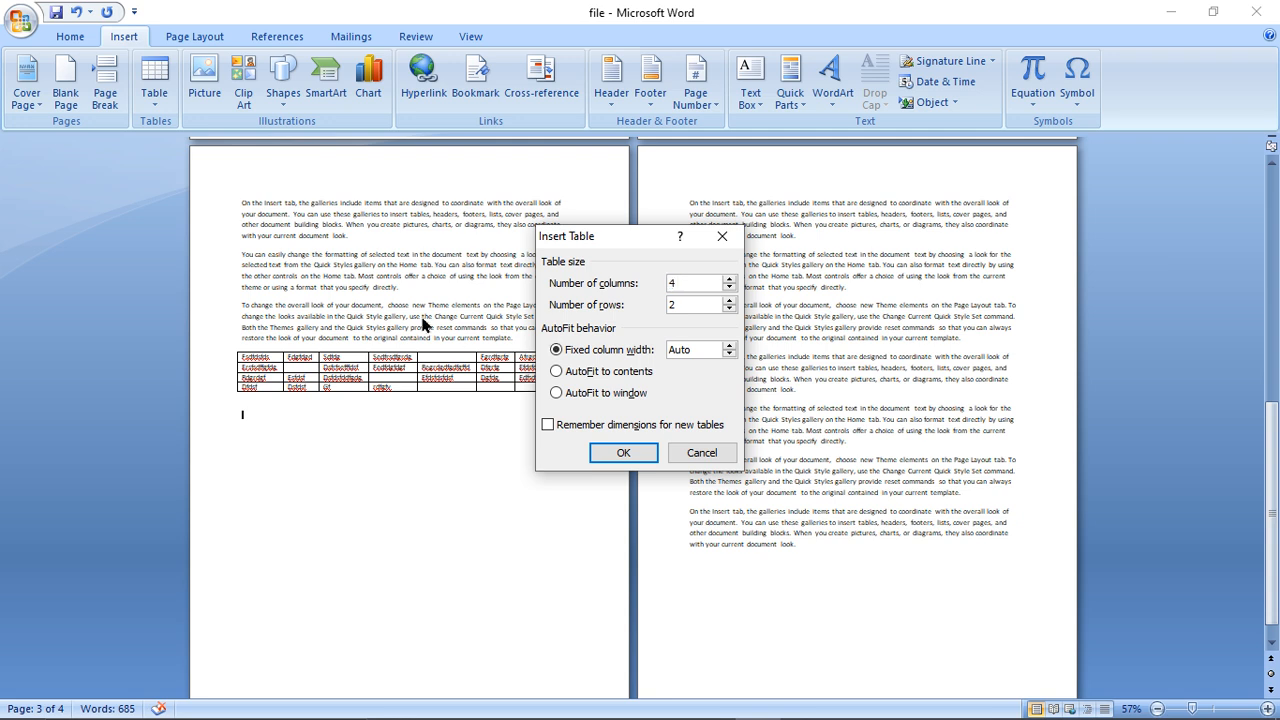
drag(712, 300, 600, 314)
click(602, 376)
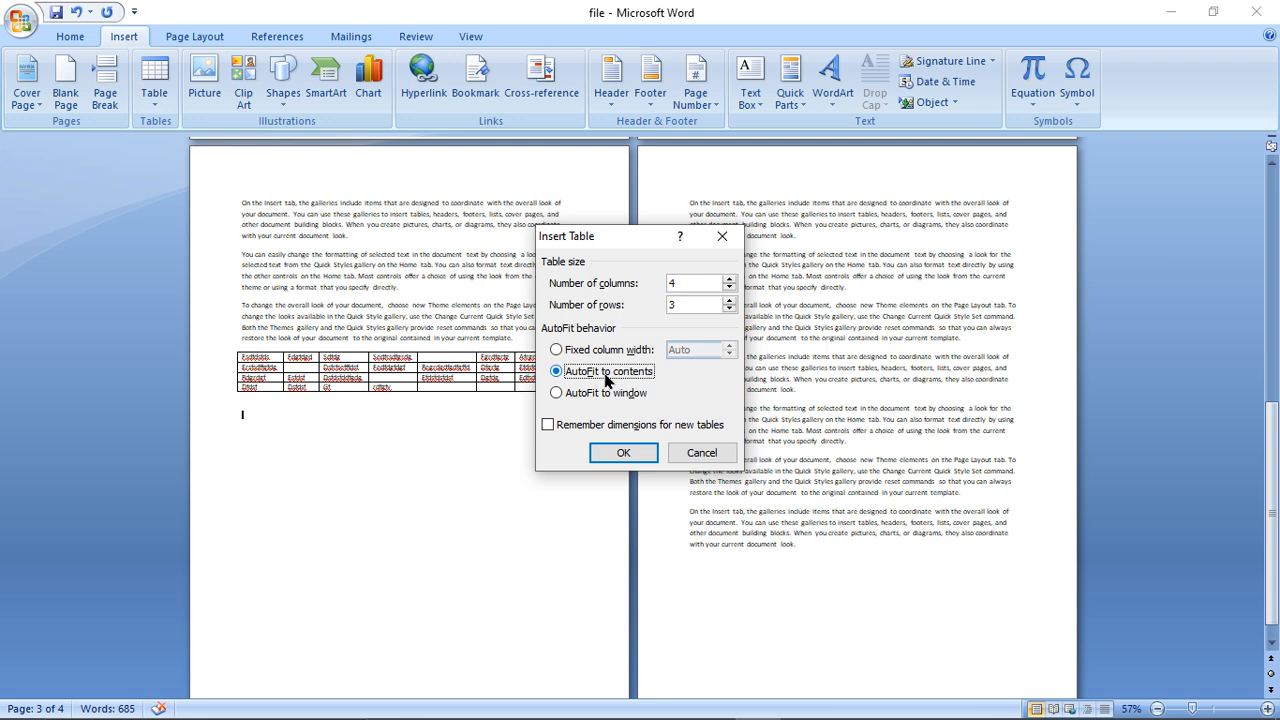
click(576, 395)
click(622, 350)
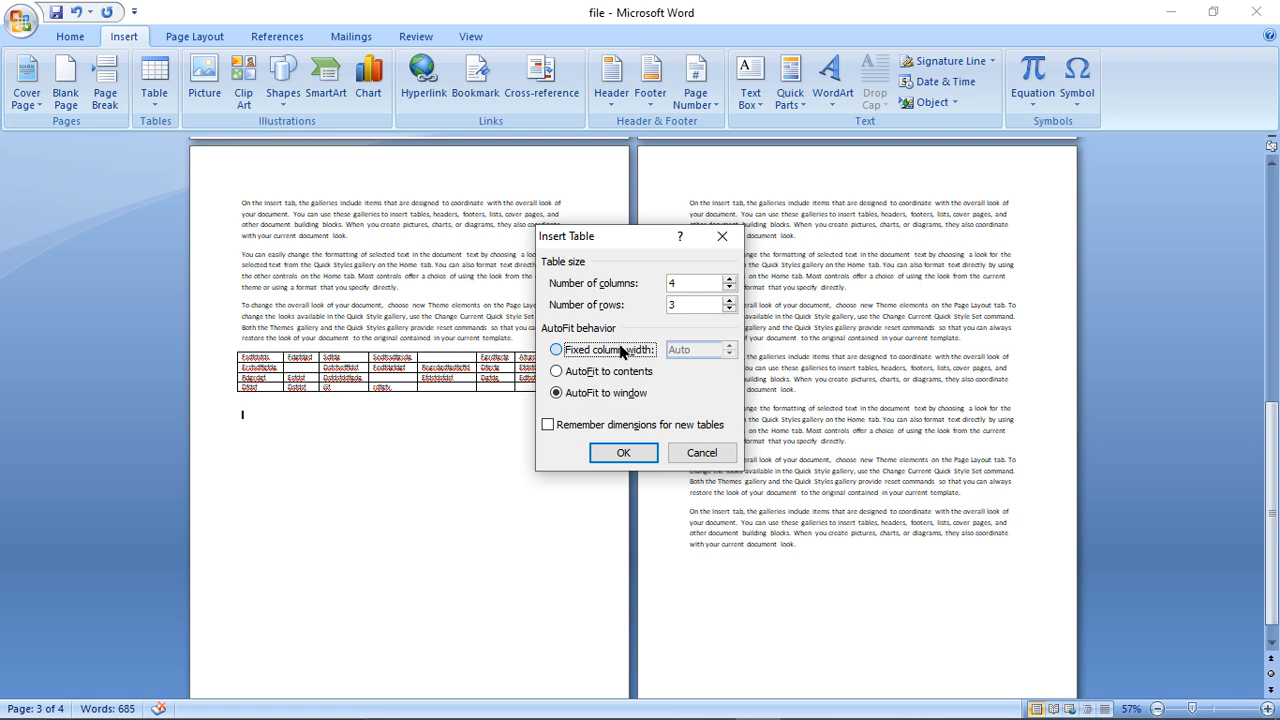
click(620, 453)
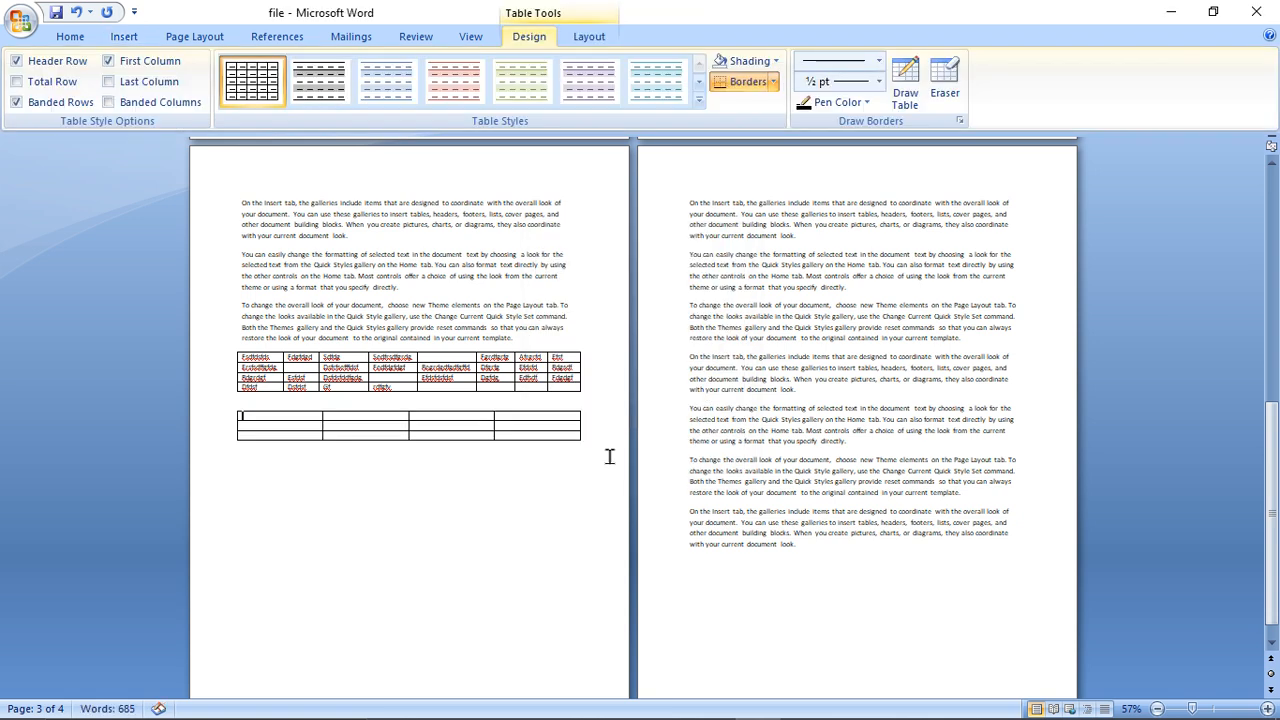
- Fill all three rows of the four-column table with random sample text
text(tgdtgd)
key(Tab)
text(edgfd)
key(Tab)
text(fdfdfdgh)
key(Tab)
text(d)
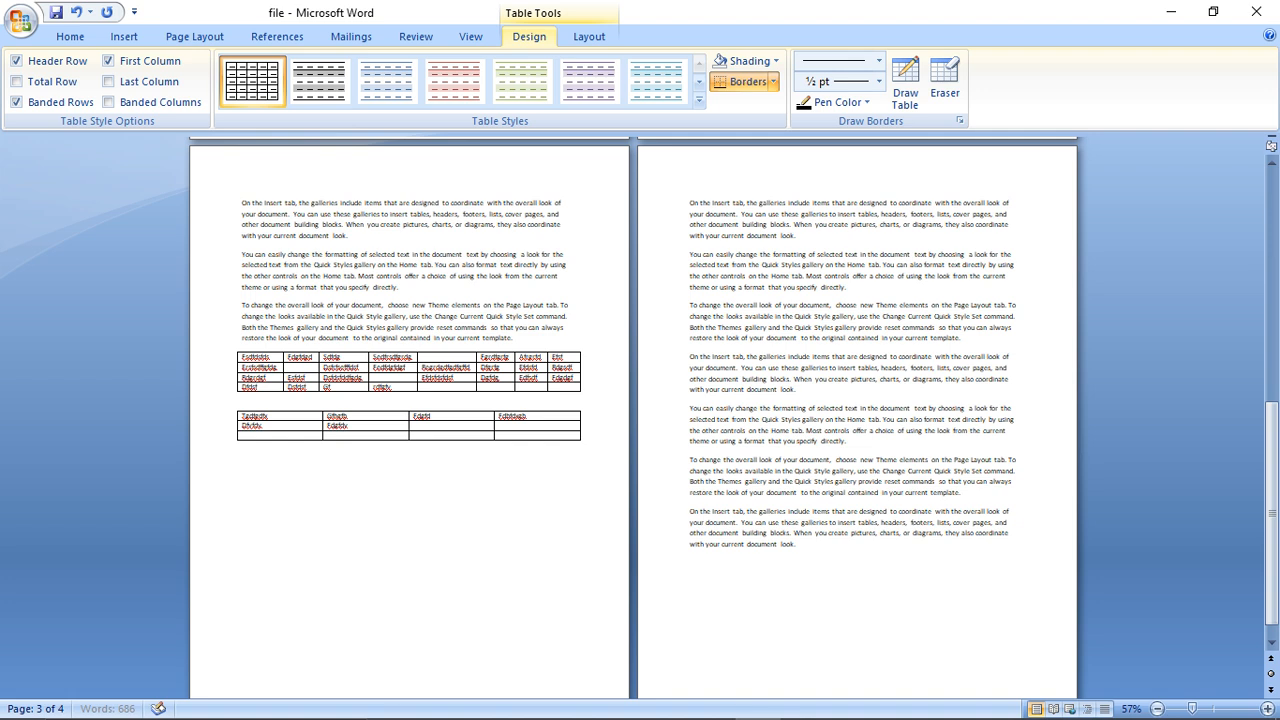
key(Tab)
text(d)
text(fdgfd)
key(Tab)
text(dsfgdsfs)
key(Tab)
text(sfds)
- Draw the outer frame of a third table below the four-column table, about as wide as the text
click(320, 493)
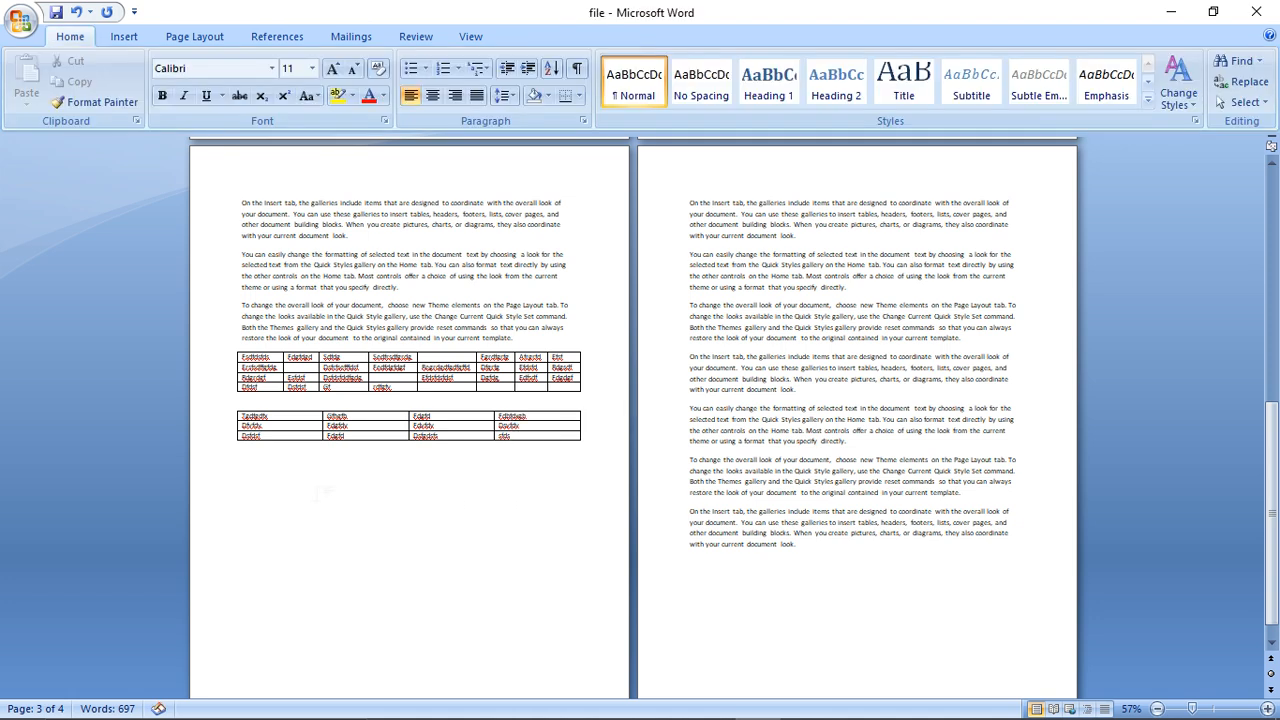
key(ctrl+Return)
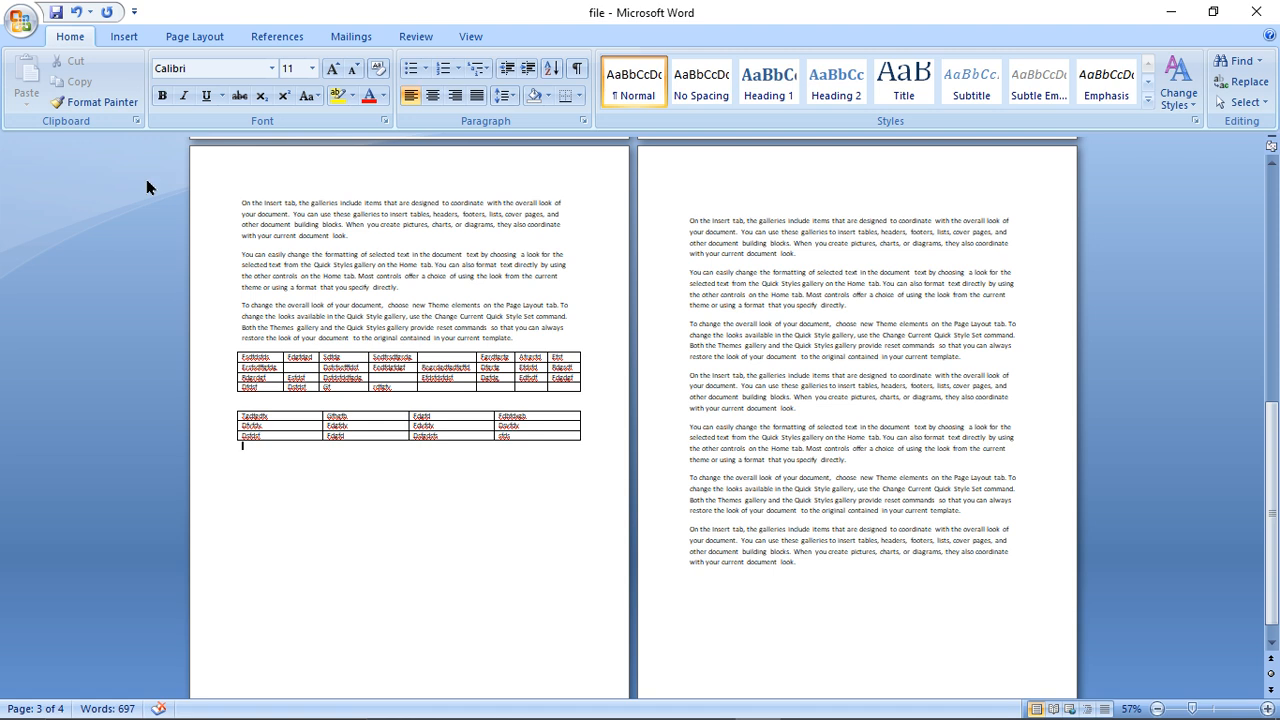
click(124, 37)
click(155, 85)
click(198, 313)
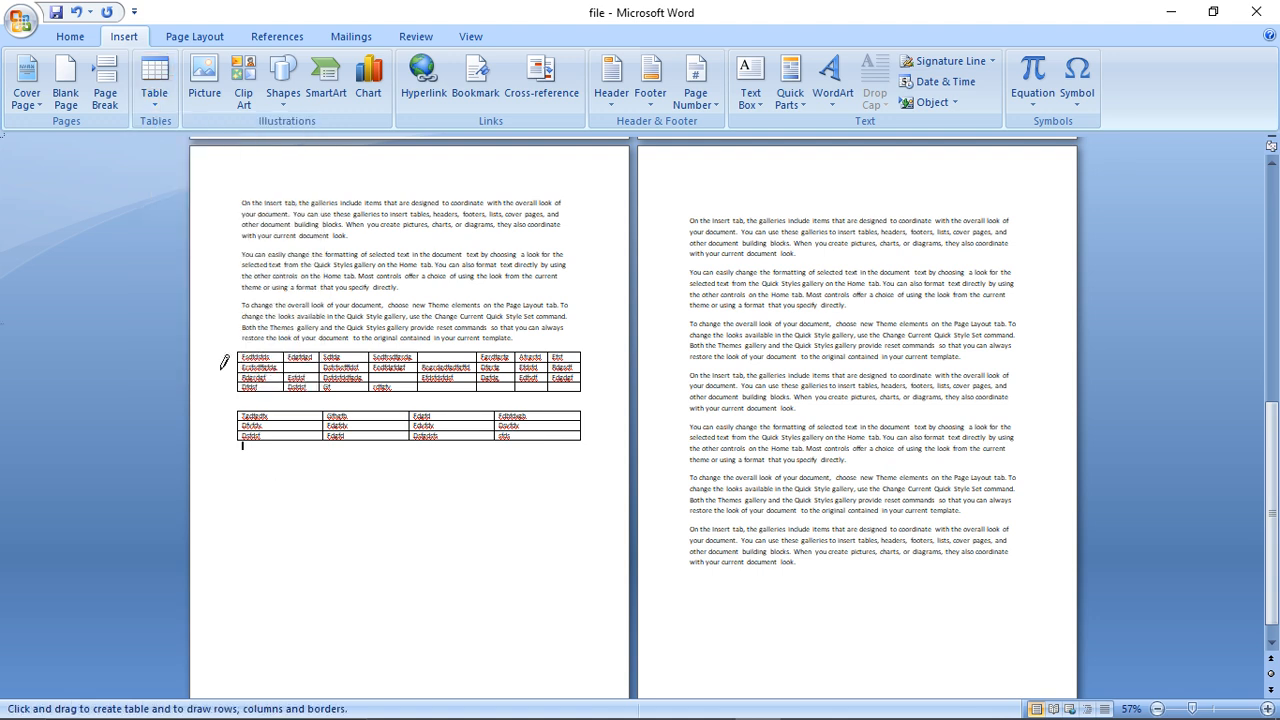
mouse_move(239, 467)
mouse_down()
mouse_move(554, 542)
mouse_move(587, 534)
mouse_up()
- Divide the drawn table into five columns and two rows with four vertical lines and one horizontal line
drag(542, 461, 542, 533)
drag(479, 460, 474, 517)
drag(420, 463, 410, 530)
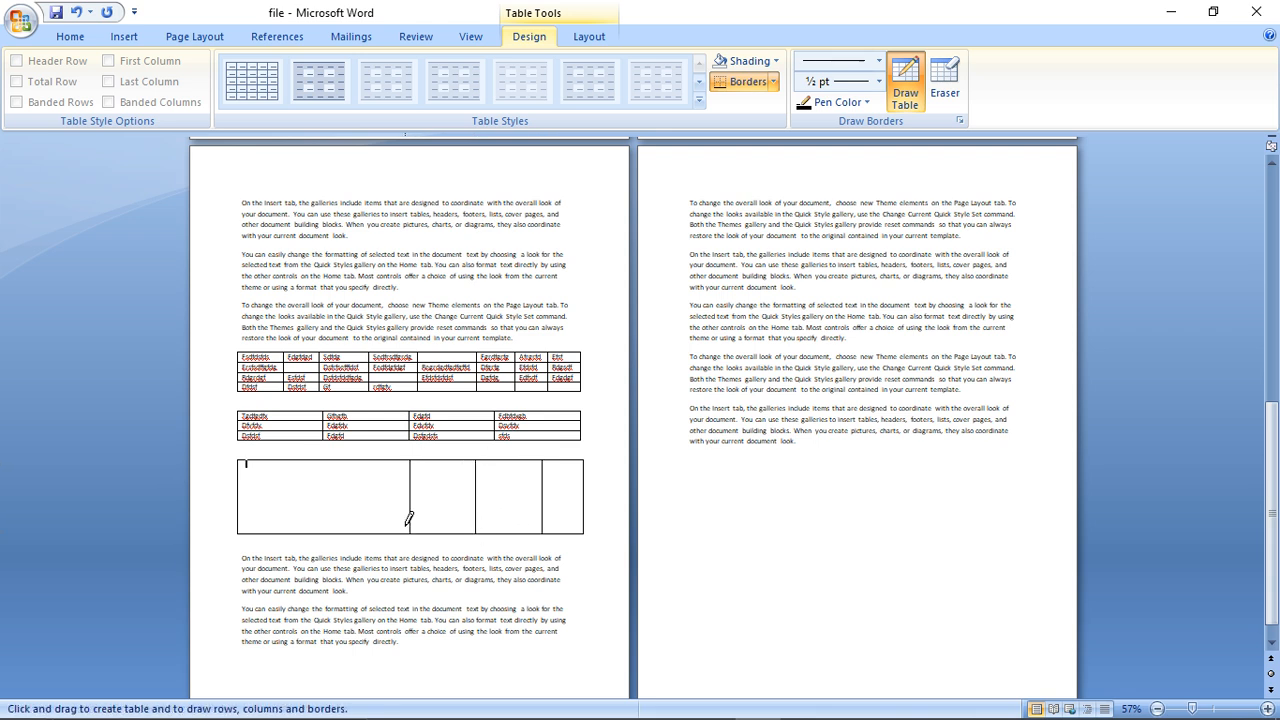
drag(341, 461, 340, 533)
mouse_move(242, 499)
mouse_down()
mouse_move(592, 486)
mouse_move(592, 497)
mouse_up()
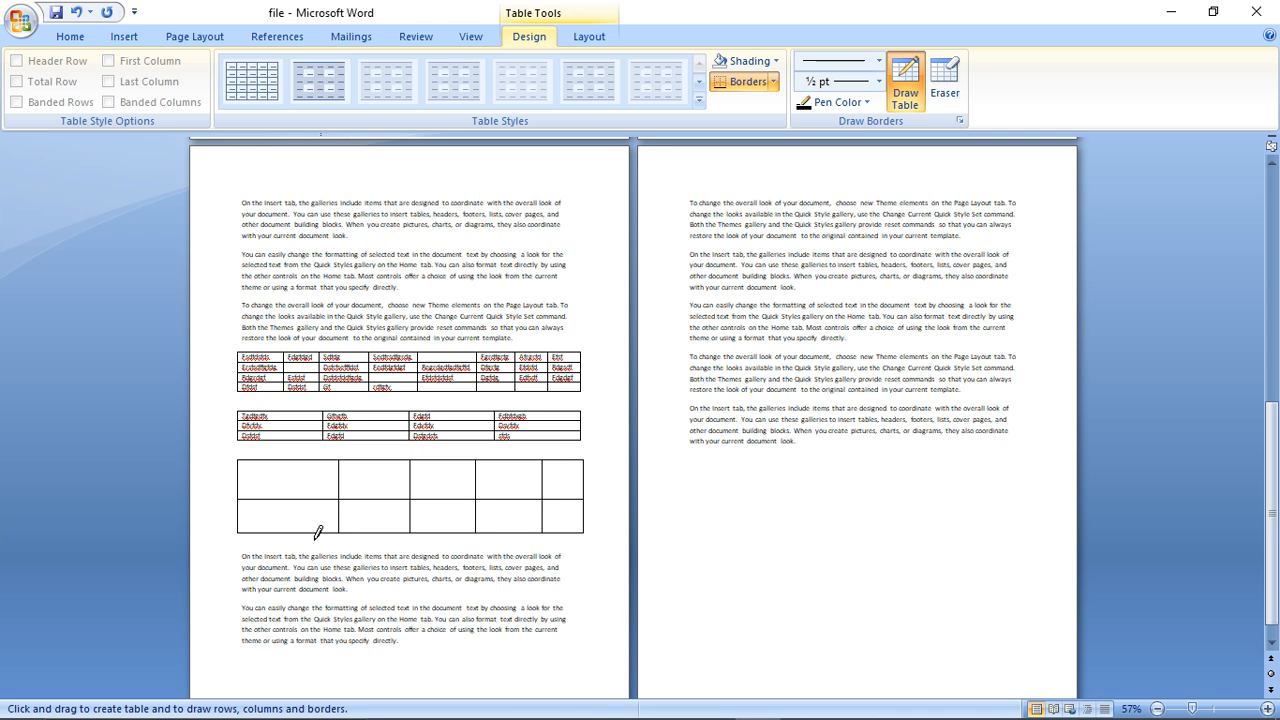
- Convert the paragraph below the drawn table into a three-column table, separating the text at commas with automatic fixed column width
click(123, 36)
click(153, 100)
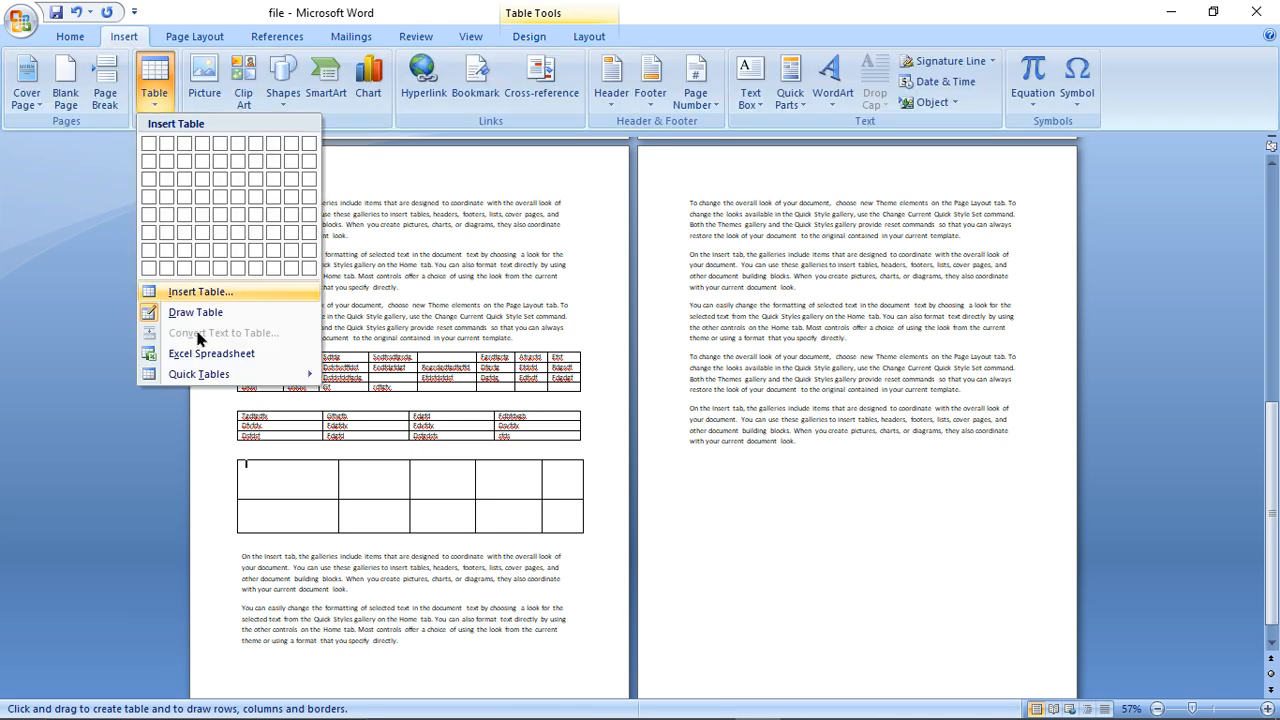
click(285, 570)
drag(242, 554, 351, 589)
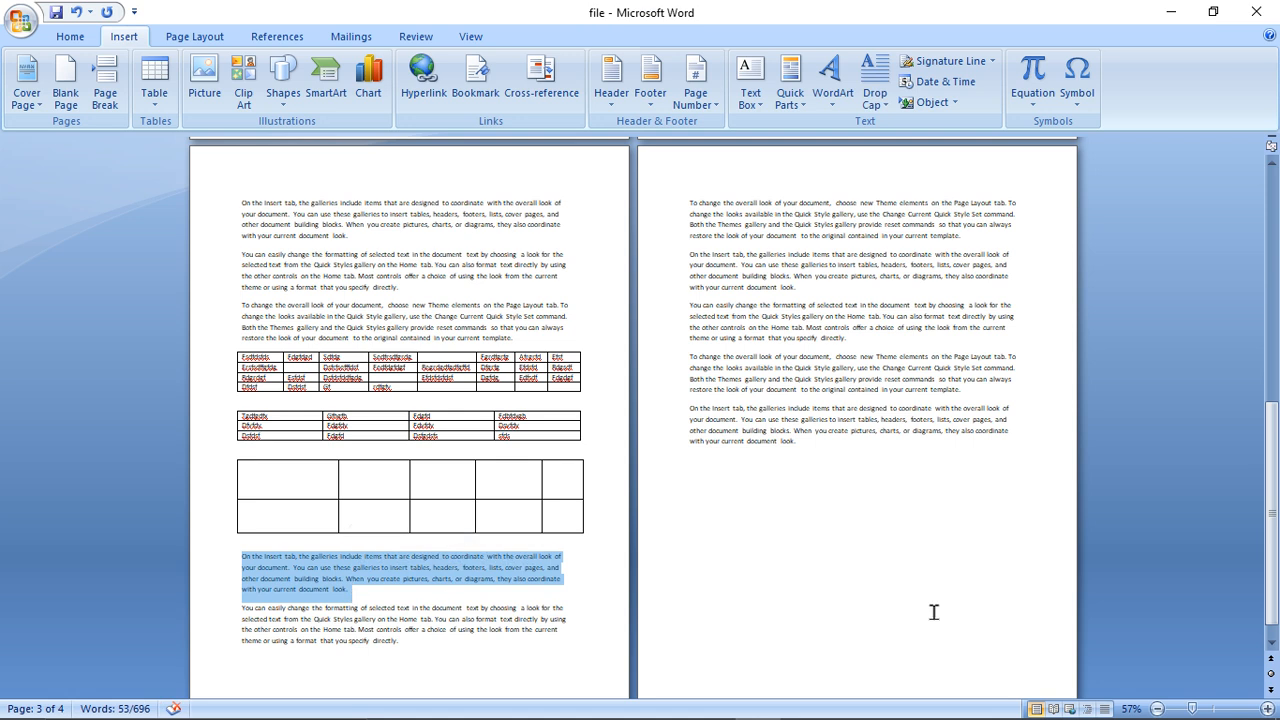
click(1208, 712)
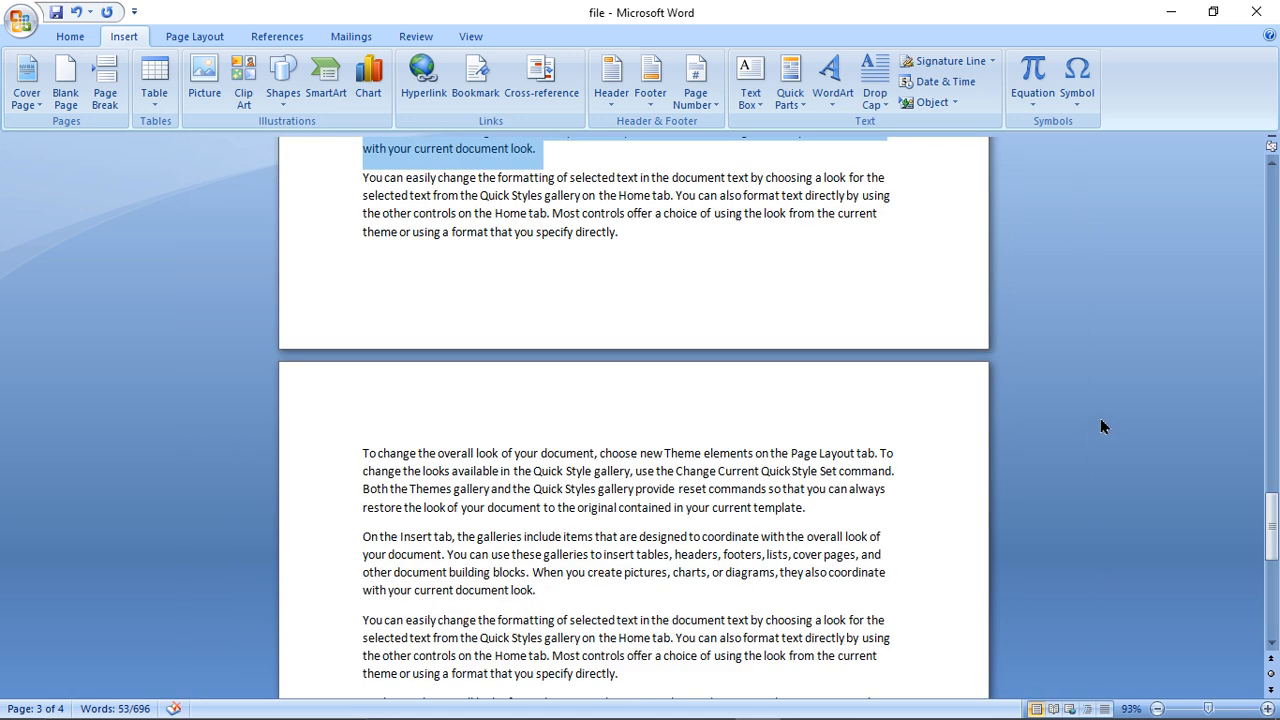
drag(1264, 505, 1276, 478)
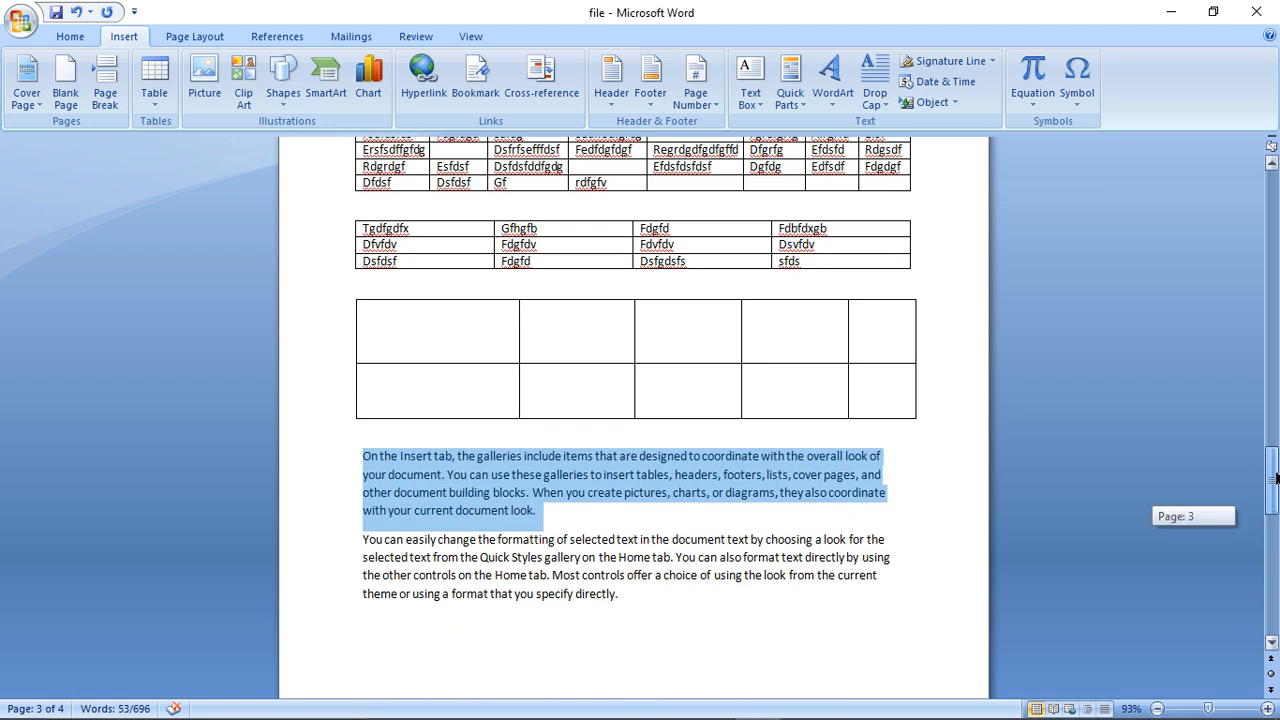
click(160, 110)
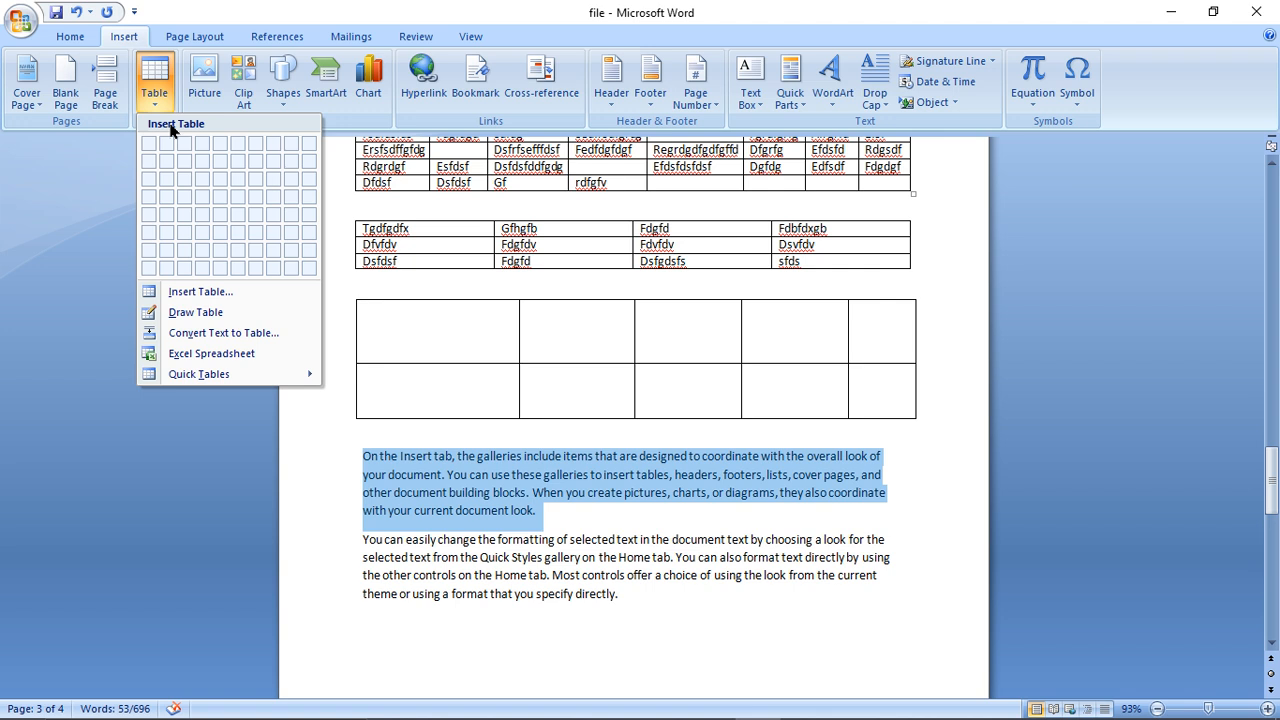
click(259, 338)
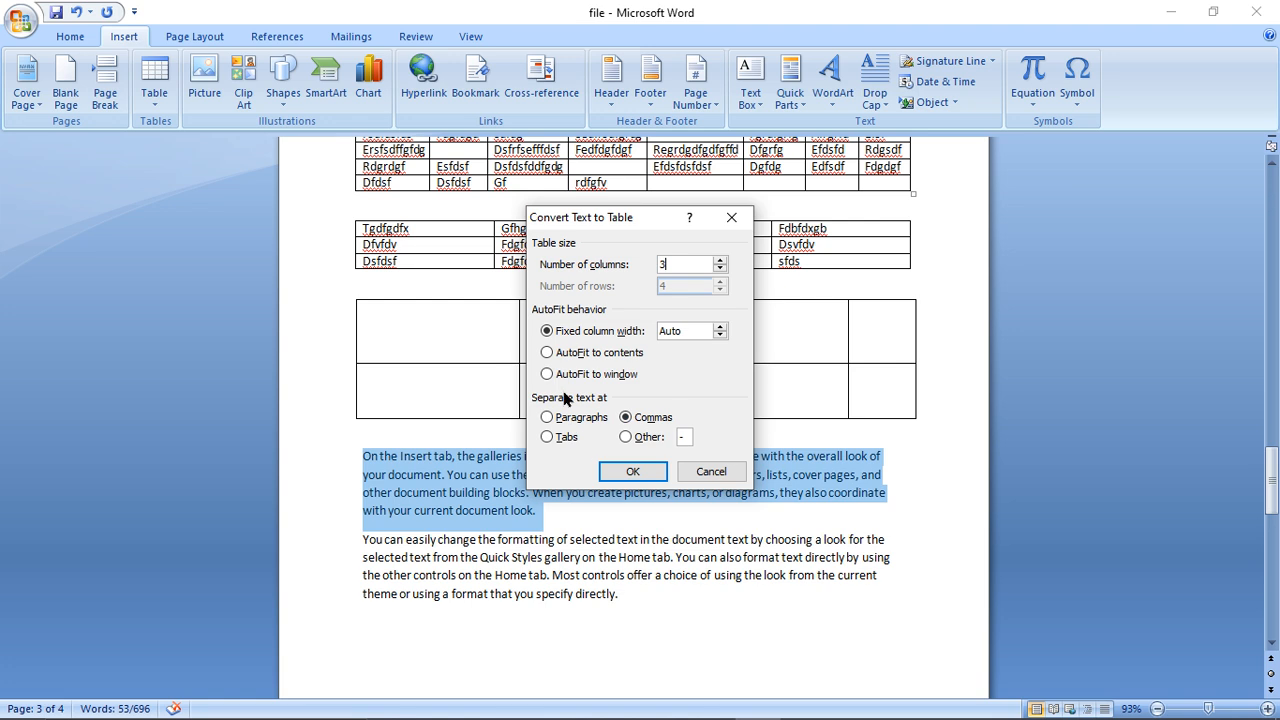
click(645, 473)
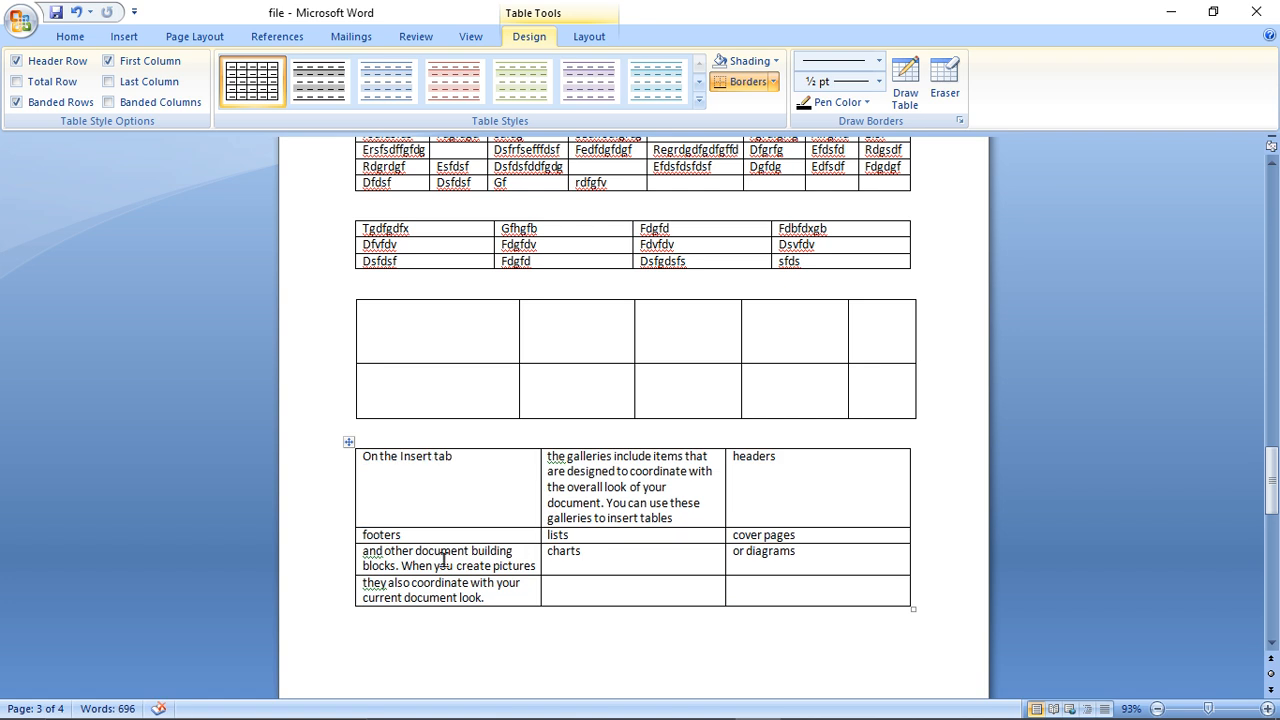
- Add two blank lines before the paragraph after the converted table and insert an Excel spreadsheet on the first of them
click(363, 649)
drag(1272, 495, 1272, 527)
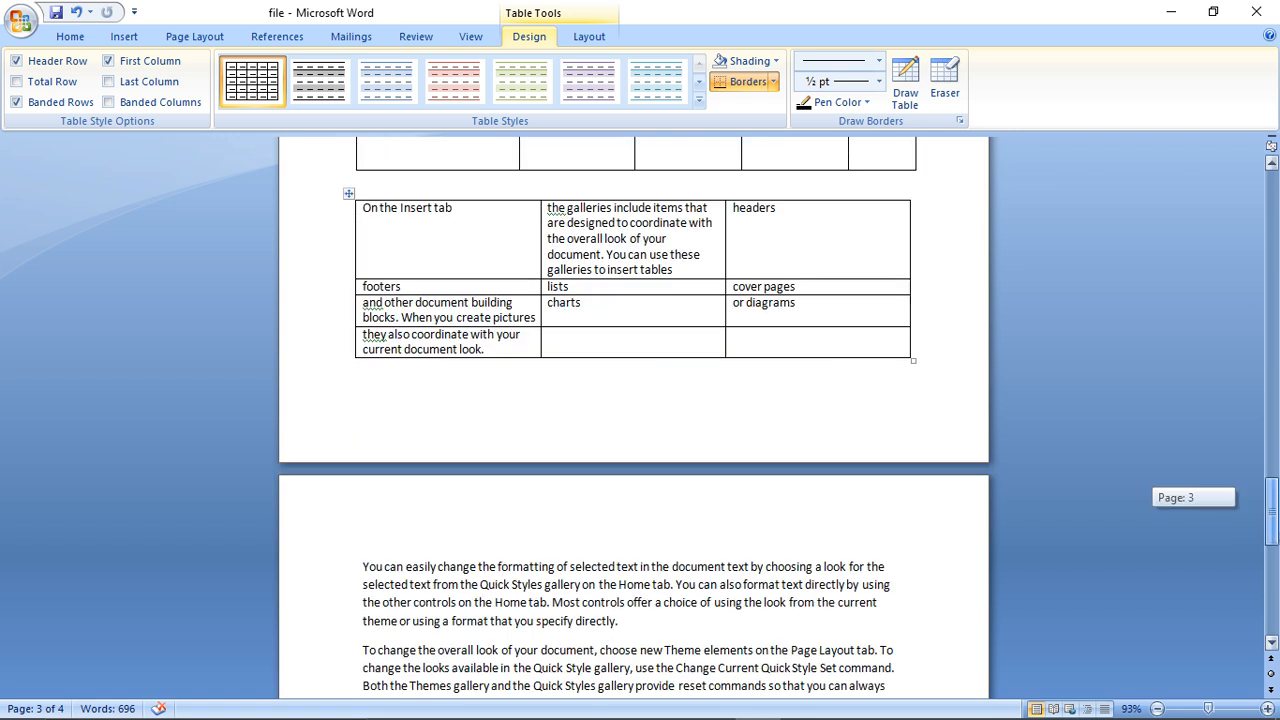
click(362, 567)
key(Return)
key(Return)
key(Up)
key(Up)
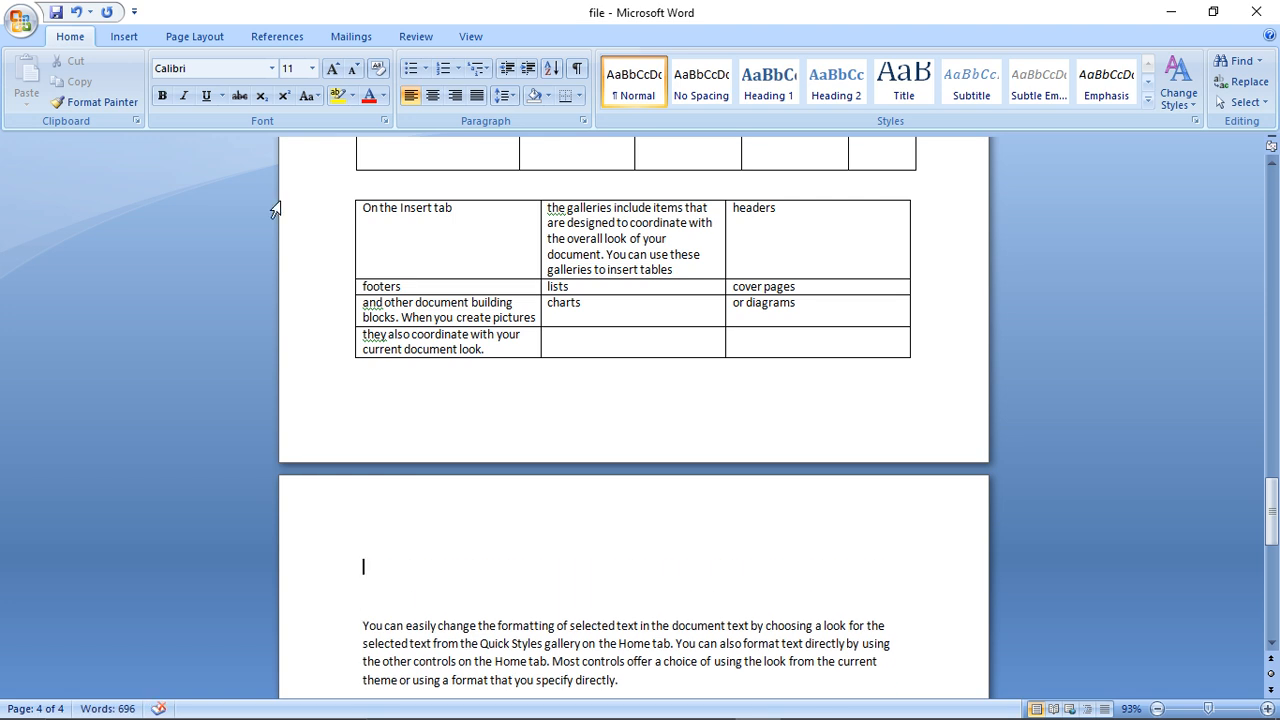
click(121, 44)
click(143, 100)
click(212, 352)
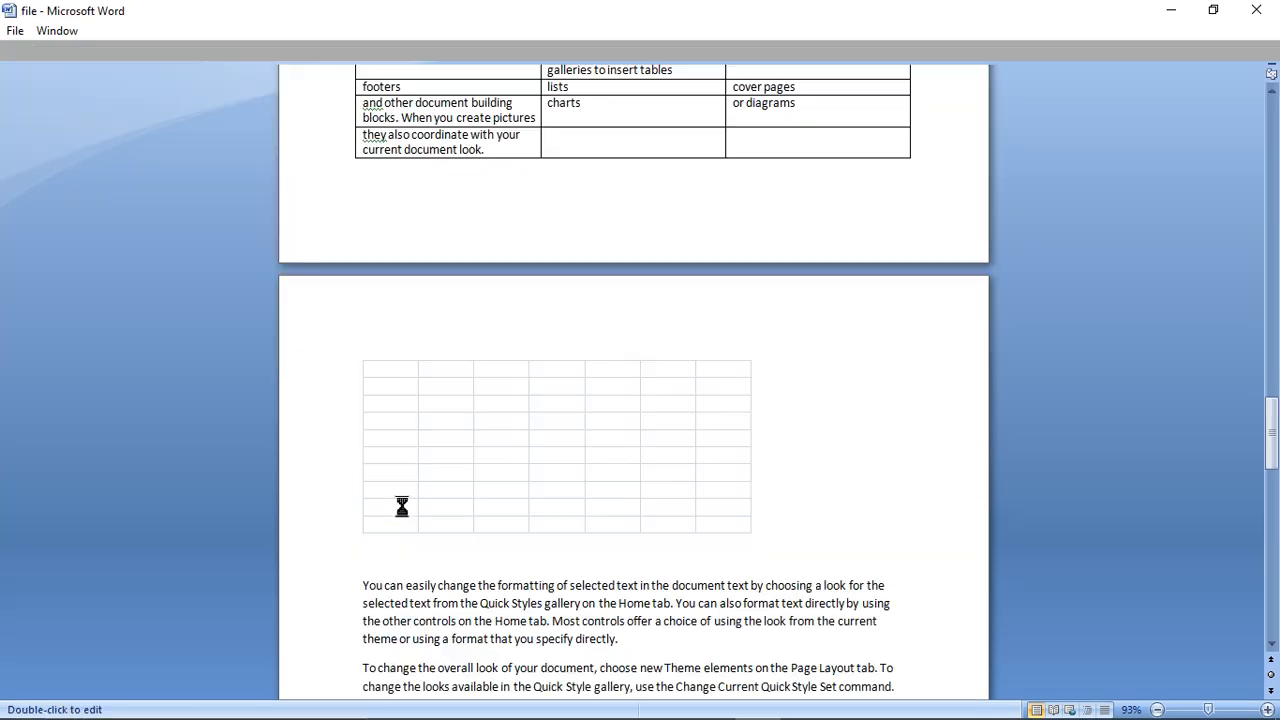
- Undo the stray typing that replaced the embedded spreadsheet
key(ctrl+z)
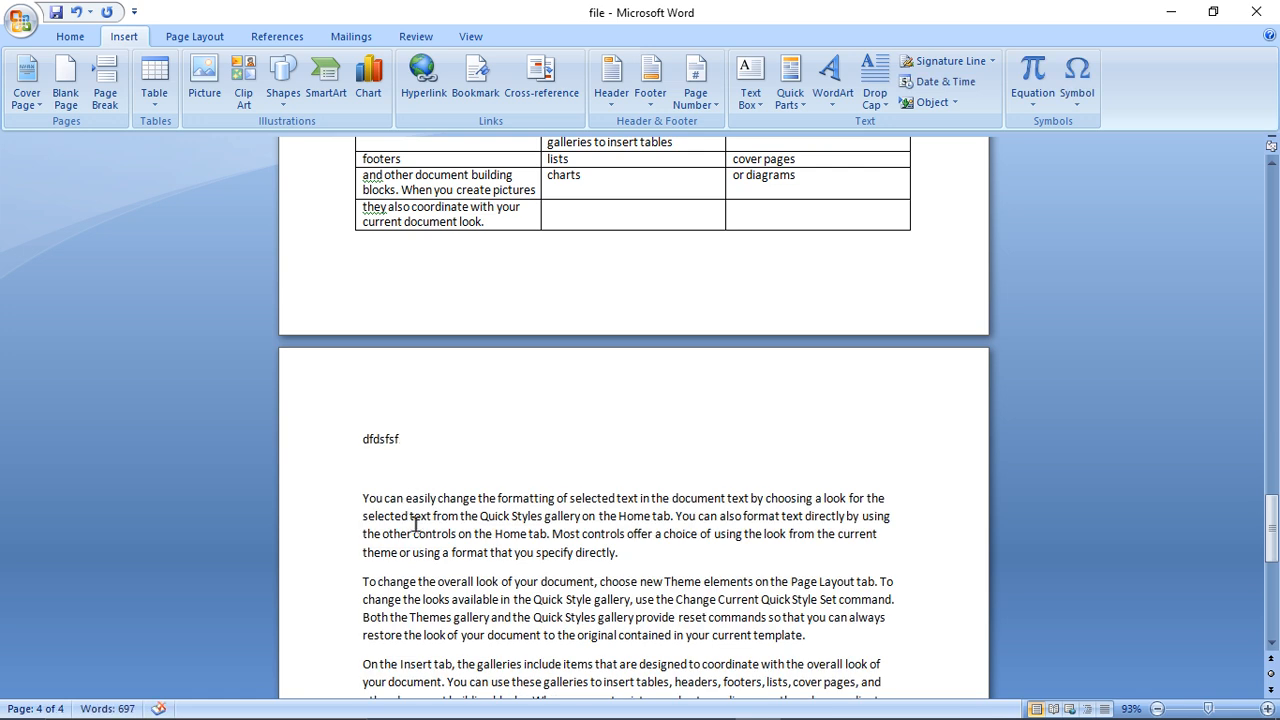
key(BackSpace)
key(BackSpace)
key(BackSpace)
key(BackSpace)
key(BackSpace)
key(ctrl+z)
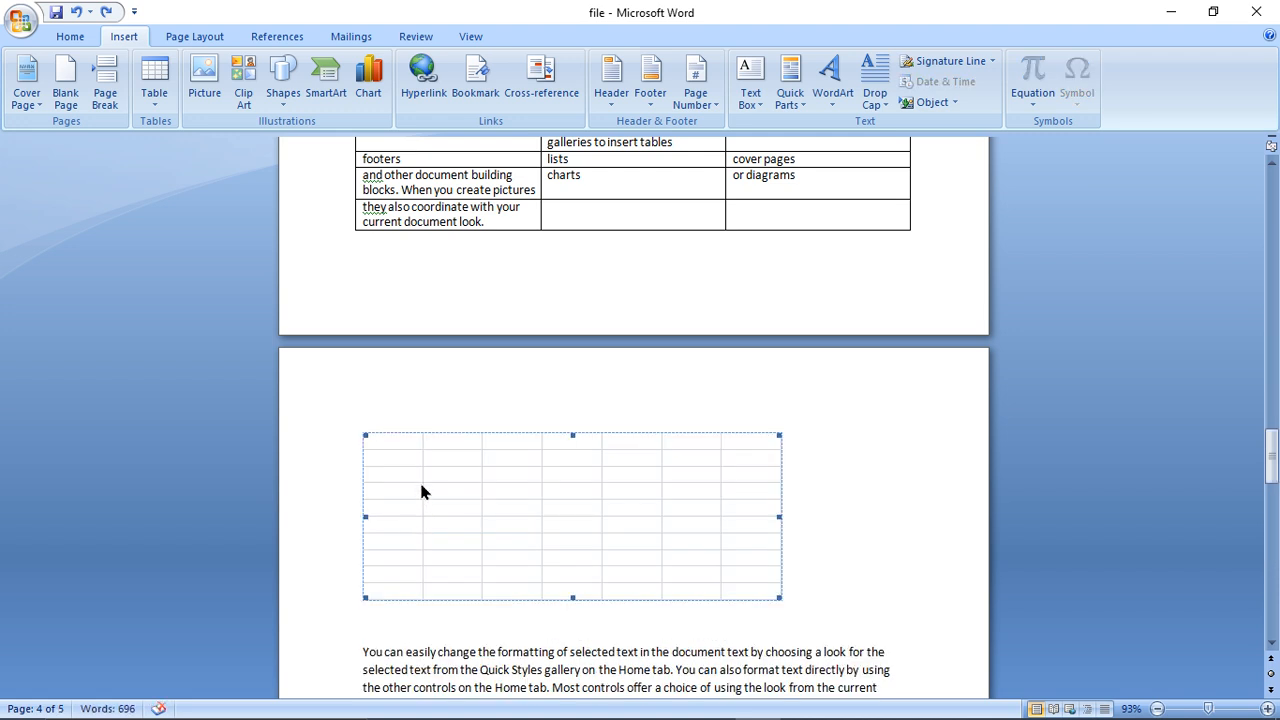
- Fill cells A1 to E1 of the embedded spreadsheet with fgrdgfd, fdgrdf`dfx, `qesfgrds`, gfd`dgfdg and erg, and return to the document
double_click(421, 483)
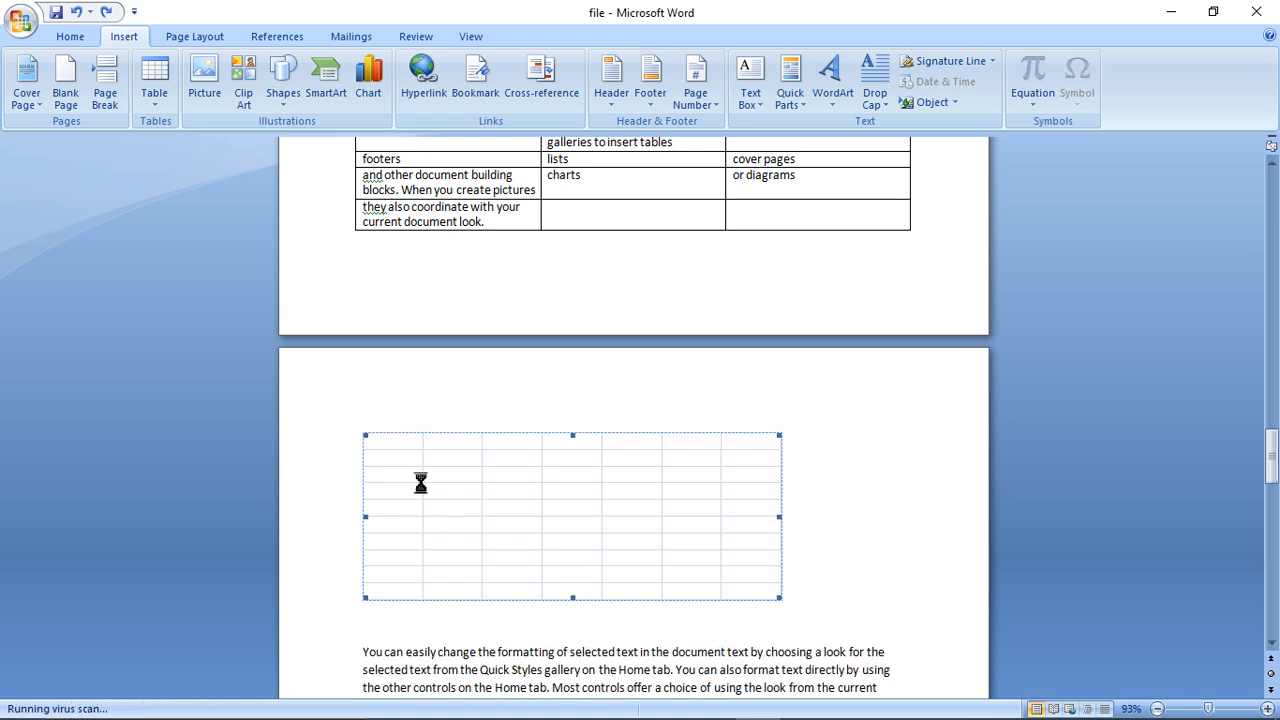
text(fgrdgfd)
key(Tab)
text(fdgrdf`dfx)
key(Tab)
text(`qesfgrds`)
key(Tab)
text(gfd`dgfdg)
key(Tab)
text(erg)
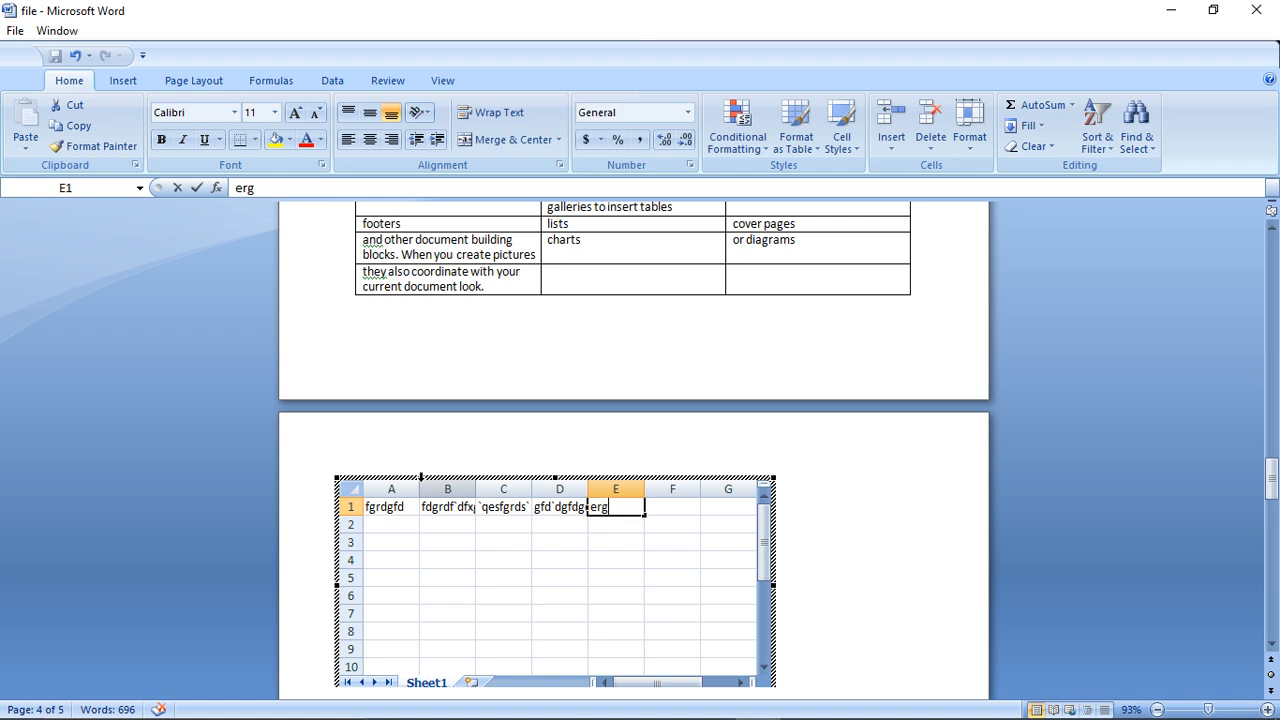
click(826, 563)
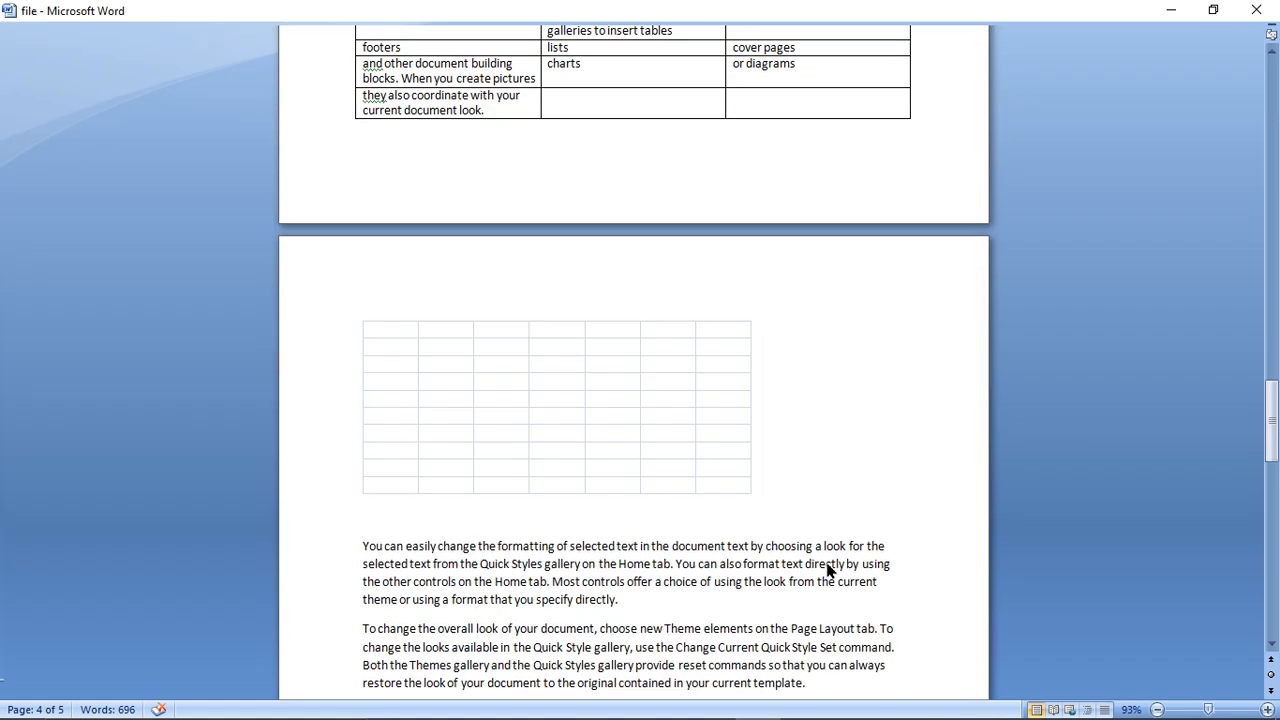
- Insert the built-in Quick Table with the City or Town heading below the embedded spreadsheet
click(359, 669)
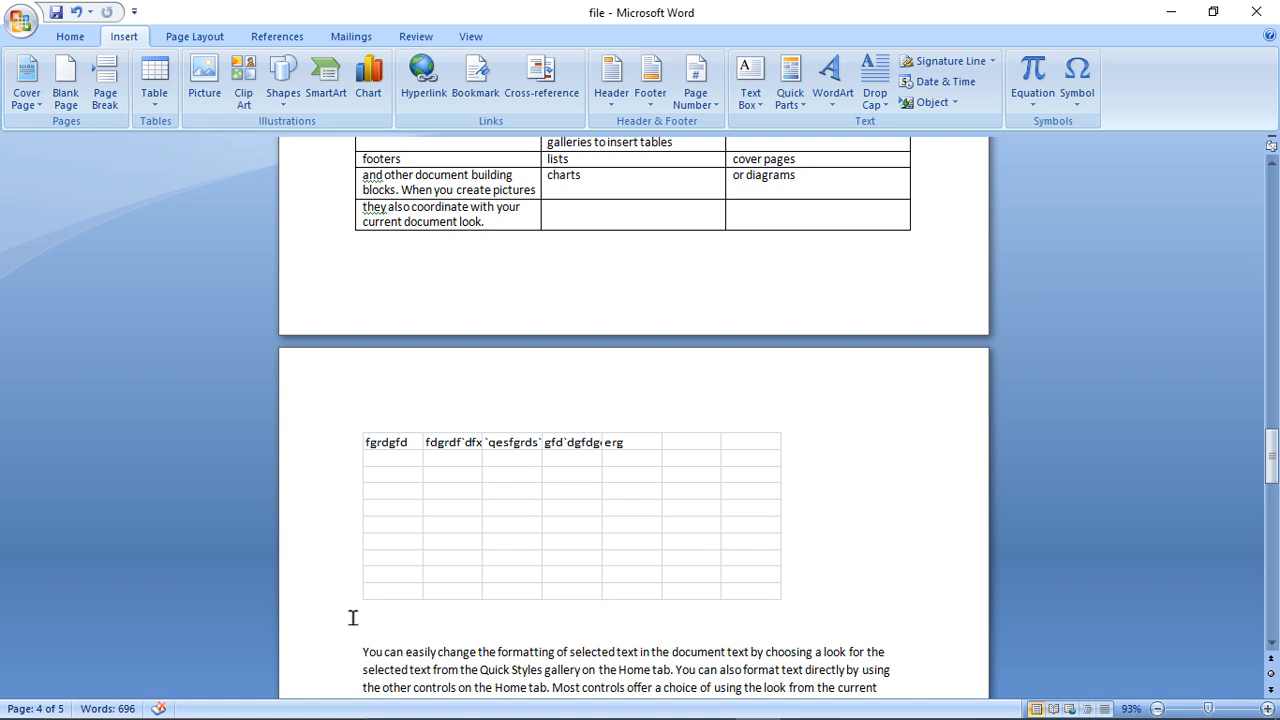
click(150, 98)
mouse_move(190, 374)
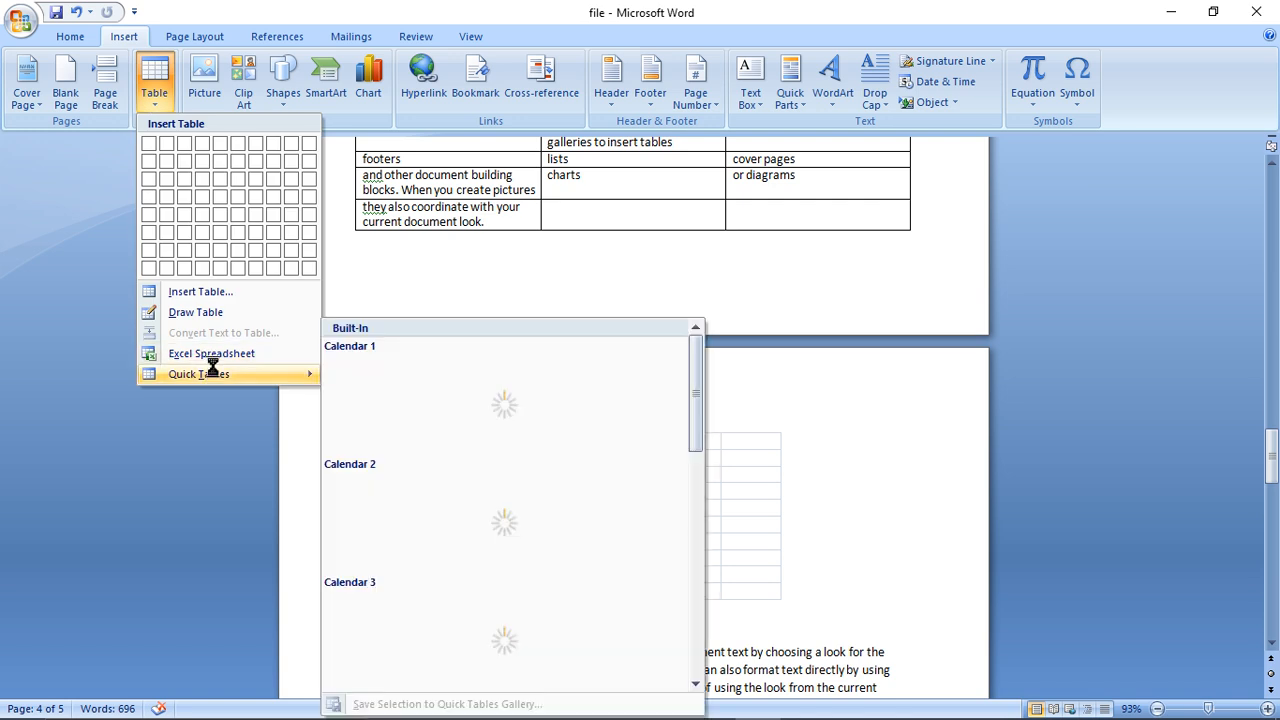
drag(697, 440, 699, 596)
click(460, 463)
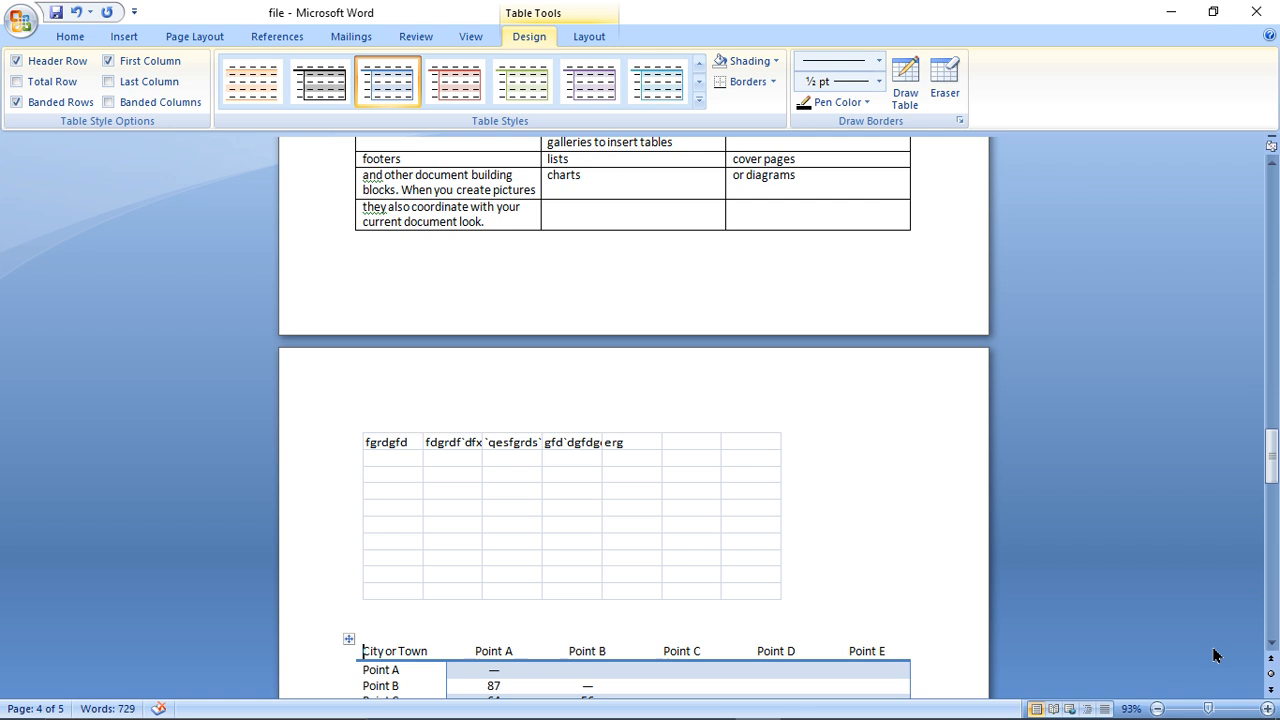
- Replace the Quick Table's header cells with Fdgdfg, Dgf, Ddfvf, Dgd, Dffd and Dfvfd
click(1271, 643)
click(1271, 644)
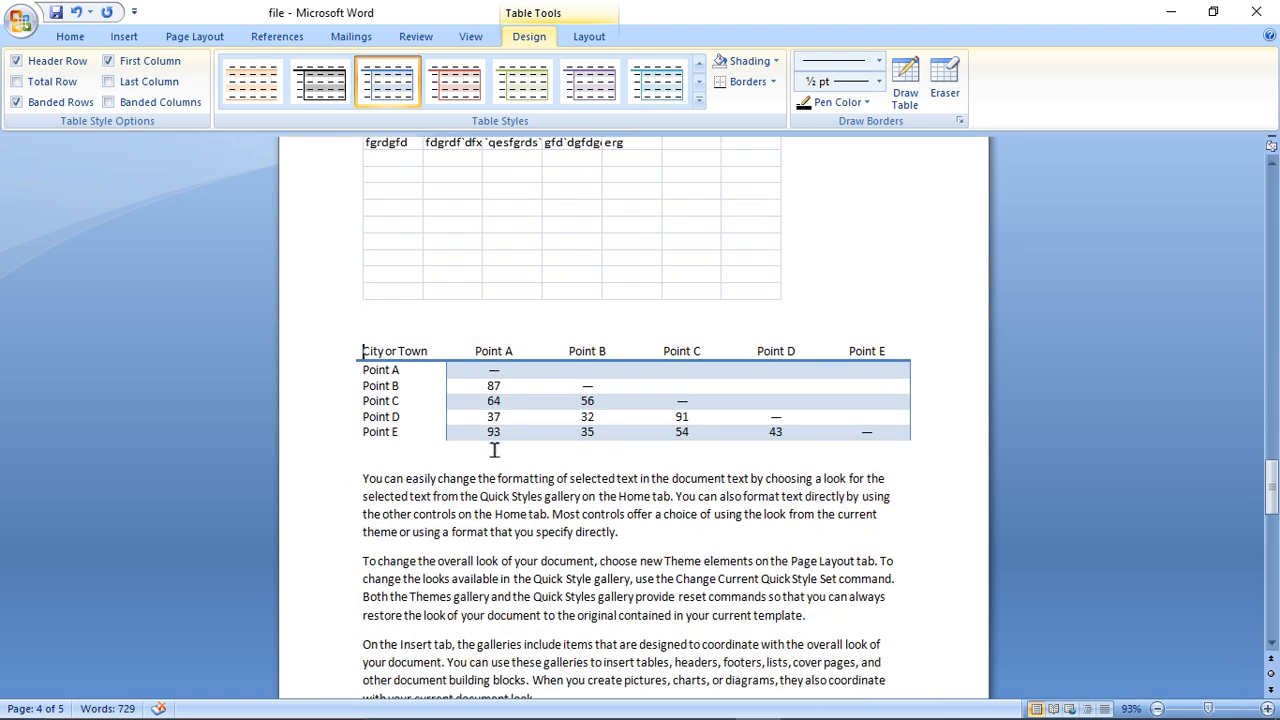
drag(364, 351, 421, 366)
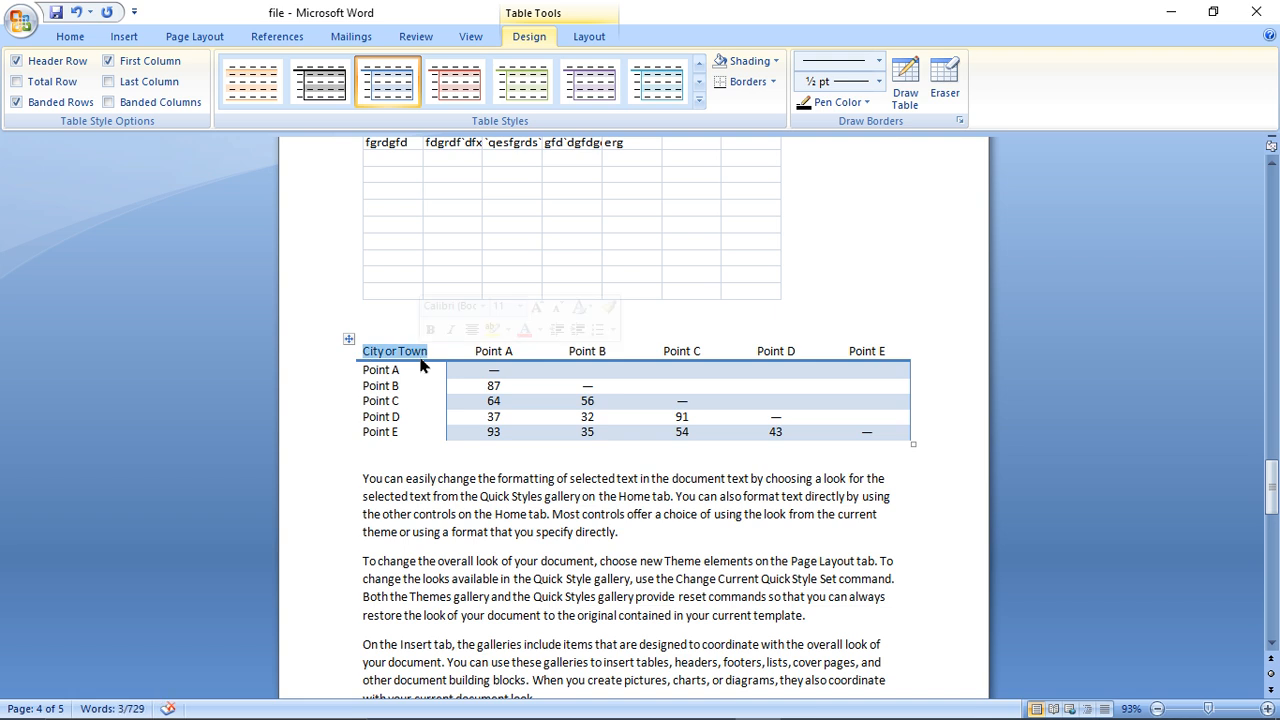
text(fdgdfg)
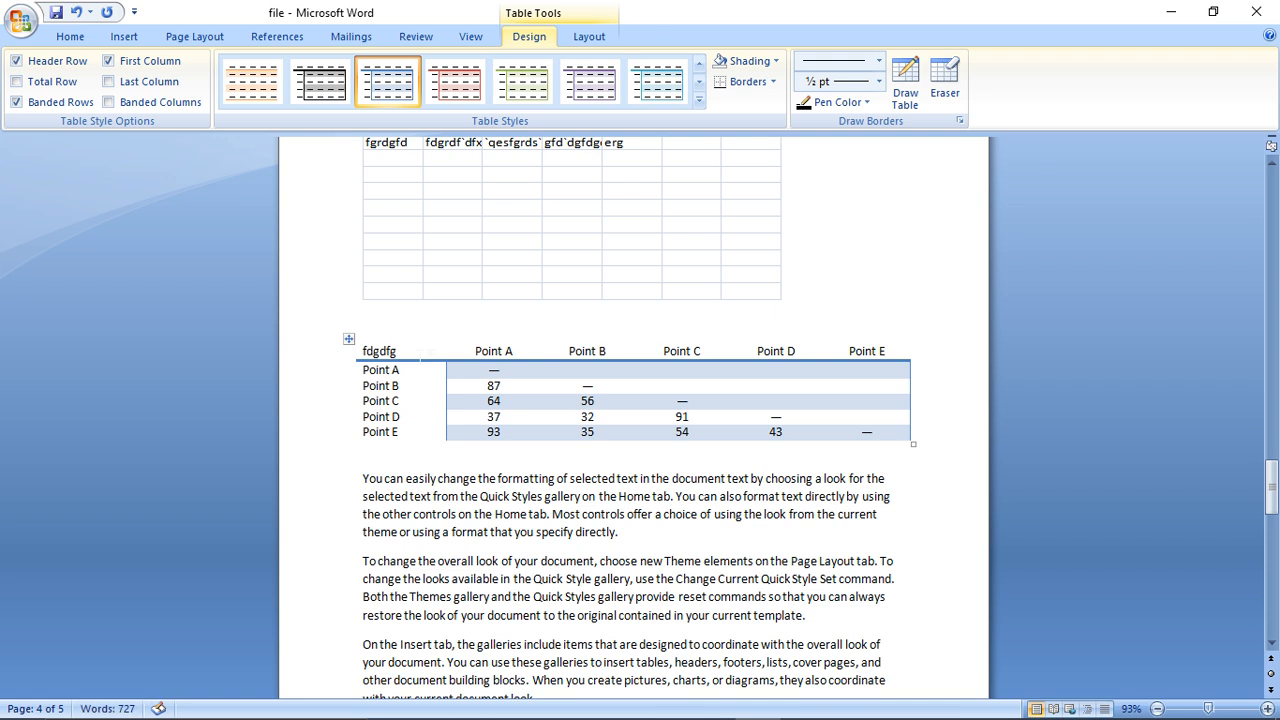
key(Tab)
text(dgf)
key(Tab)
text(ddfvf)
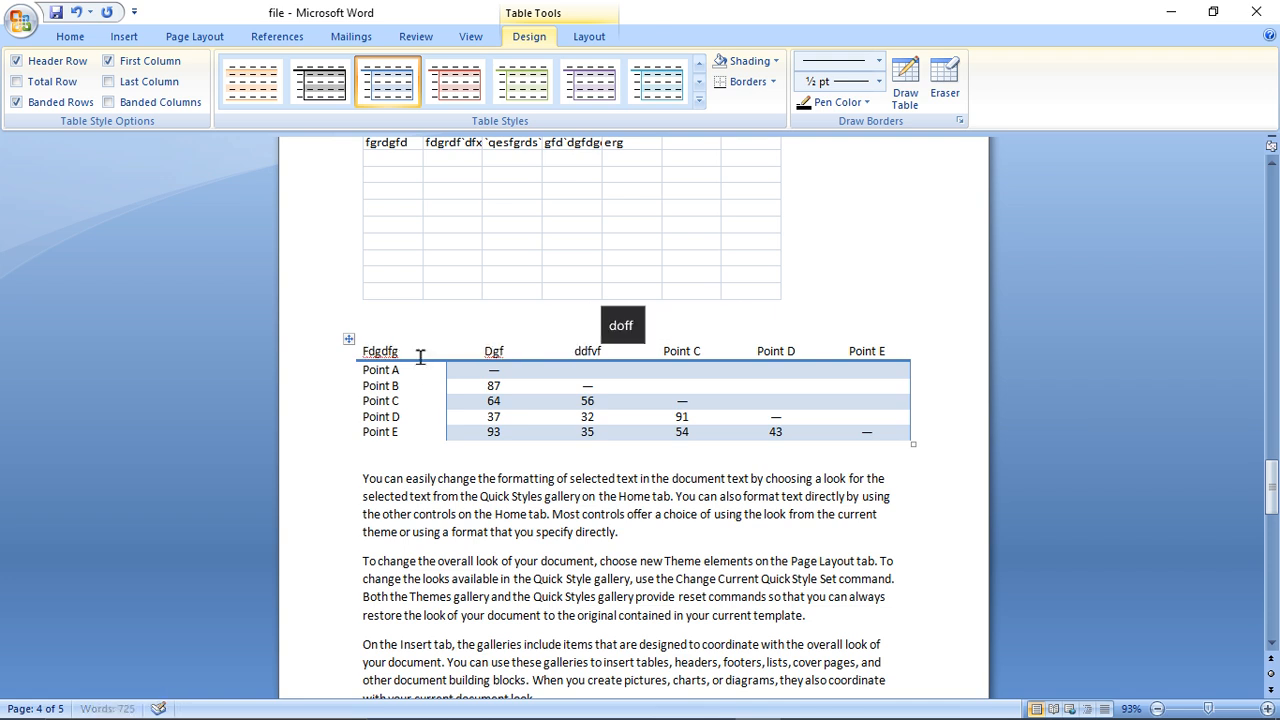
key(Tab)
text(dgd)
key(Tab)
text(dffd)
key(Tab)
text(dfvfd)
- Set the first three cells of the Quick Table's second row to Cxvd, Df and fdv
key(Tab)
text(cxvd)
key(Tab)
text(df)
key(Tab)
text(fdv)
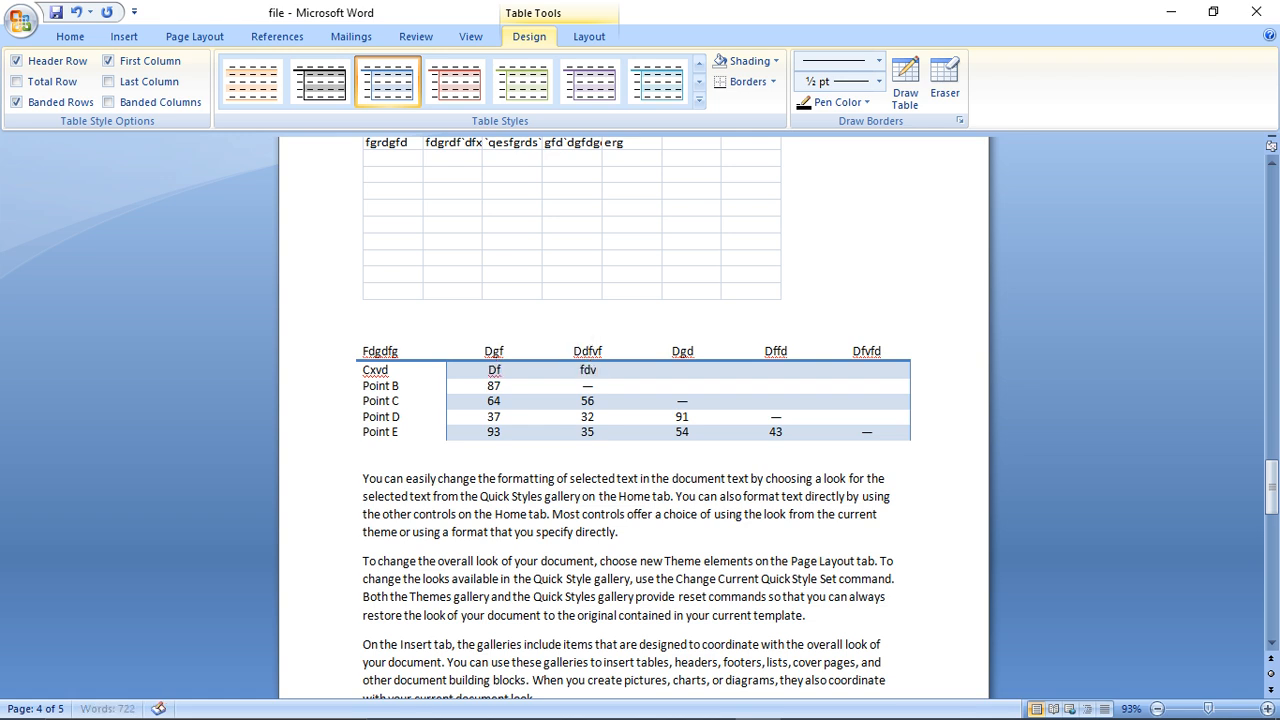
- Fill the rest of the Quick Table's second row with Fdgfdv, Ffdv and Fdg, and set the third row's first cell to d
key(Tab)
text(fdgfdv)
key(Tab)
text(ffdv)
key(Tab)
text(fdg)
key(Tab)
text(d)
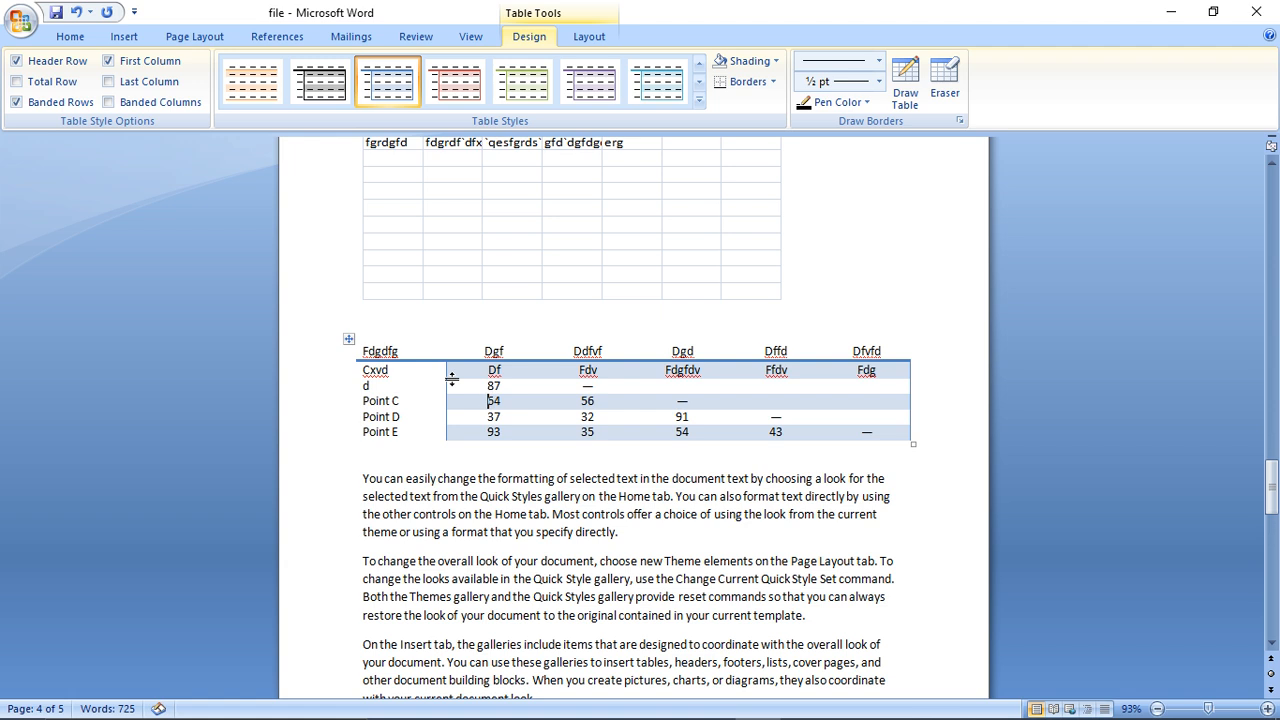
- Apply a purple table style with a filled header row and horizontal row lines to the whole Quick Table
click(348, 339)
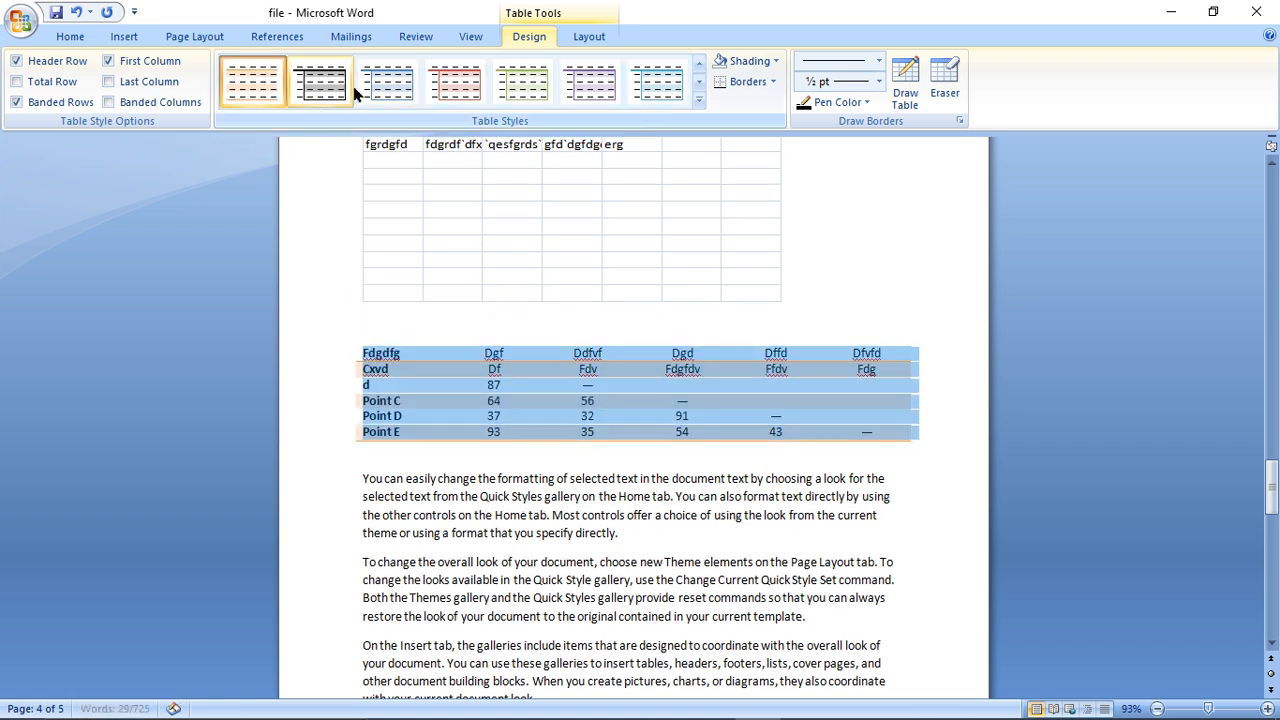
click(590, 85)
click(699, 101)
click(533, 246)
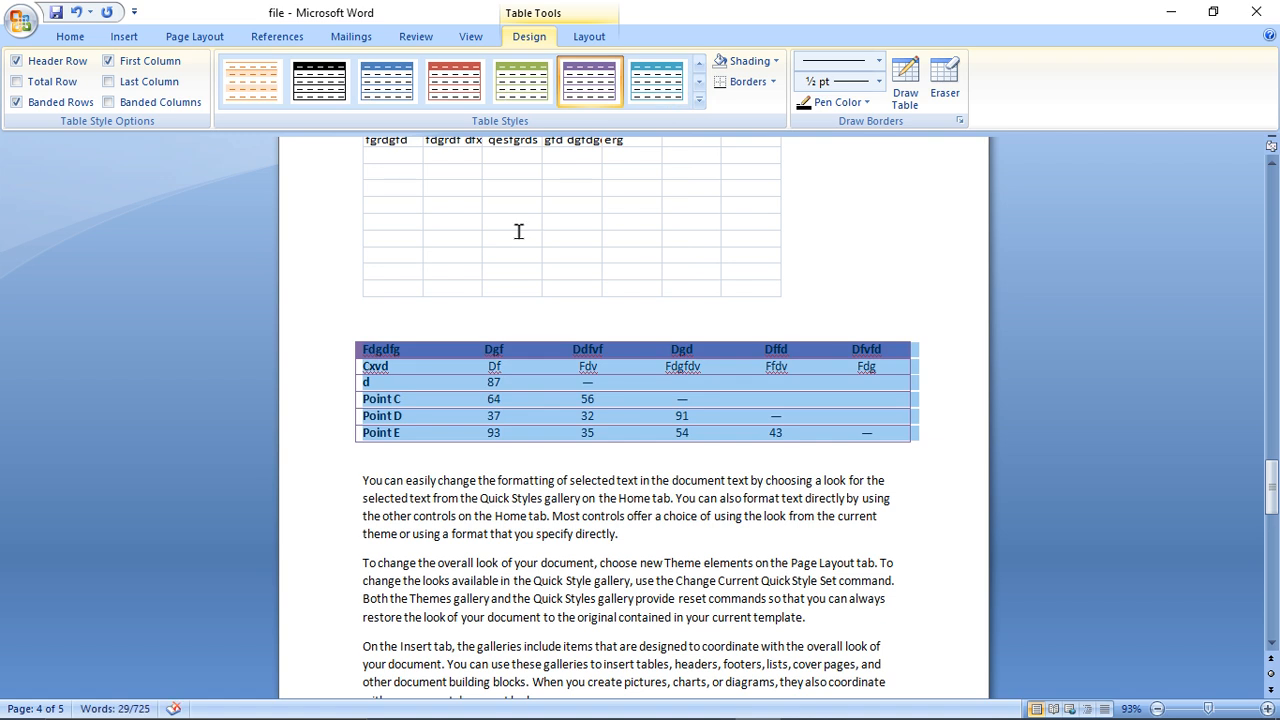
- Make the Quick Table's header row slightly taller, and try the Header Row, Total Row and Banded Rows style options
click(34, 66)
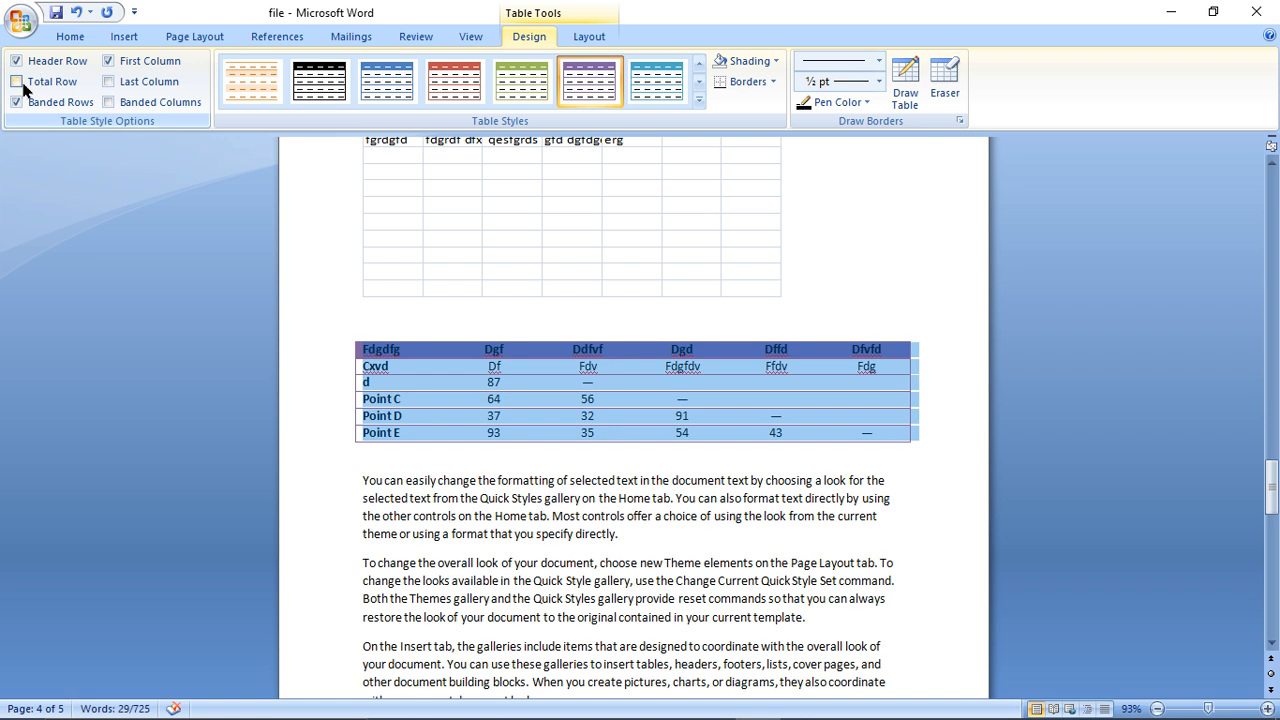
click(18, 83)
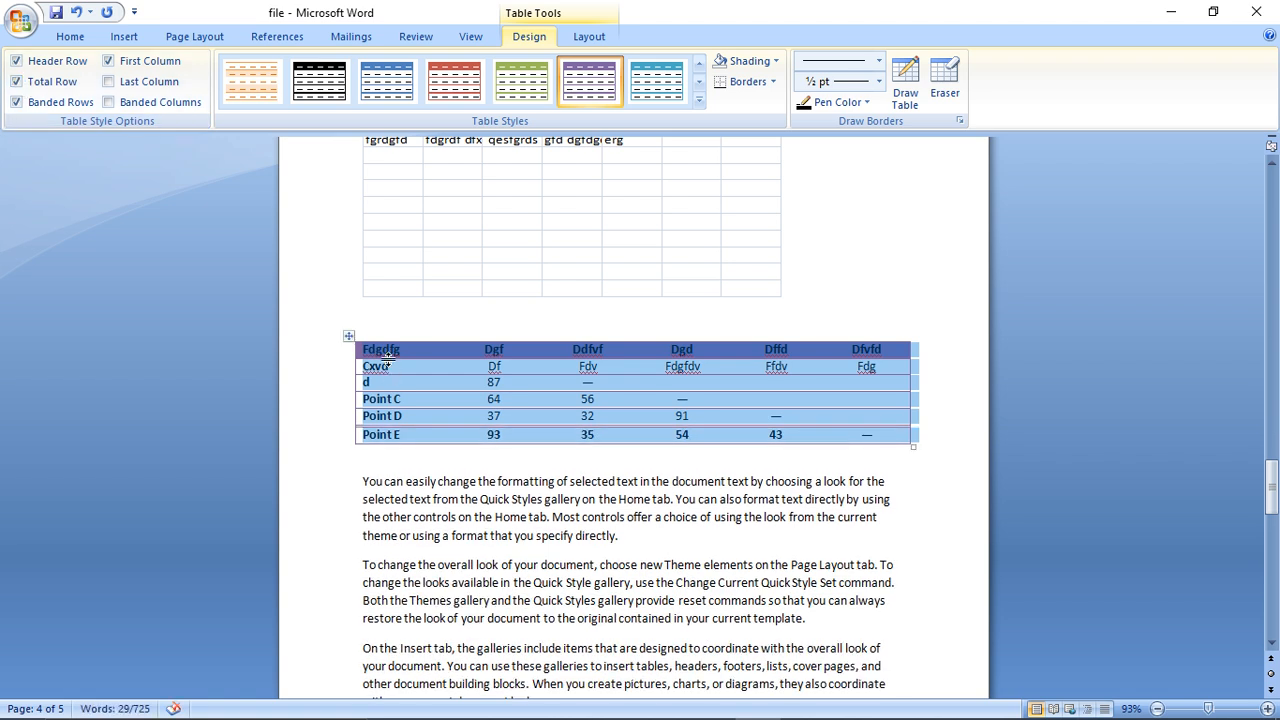
drag(422, 359, 421, 370)
click(420, 367)
click(56, 85)
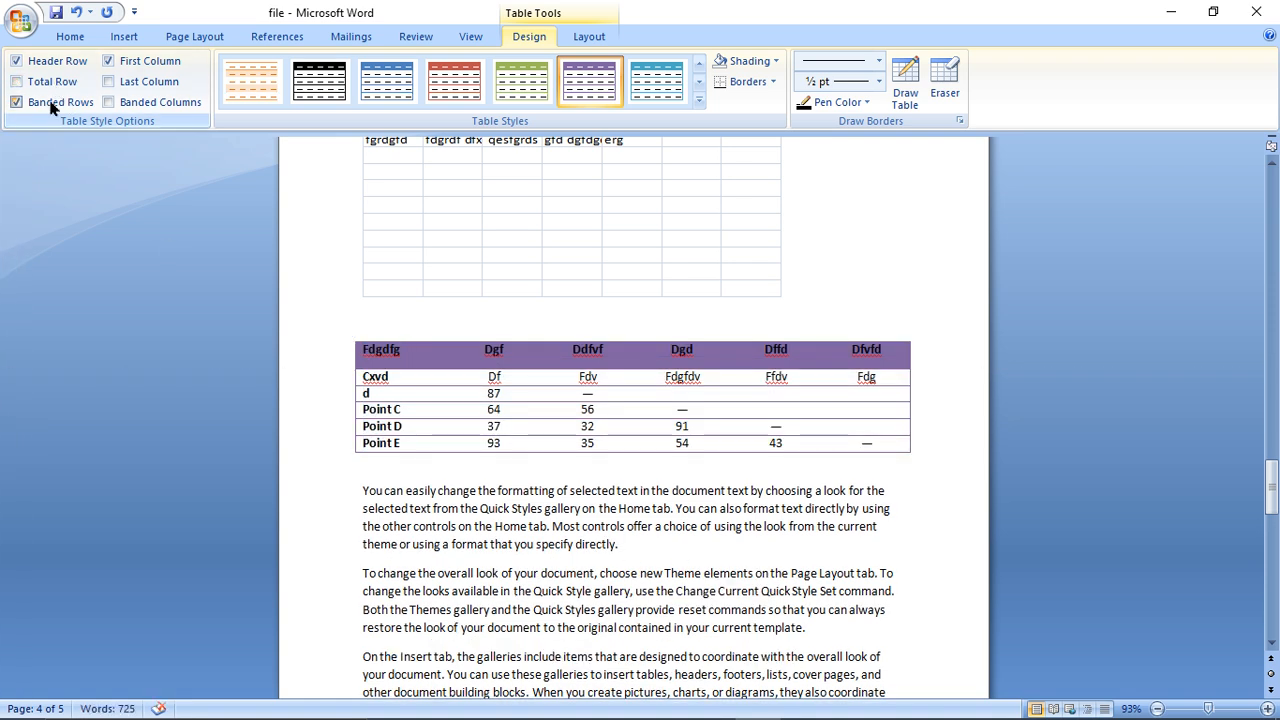
click(52, 105)
click(52, 105)
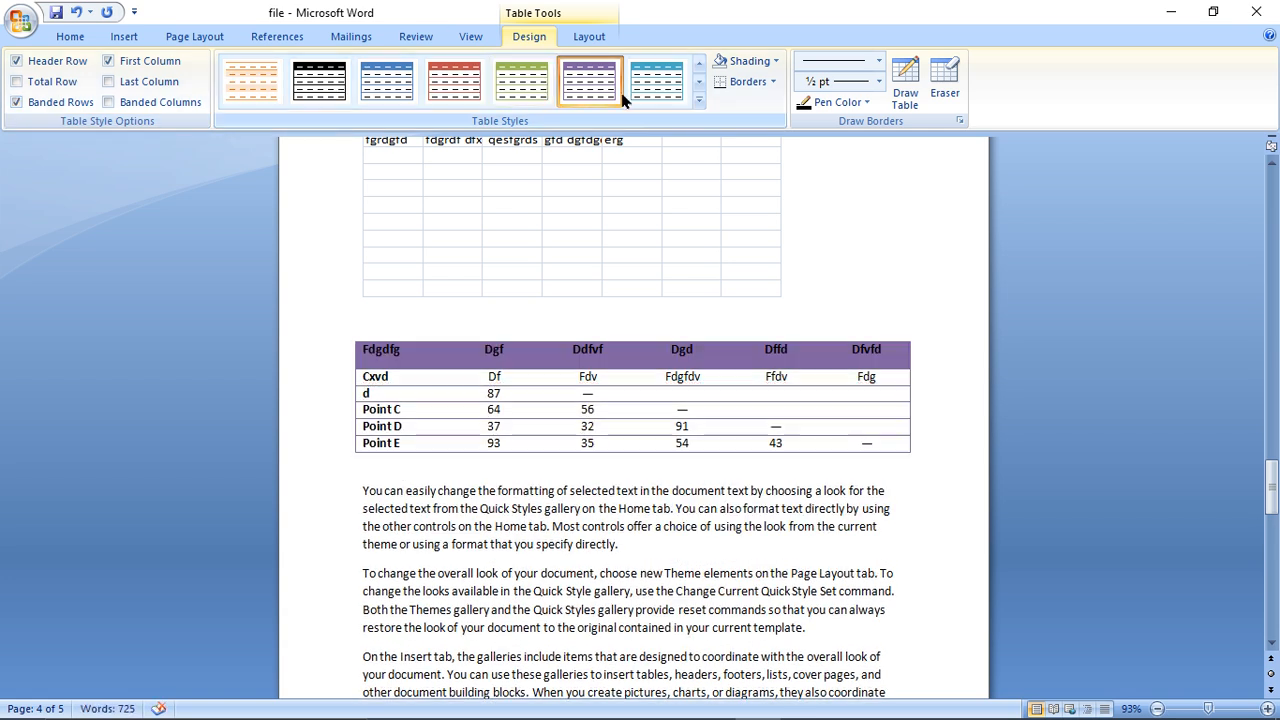
- Apply the aqua grid table style to the Quick Table, keeping the header row and turning on the total row
click(699, 100)
click(593, 283)
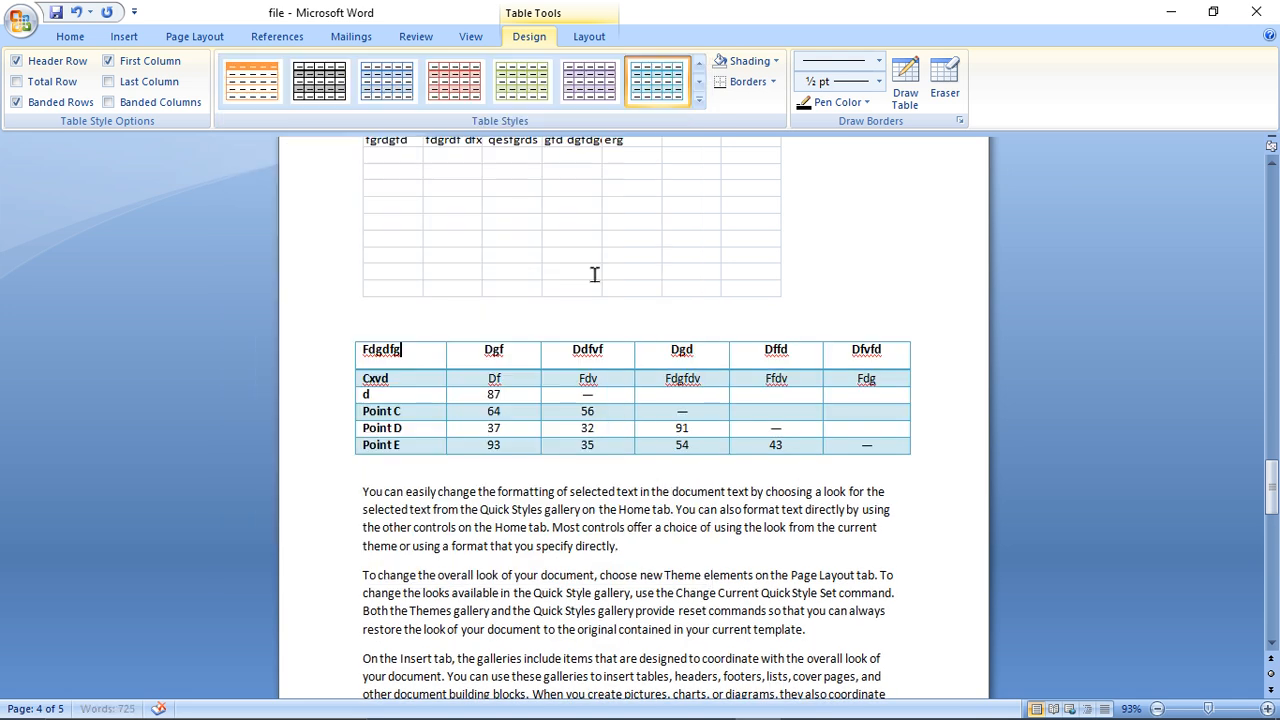
click(58, 63)
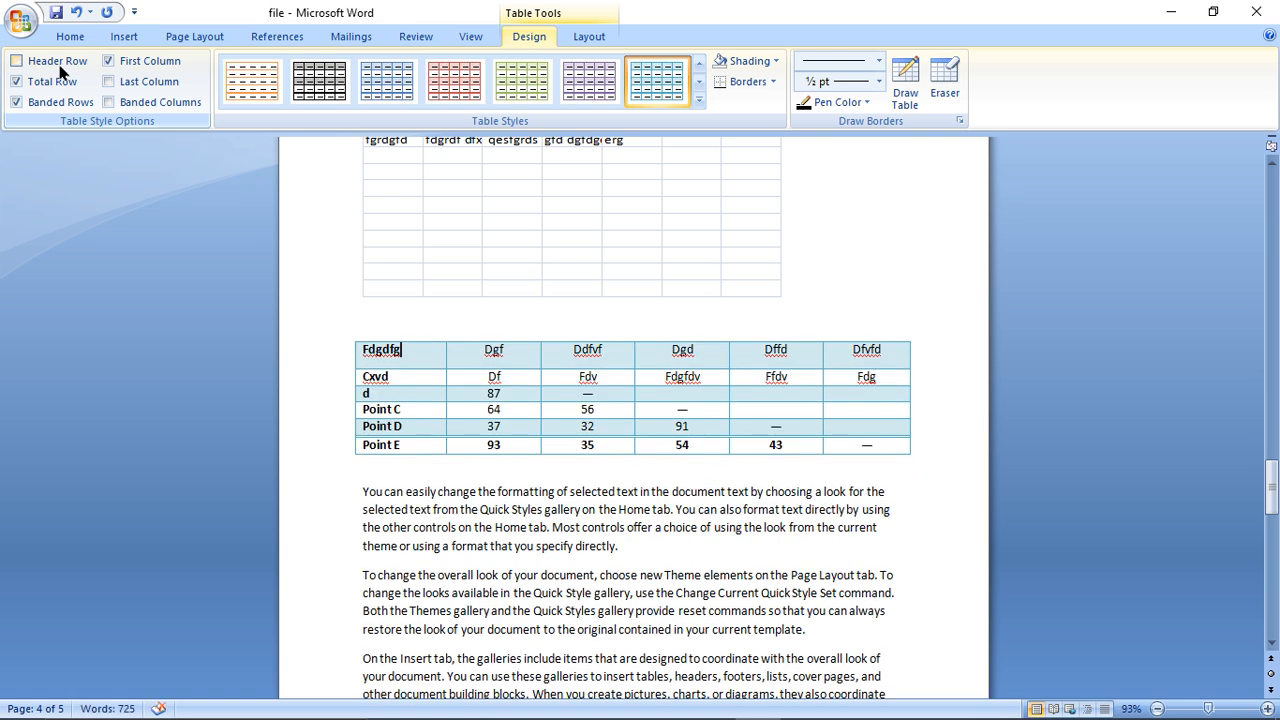
click(60, 86)
click(60, 86)
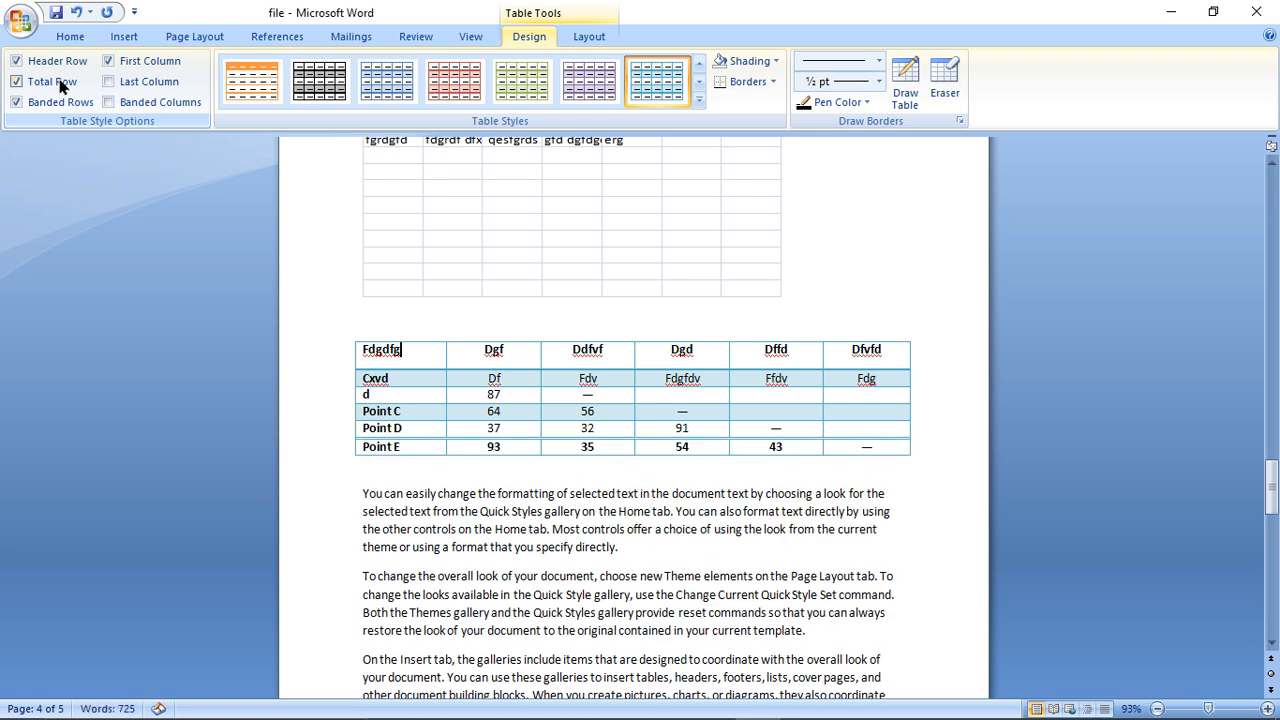
- Try the First Column and Last Column style options on the Quick Table
click(108, 62)
click(108, 62)
click(108, 62)
click(108, 62)
click(115, 86)
click(115, 86)
click(115, 86)
click(115, 86)
click(115, 86)
click(115, 86)
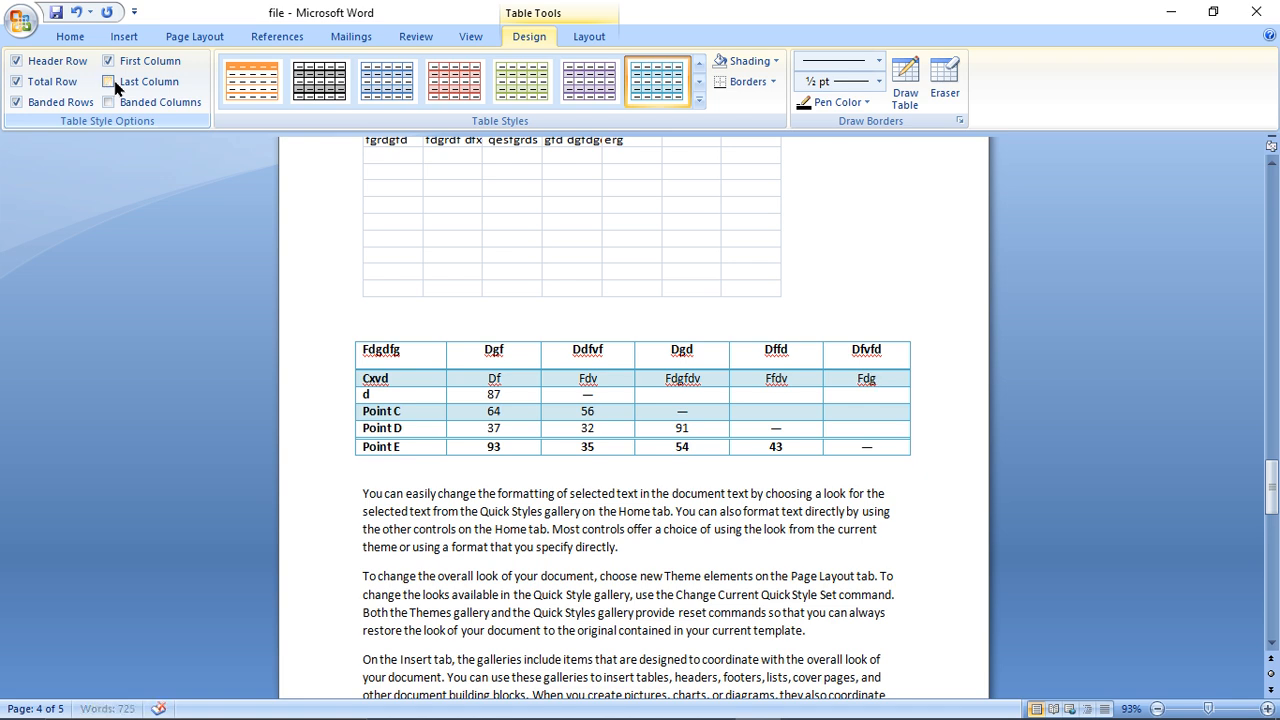
- Switch the Quick Table from banded rows to banded columns
click(50, 102)
click(108, 102)
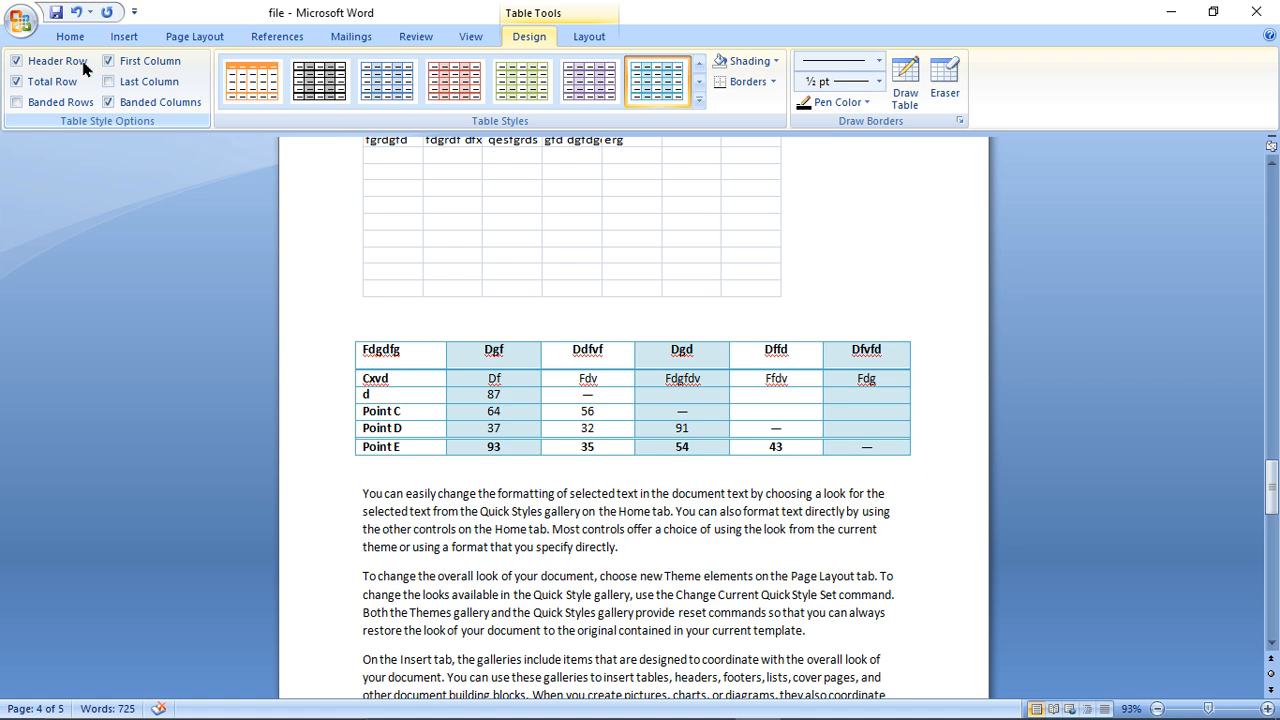
- Shade the Quick Table's header row with a blue theme color and apply all borders to it
click(775, 63)
click(773, 140)
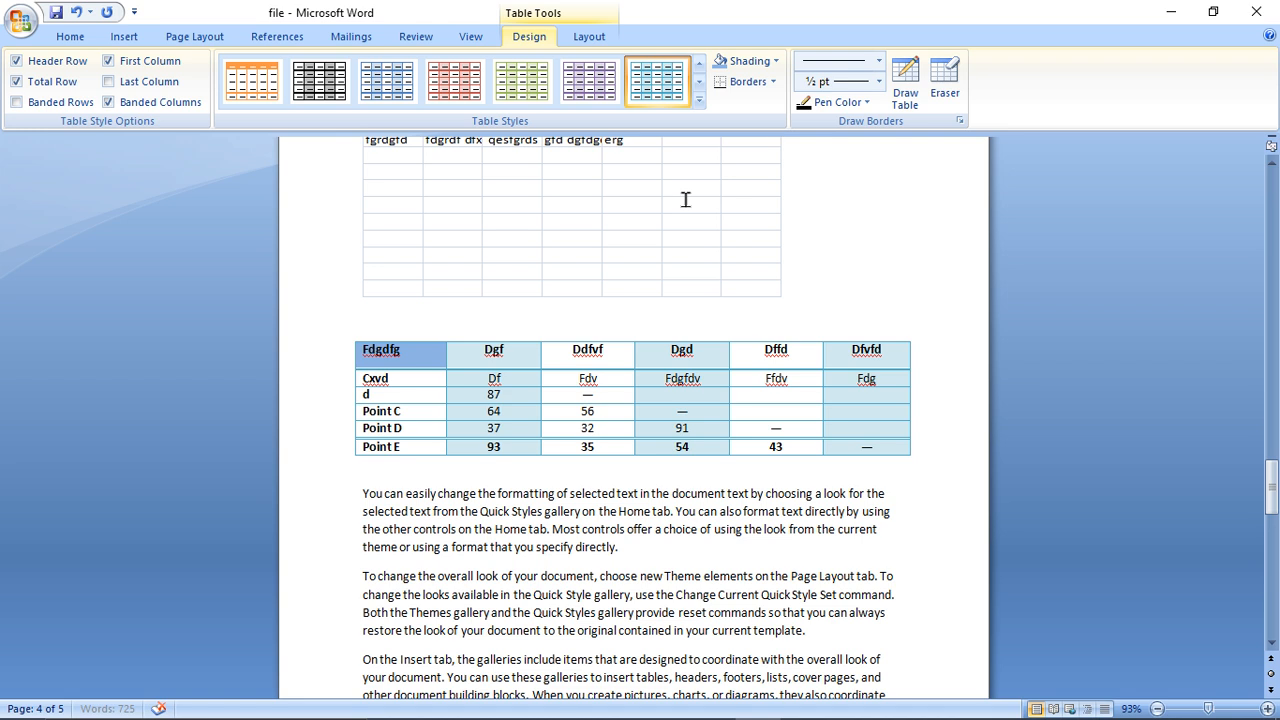
drag(367, 347, 852, 363)
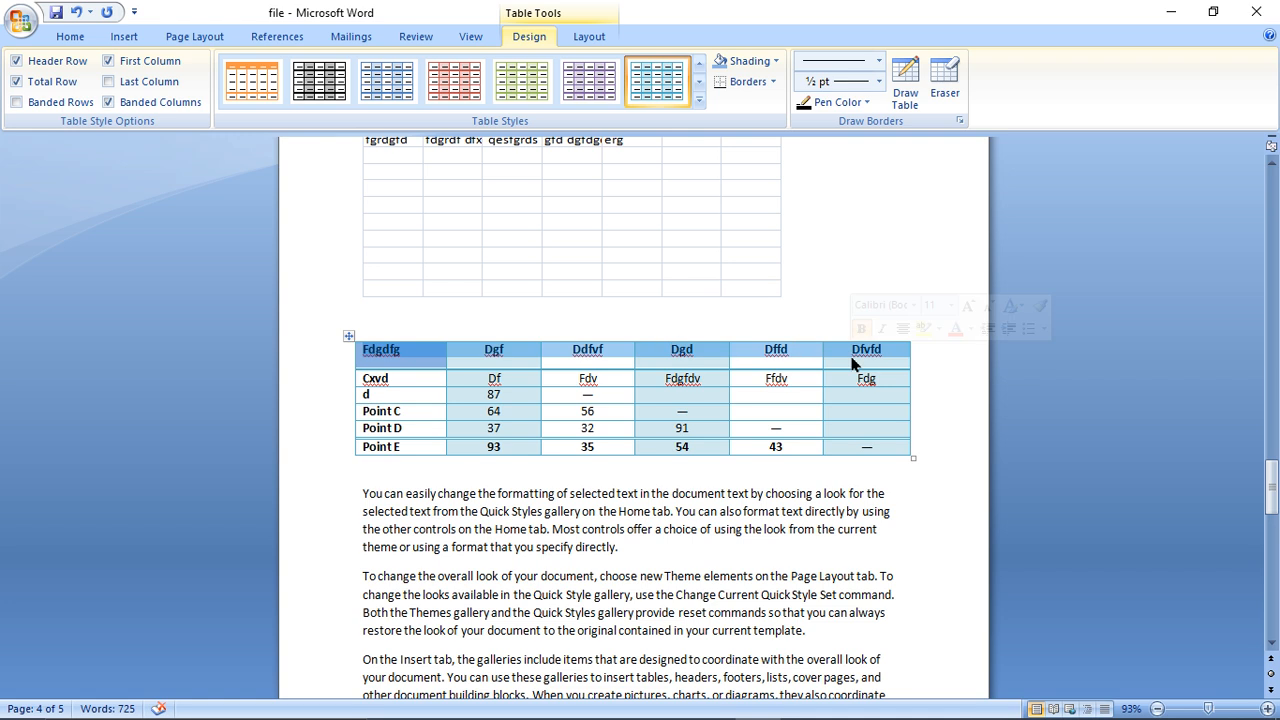
click(757, 66)
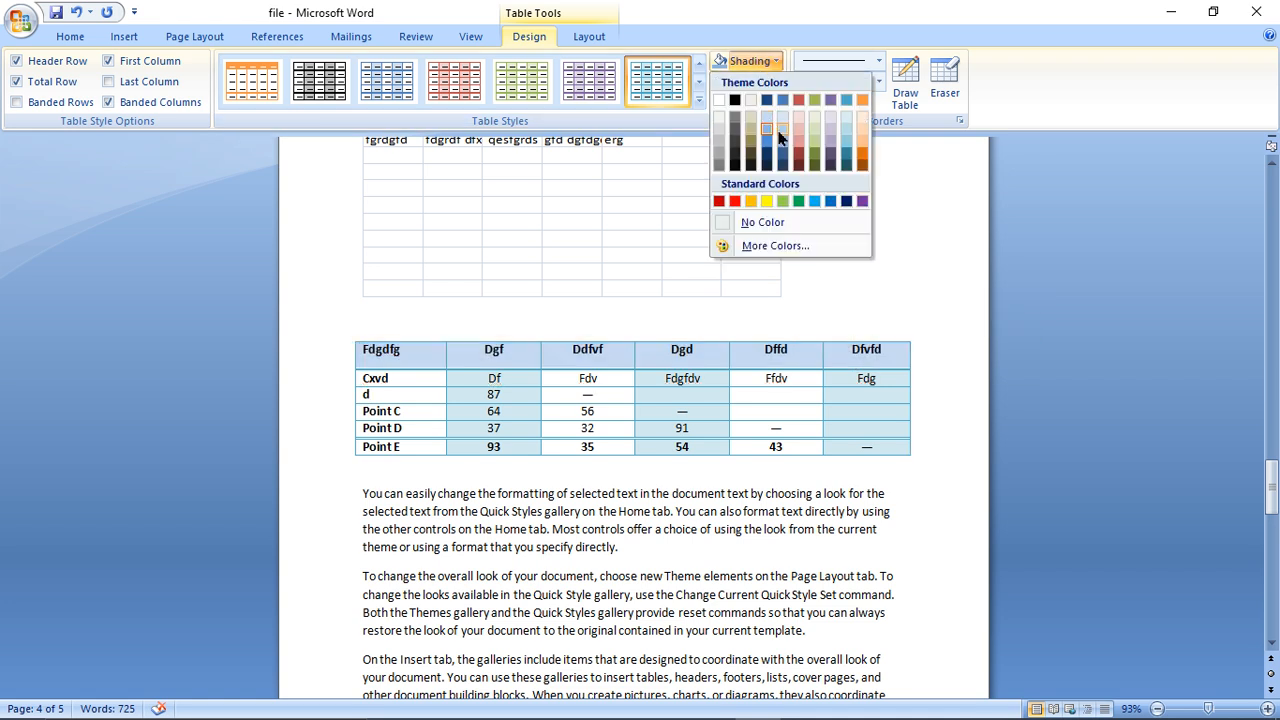
click(785, 148)
click(762, 82)
click(773, 212)
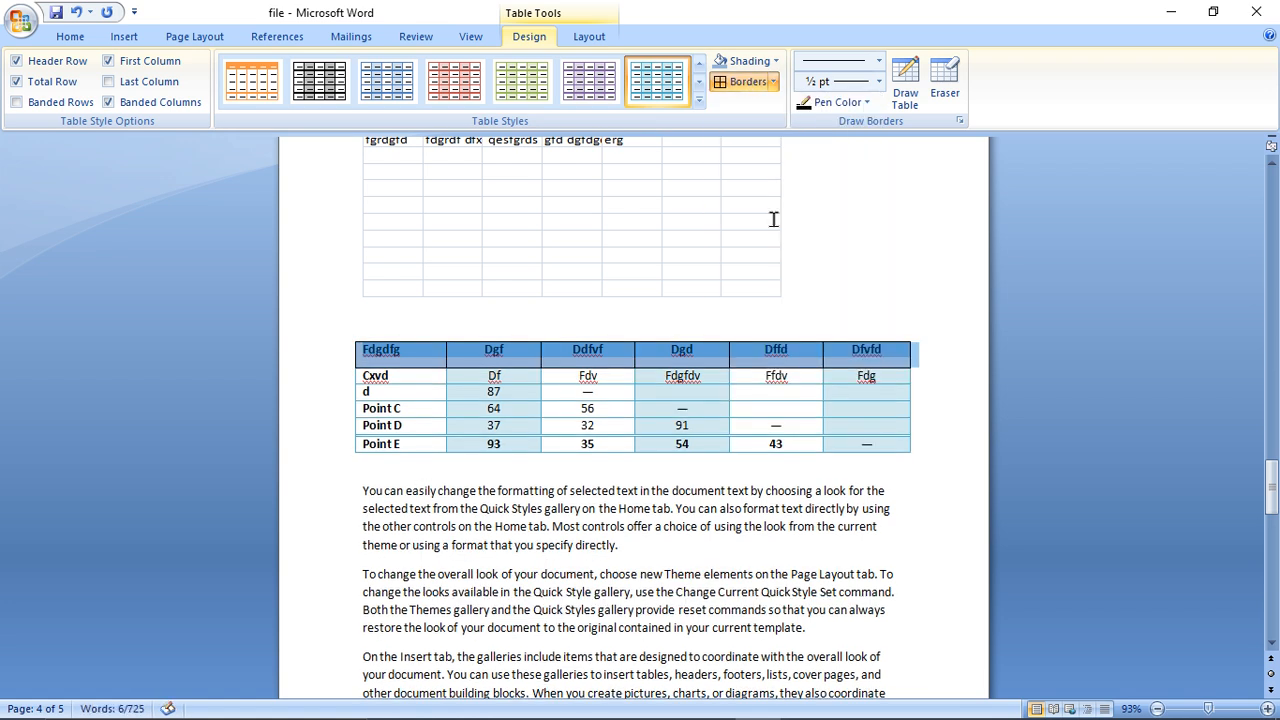
- Draw a 3 pt multi-line blue border between the Dffd and Dfvfd columns of the Quick Table
drag(769, 335, 883, 94)
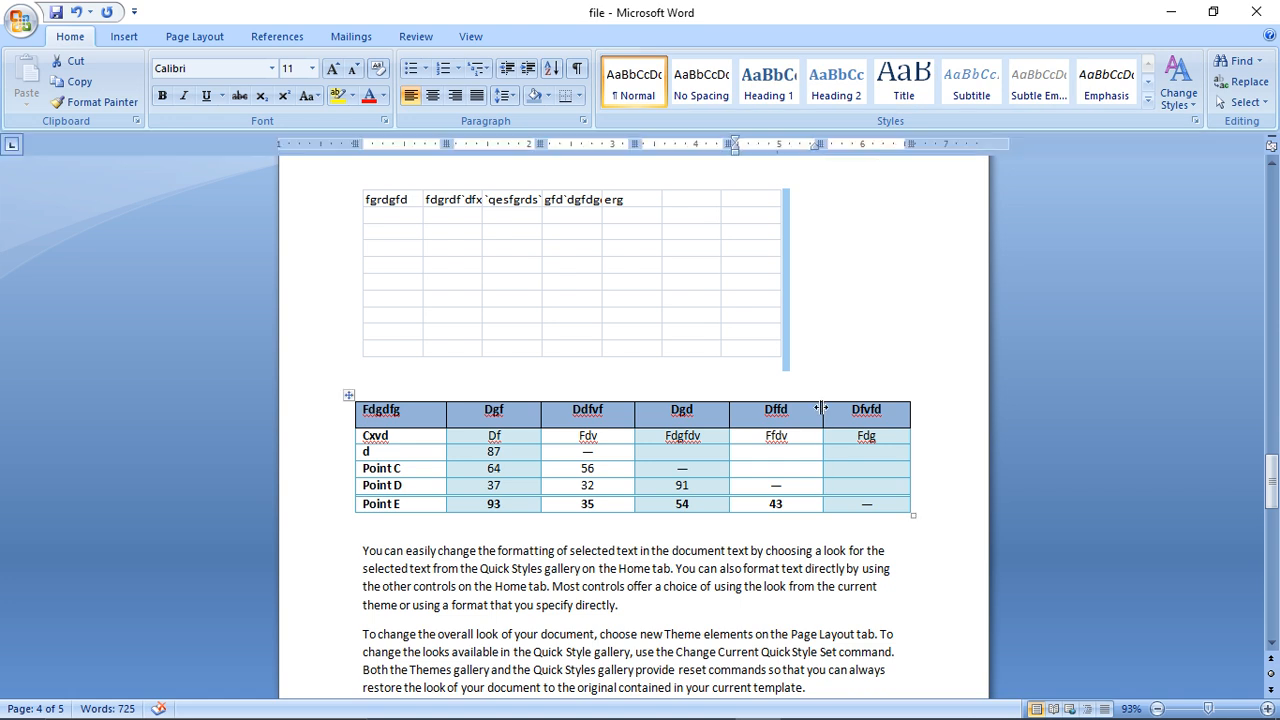
drag(858, 415, 435, 420)
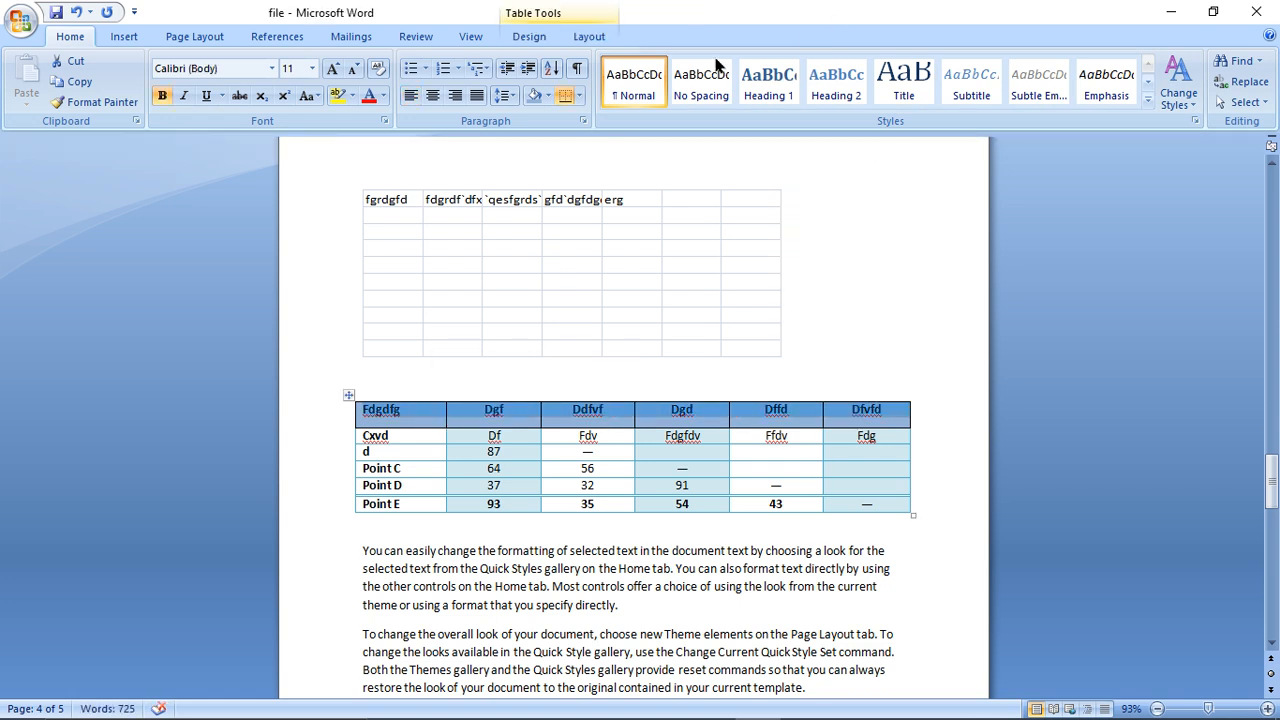
click(588, 37)
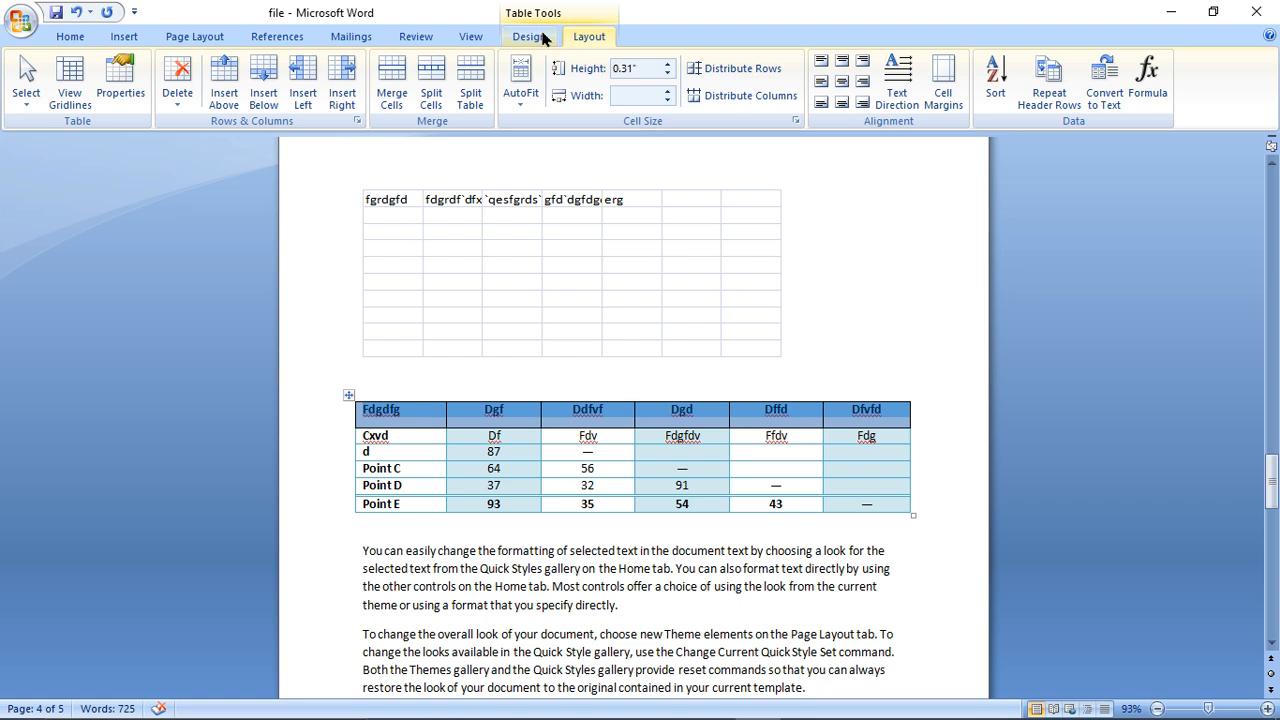
click(537, 37)
click(878, 62)
click(852, 352)
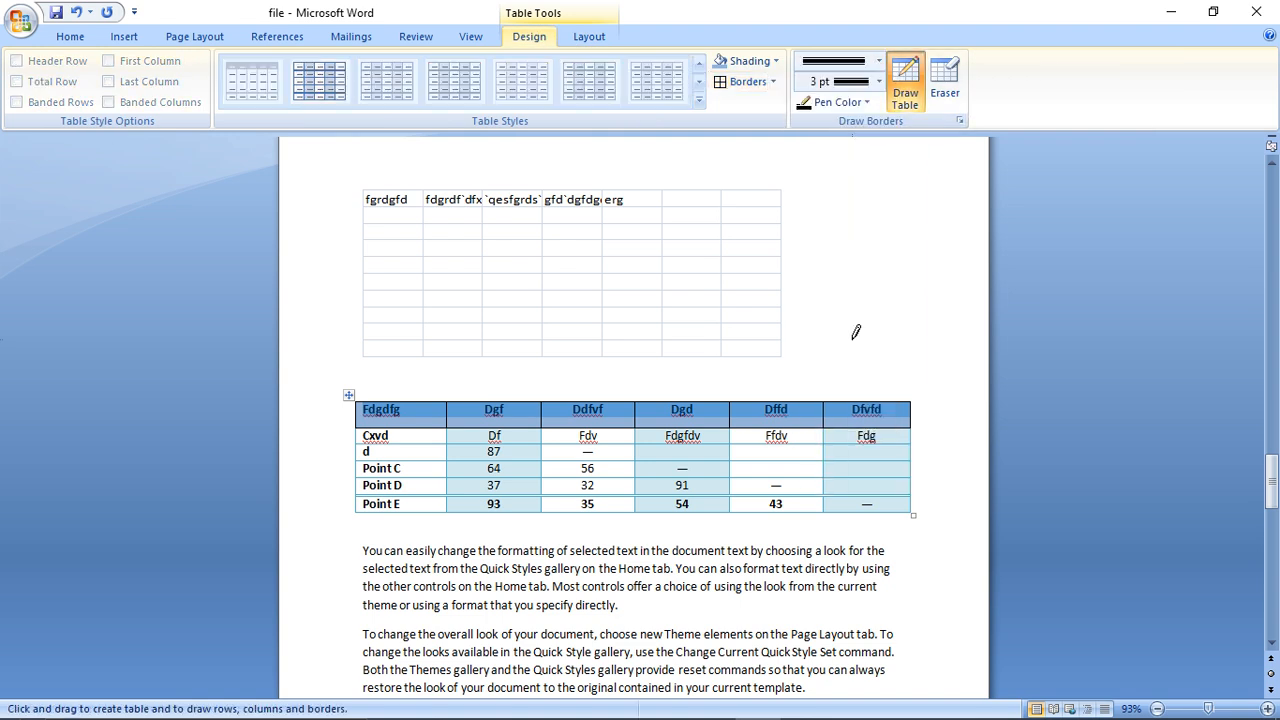
click(864, 103)
click(852, 193)
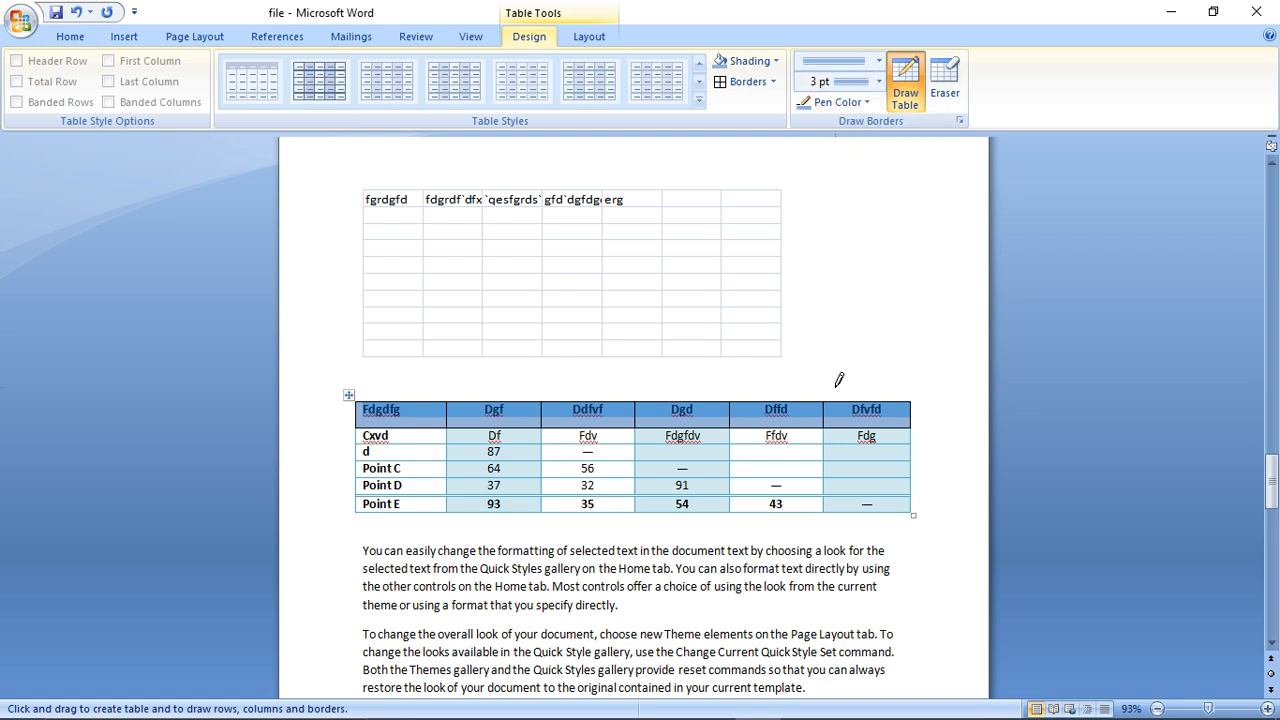
drag(827, 400, 830, 497)
- Draw a red 3 pt border between the Dgd and Dffd columns, from the header row down to the Point D row
click(866, 103)
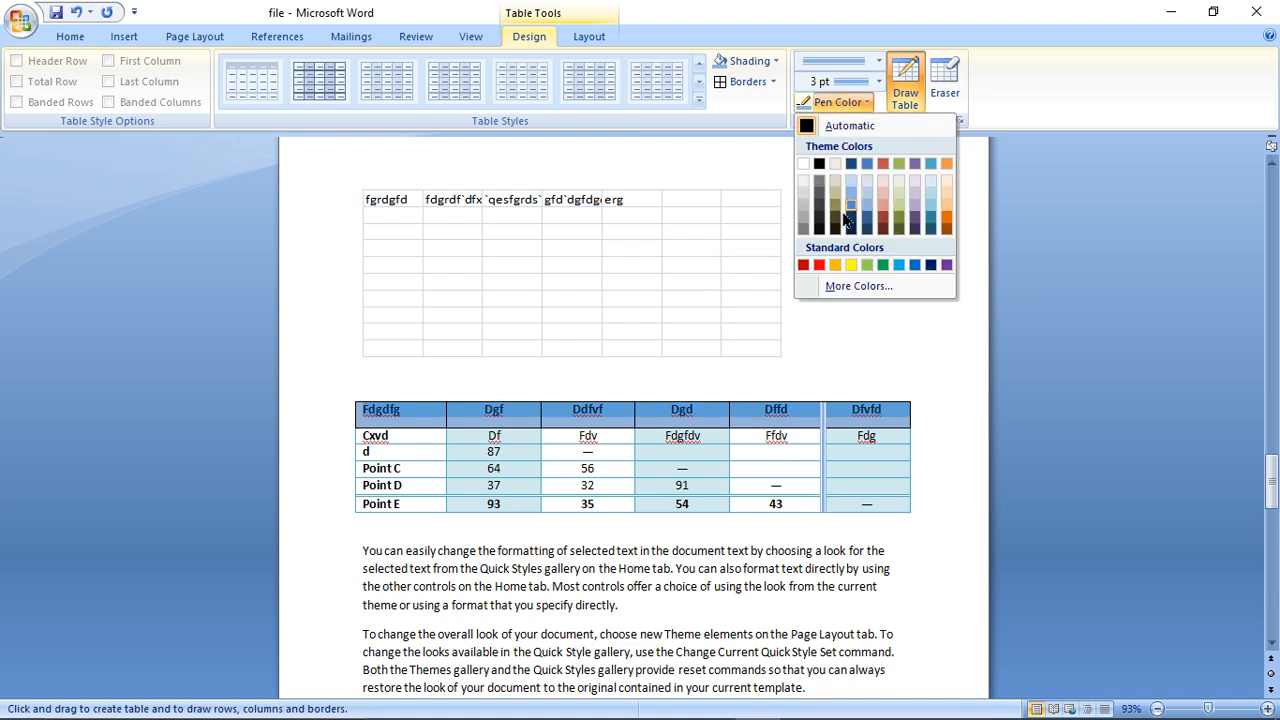
click(819, 265)
drag(732, 412, 732, 487)
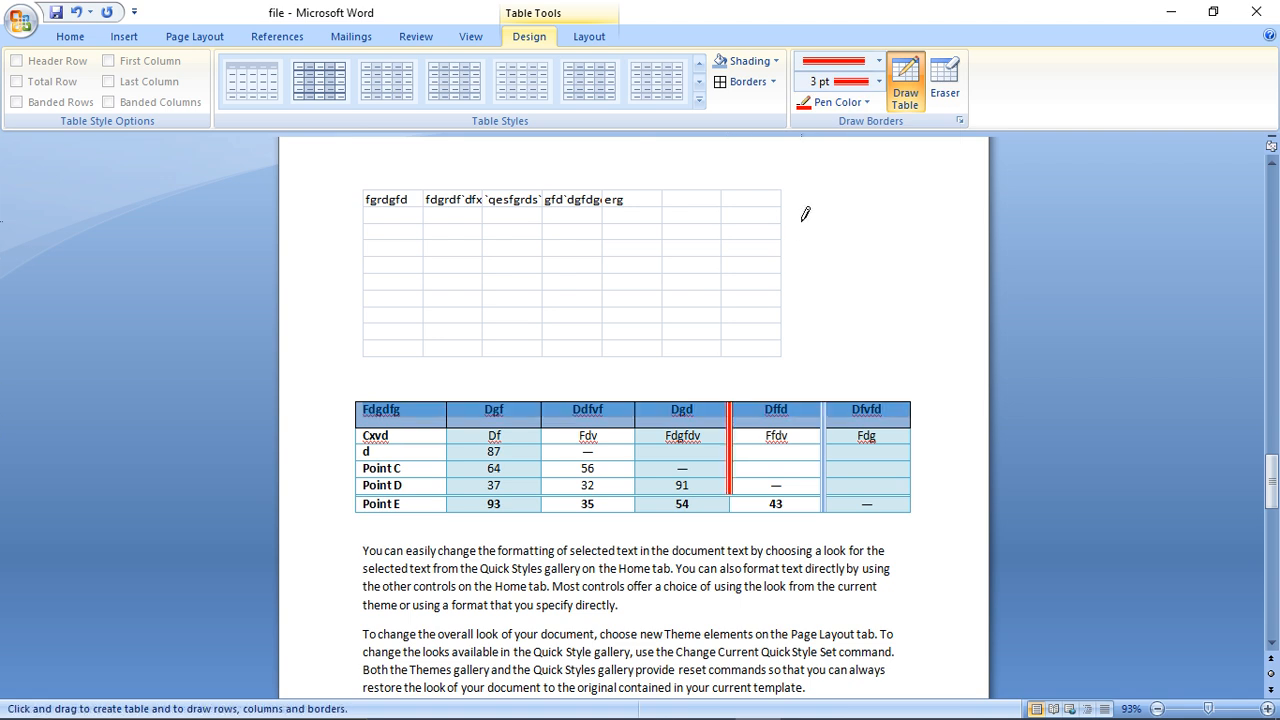
- Try the Eraser on the cell partitions across the Quick Table's header and body rows
click(943, 78)
mouse_move(740, 481)
mouse_down()
mouse_move(733, 457)
mouse_move(665, 406)
mouse_up()
drag(899, 444, 866, 410)
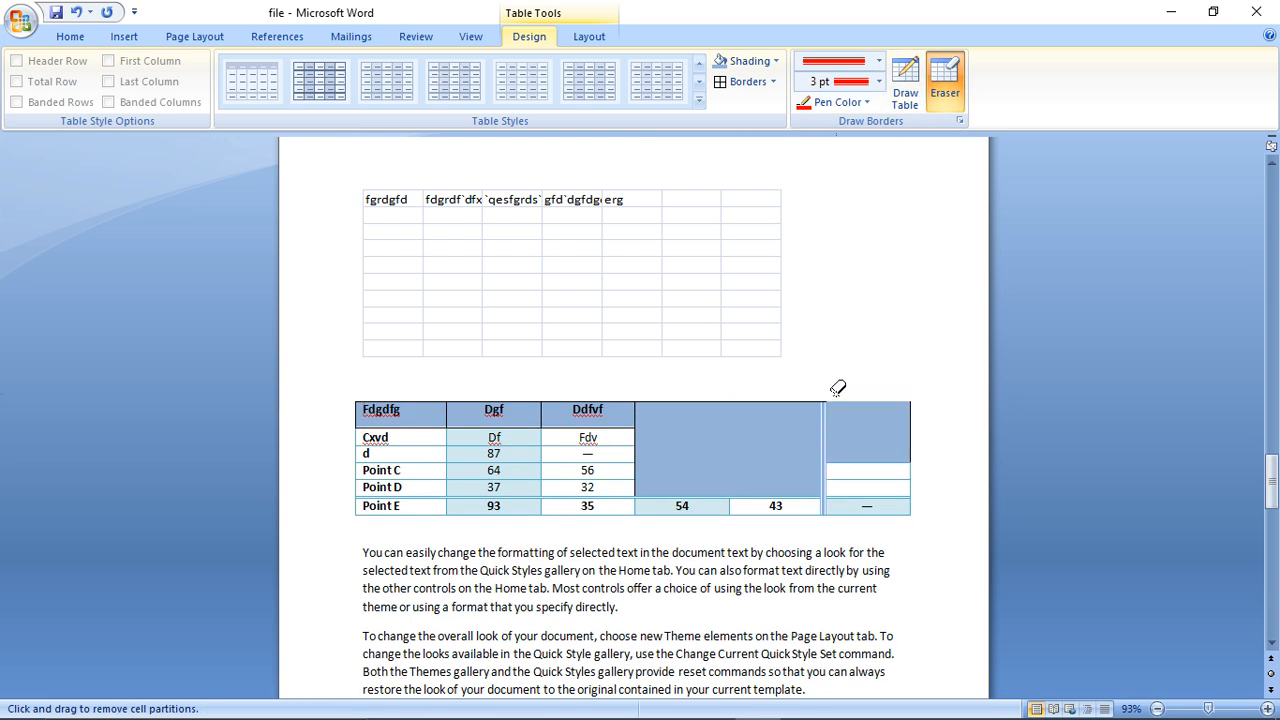
mouse_move(602, 434)
mouse_down()
mouse_move(400, 417)
mouse_move(494, 466)
mouse_move(757, 476)
mouse_up()
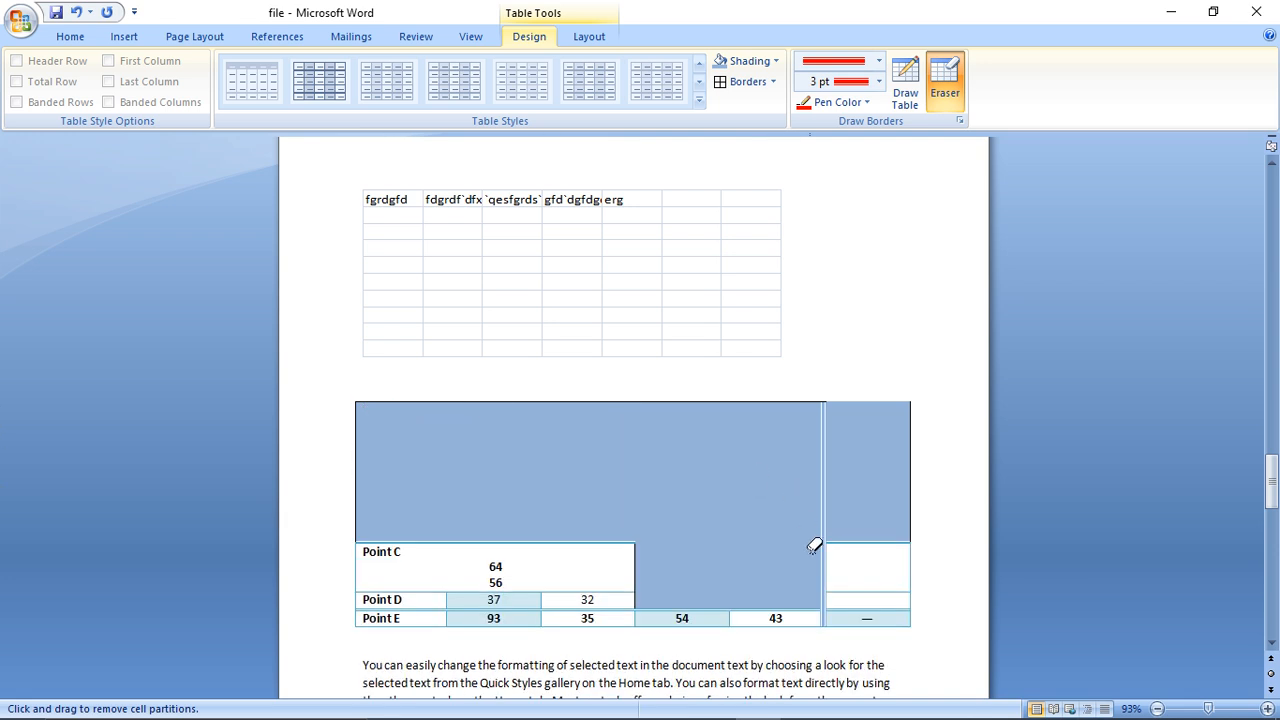
mouse_move(845, 588)
mouse_down()
mouse_move(580, 598)
mouse_move(426, 566)
mouse_up()
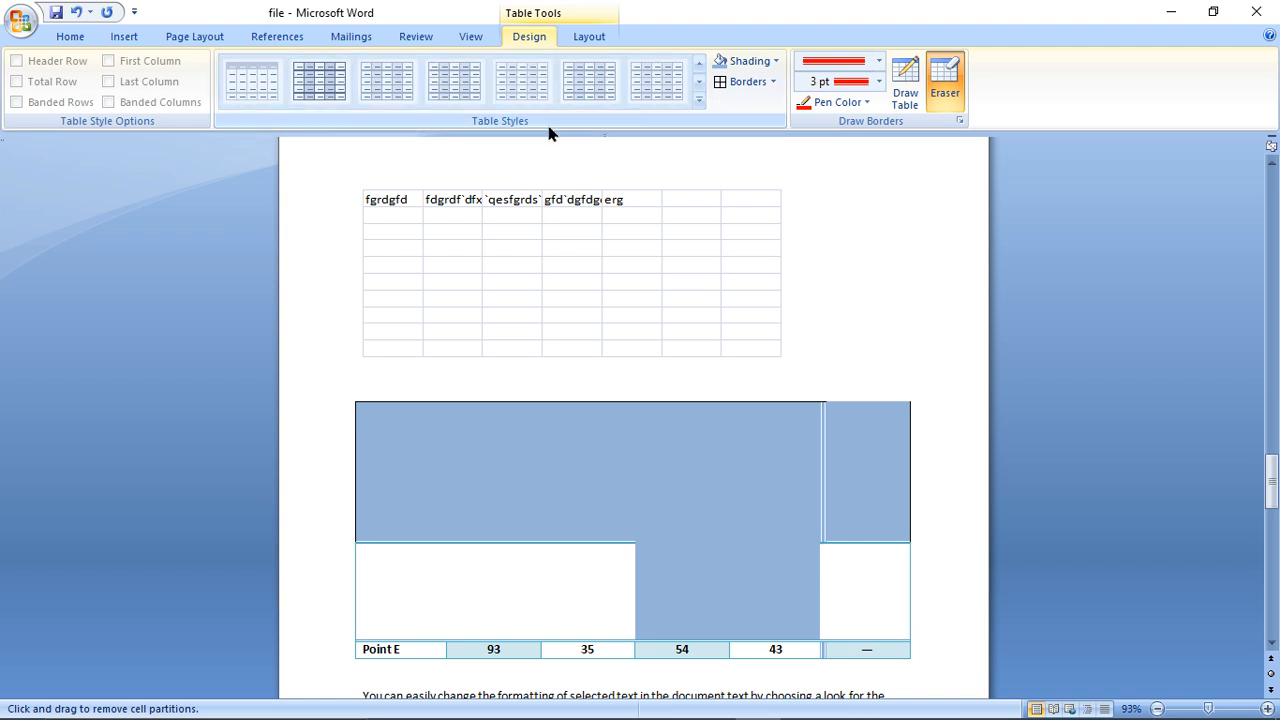
- Undo the cell erasures and the red border in the Quick Table
key(ctrl+z)
key(ctrl+z)
key(ctrl+z)
key(ctrl+z)
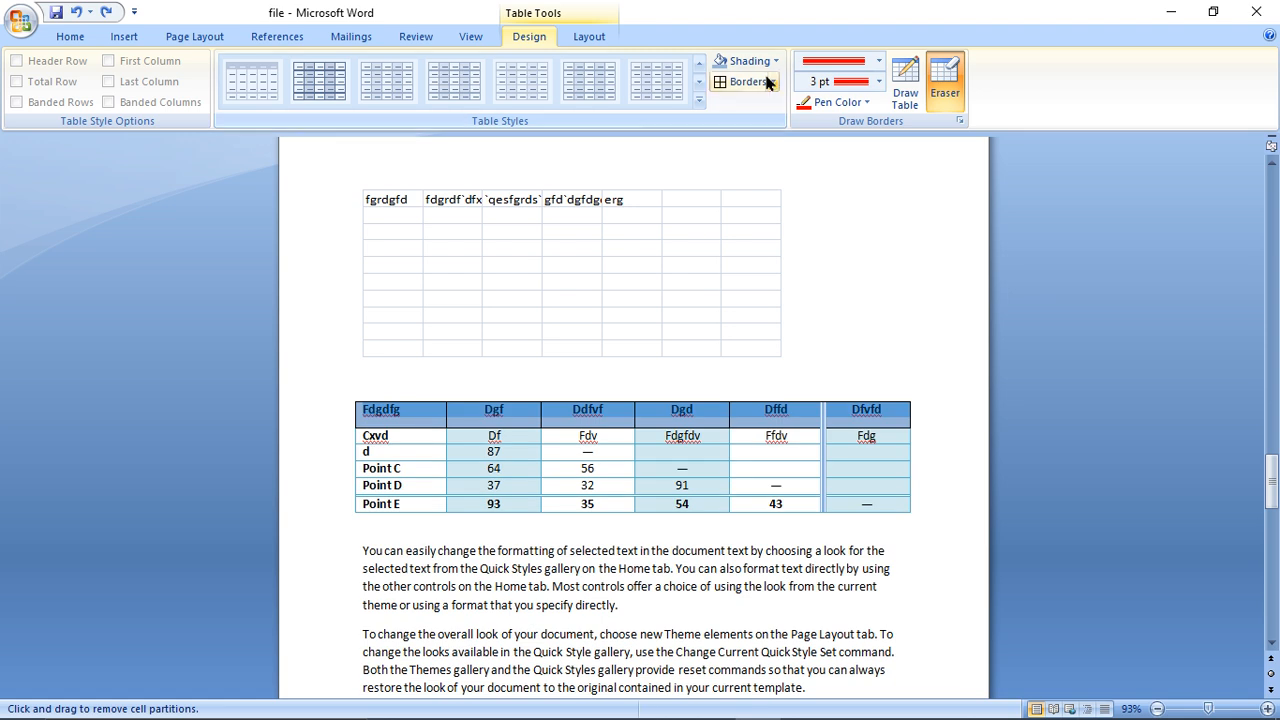
click(587, 37)
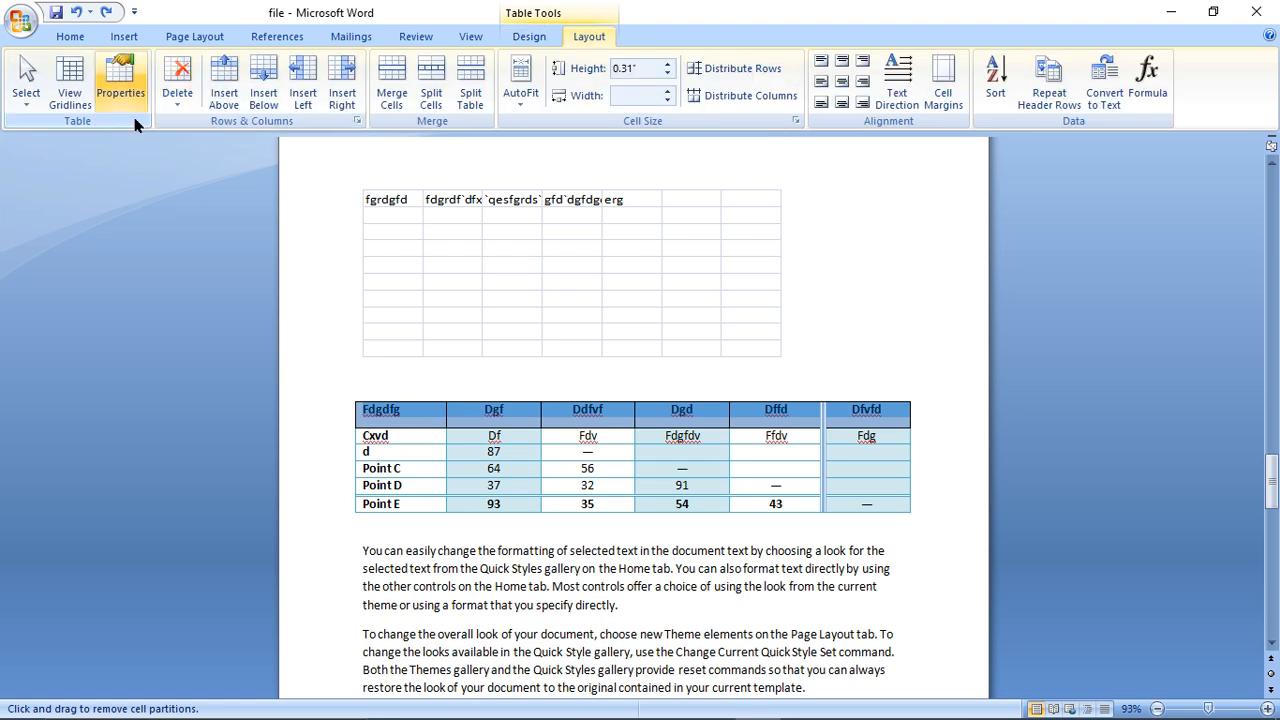
click(68, 100)
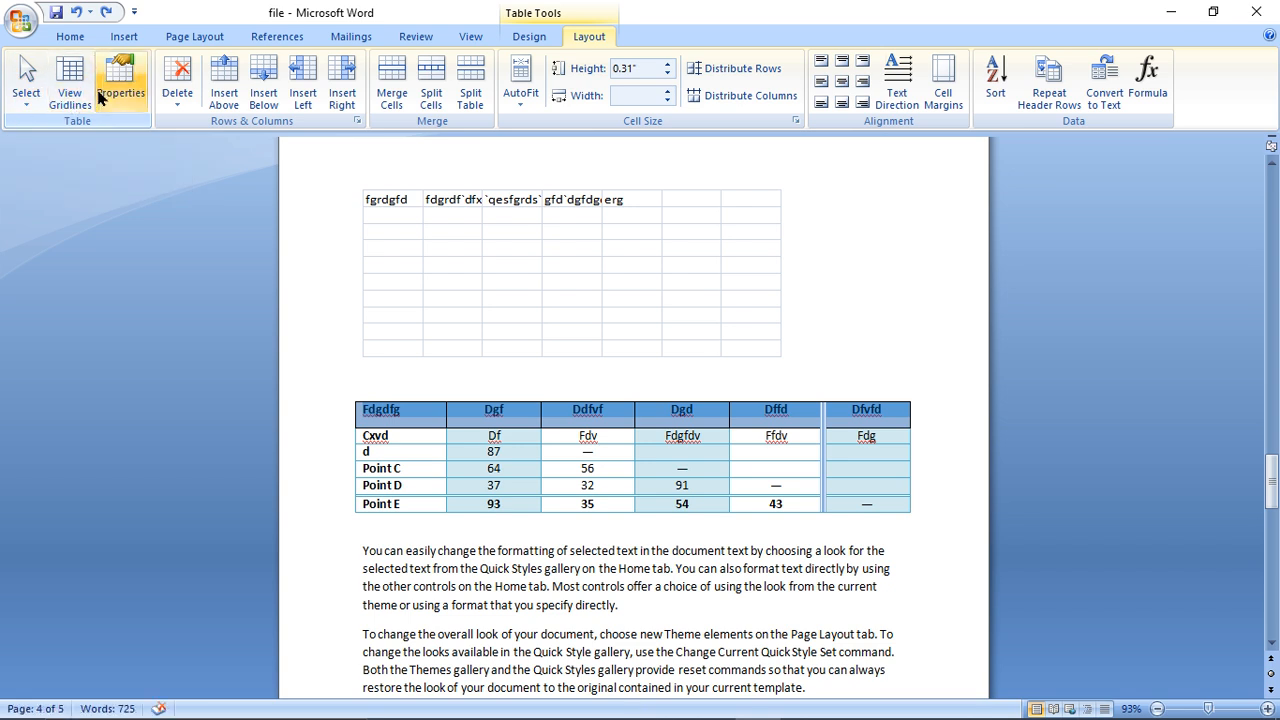
click(182, 100)
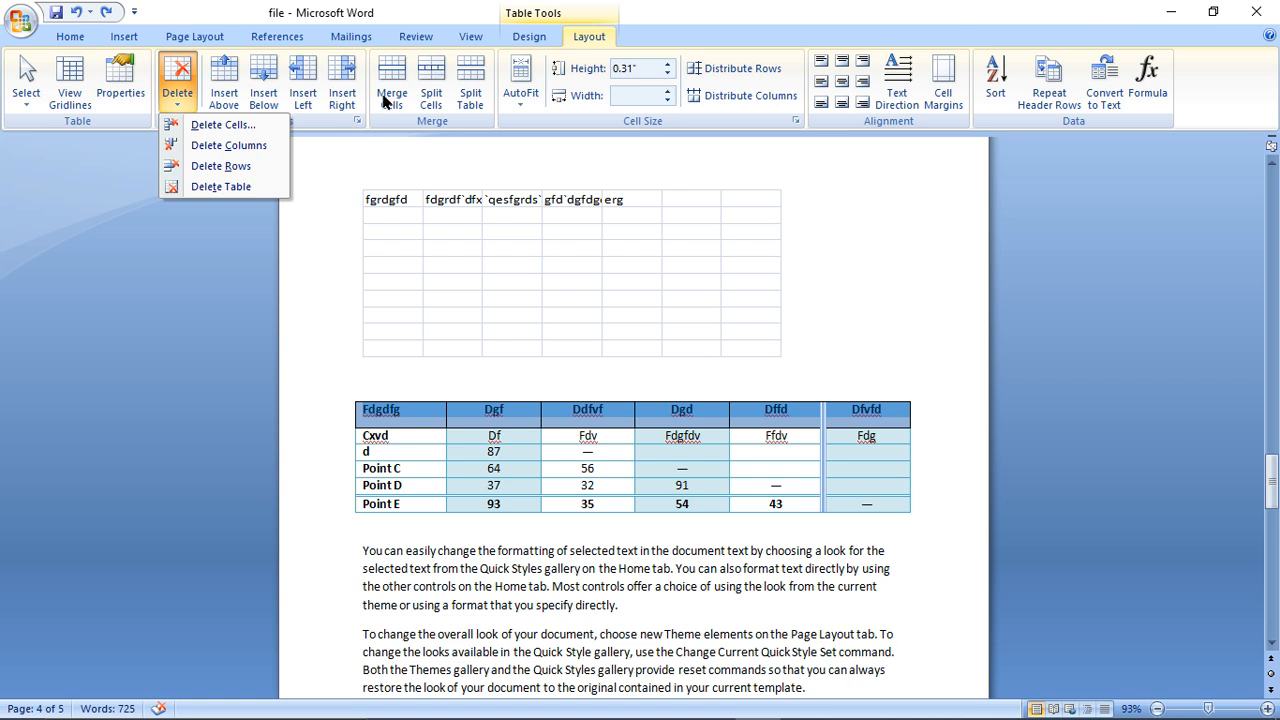
- Try inserting the picture ccs from the Documents folder into the Quick Table's header row
click(128, 40)
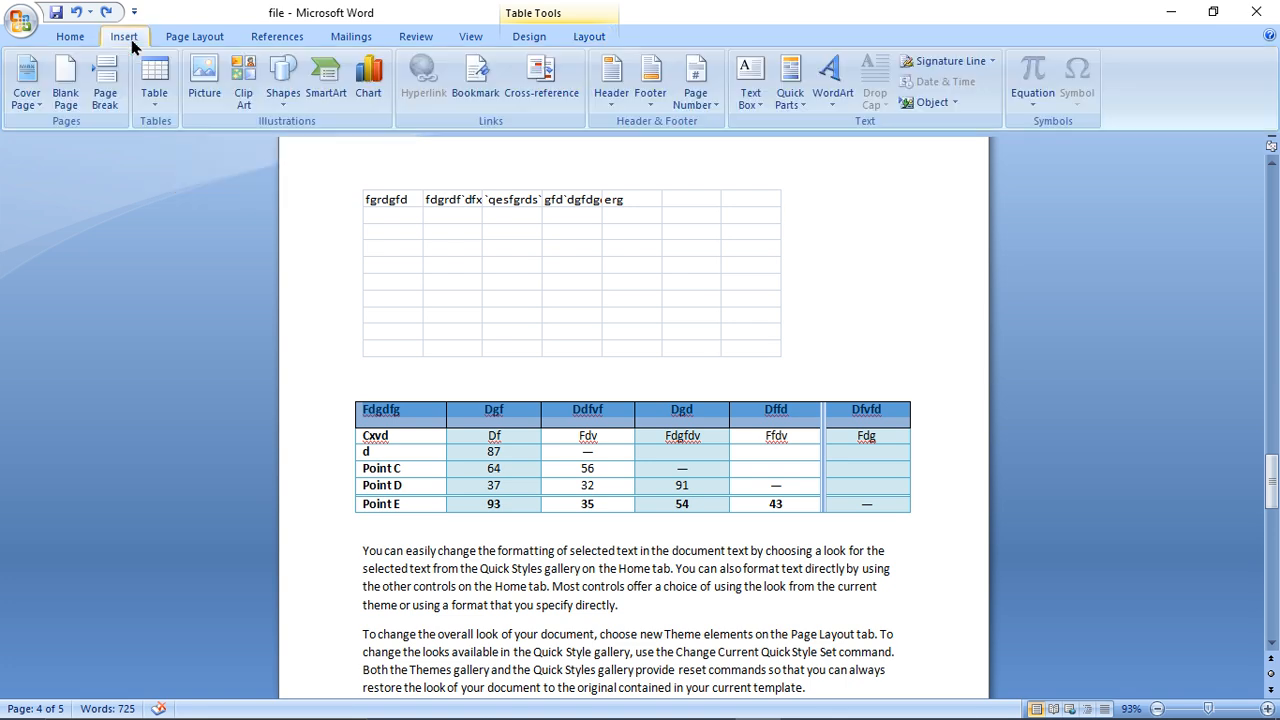
click(199, 78)
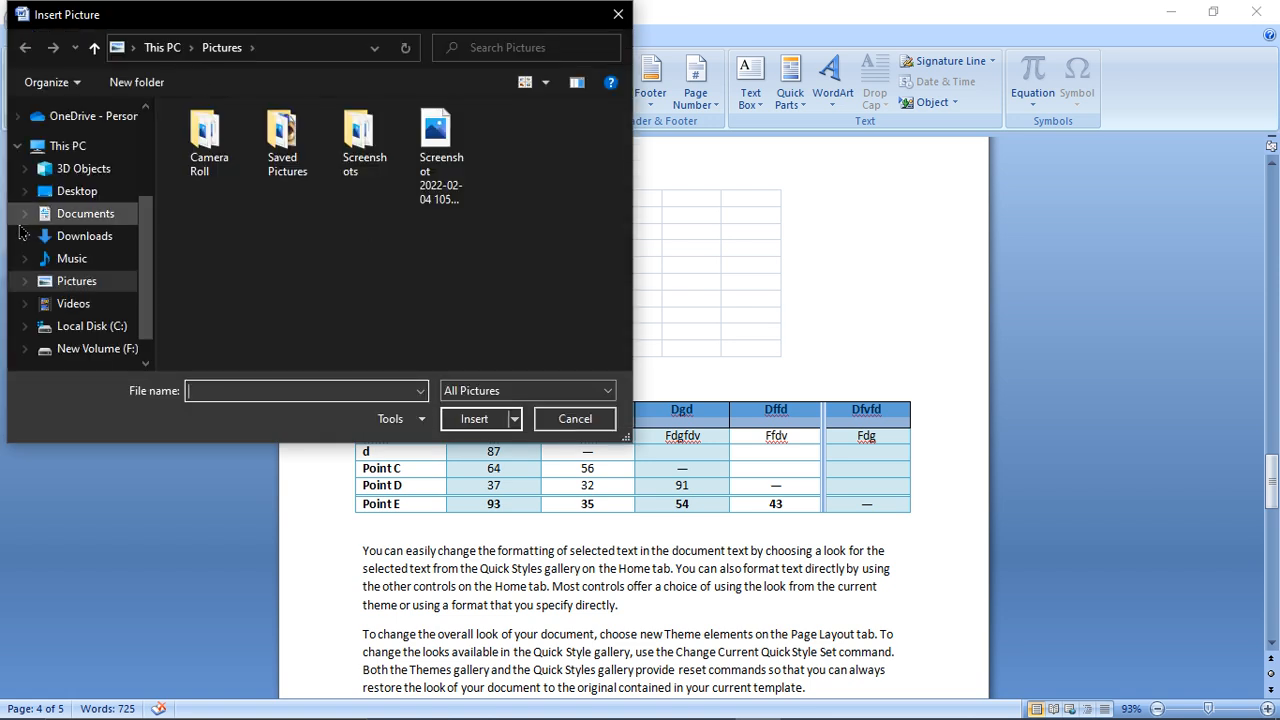
click(68, 222)
click(442, 275)
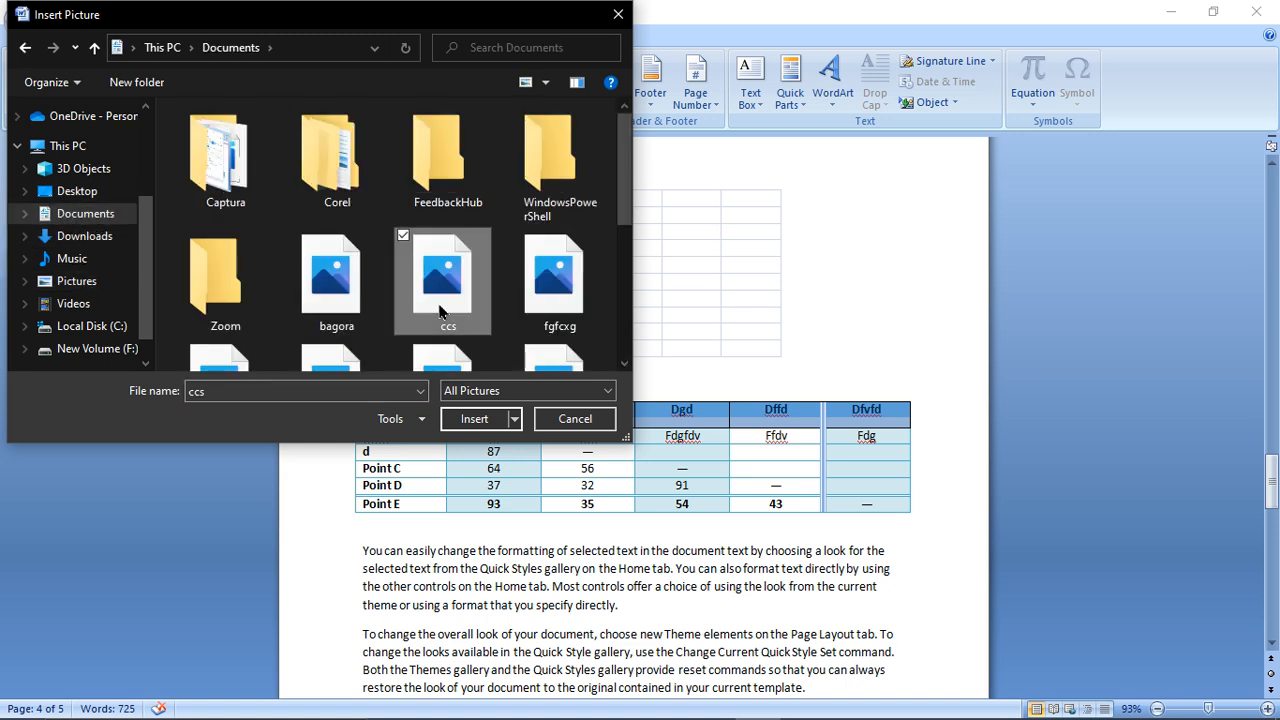
double_click(456, 300)
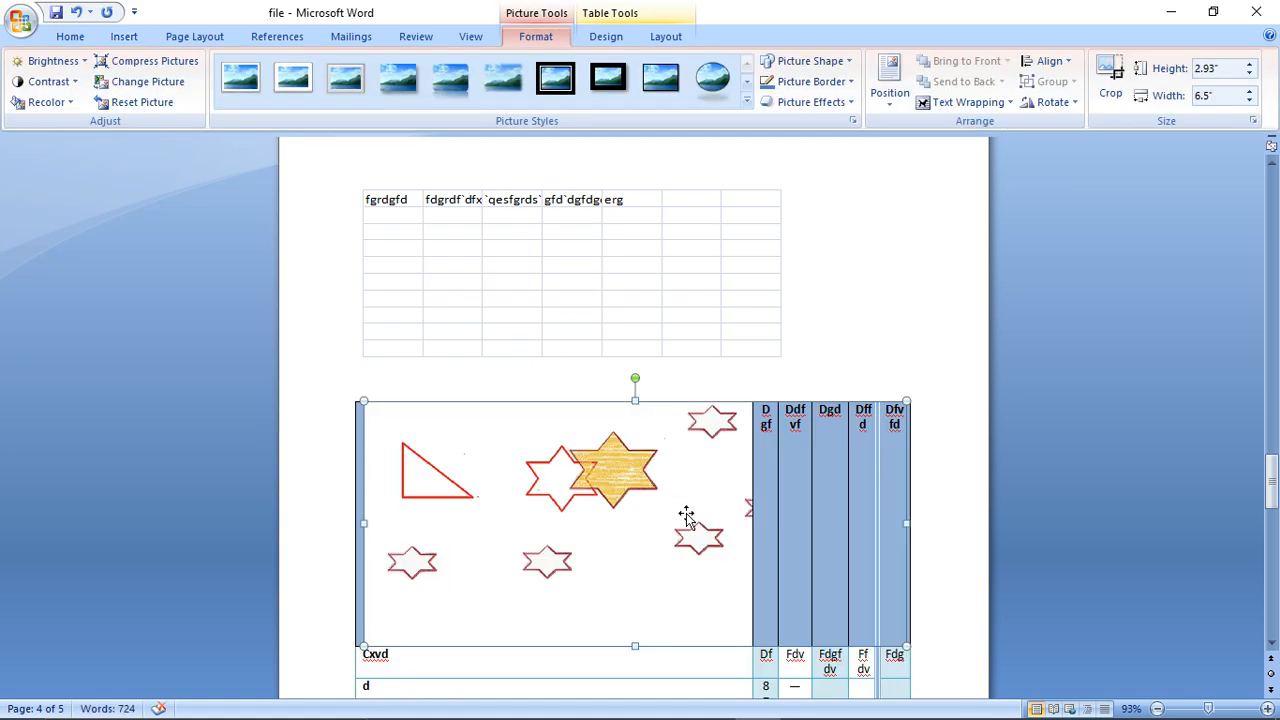
key(ctrl+z)
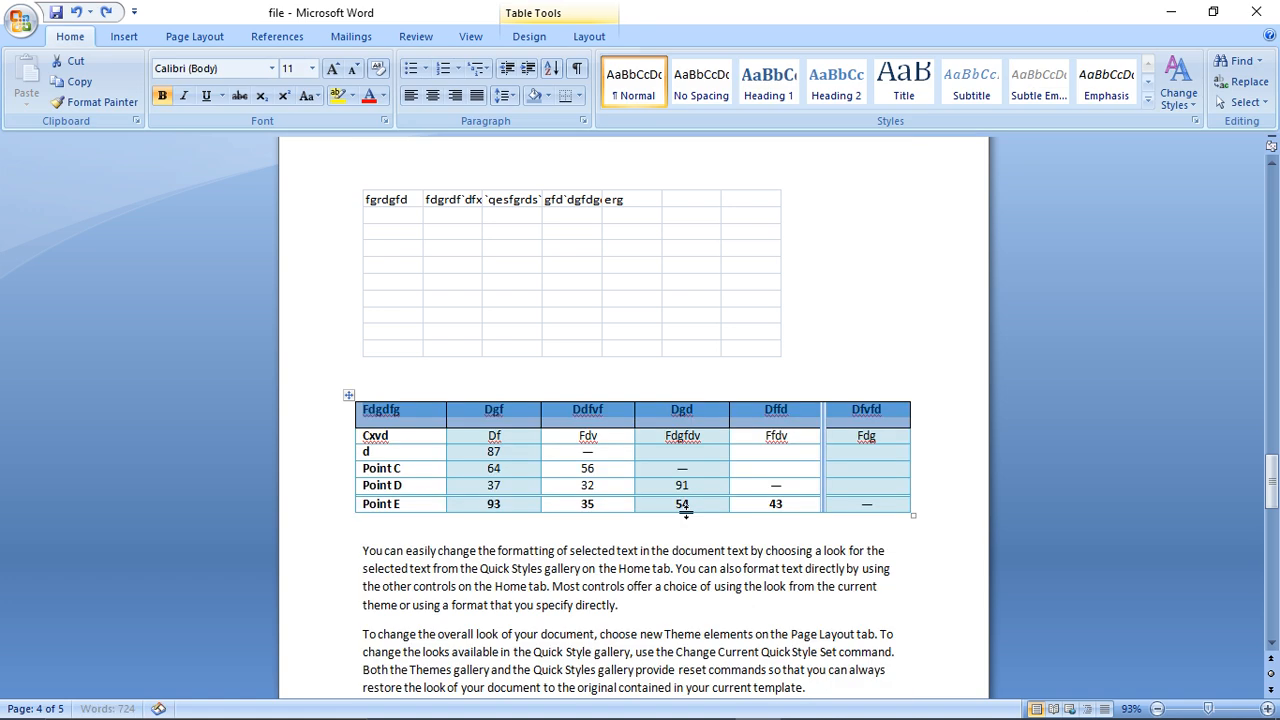
- Insert the picture ccs from the Documents folder at the start of page 5, before the Themes gallery paragraph
scroll(1274, 600, down, 10)
click(651, 320)
click(343, 590)
click(363, 581)
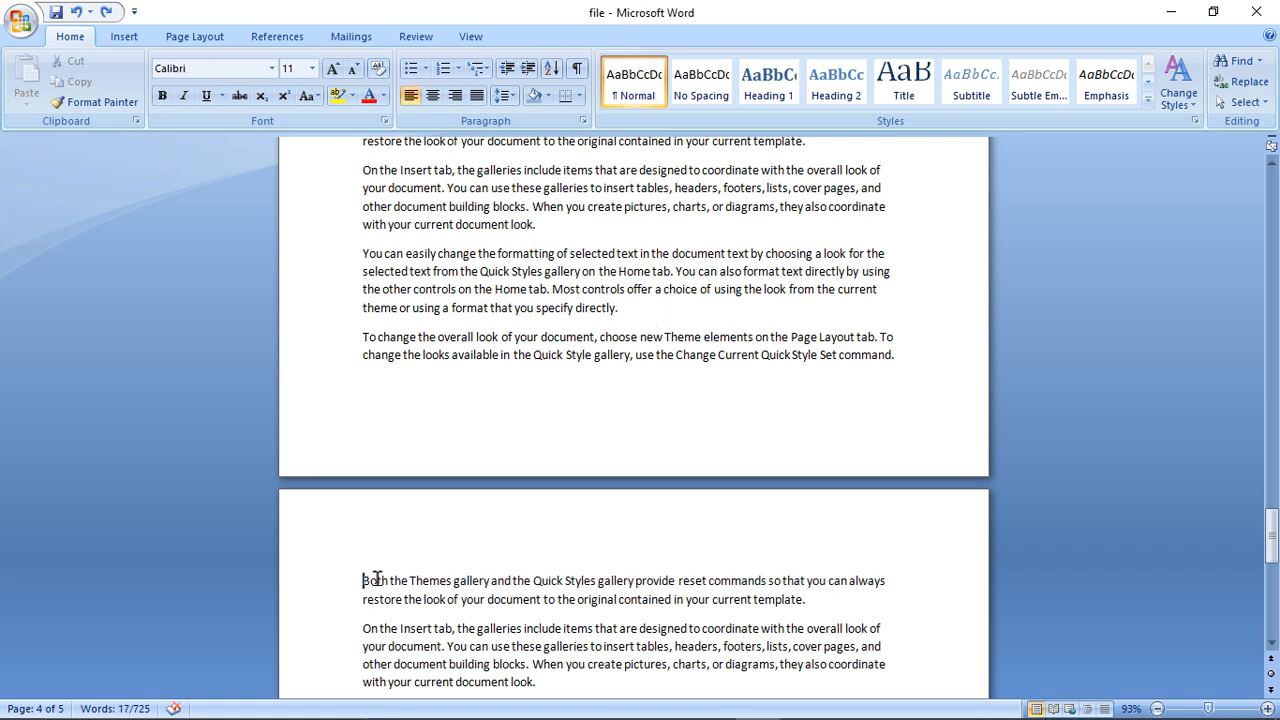
click(140, 36)
click(203, 90)
click(444, 290)
click(488, 428)
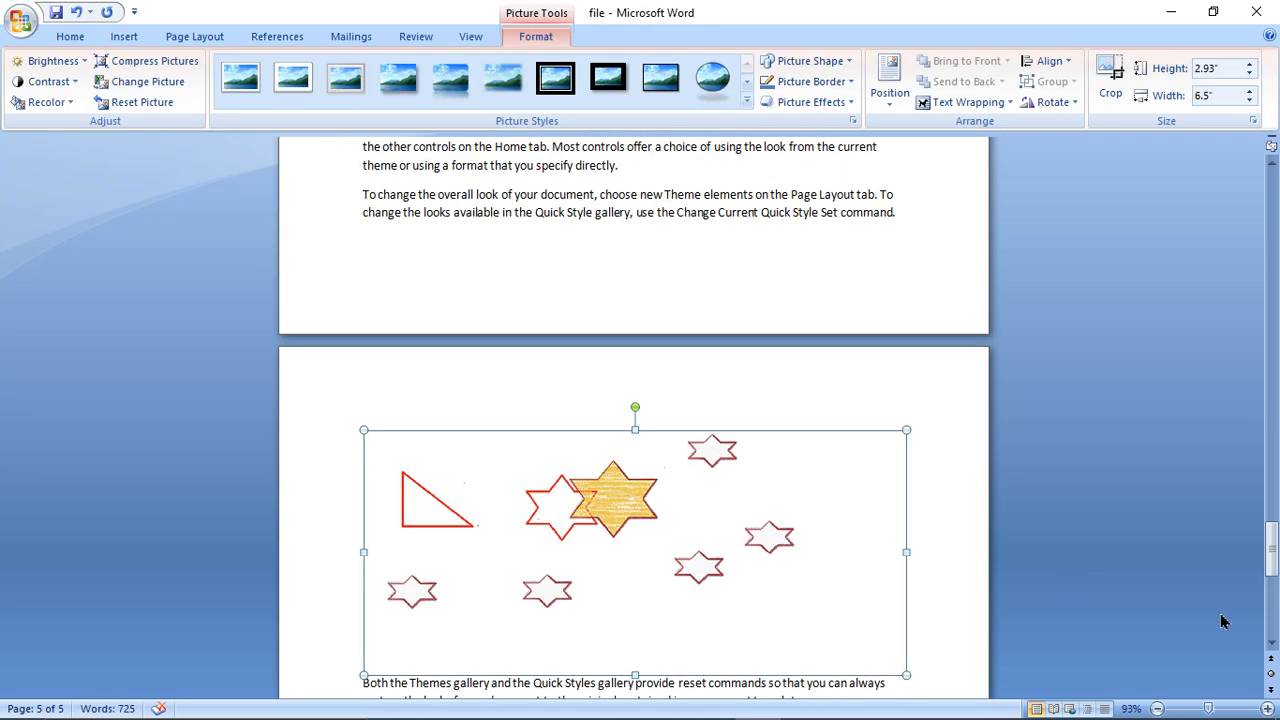
- Try +30 % brightness on the inserted picture, and set its brightness to -30 %
click(1270, 641)
click(1270, 641)
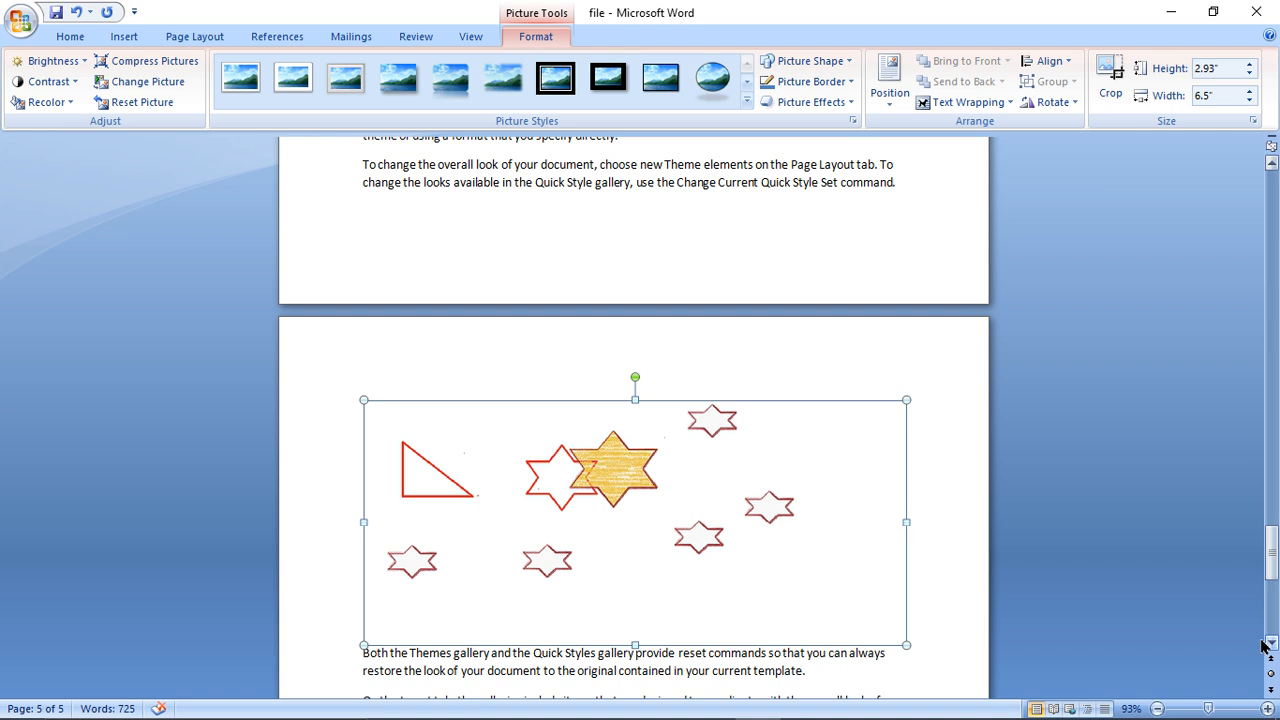
click(48, 61)
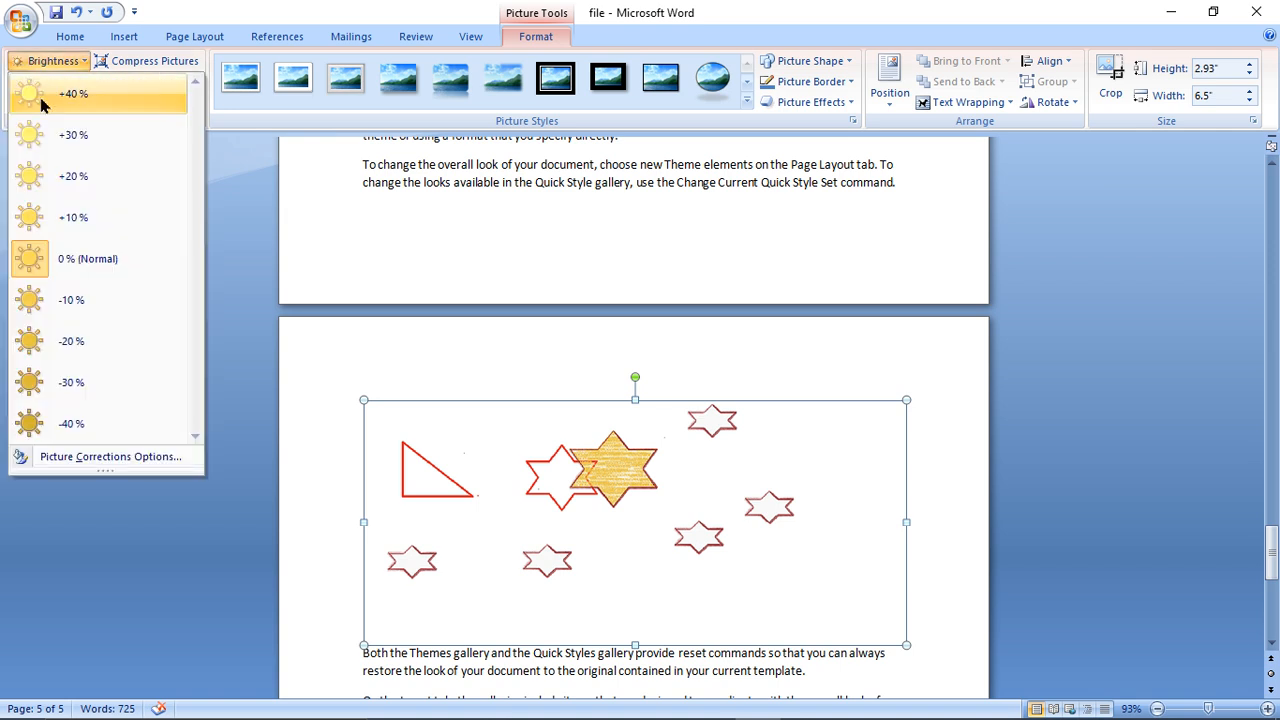
click(40, 138)
click(40, 61)
click(82, 383)
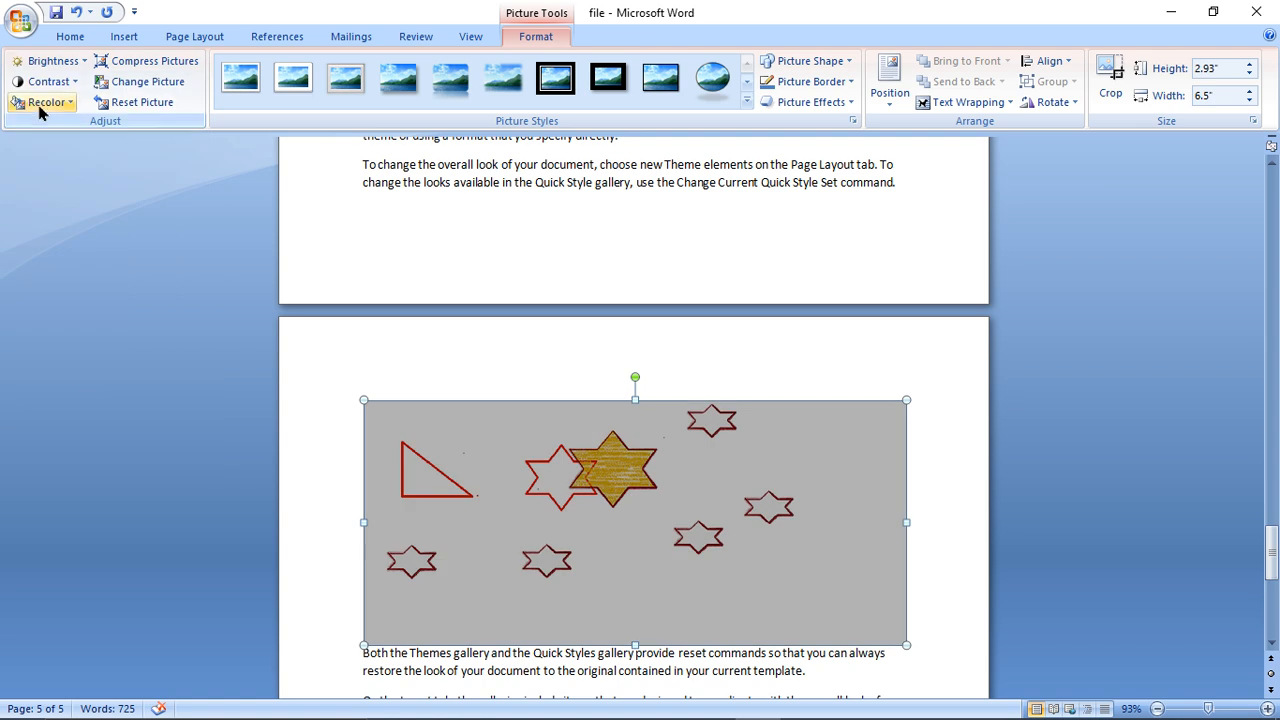
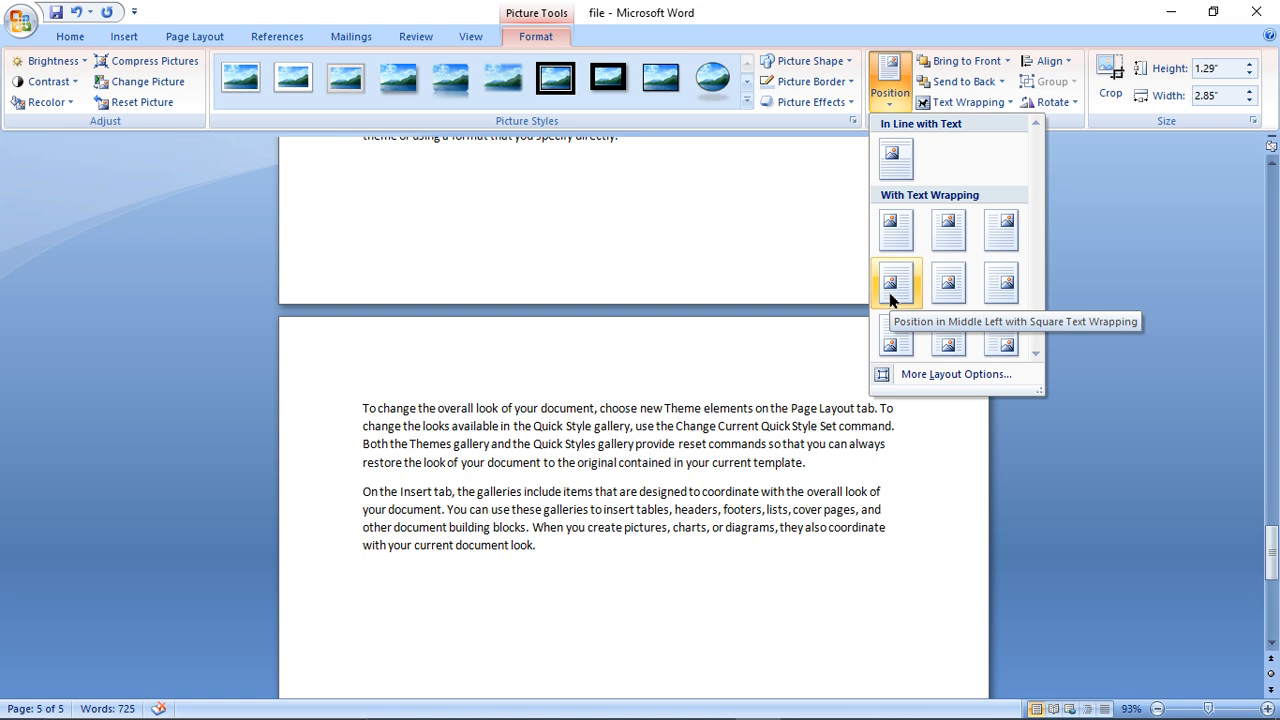
- Examine the picture's position presets and its options for bringing it forward and sending it back
click(1193, 708)
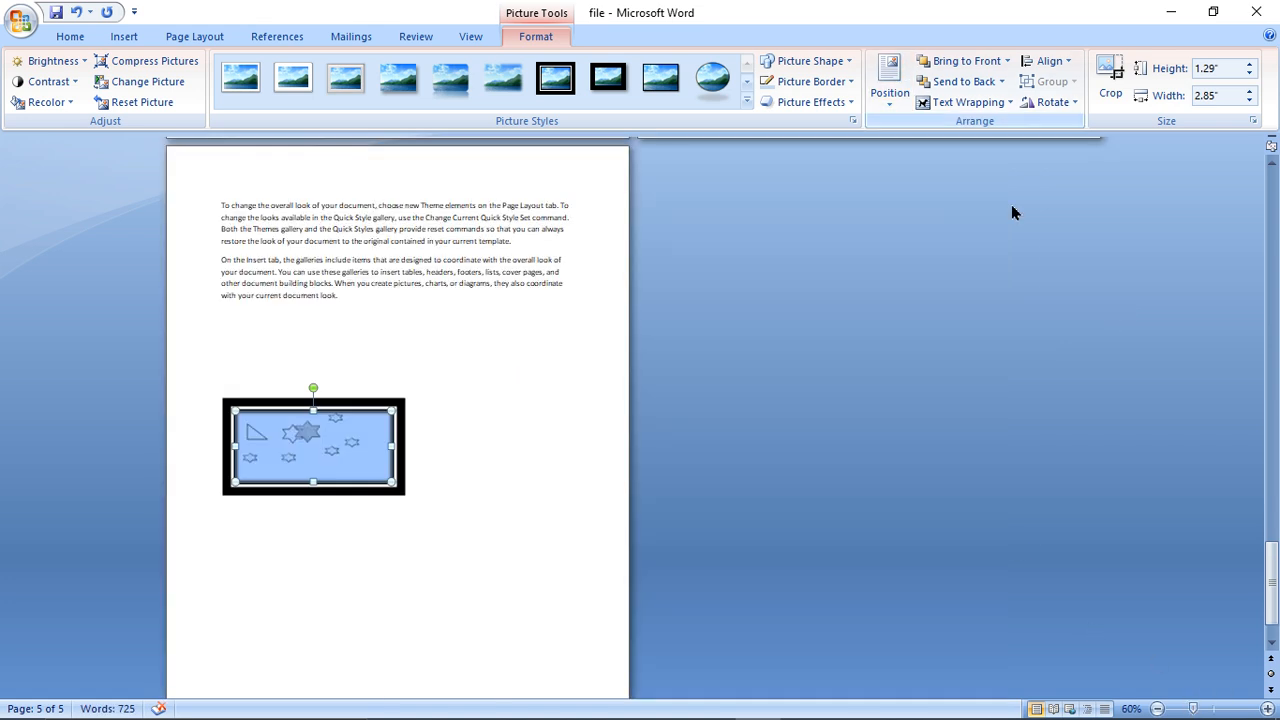
click(1183, 709)
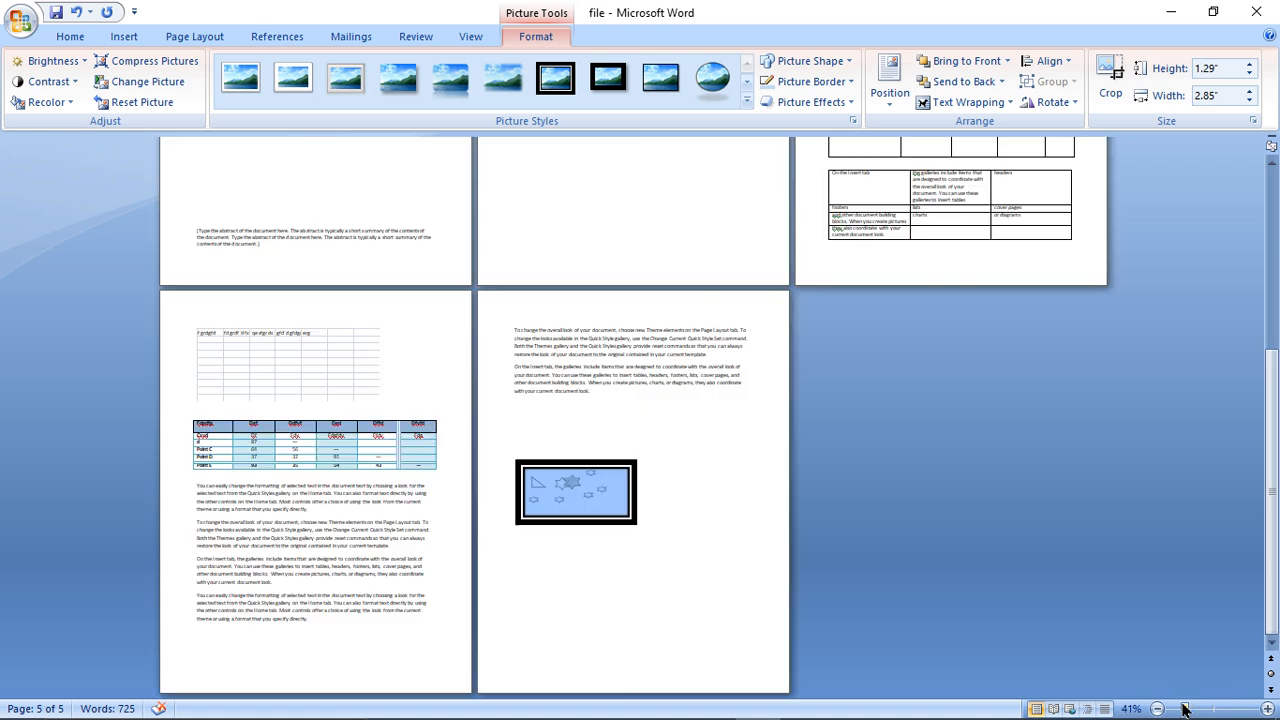
click(875, 100)
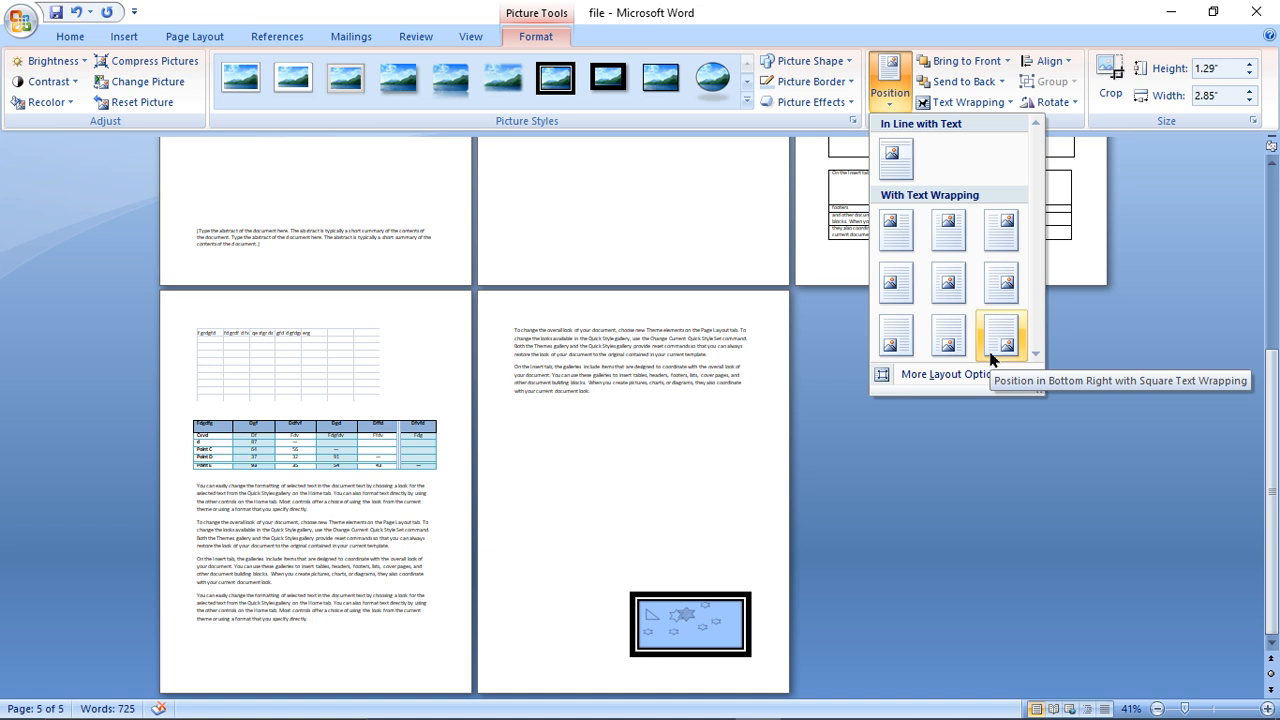
click(954, 64)
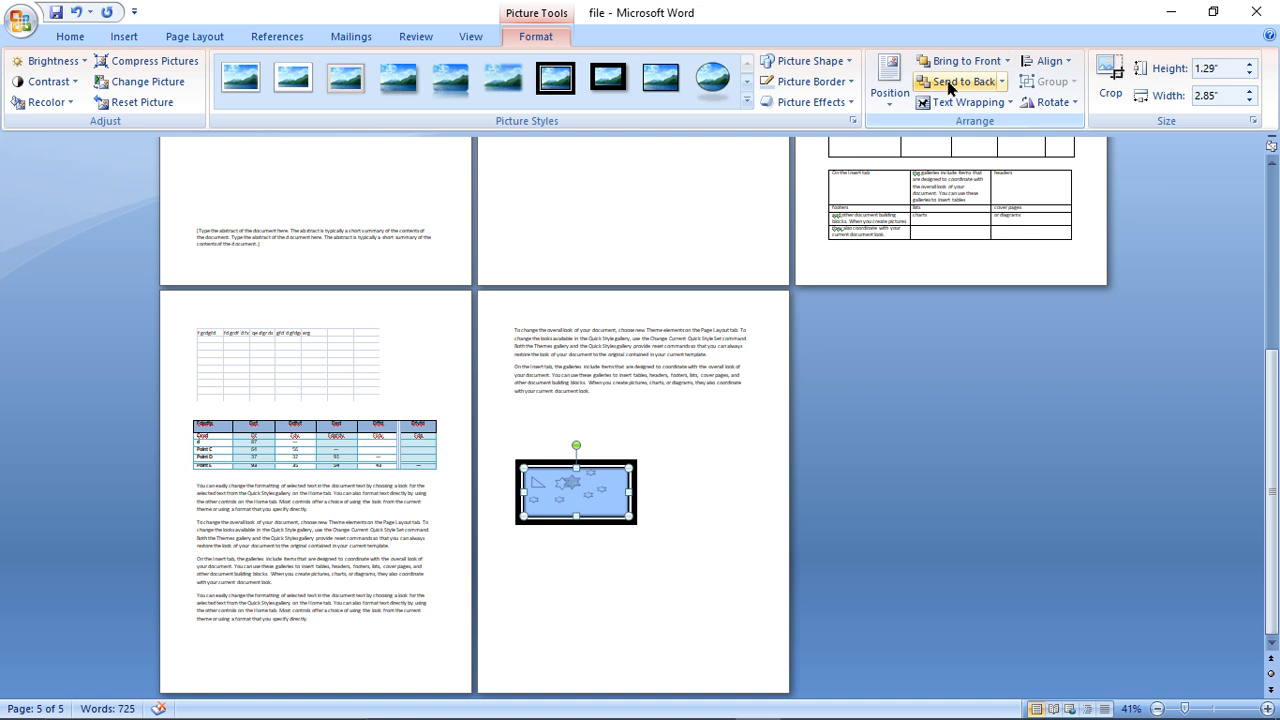
click(1007, 61)
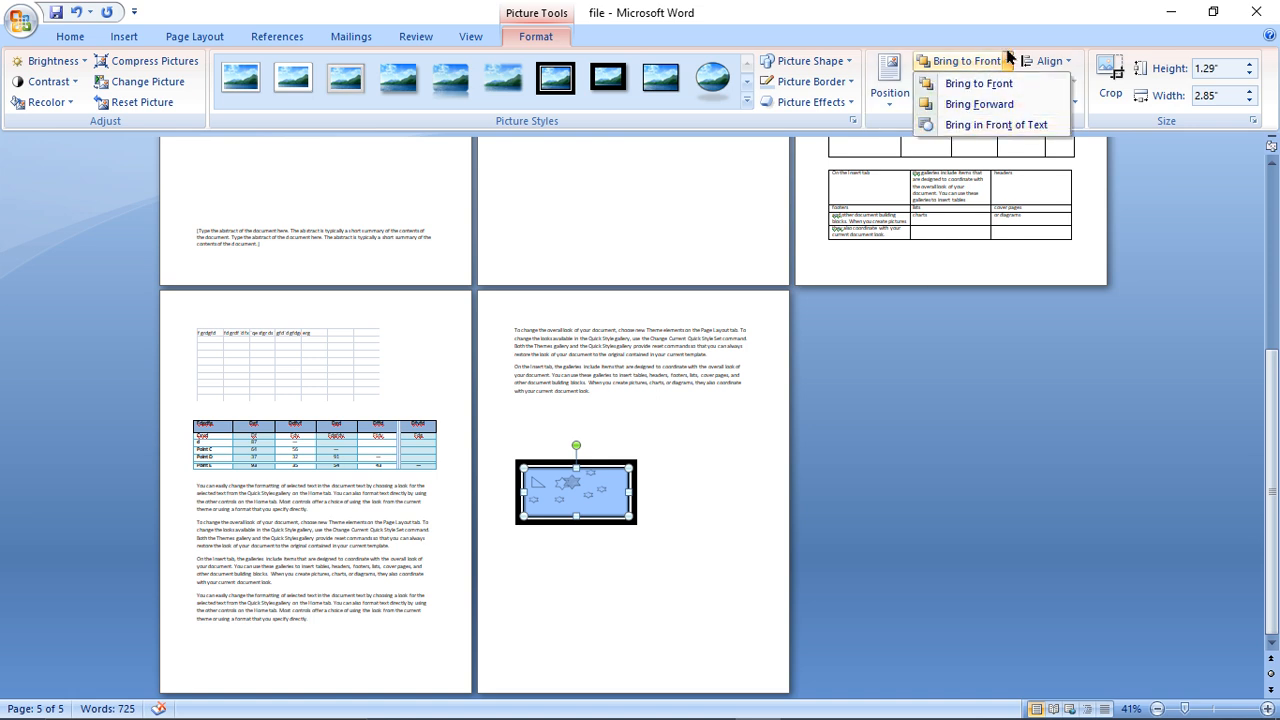
click(992, 17)
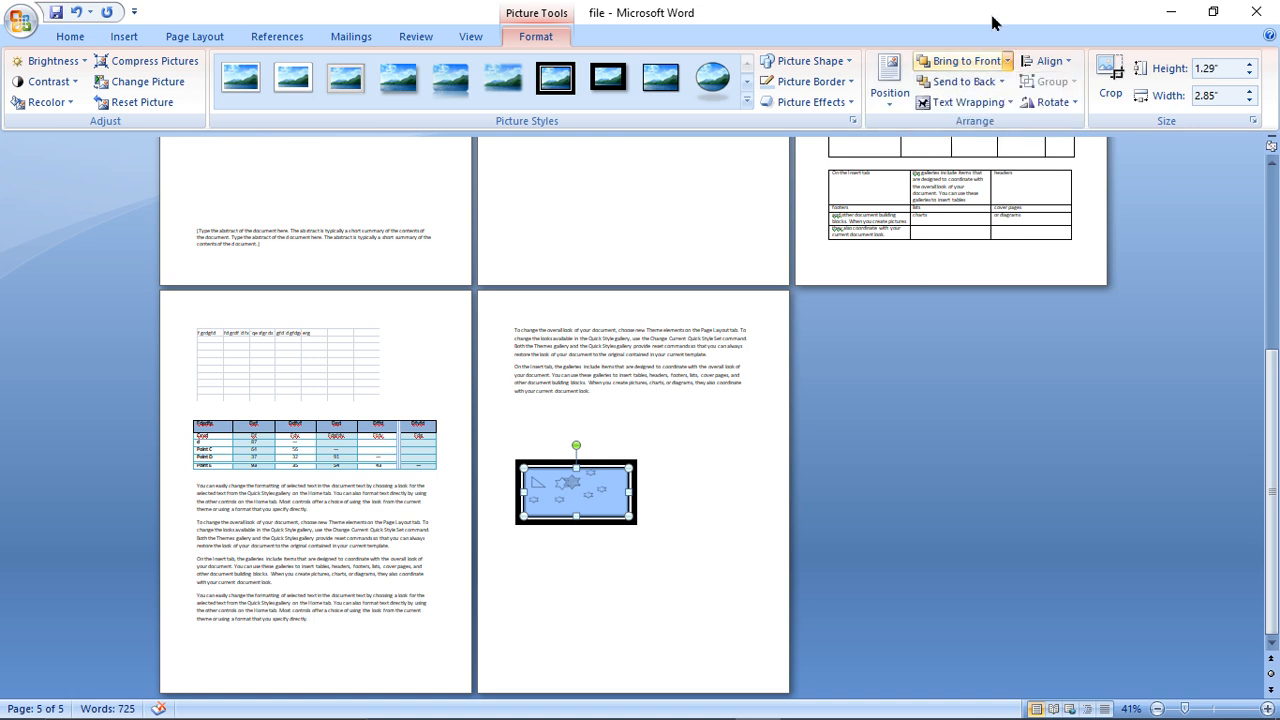
click(1001, 82)
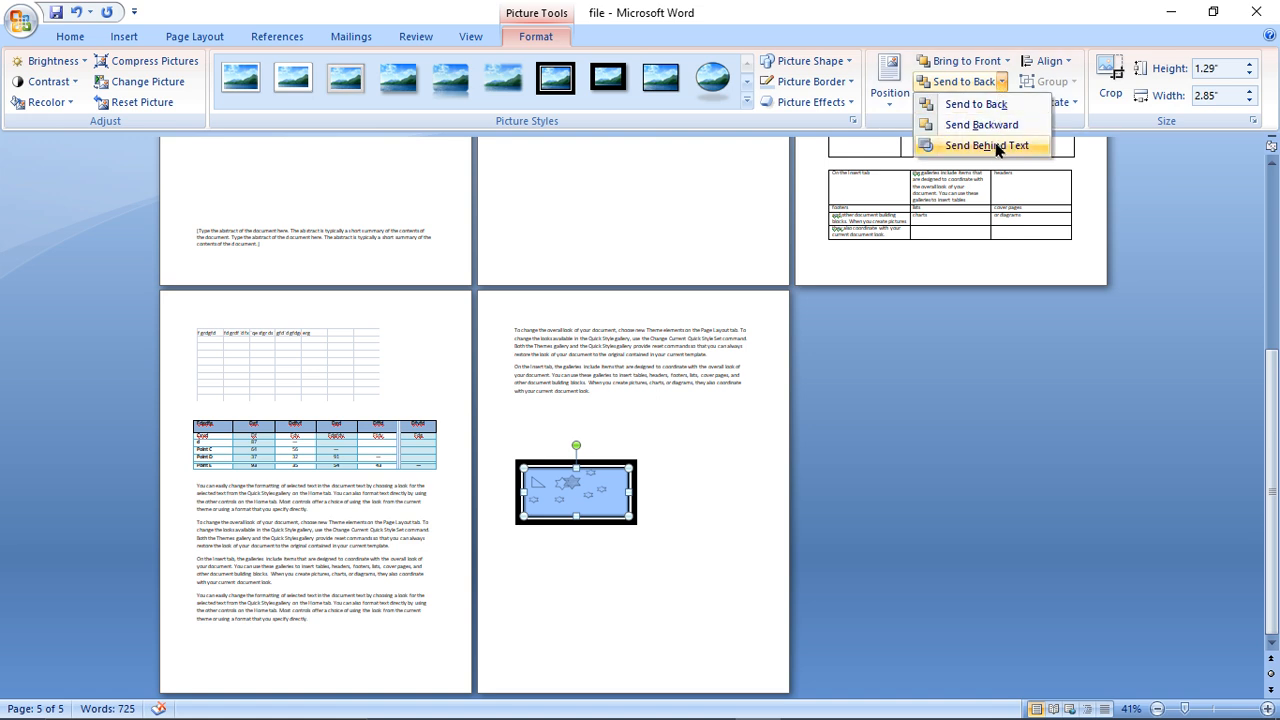
click(994, 60)
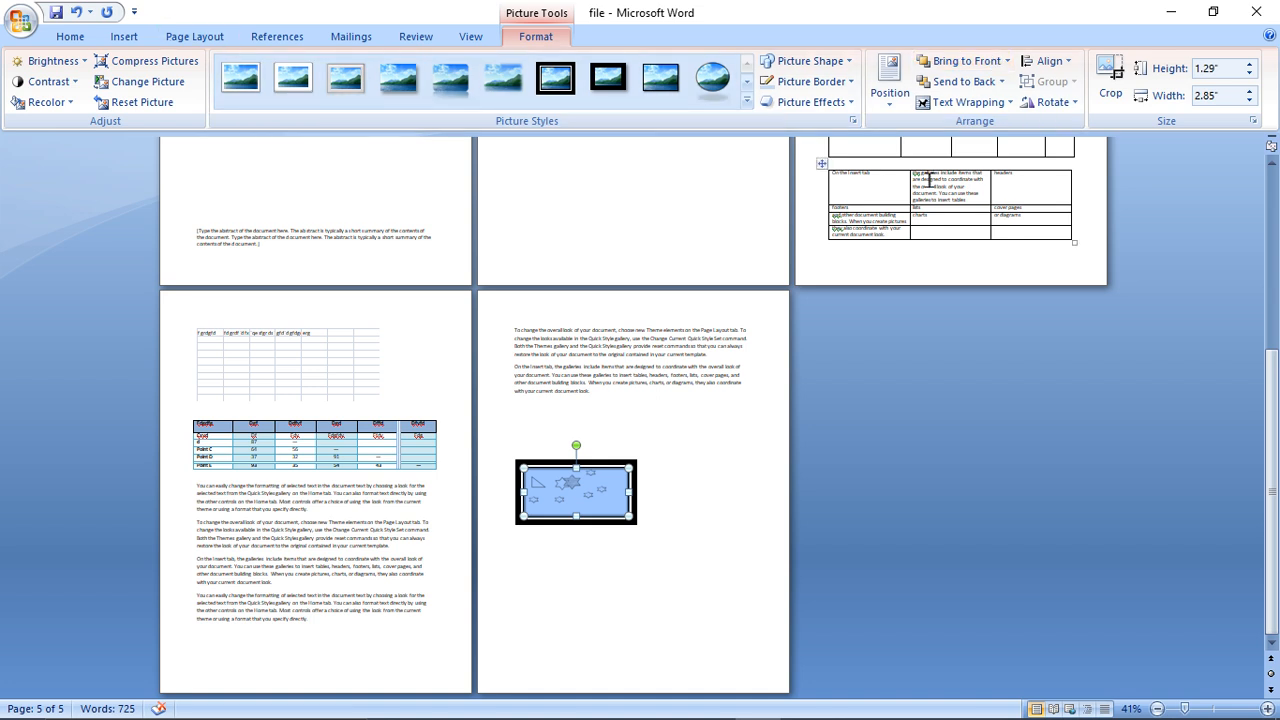
- Try Square text wrapping on the picture and move it to page 4, over the lower part of the Quick Table
click(975, 110)
click(962, 154)
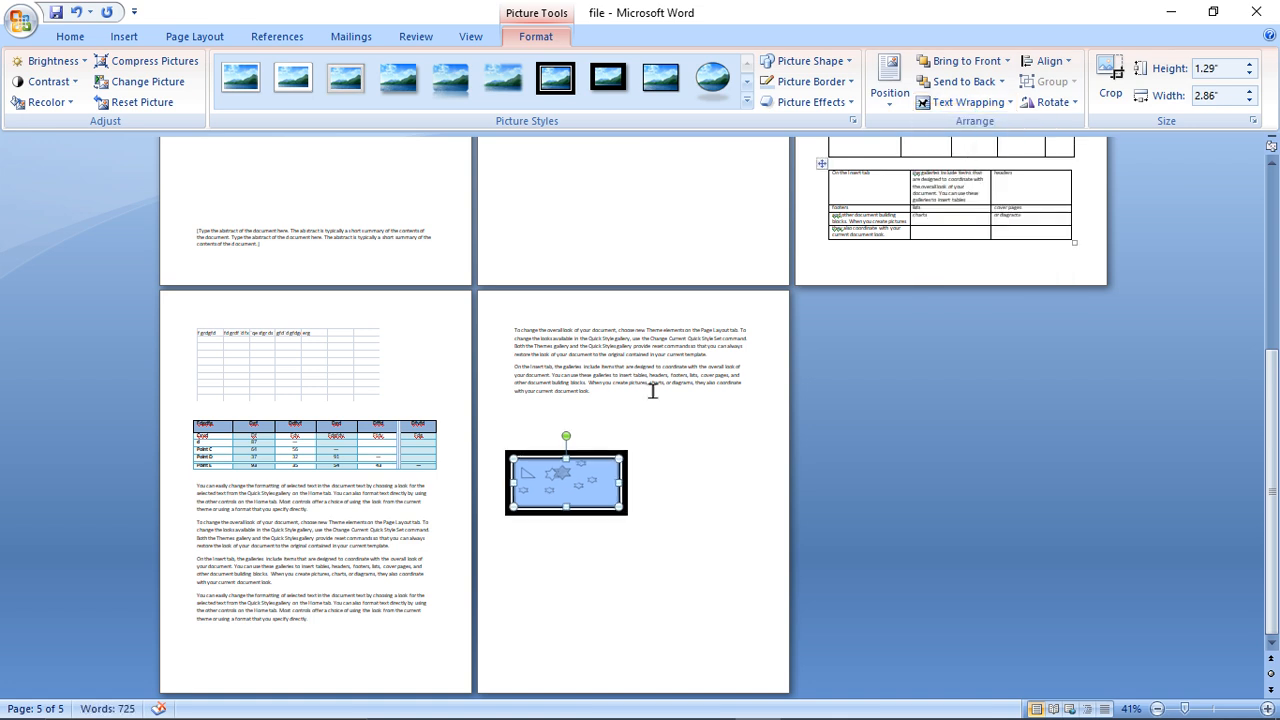
drag(566, 483, 588, 365)
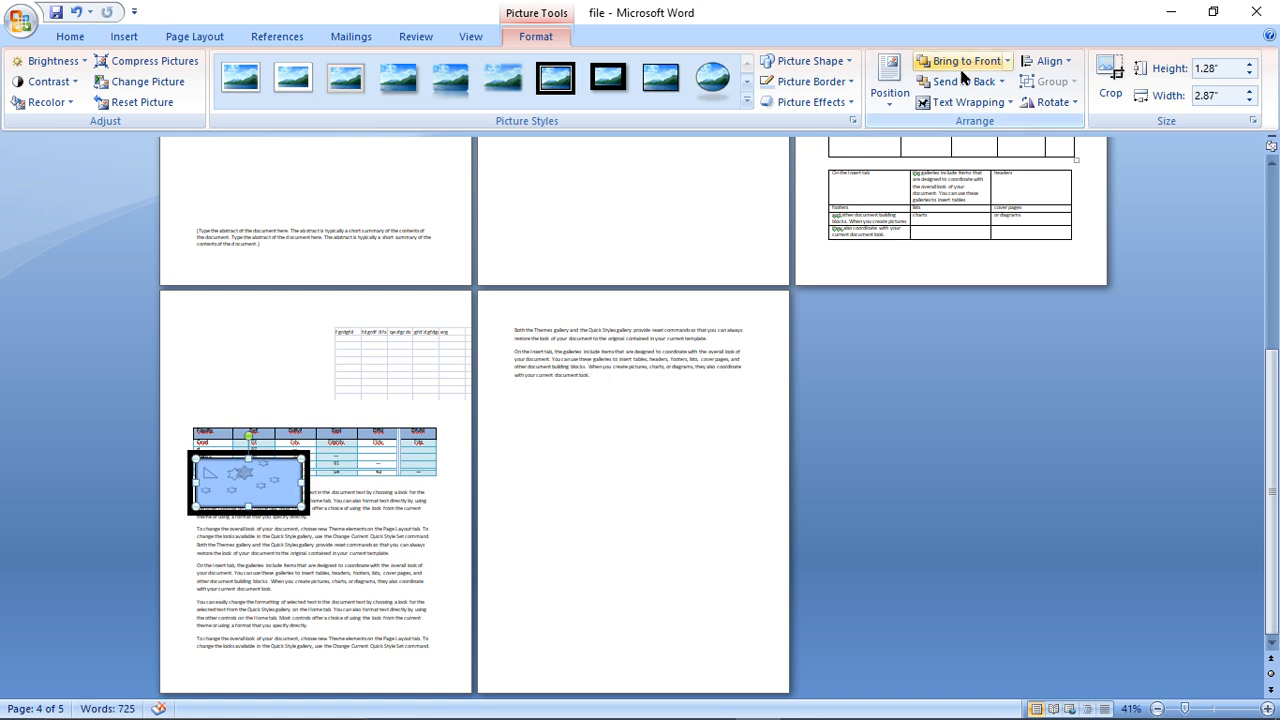
- Try the Tight, Behind Text, and Top and Bottom text wrapping styles on the picture
click(960, 103)
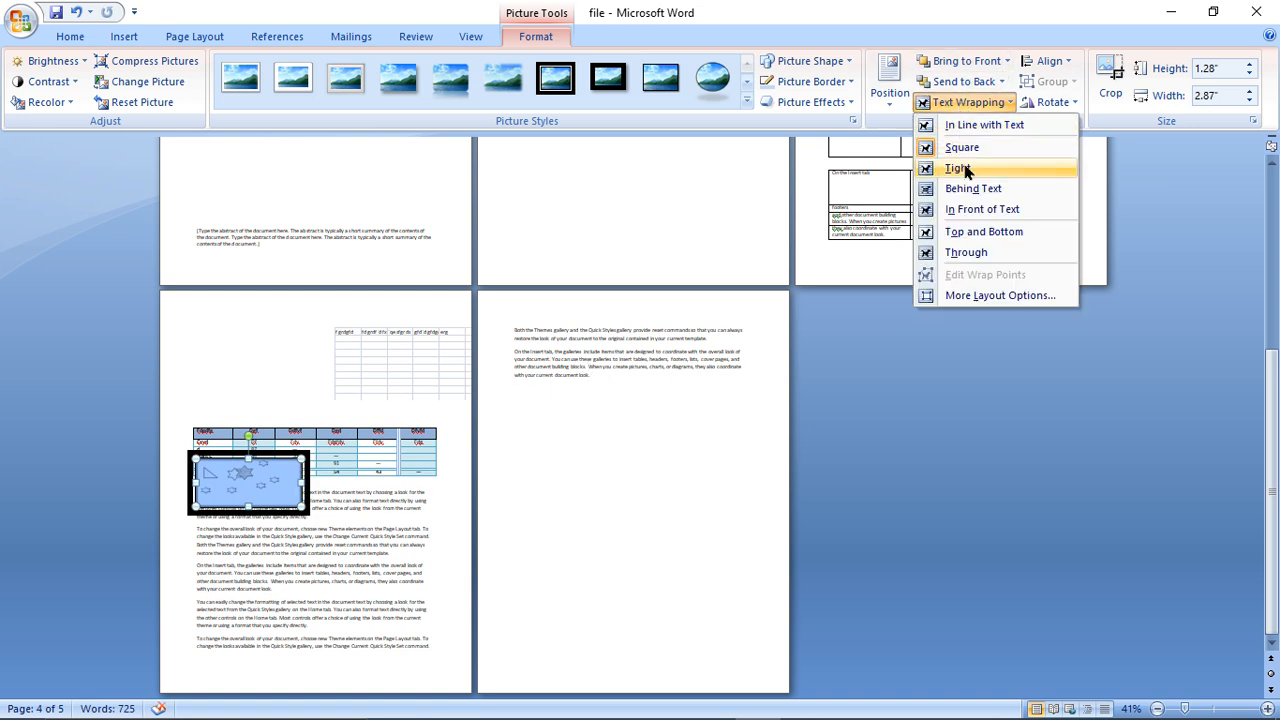
click(964, 168)
click(967, 104)
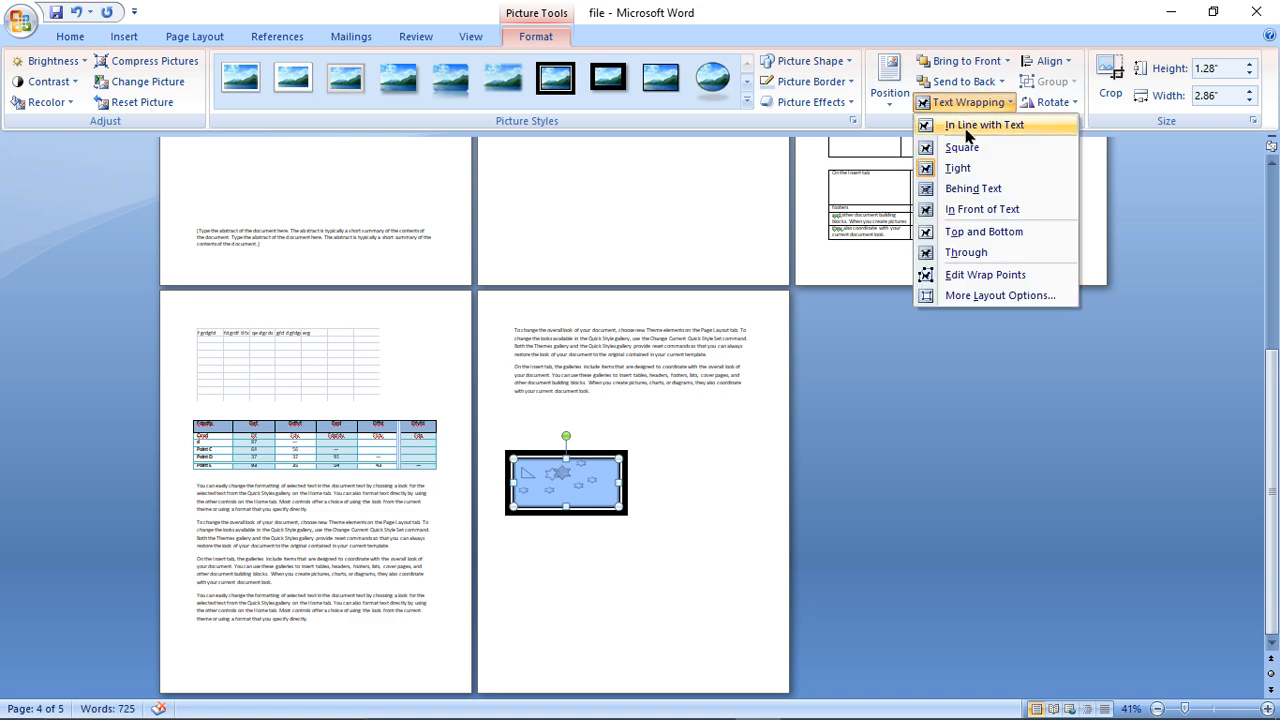
click(965, 191)
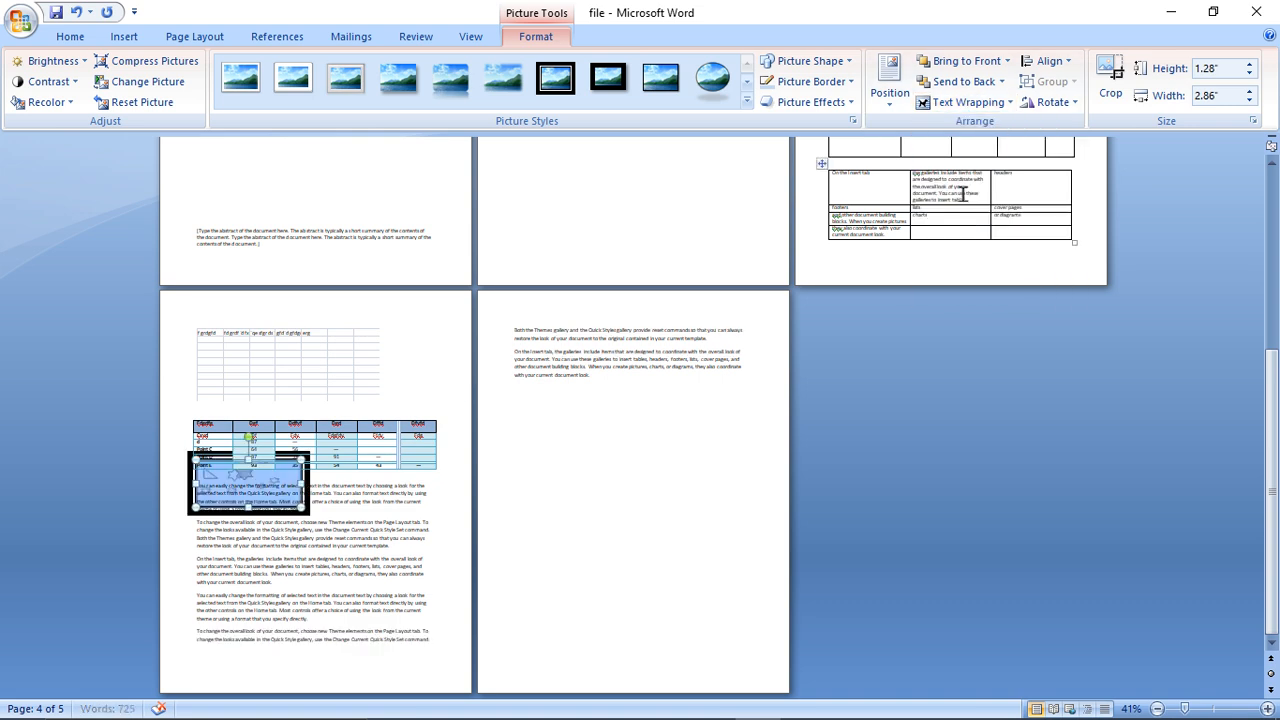
click(974, 104)
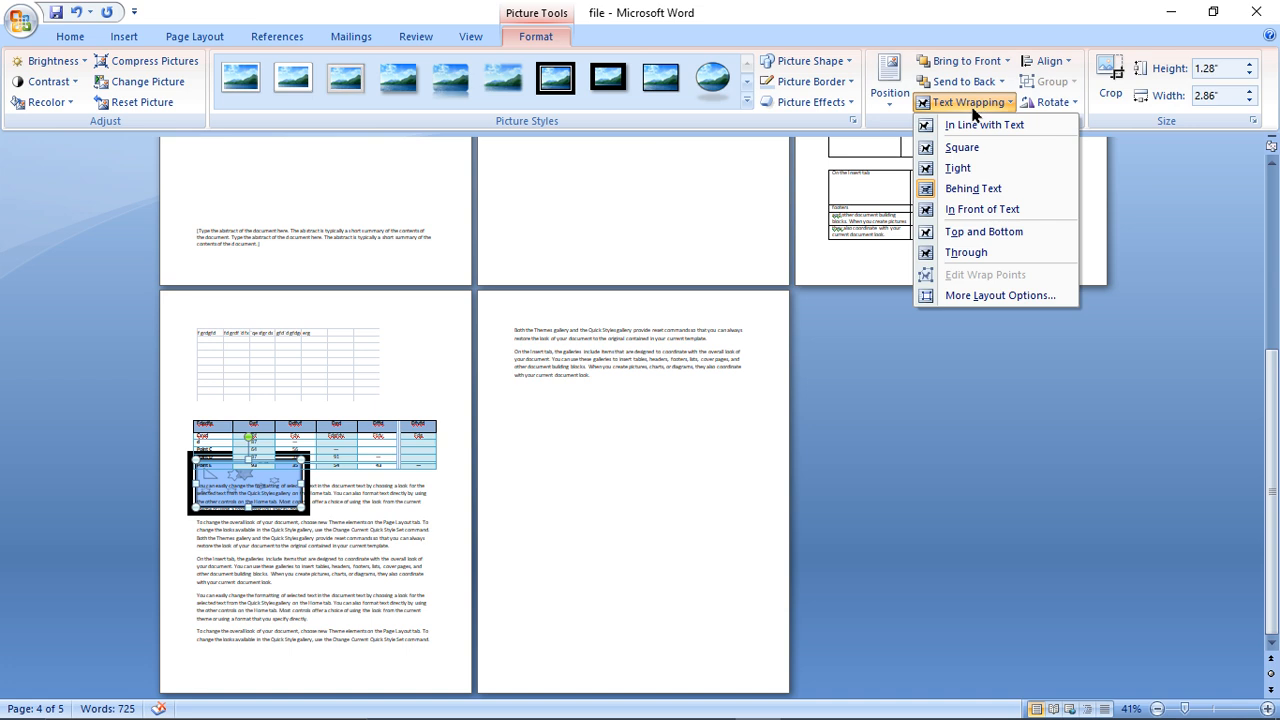
click(967, 233)
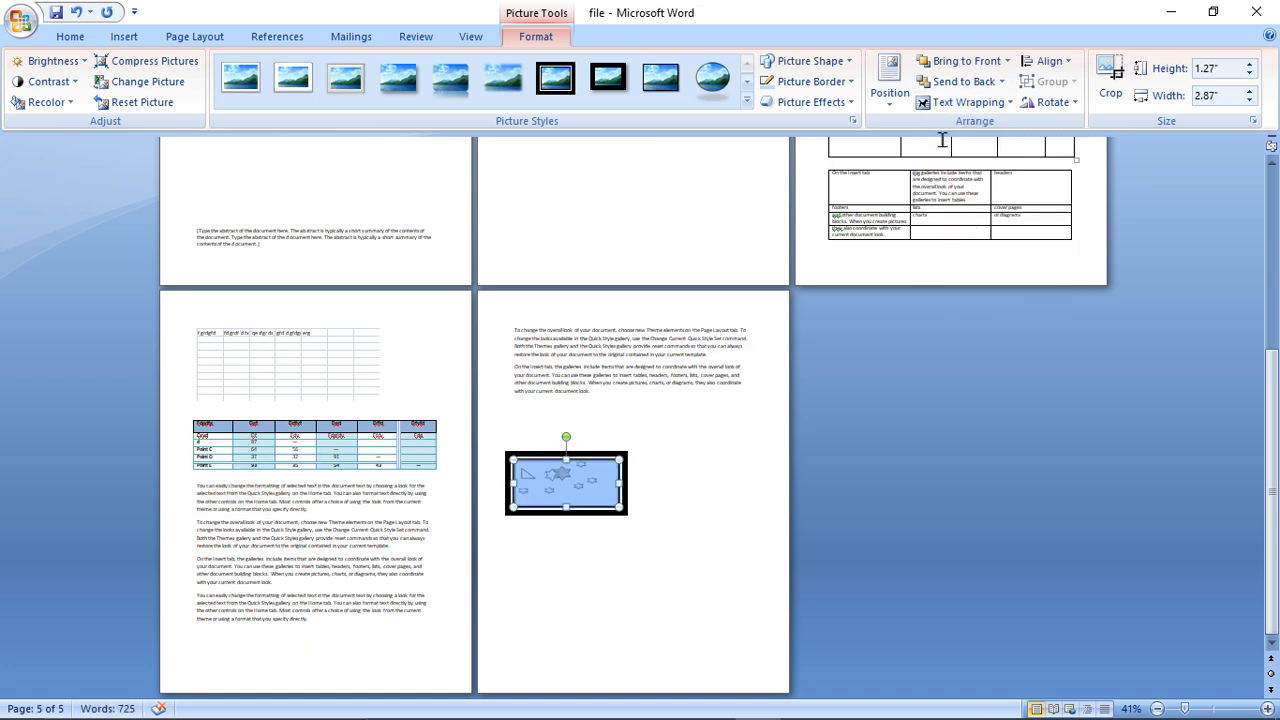
- Apply Through text wrapping to the picture and move it to page 4, over the first paragraph beneath the Quick Table
click(955, 106)
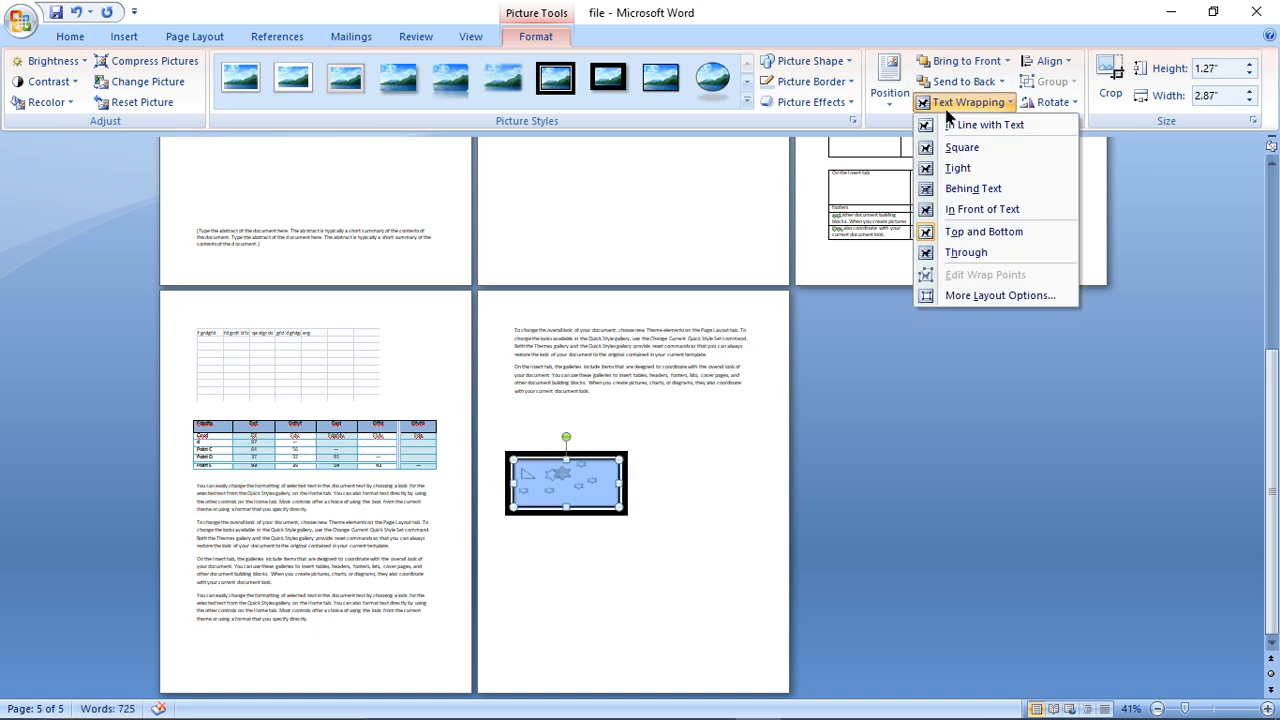
click(931, 252)
drag(563, 505, 590, 403)
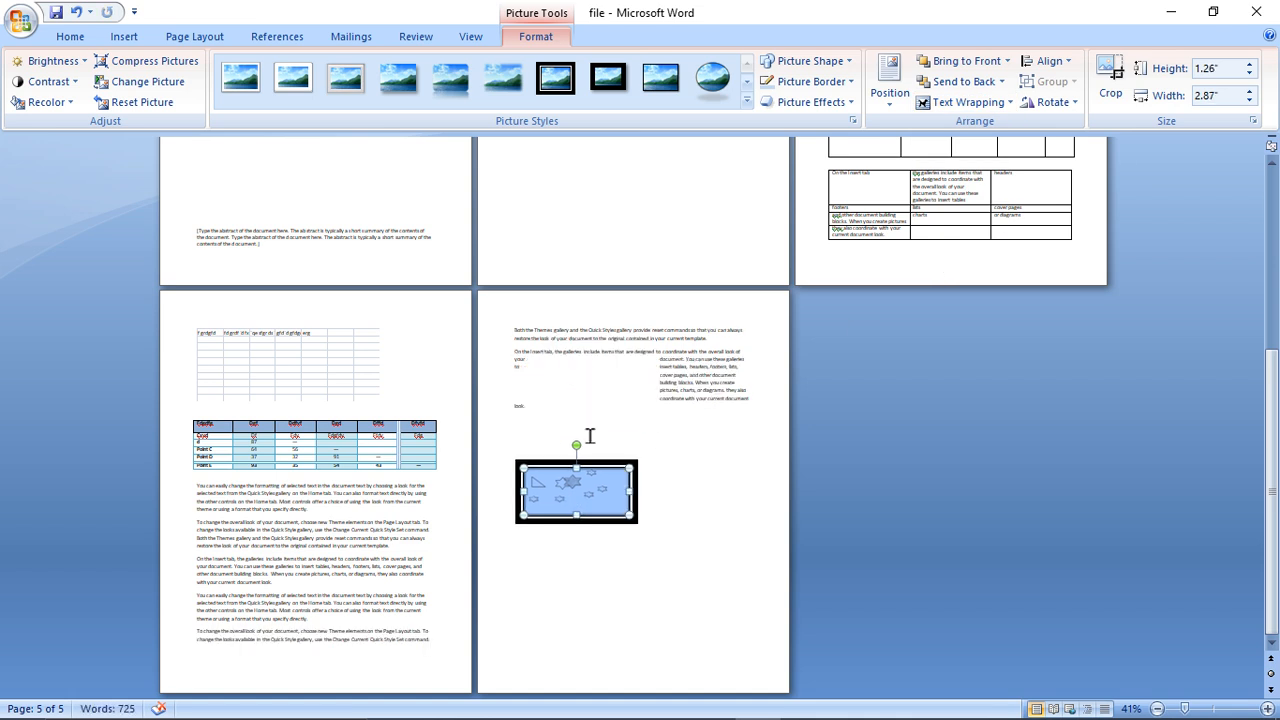
drag(568, 495, 357, 525)
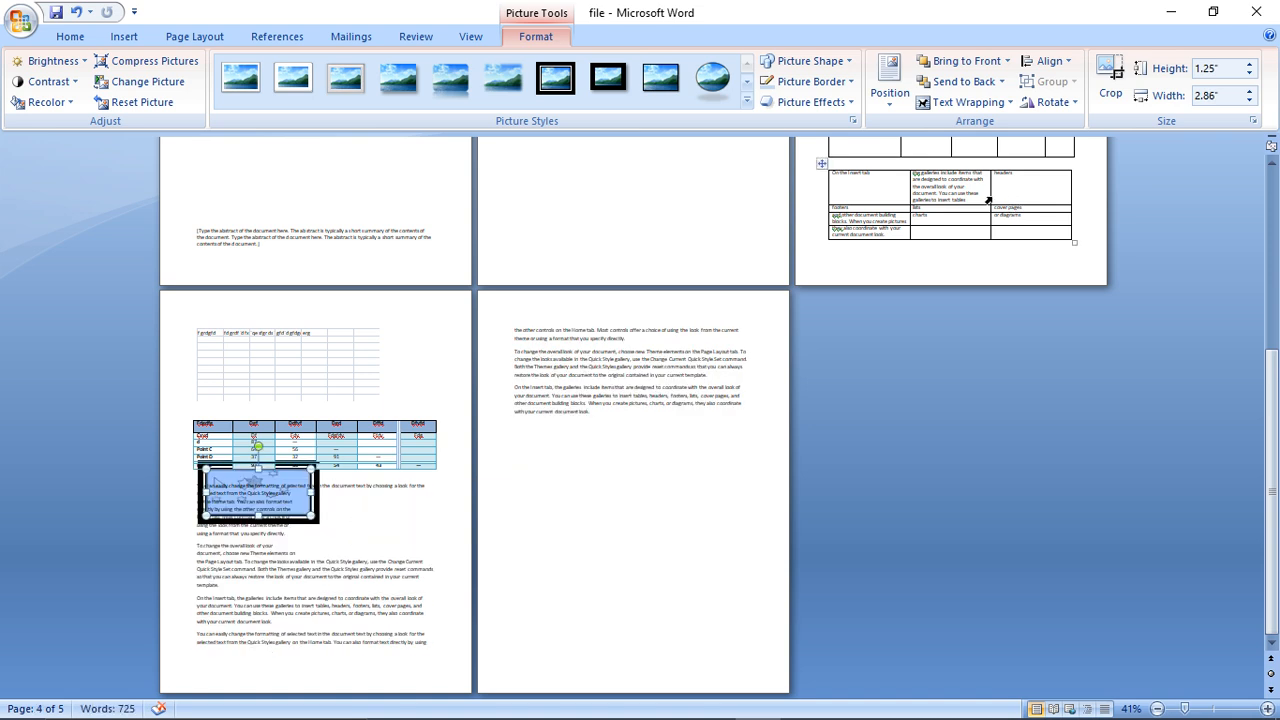
click(966, 102)
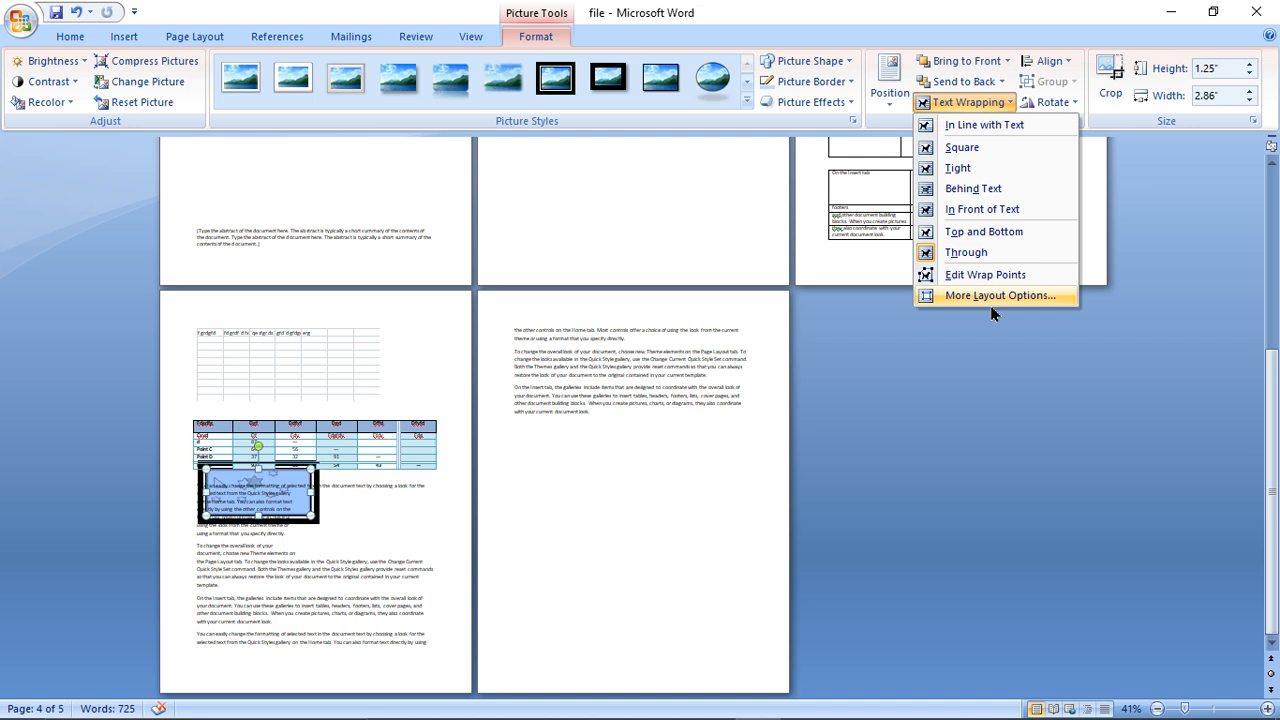
- Try left and center alignment on the picture, and align it to the right margin of page 4
click(1042, 62)
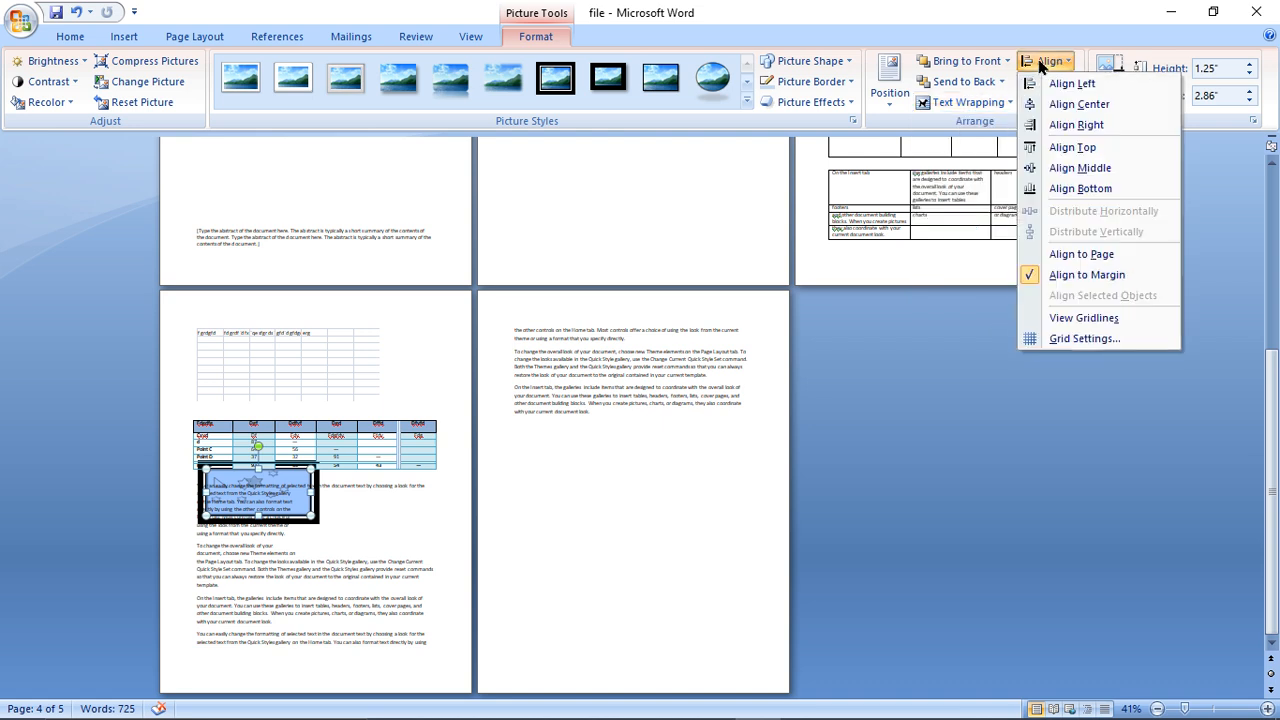
click(1048, 88)
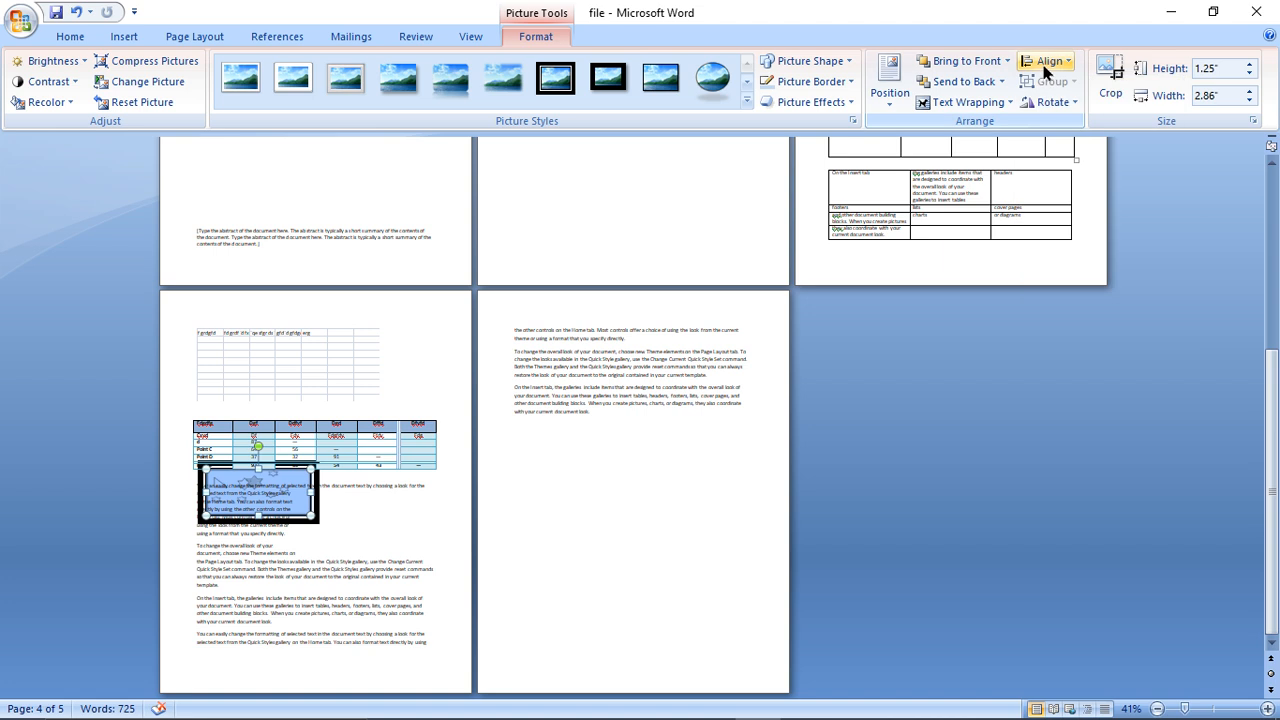
click(1049, 62)
click(1058, 104)
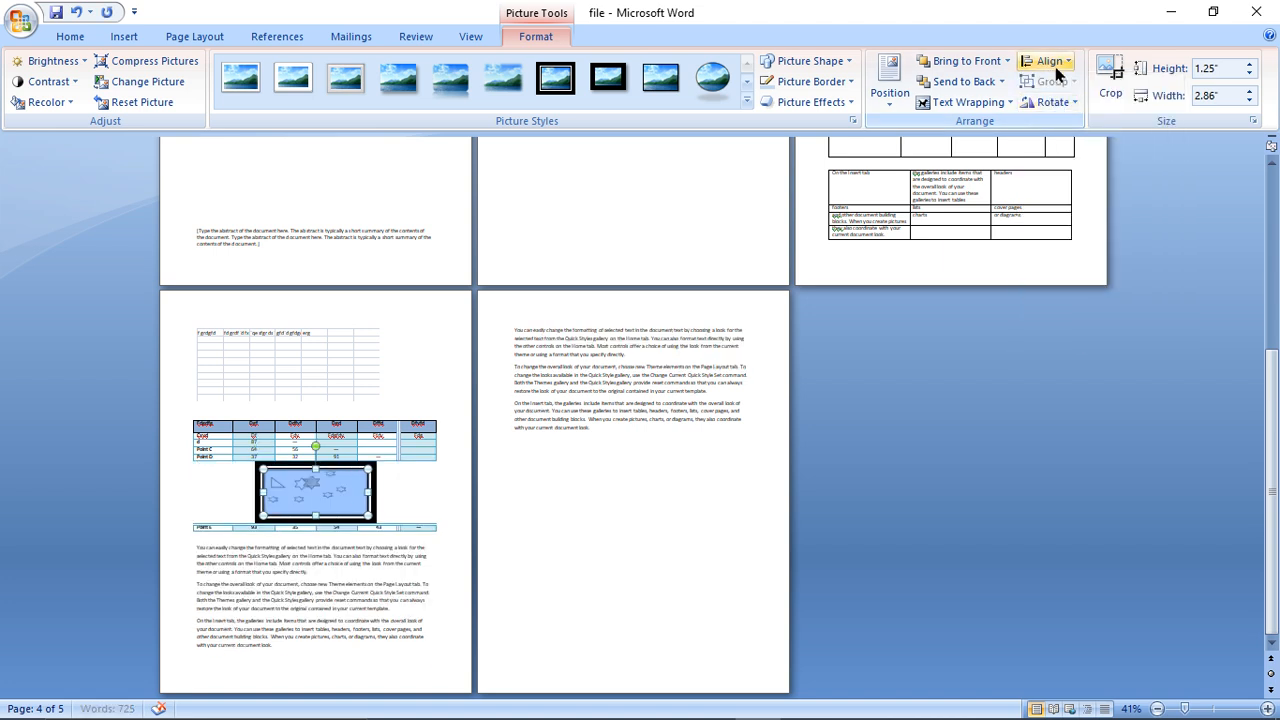
click(1049, 62)
click(1066, 125)
- Try top and middle alignment on the picture, and align it to the bottom margin of page 4
click(1055, 64)
click(1070, 148)
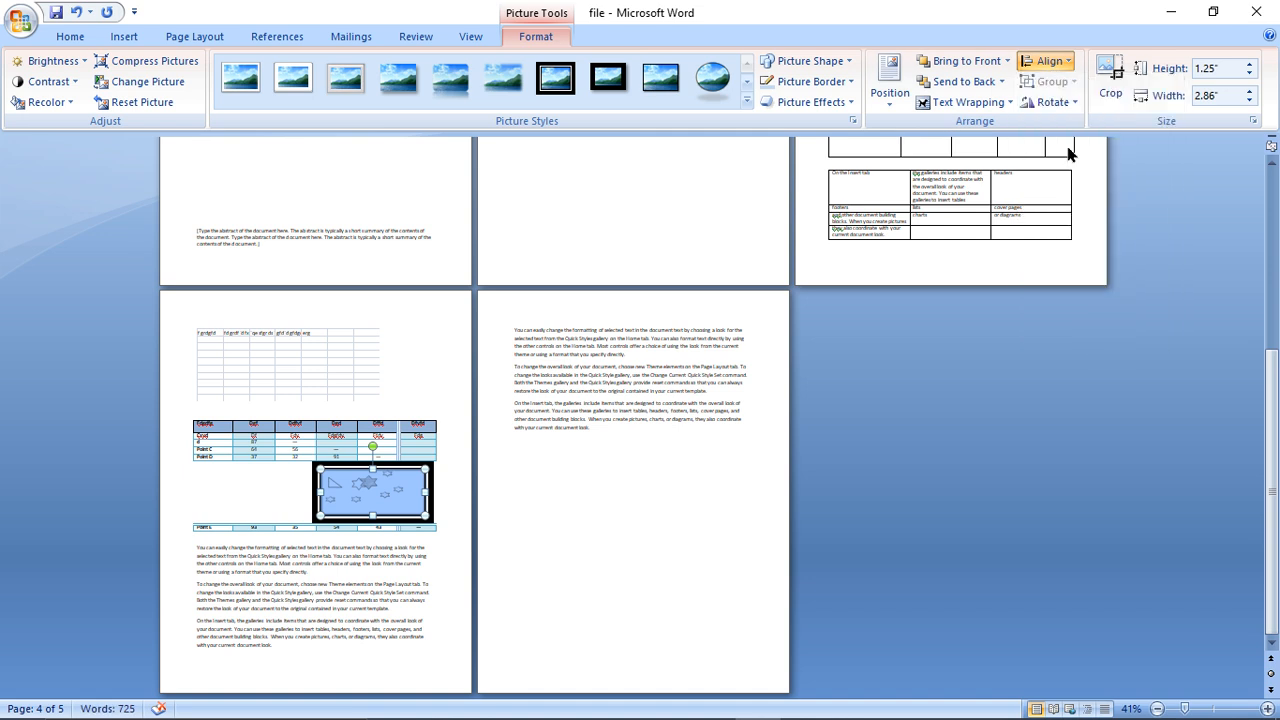
click(1053, 63)
click(1076, 166)
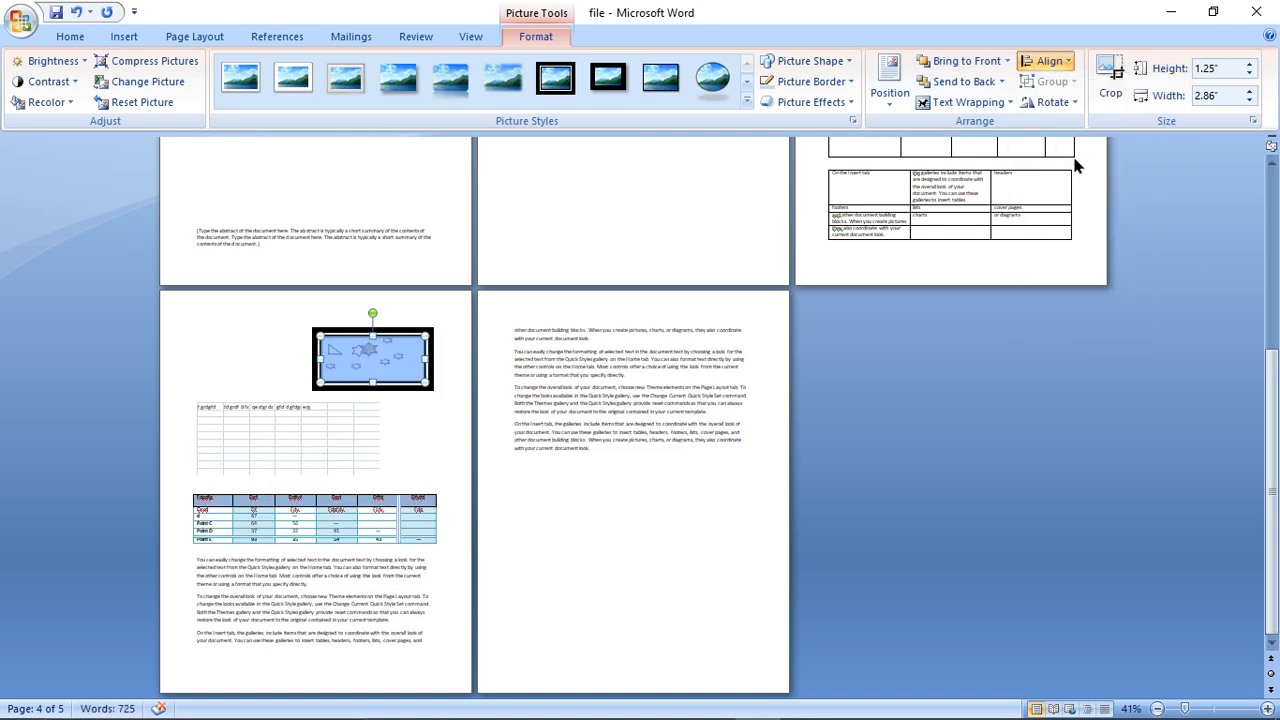
click(1050, 62)
click(1086, 190)
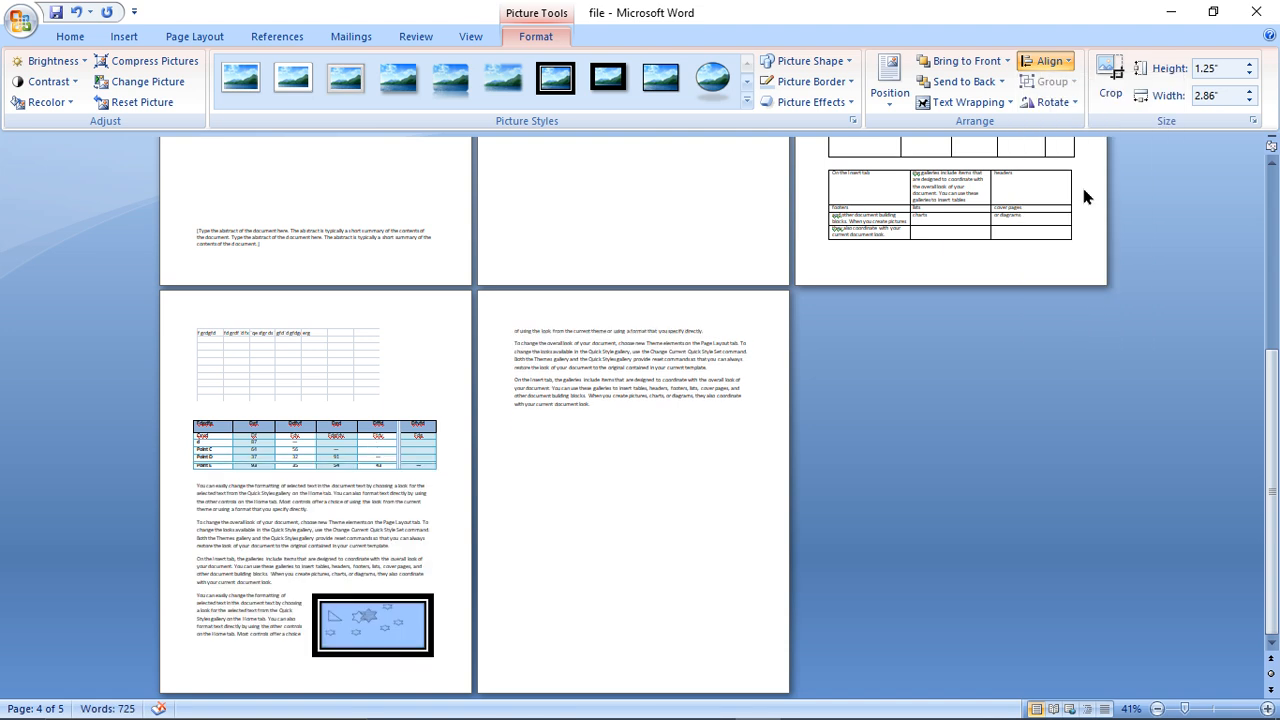
click(1050, 62)
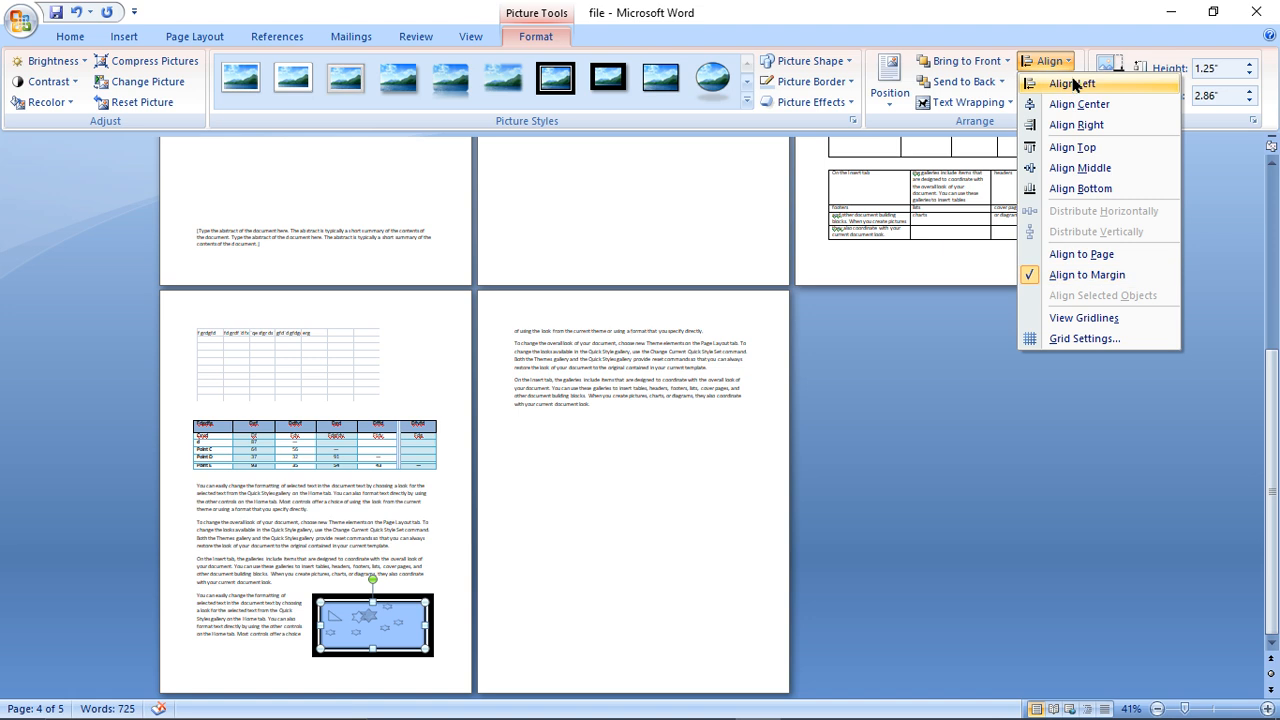
click(1092, 24)
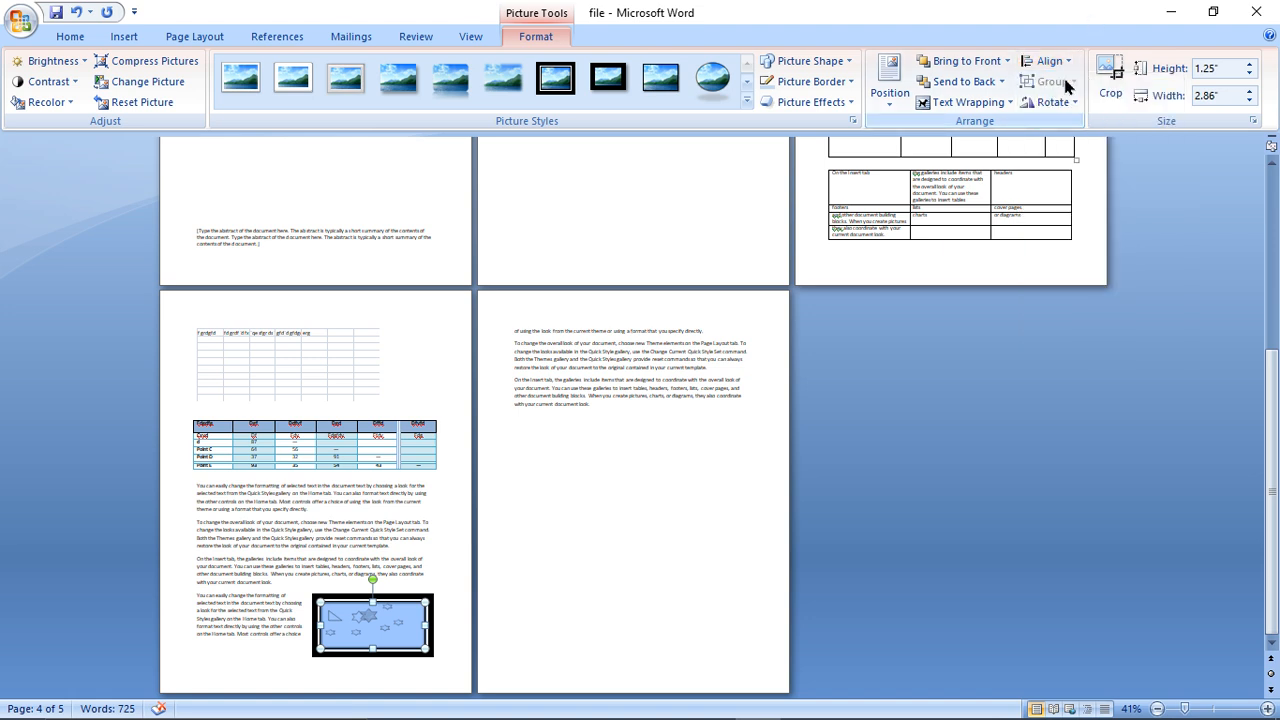
click(523, 426)
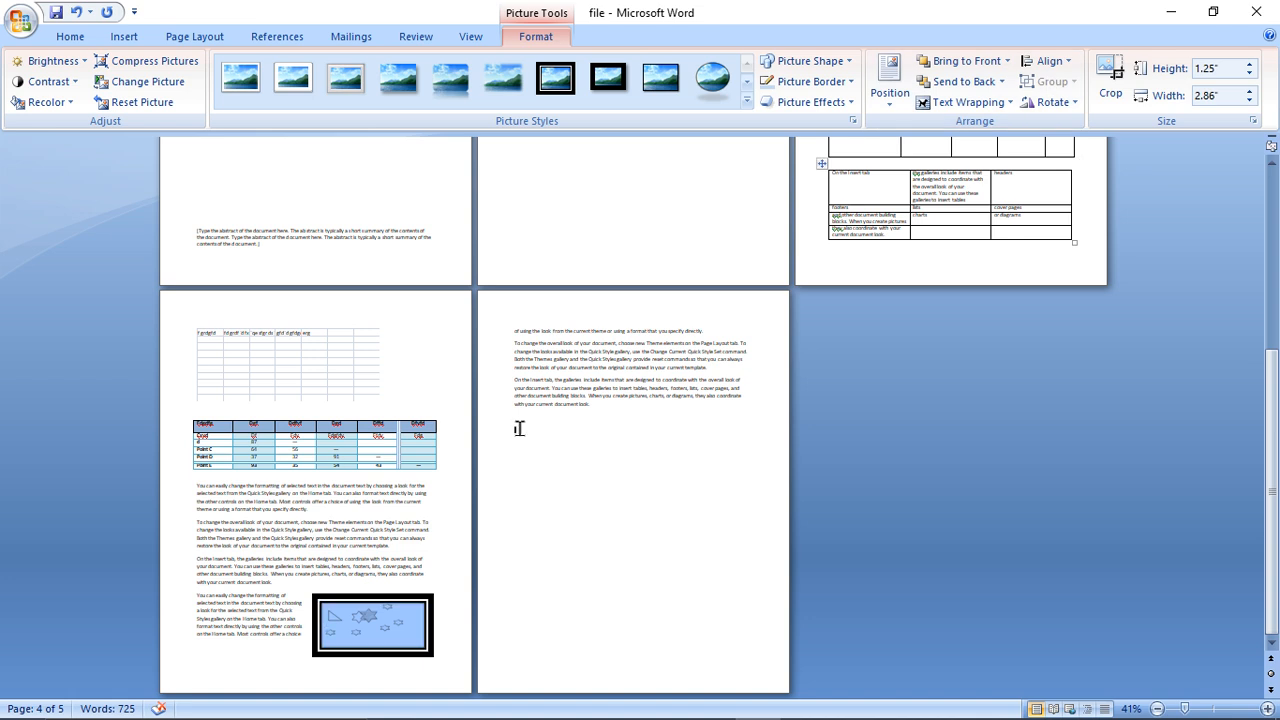
key(ctrl+a)
click(487, 528)
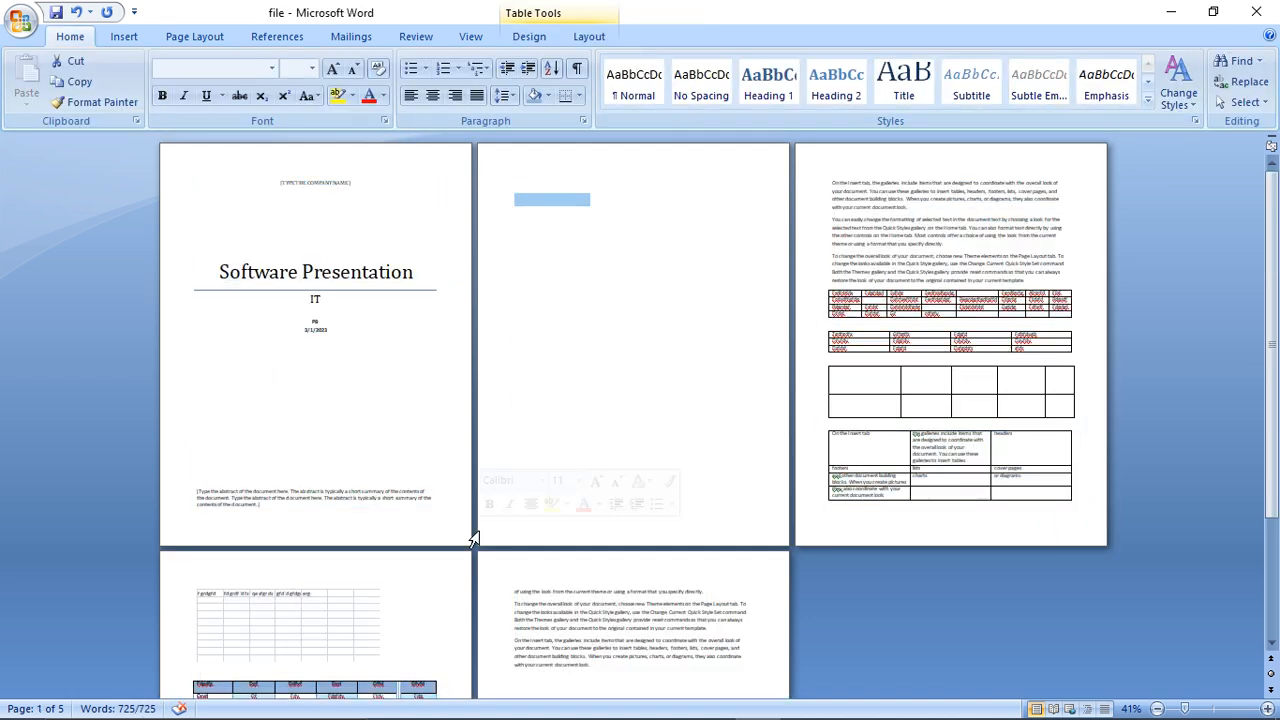
scroll(1265, 645, down, 5)
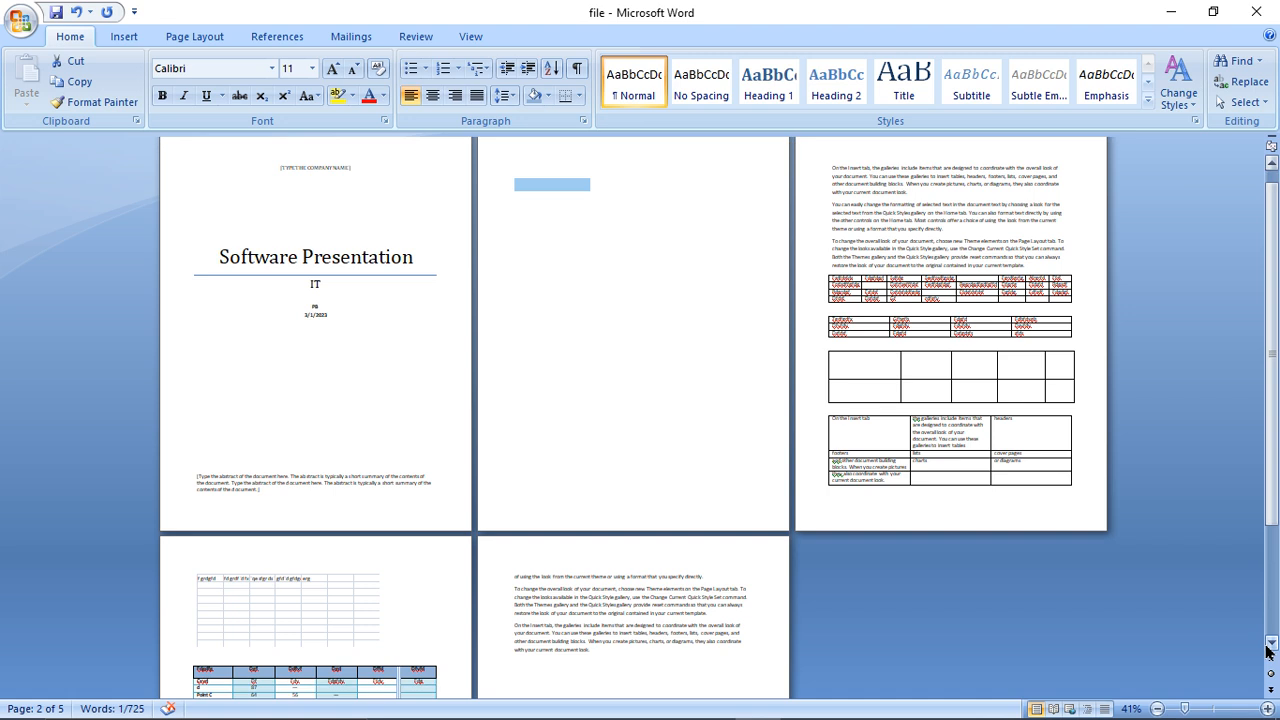
scroll(1267, 651, down, 2)
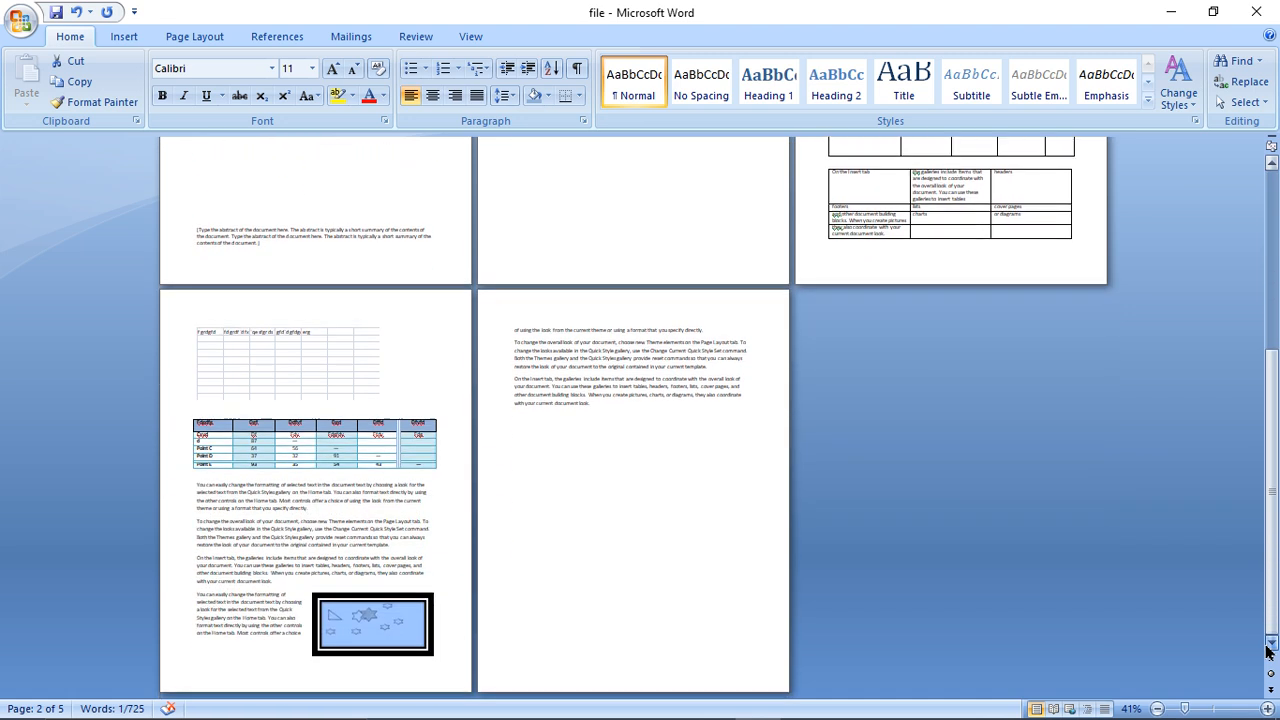
- Reselect the picture at the bottom of page 4, activate the Crop tool and set the picture's height to 0.25"
click(379, 590)
click(380, 606)
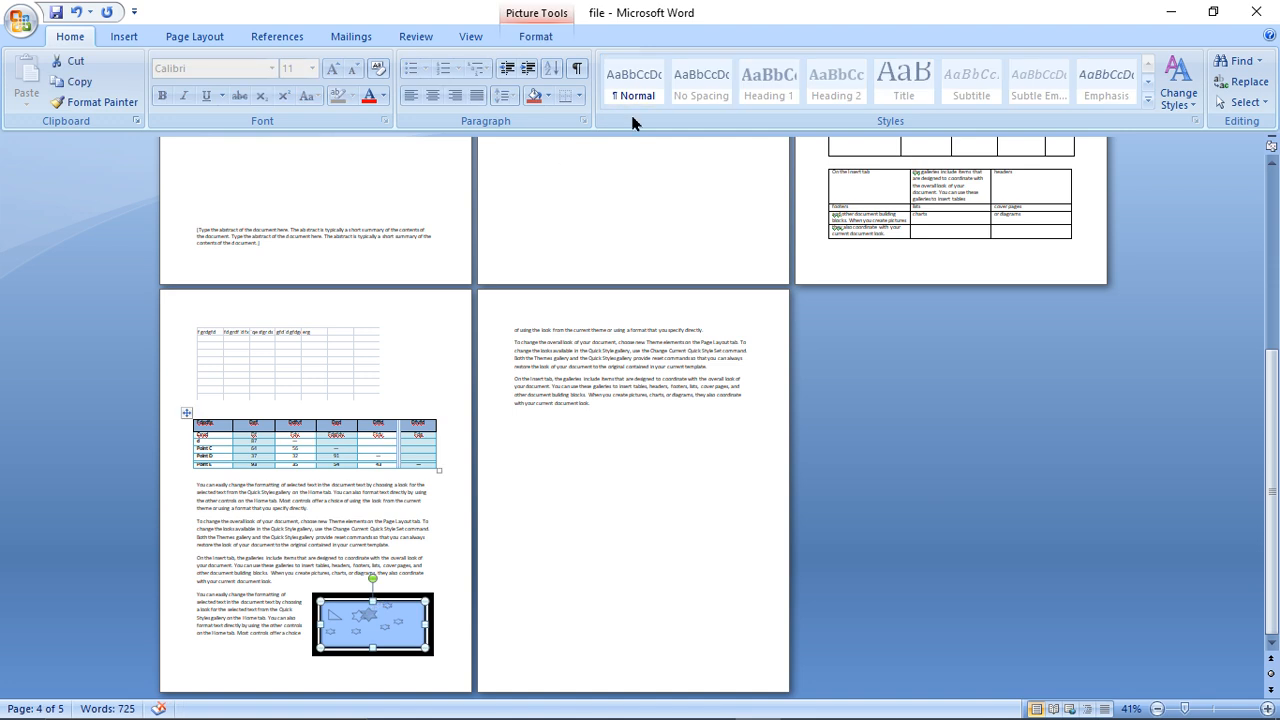
click(537, 40)
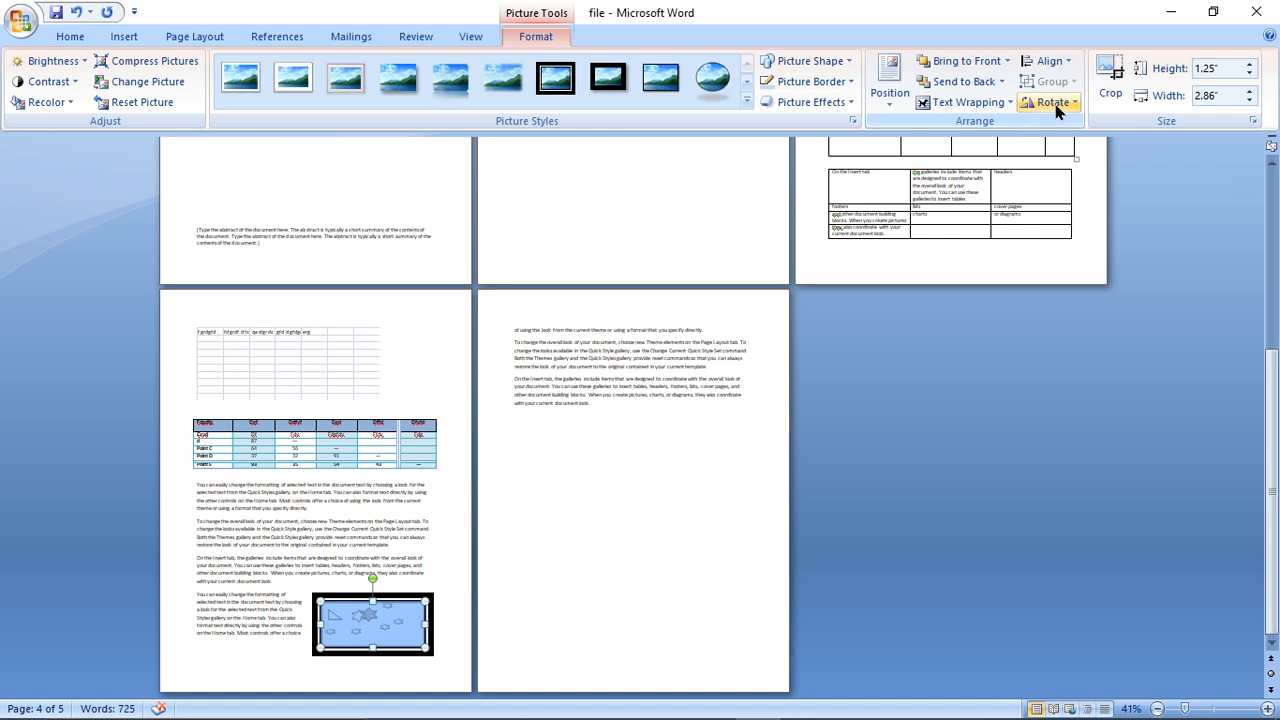
click(1106, 97)
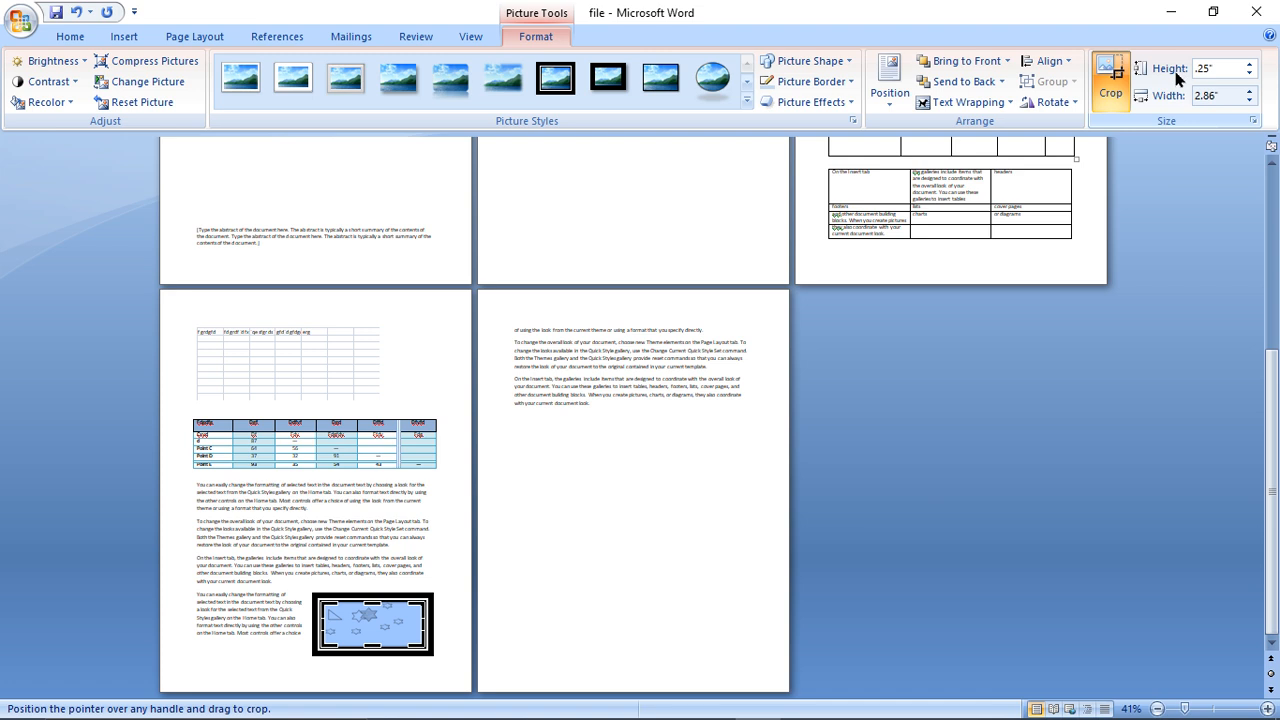
key(Return)
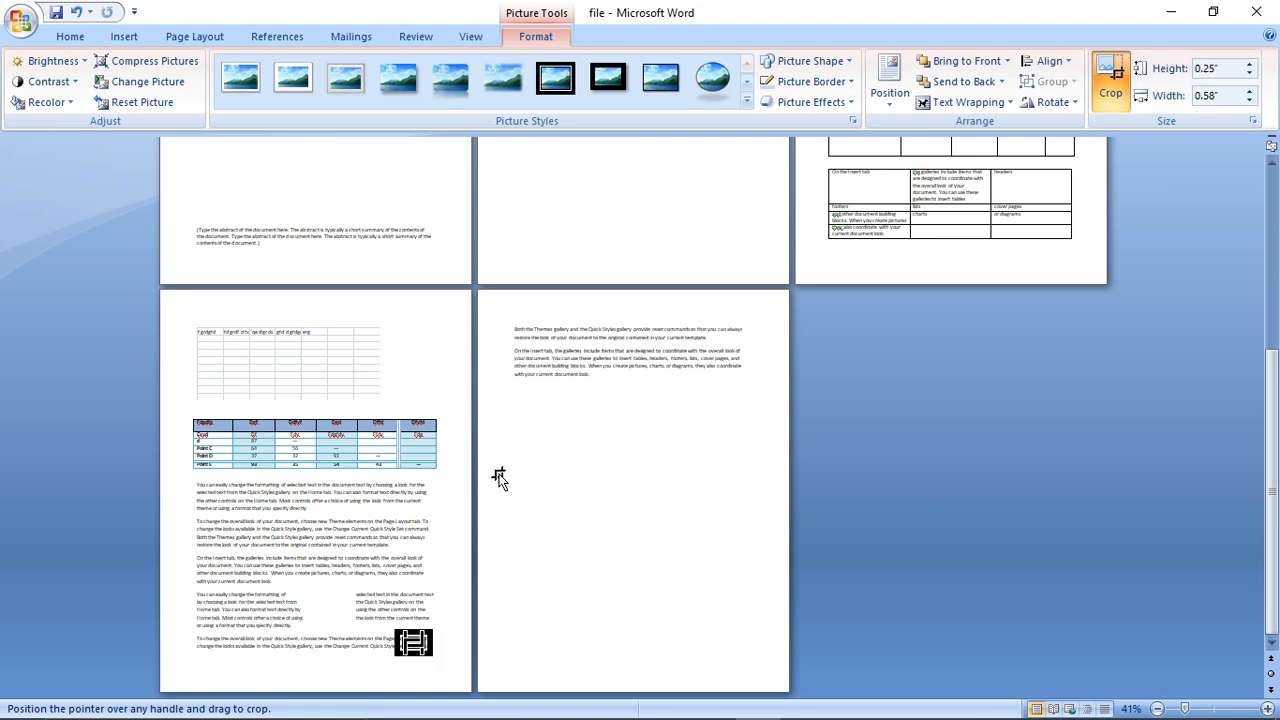
- Search the clip art collections for "car" and insert the green race car clip on page 4
click(140, 36)
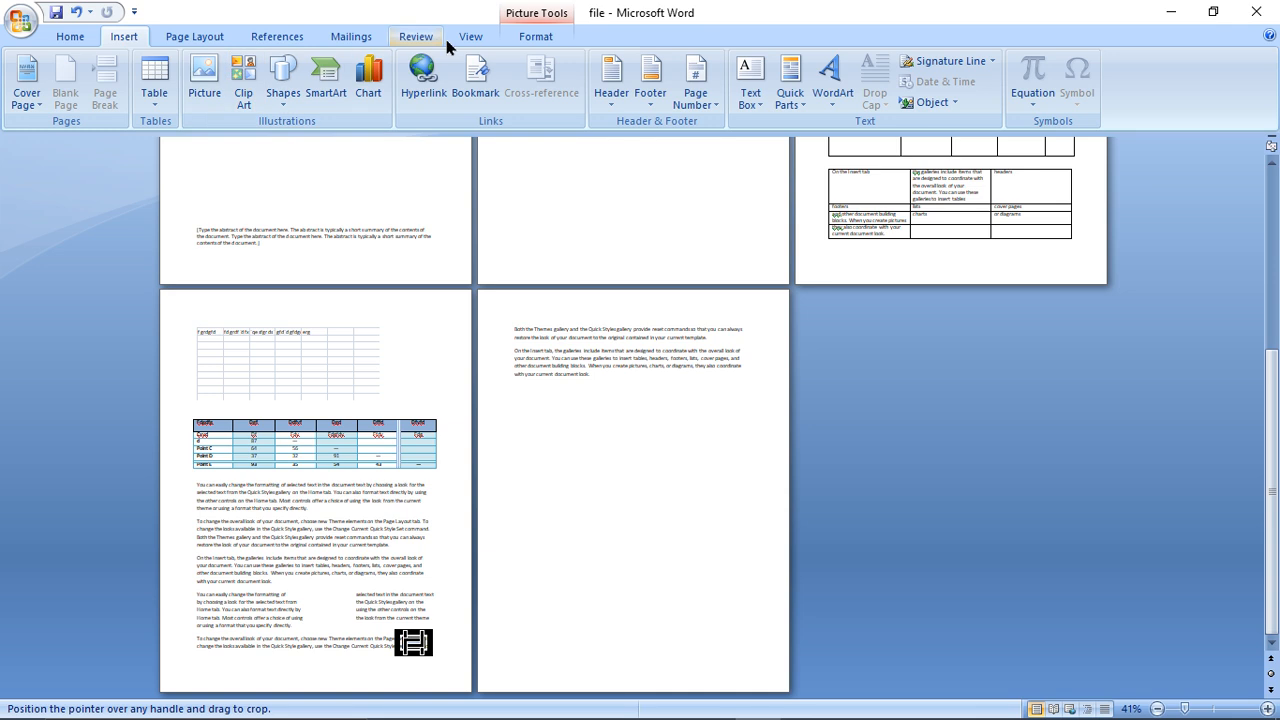
click(536, 38)
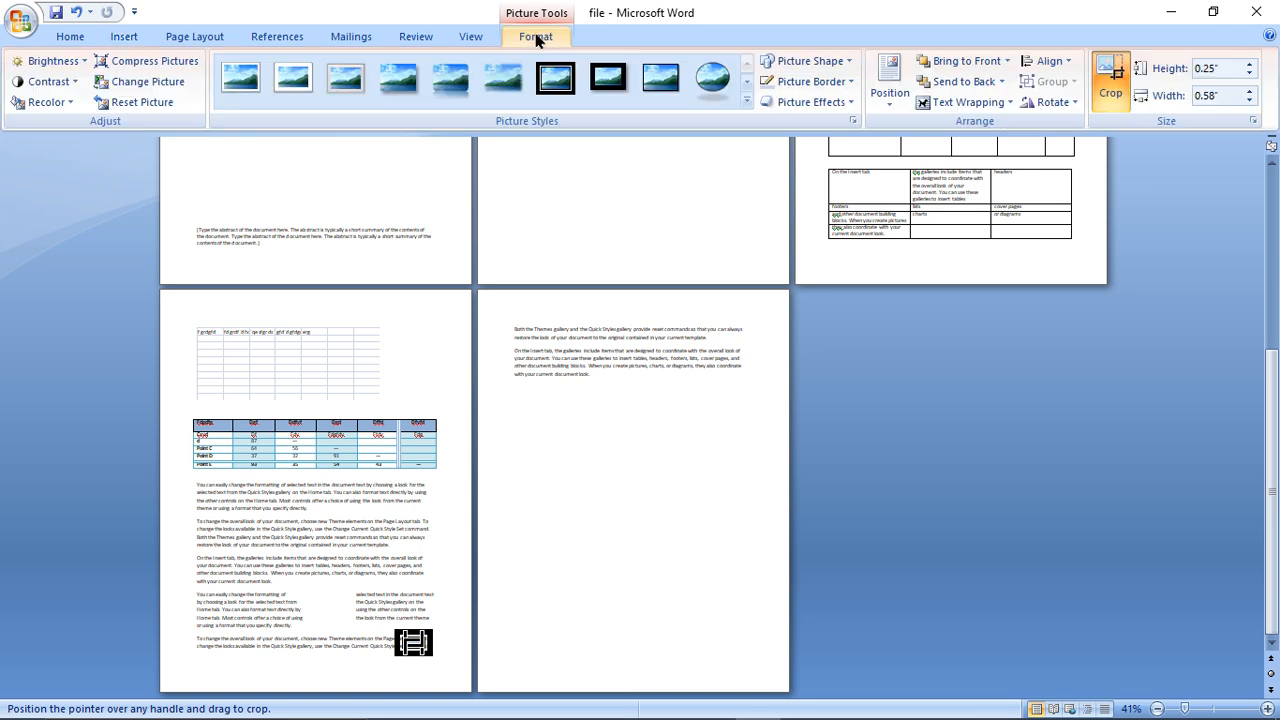
click(128, 40)
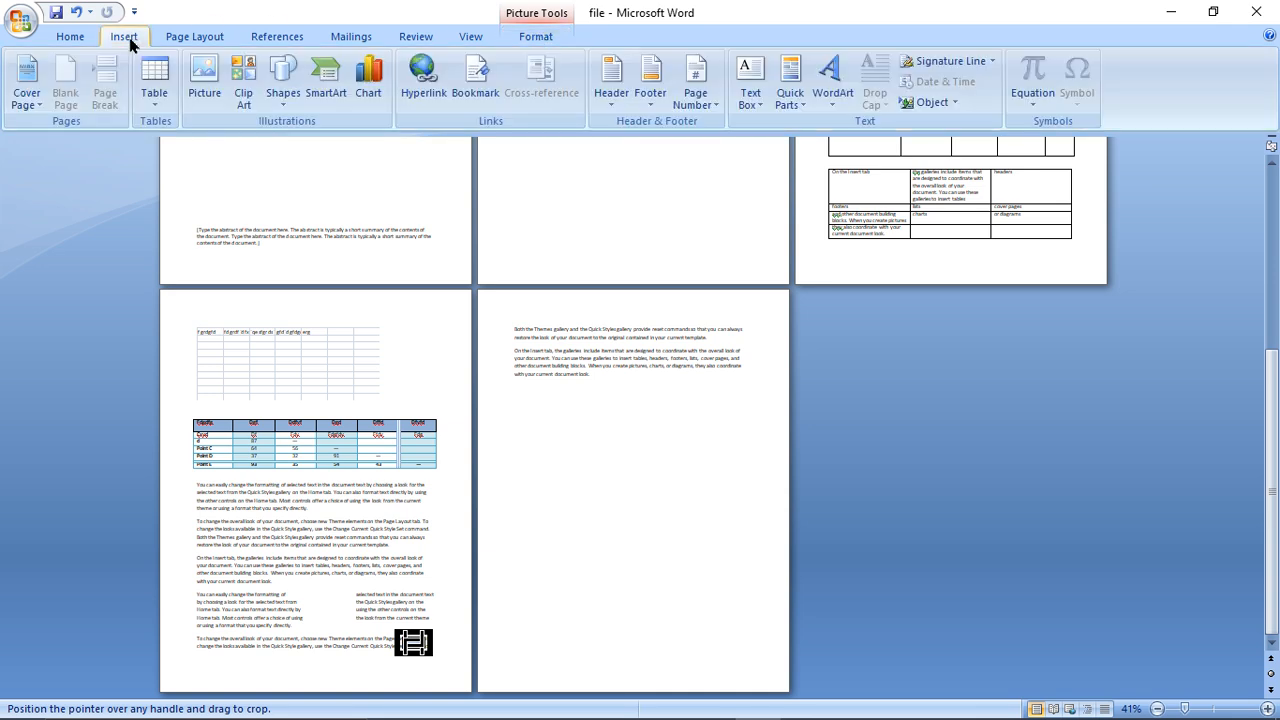
click(234, 100)
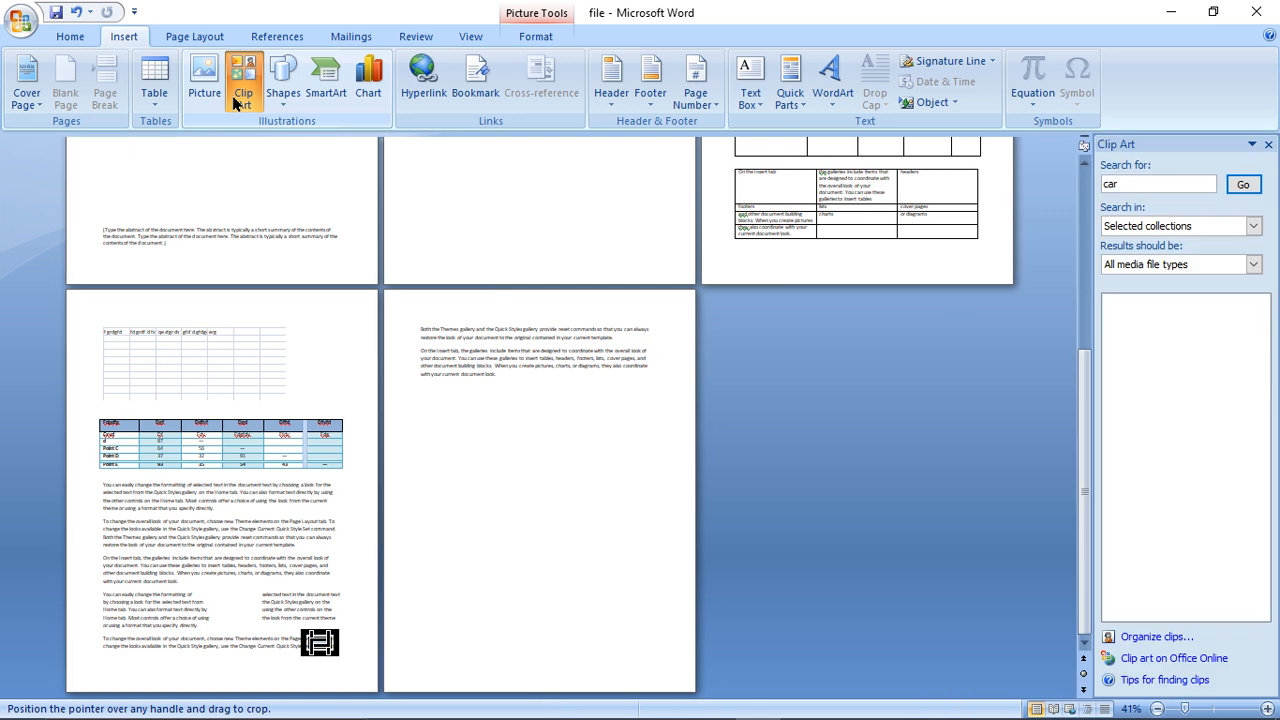
click(1127, 189)
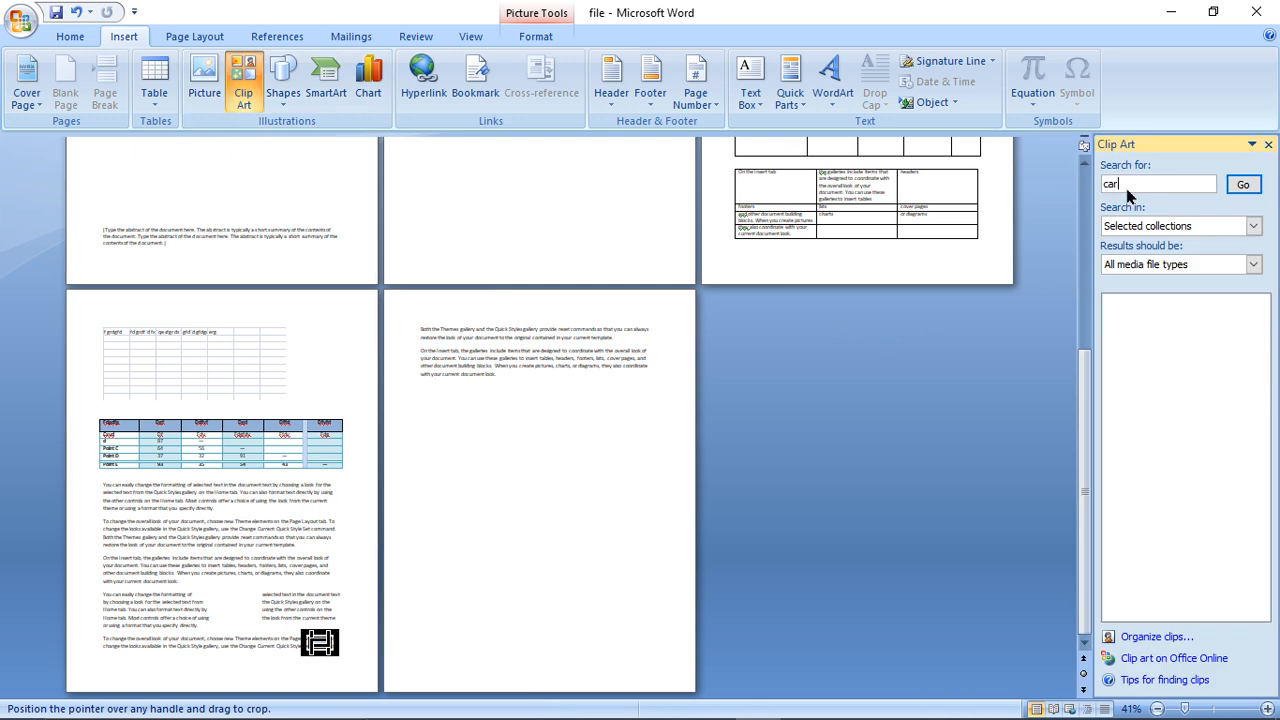
click(1243, 185)
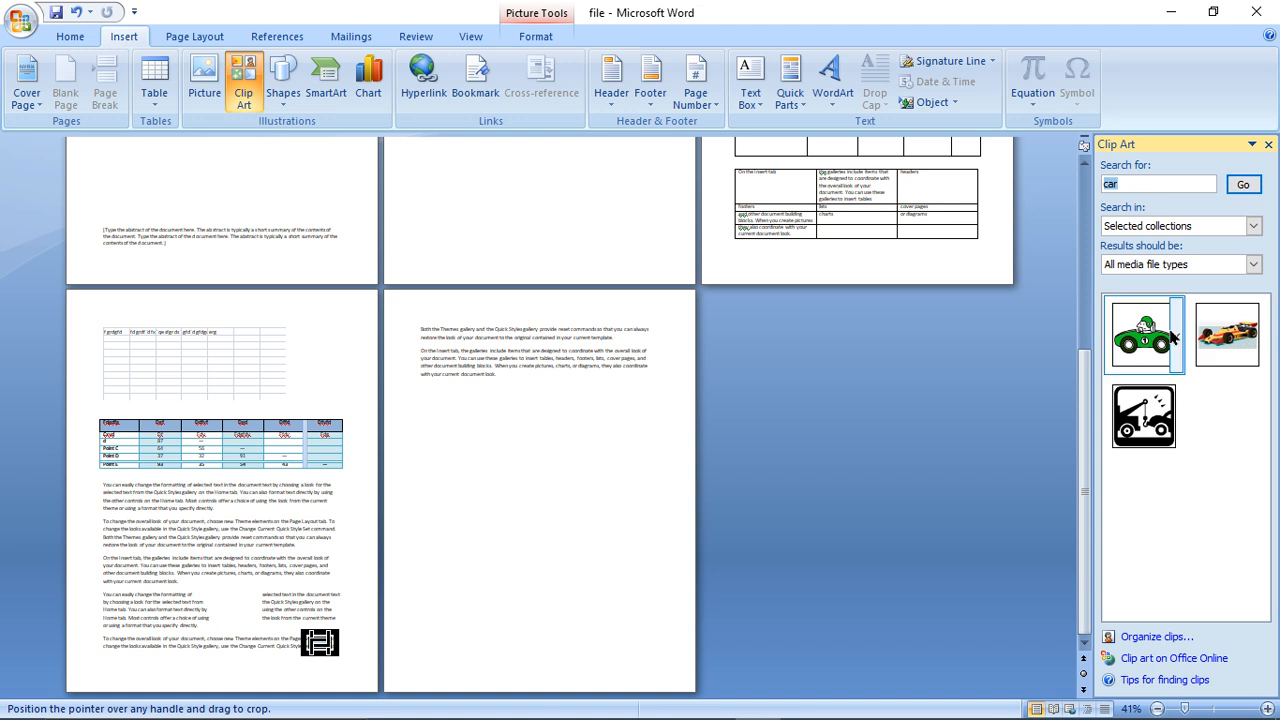
click(1143, 335)
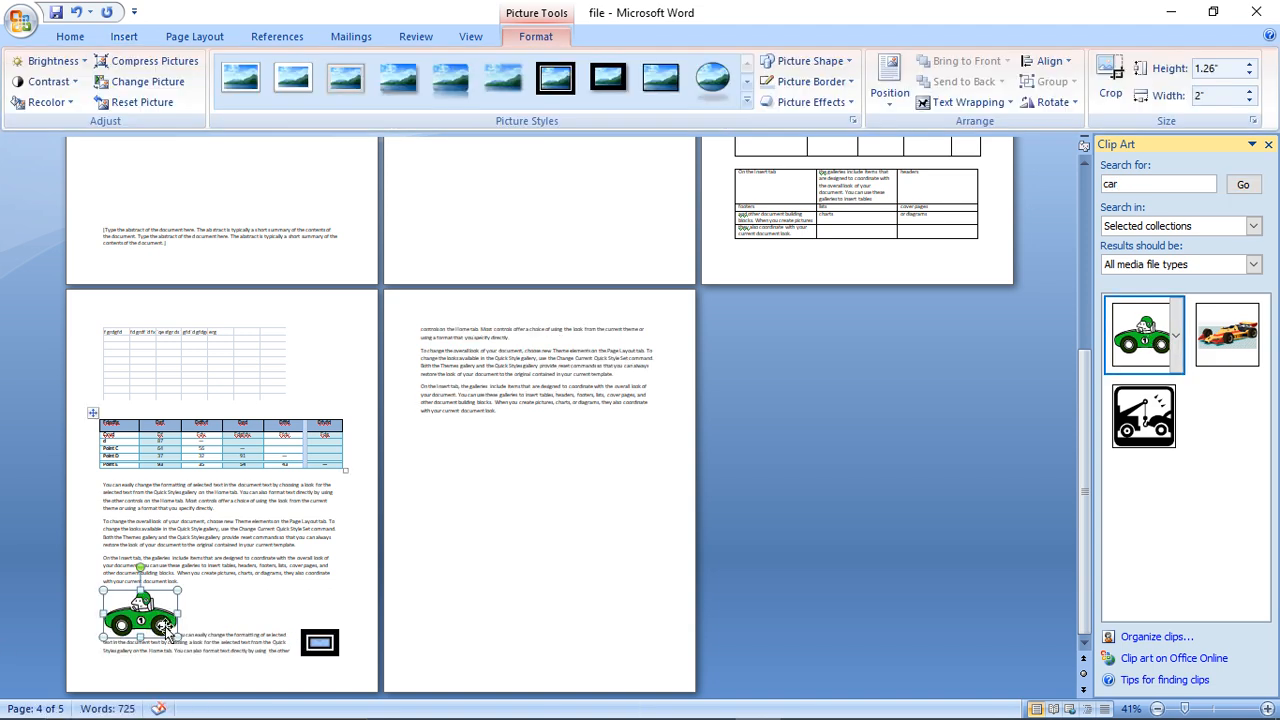
- Move the green car to the top of page 4, enlarge it to about 2.81" by 4.47", and apply the black double-frame picture style
drag(167, 628, 268, 383)
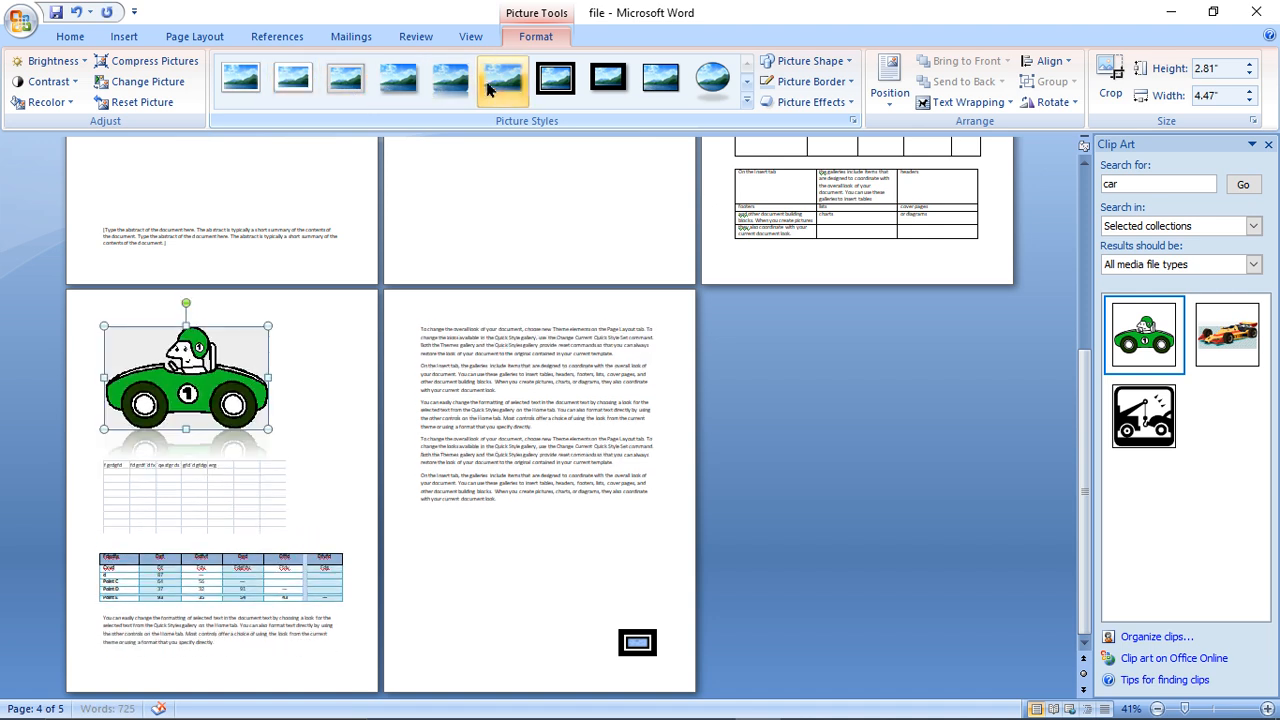
click(560, 82)
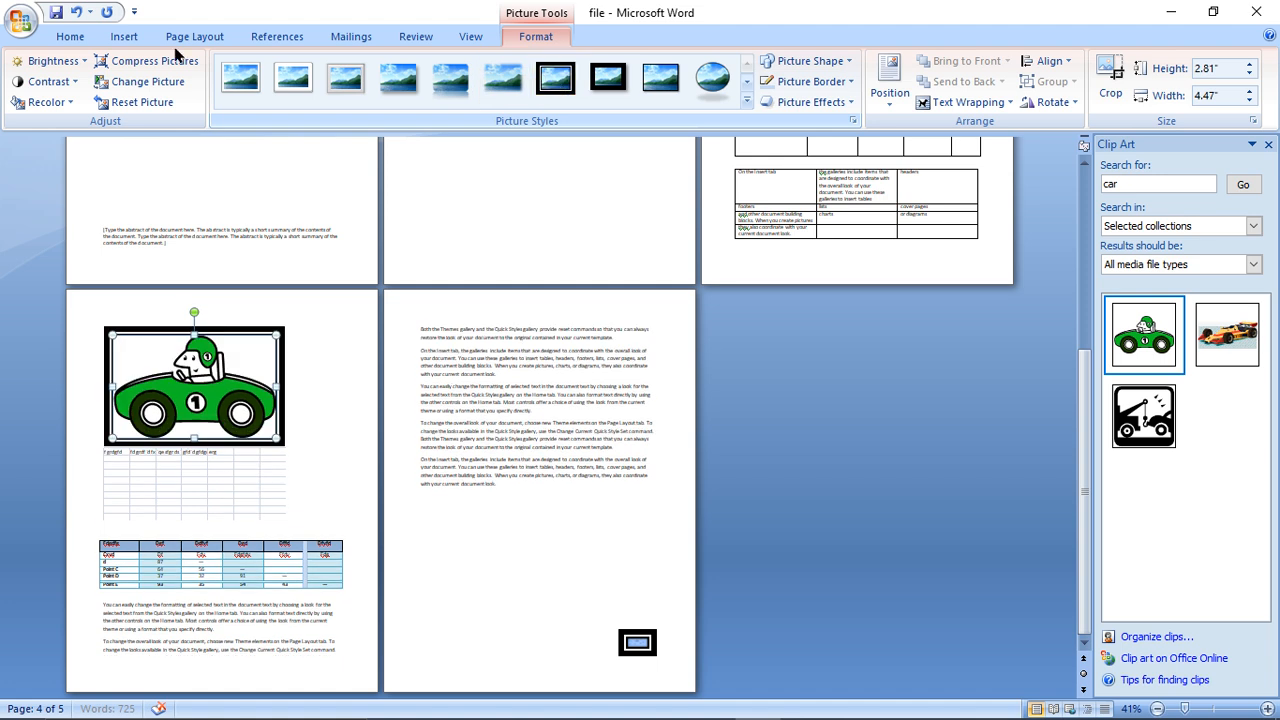
- Draw a smiley face shape about 3.26" high and 3.31" wide at the bottom of page 2
click(124, 36)
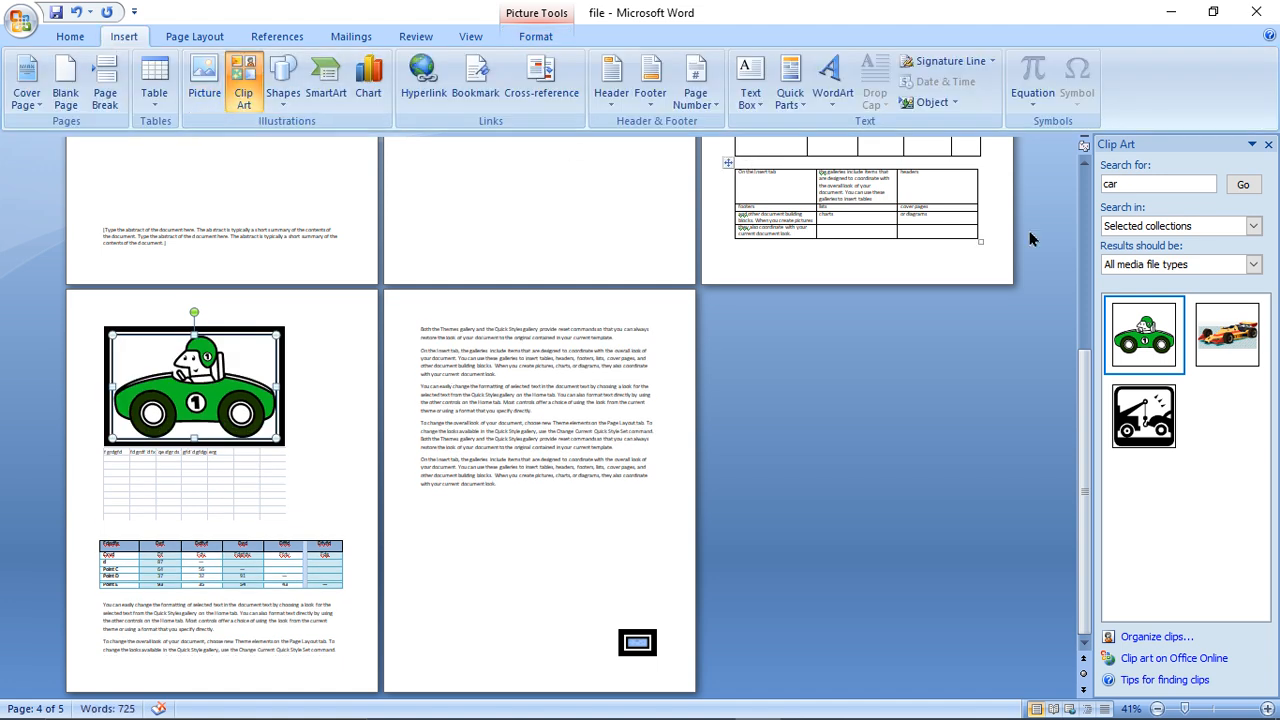
click(1134, 184)
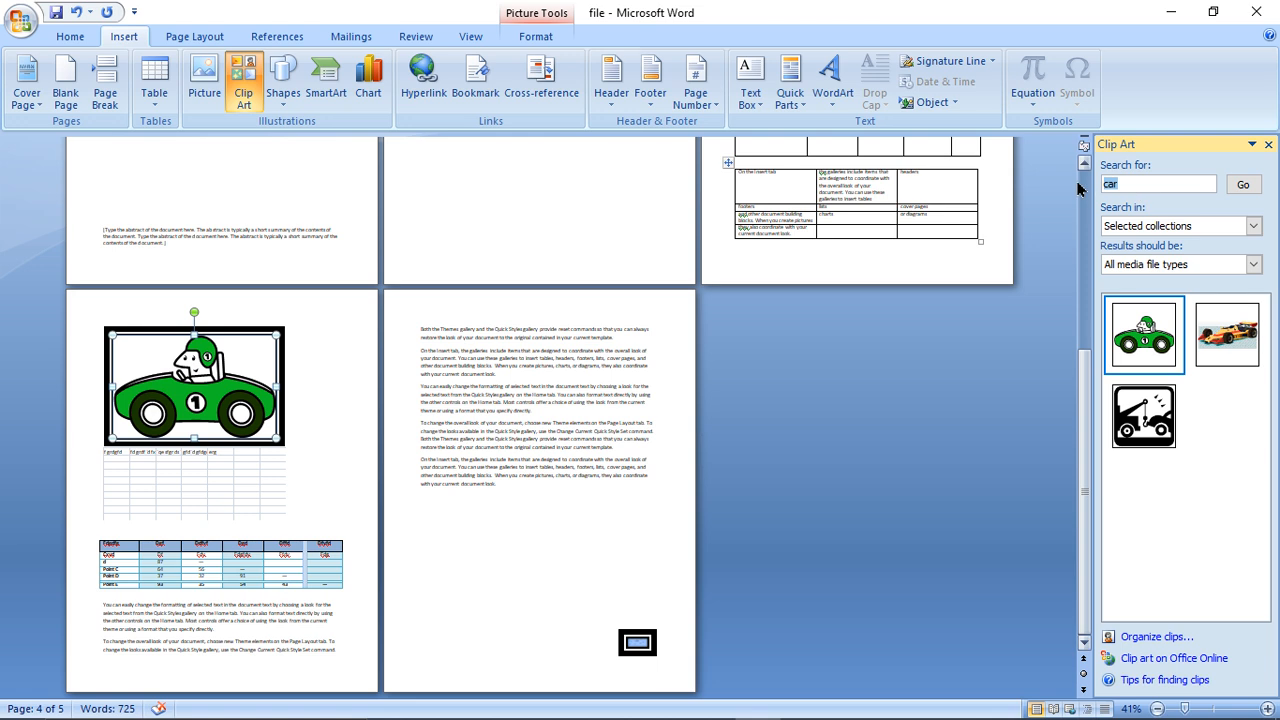
click(289, 100)
click(368, 255)
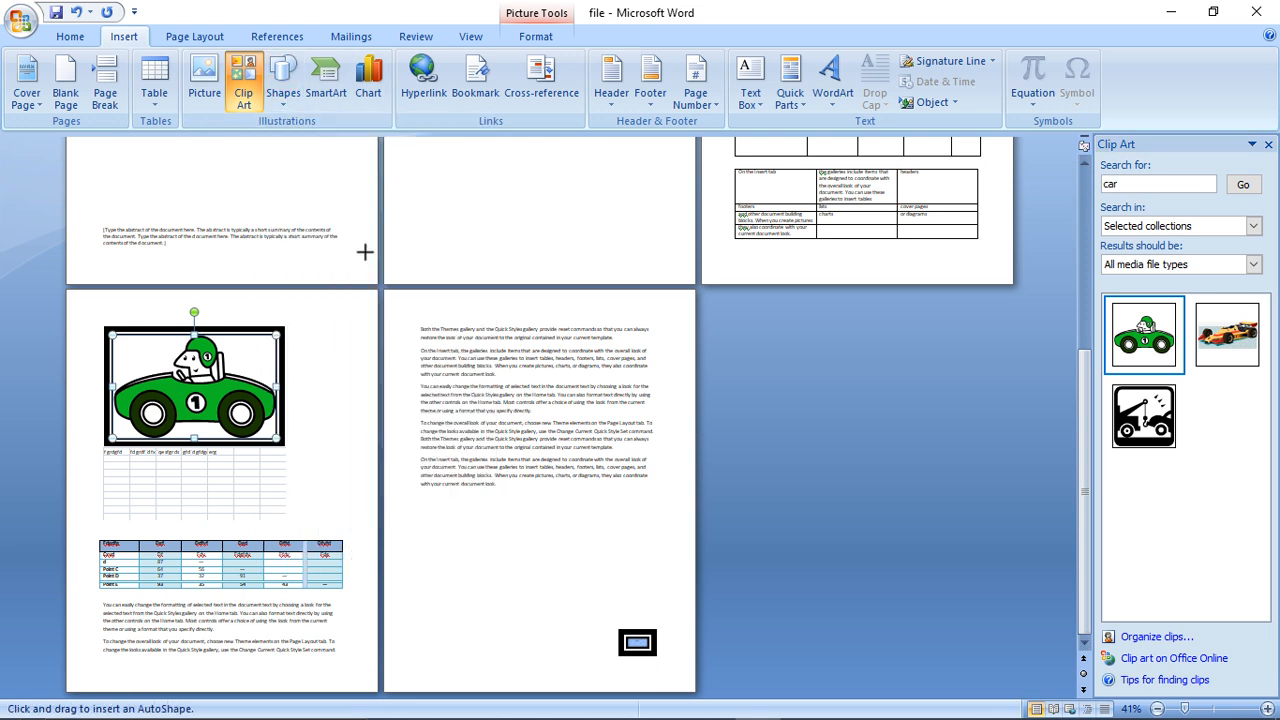
mouse_move(456, 162)
mouse_down()
mouse_move(550, 272)
mouse_move(576, 279)
mouse_up()
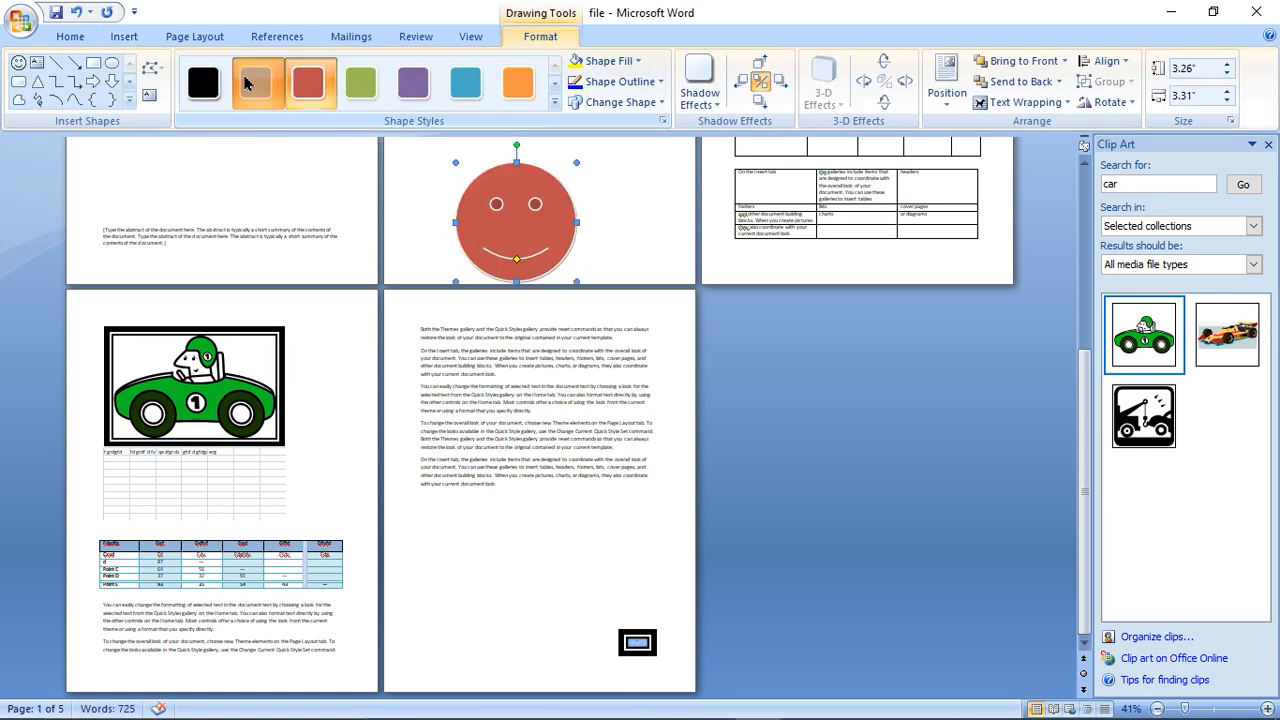
- Try the black shape style on the smiley face, and apply the solid red style to it
click(204, 86)
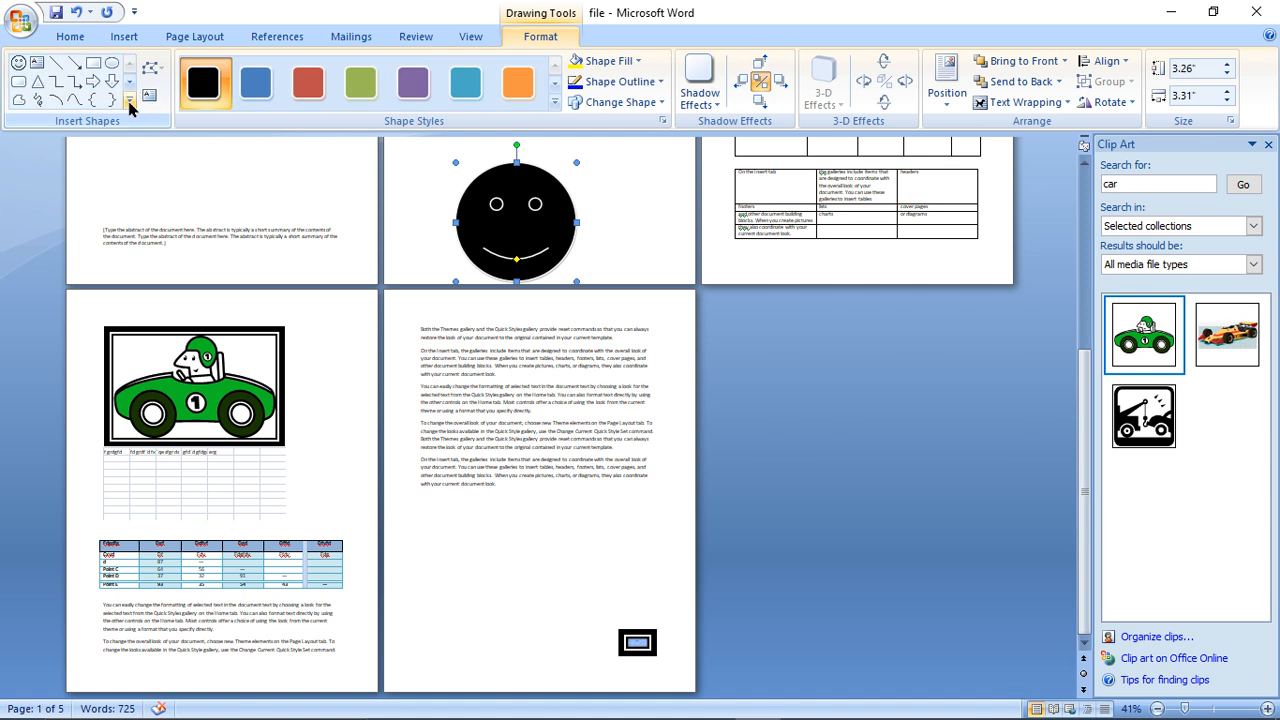
click(129, 99)
click(327, 93)
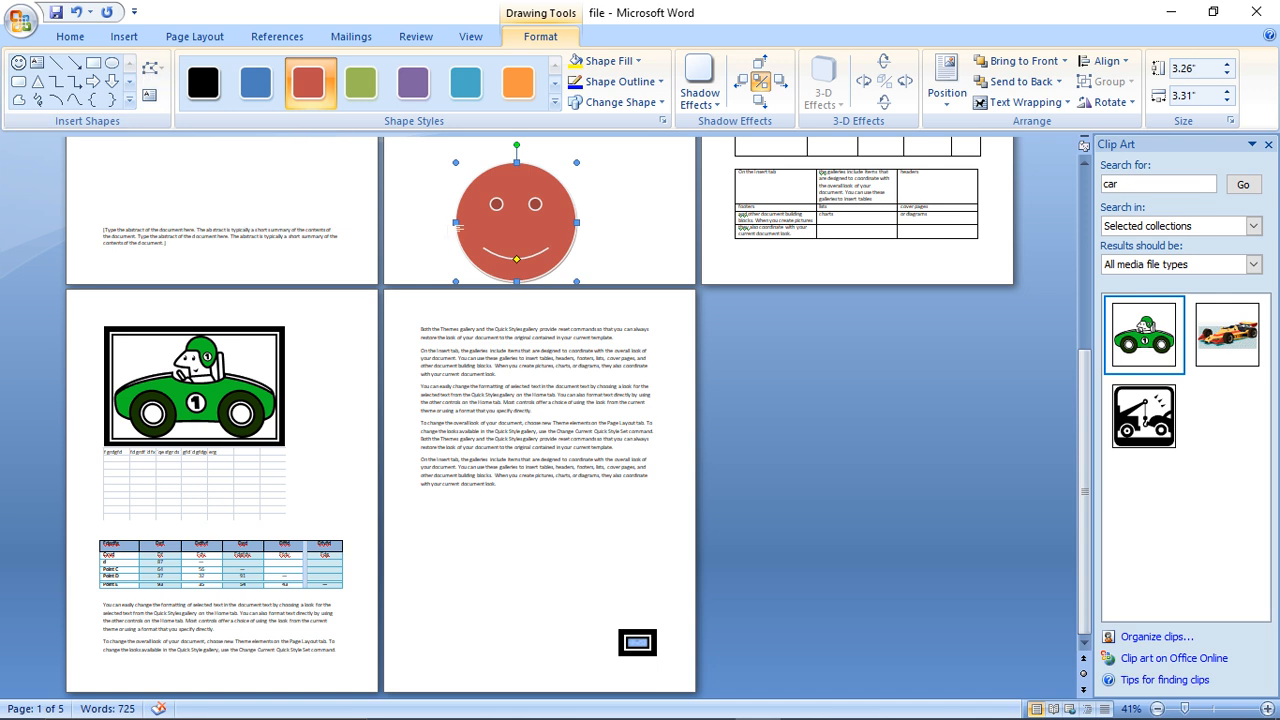
- Move the smiley face toward the left margin of page 2 and add the text "ewrtkelwer" inside it
drag(455, 224, 424, 218)
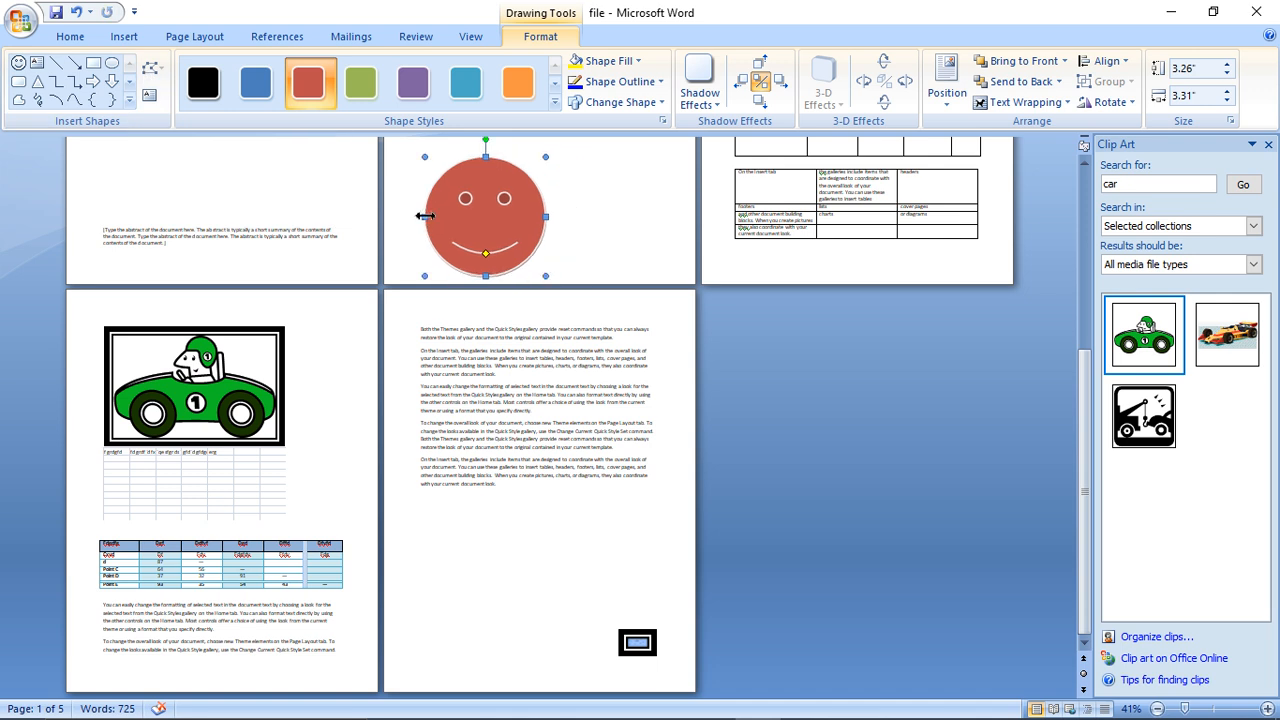
click(147, 99)
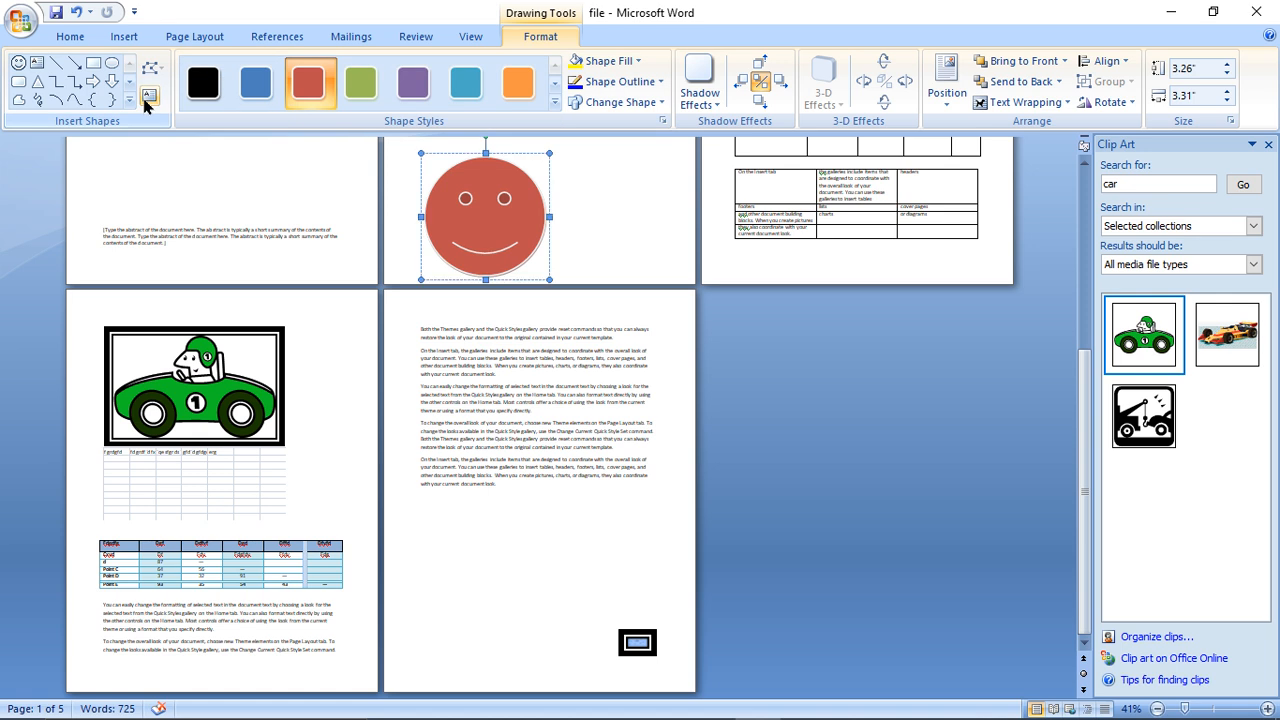
text(ewrtkelwer)
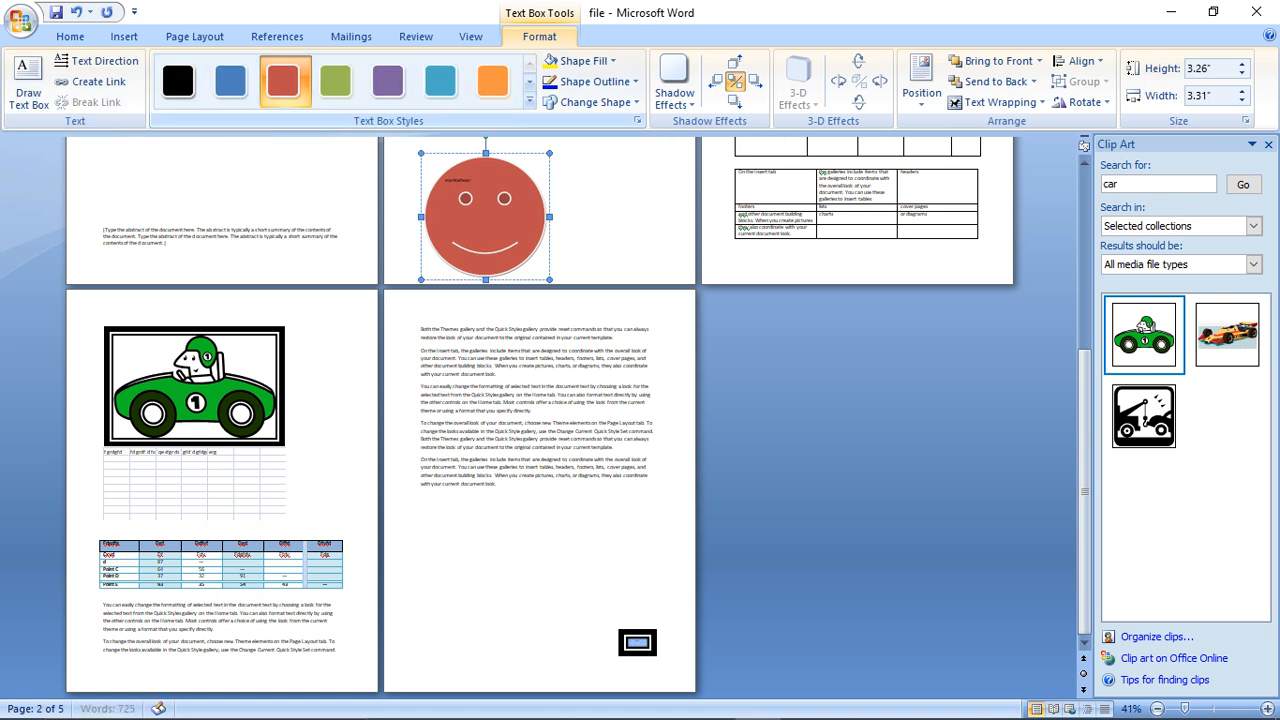
- Try a light red theme fill on the smiley face, and fill it with the standard red color
click(586, 62)
click(631, 128)
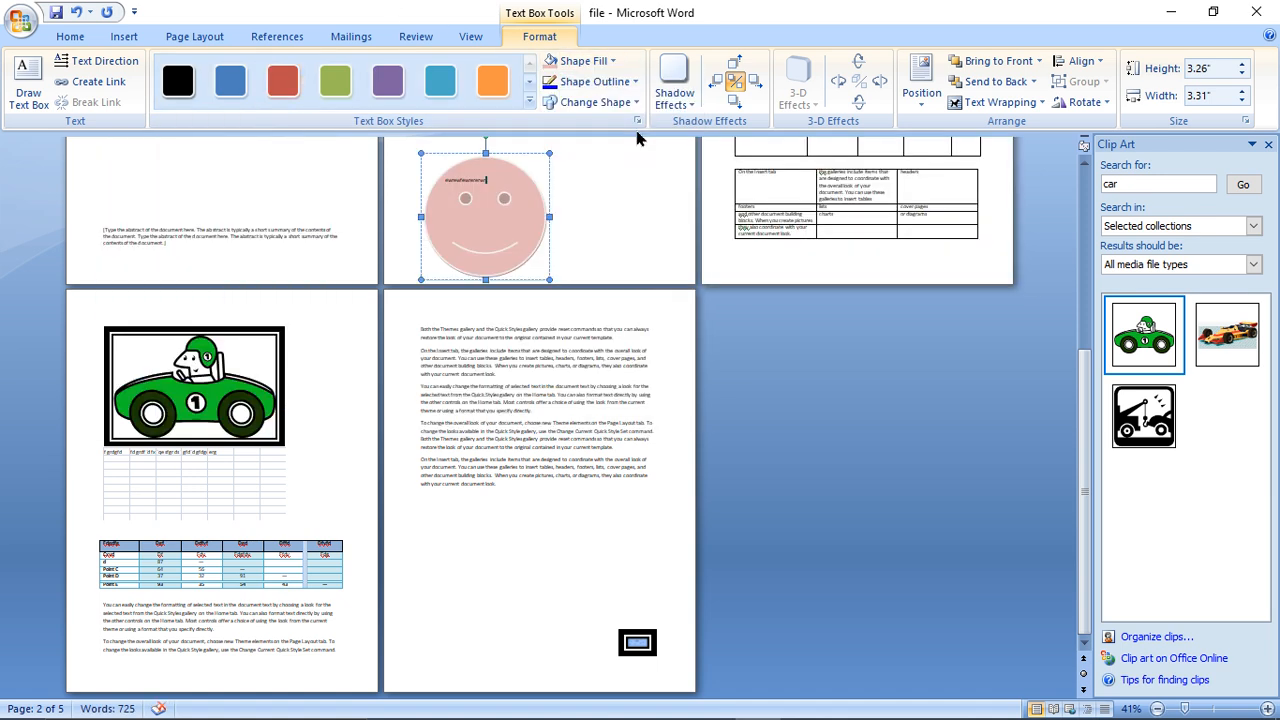
click(609, 62)
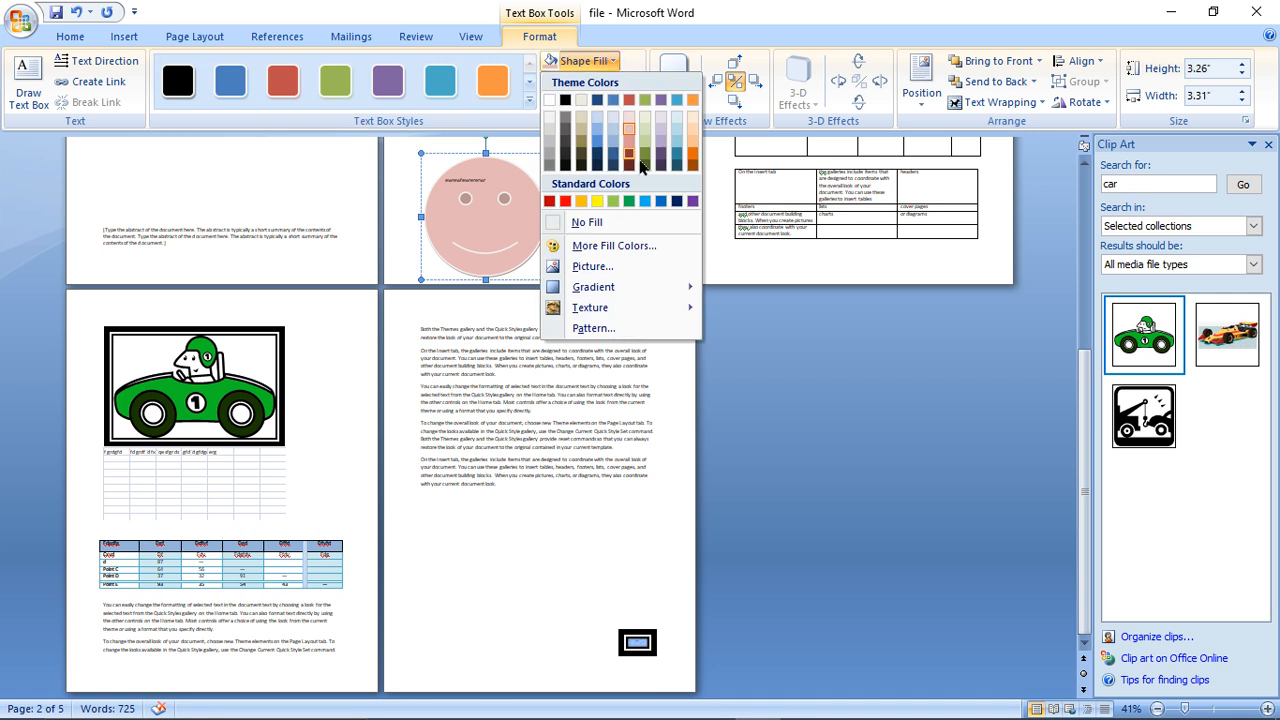
click(565, 201)
- Set the smiley face's outline to standard yellow and change the shape to a heart
click(600, 82)
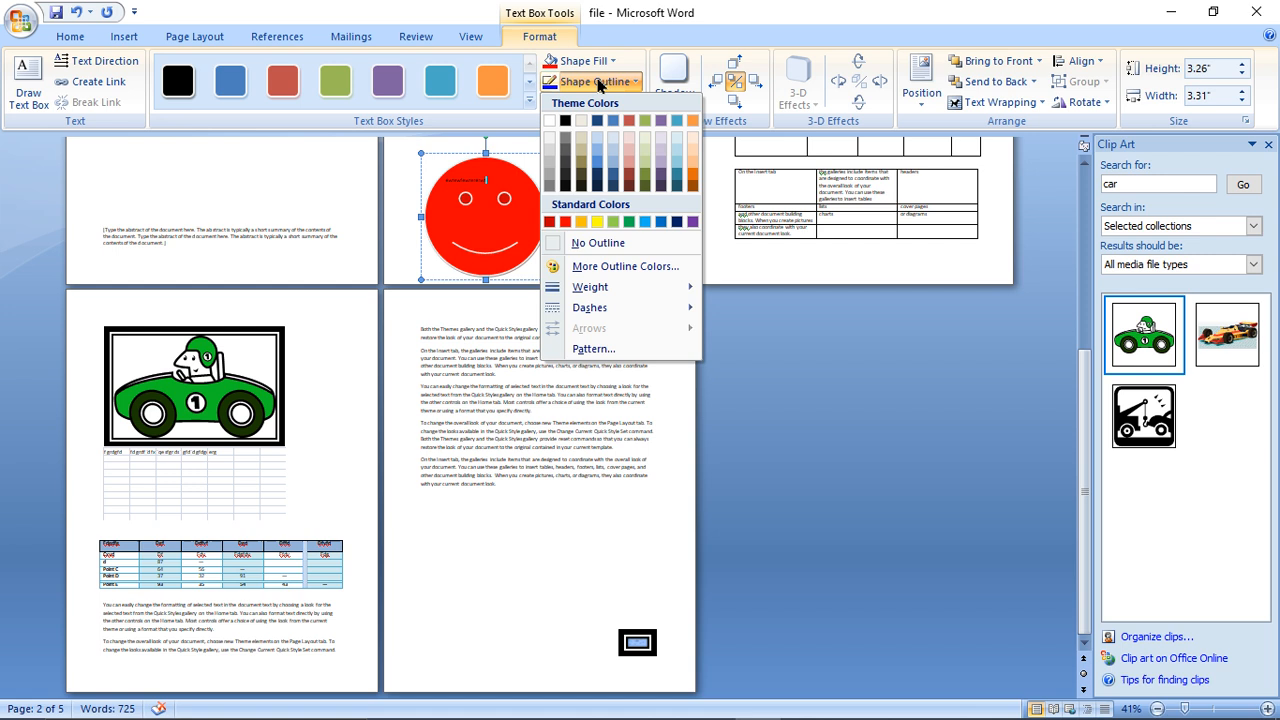
click(596, 221)
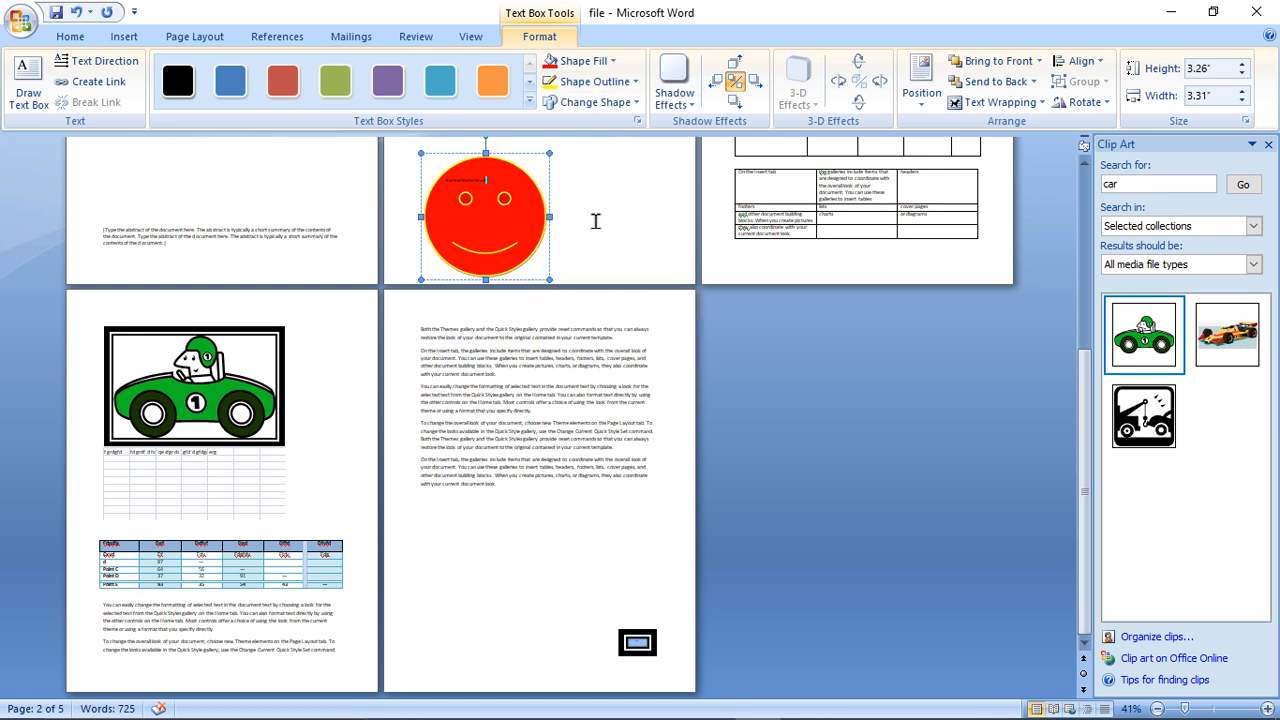
click(602, 104)
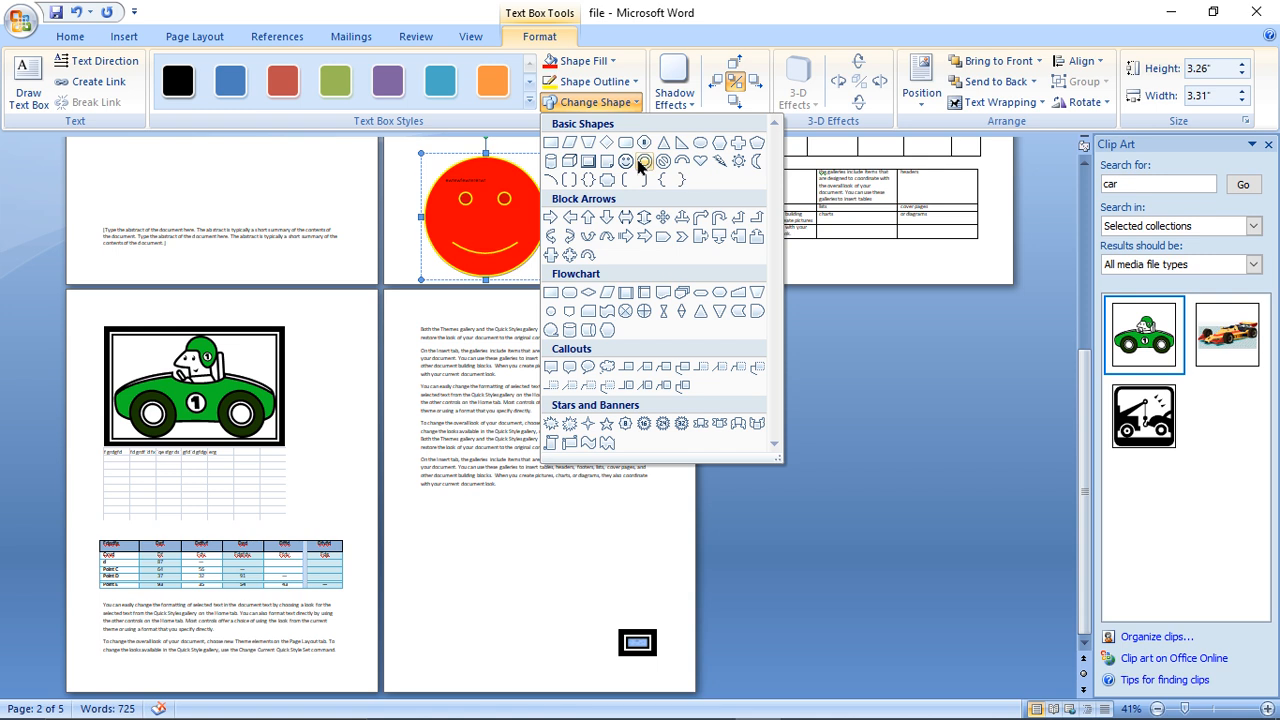
click(698, 162)
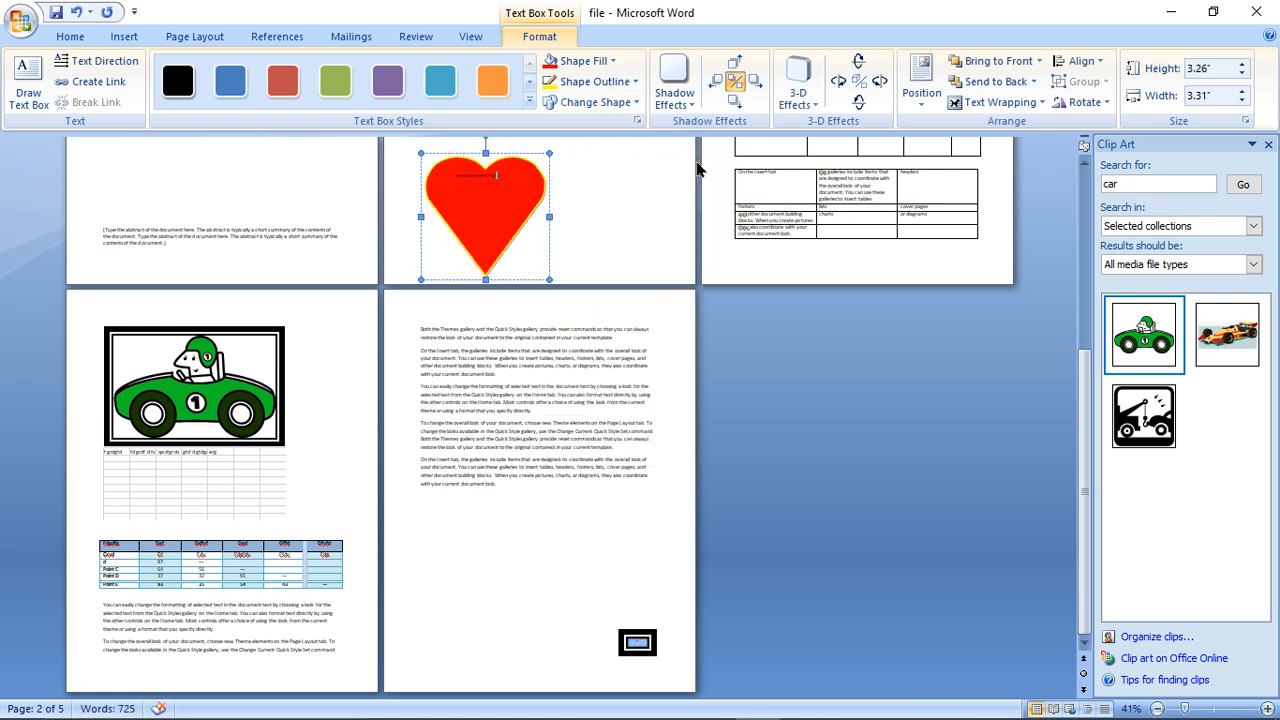
- Try three different shadow effects on the heart shape
click(667, 104)
click(690, 228)
click(685, 67)
click(780, 229)
click(668, 72)
click(772, 360)
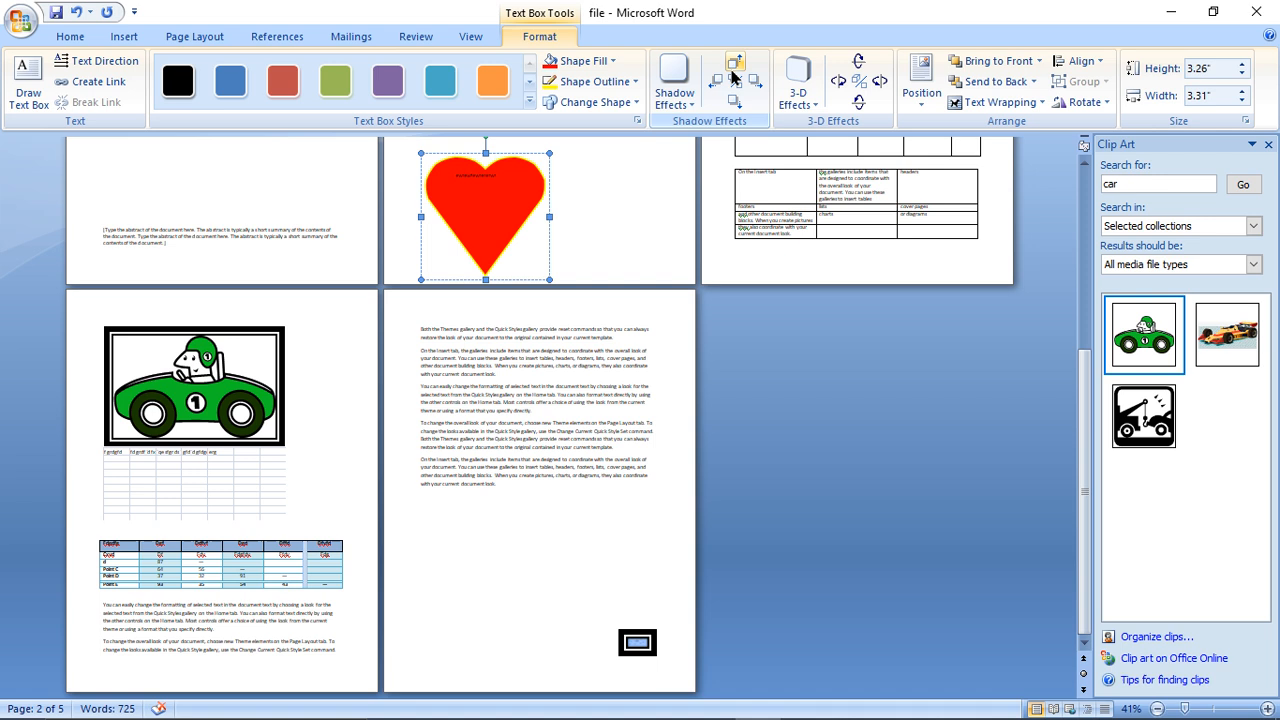
- Apply the second Parallel 3-D effect to the heart and tilt it to the right
click(798, 85)
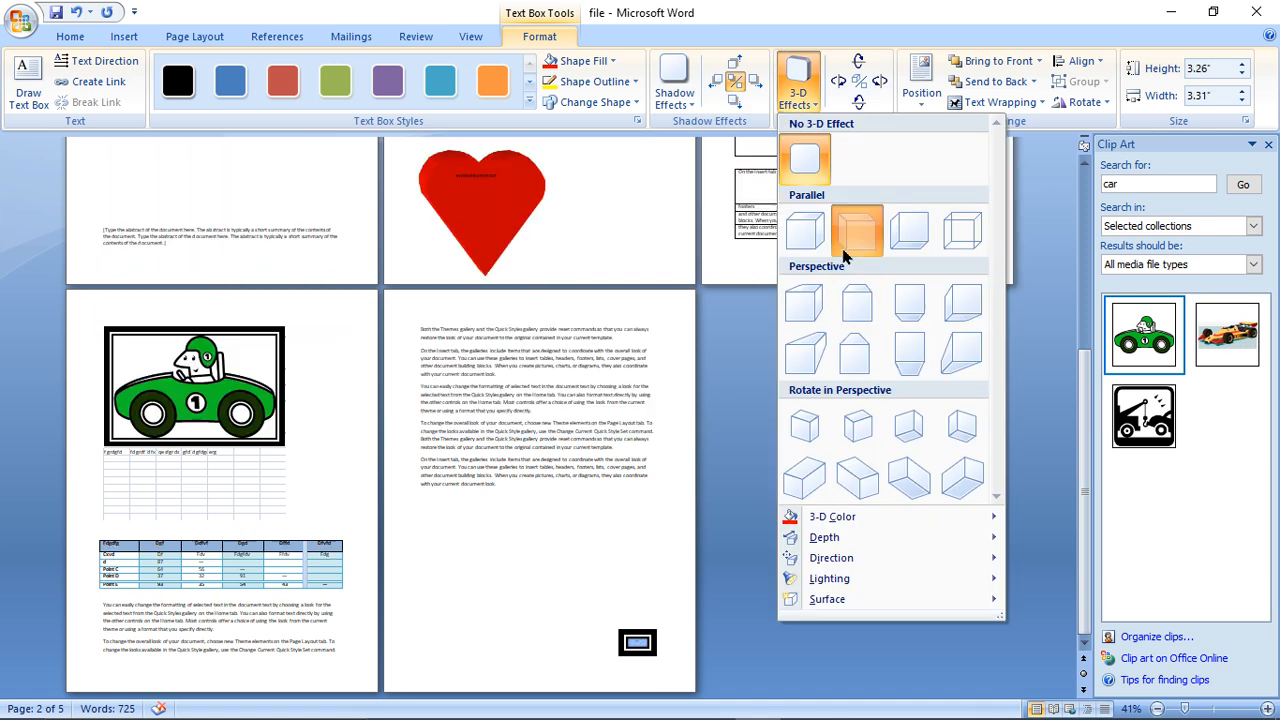
click(847, 254)
click(874, 100)
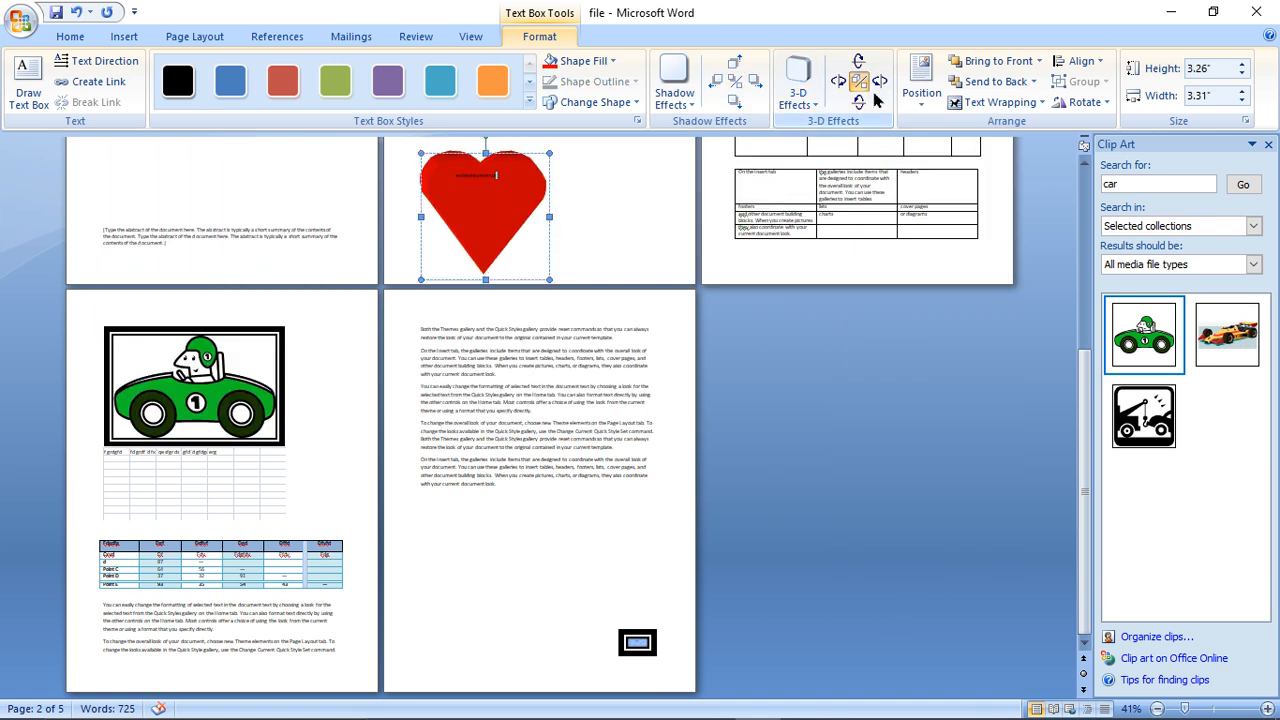
click(876, 83)
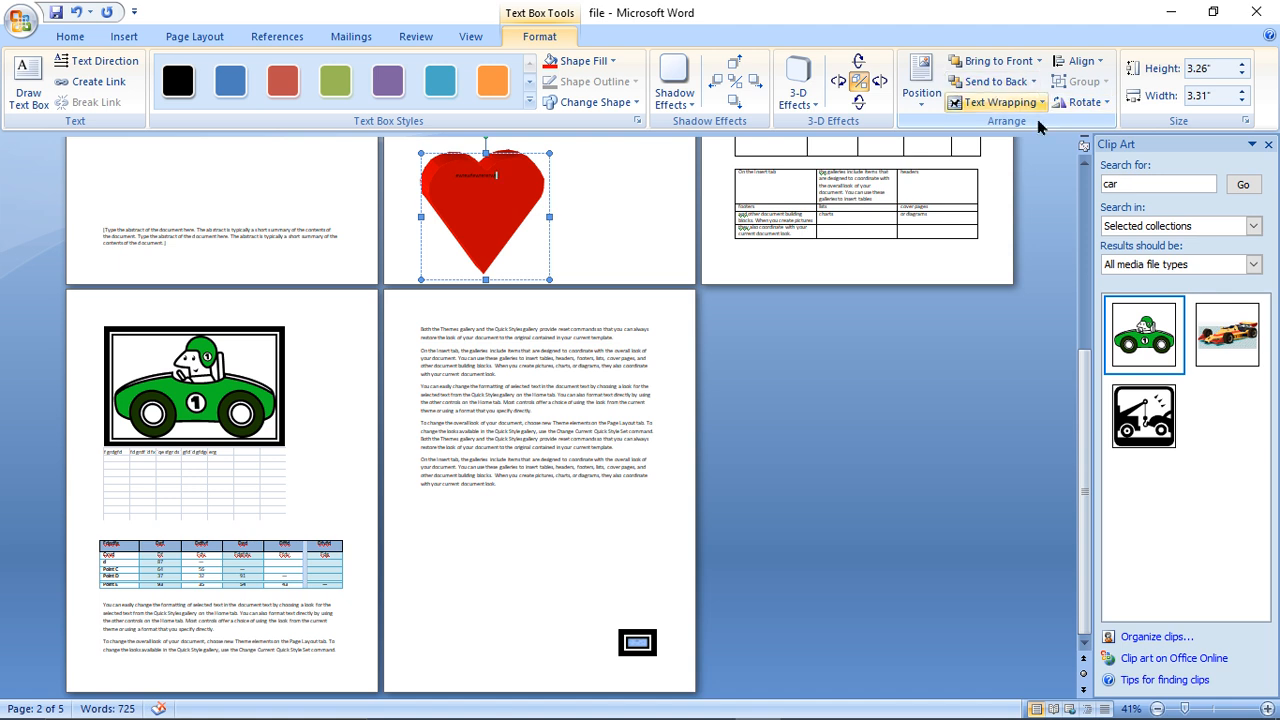
click(1097, 64)
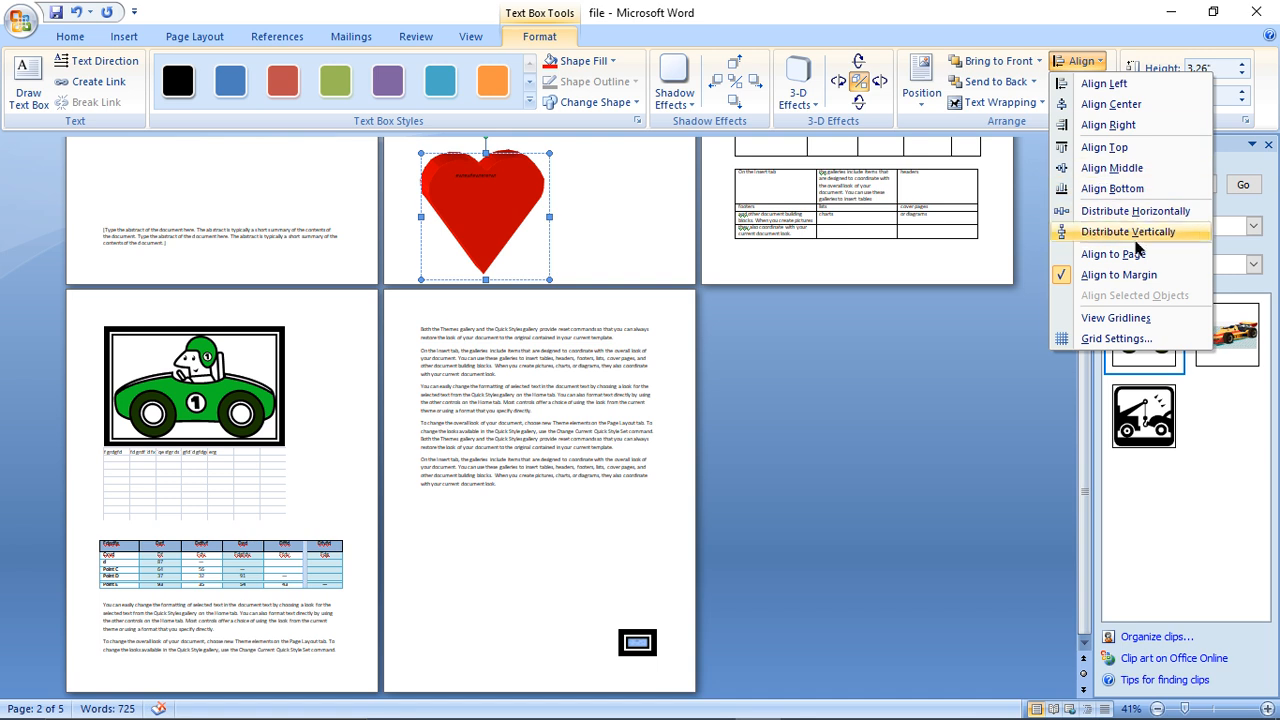
click(1128, 45)
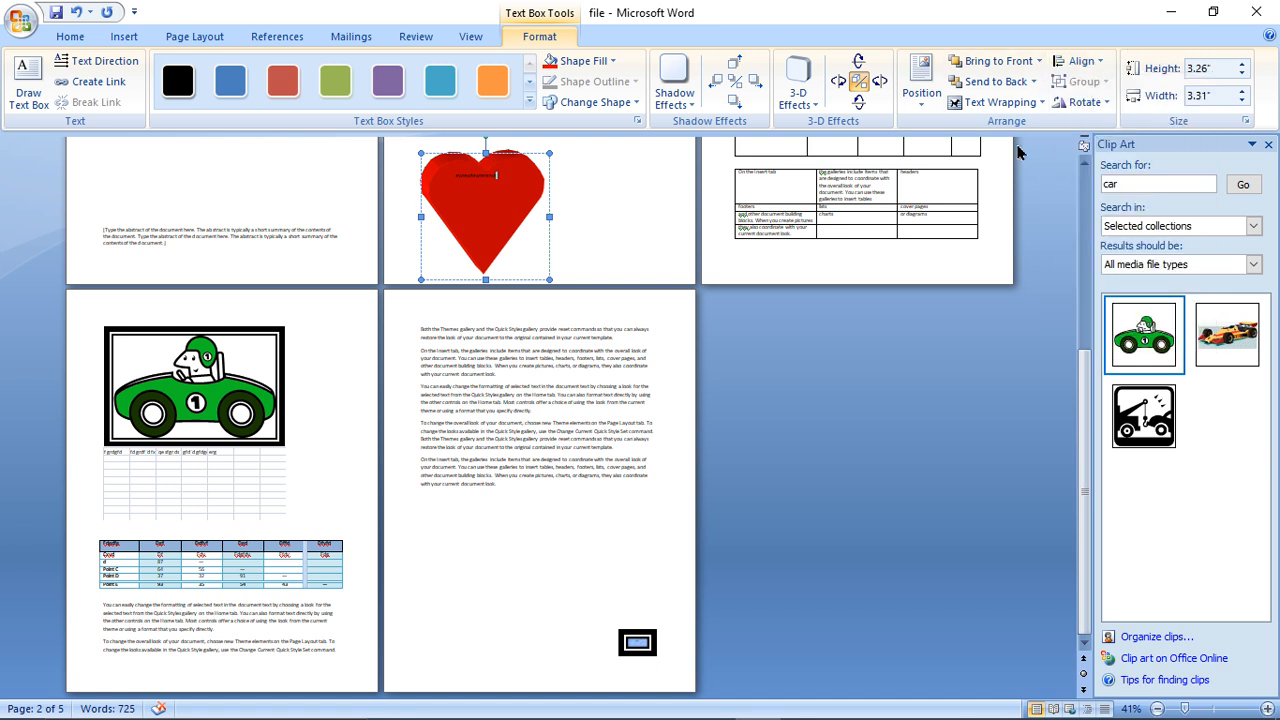
- Place the cursor beside the grid table on page 4 and examine the List, Process, Cycle, Relationship and Matrix categories of SmartArt graphics
click(380, 470)
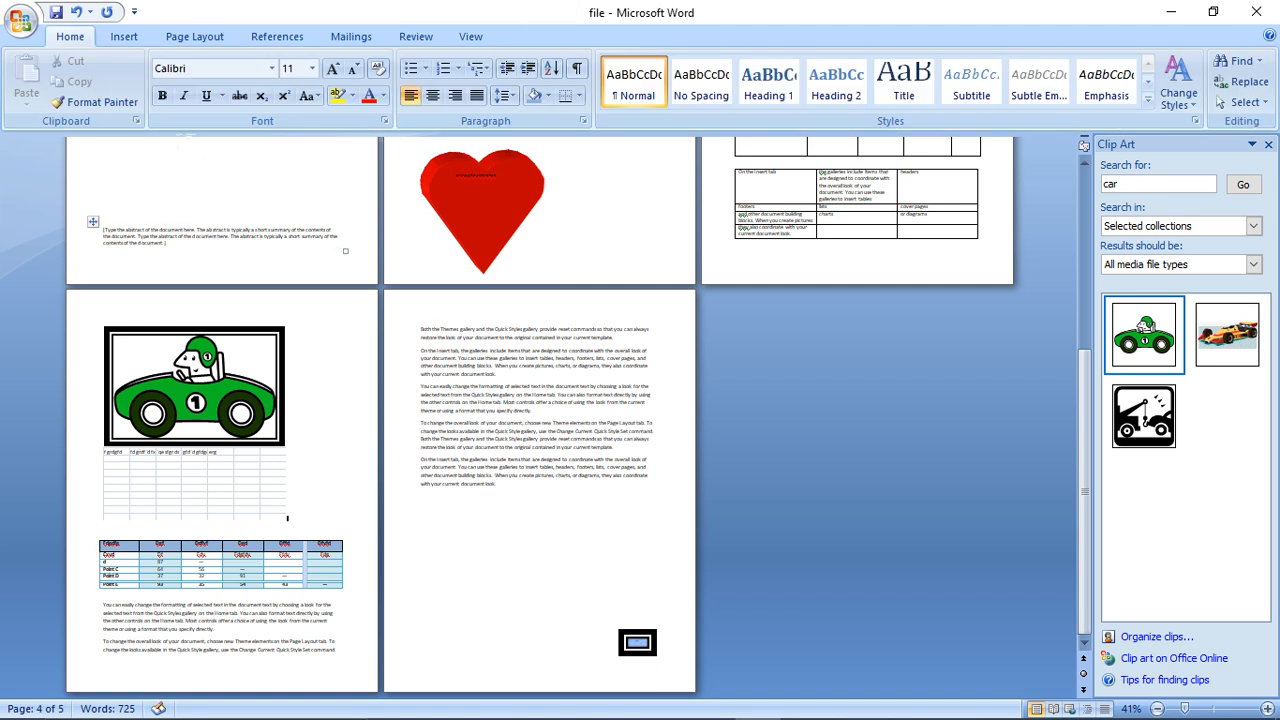
click(125, 37)
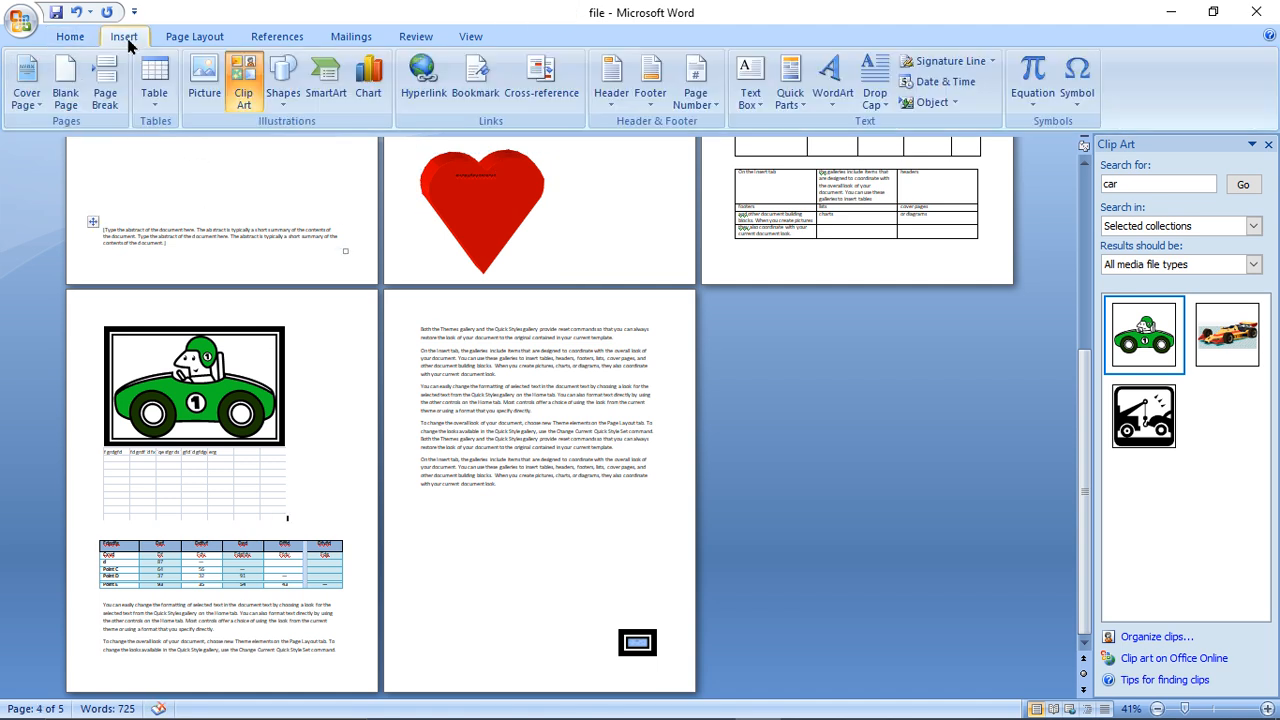
click(330, 100)
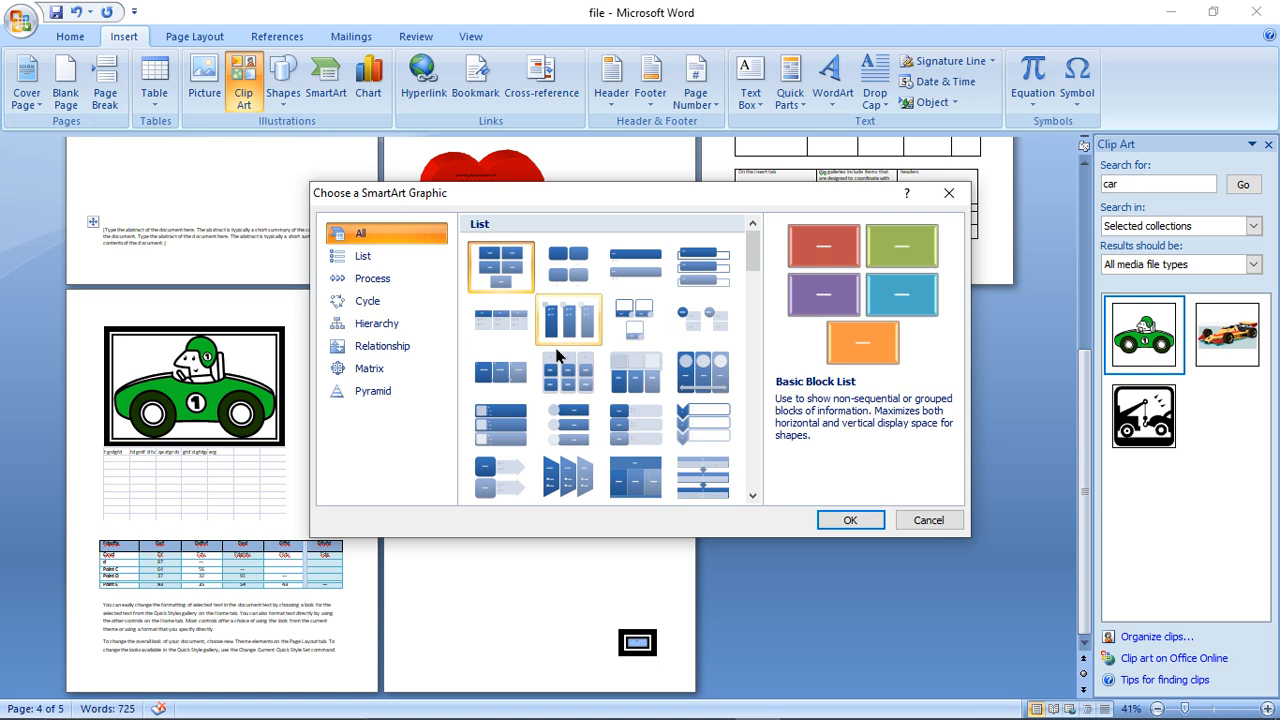
click(404, 255)
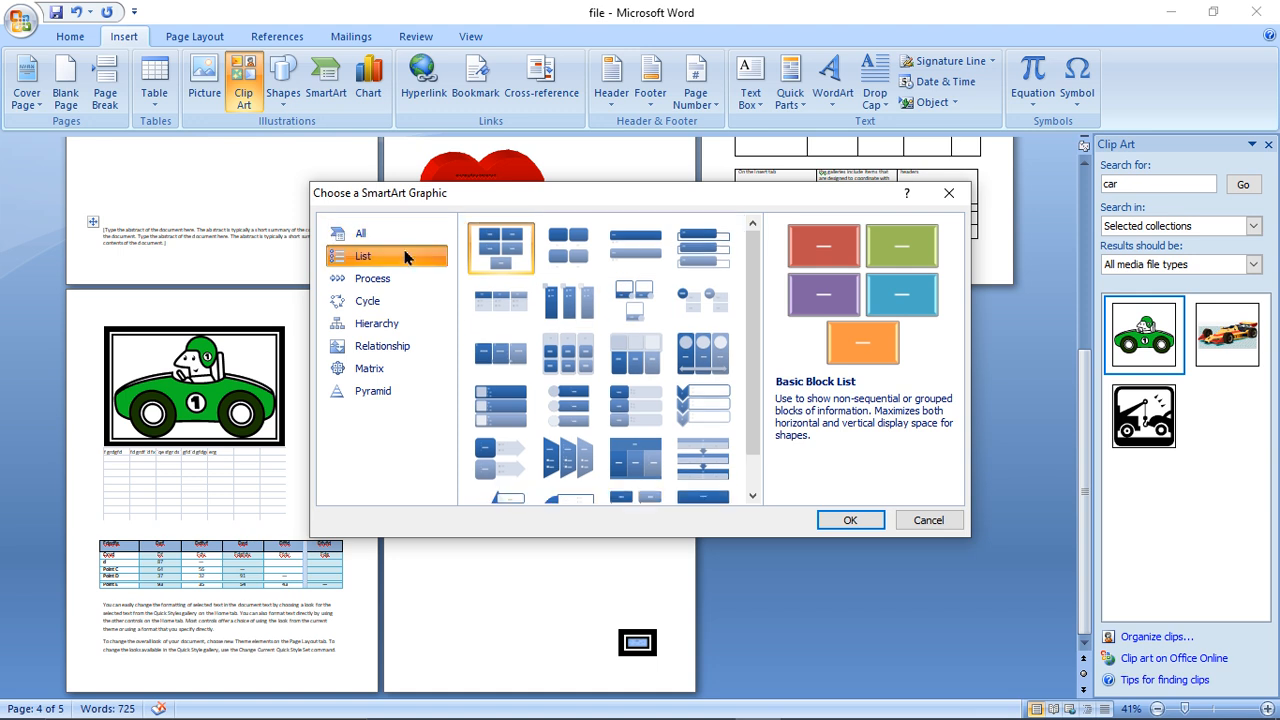
click(400, 278)
click(402, 301)
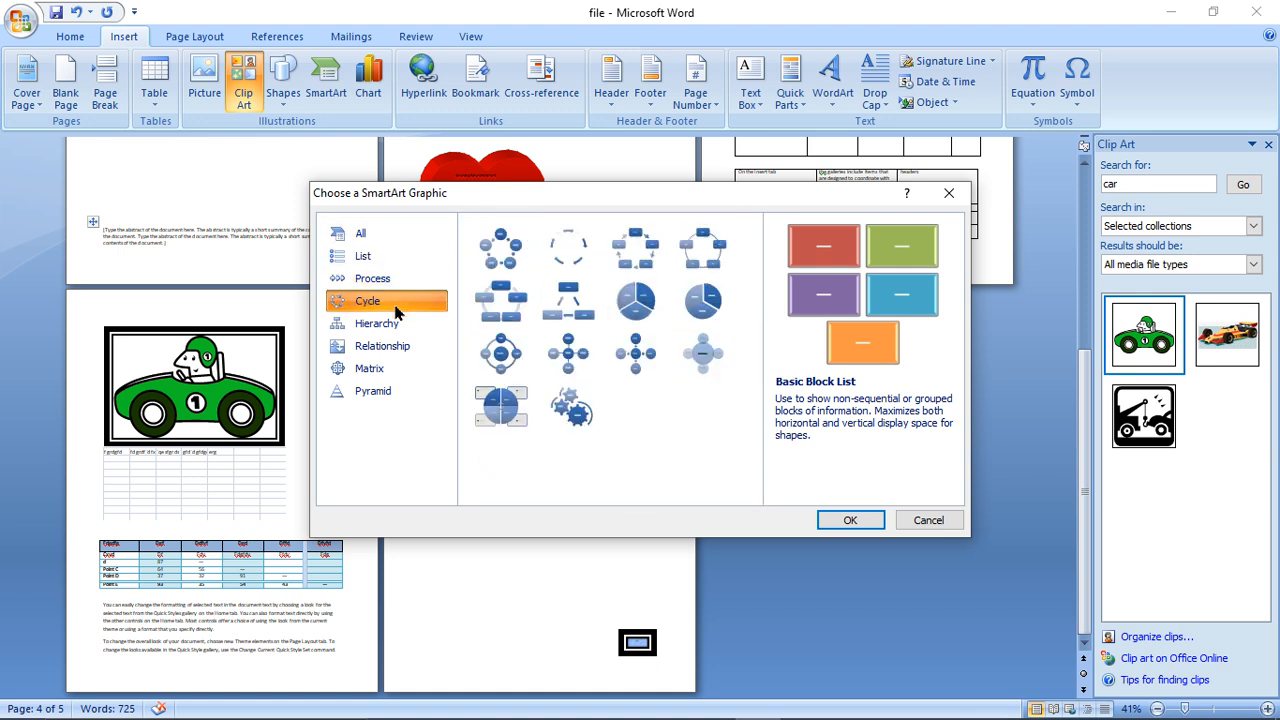
click(398, 346)
click(396, 364)
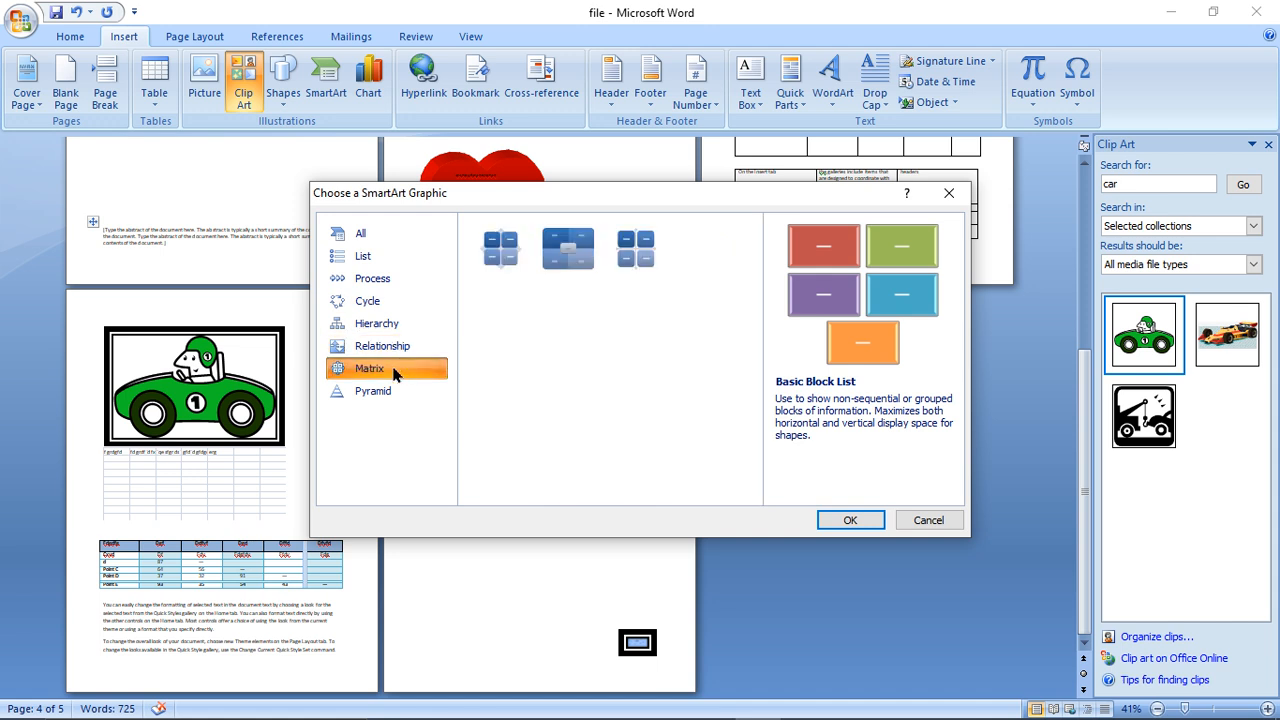
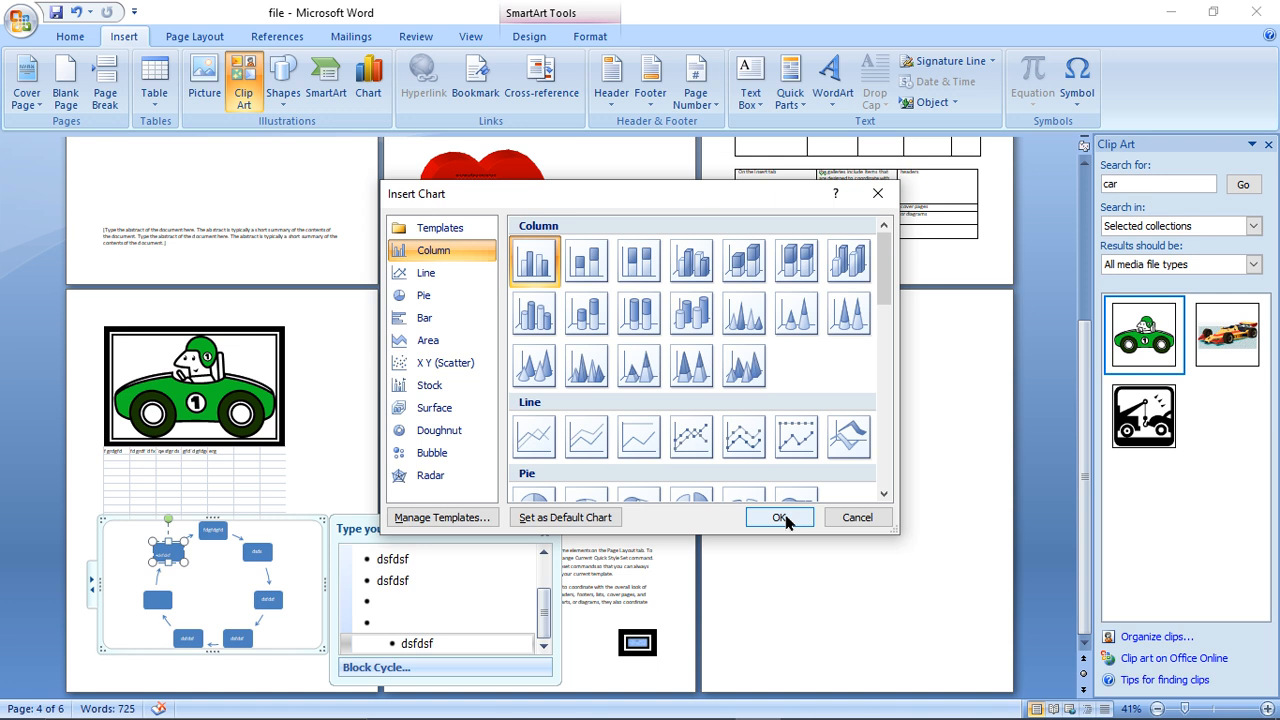
- Examine the Line, Pie, Bar, Area, X Y (Scatter), Stock, Surface, Doughnut and Radar chart categories
click(448, 274)
click(460, 298)
click(455, 322)
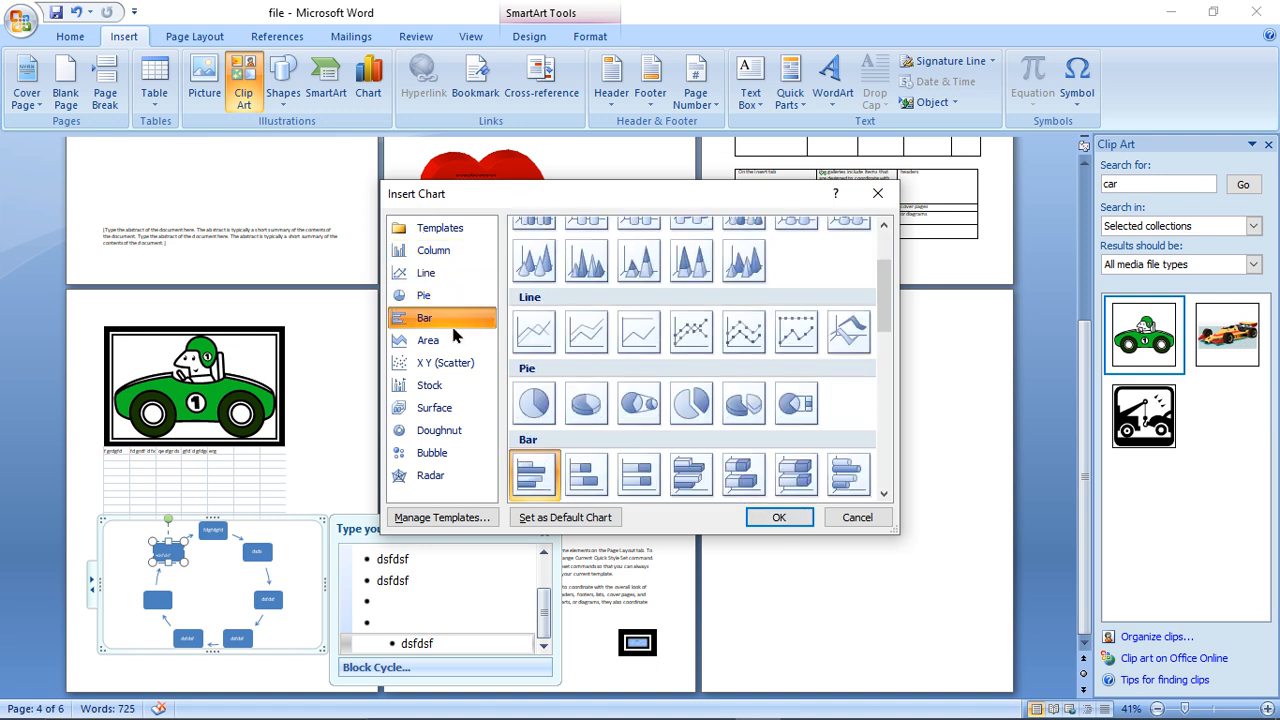
click(452, 342)
click(450, 364)
click(452, 386)
click(438, 408)
click(440, 430)
click(435, 475)
click(444, 341)
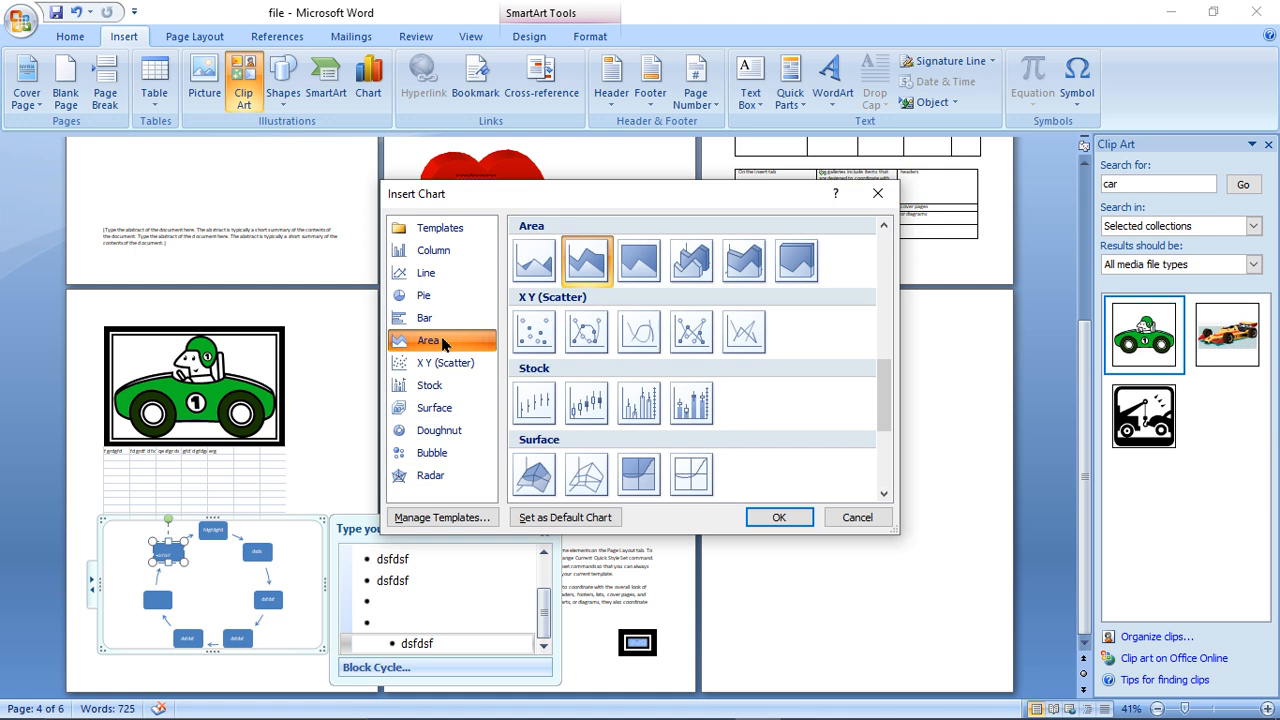
- Insert a clustered column chart, the first type in the Column category
click(440, 251)
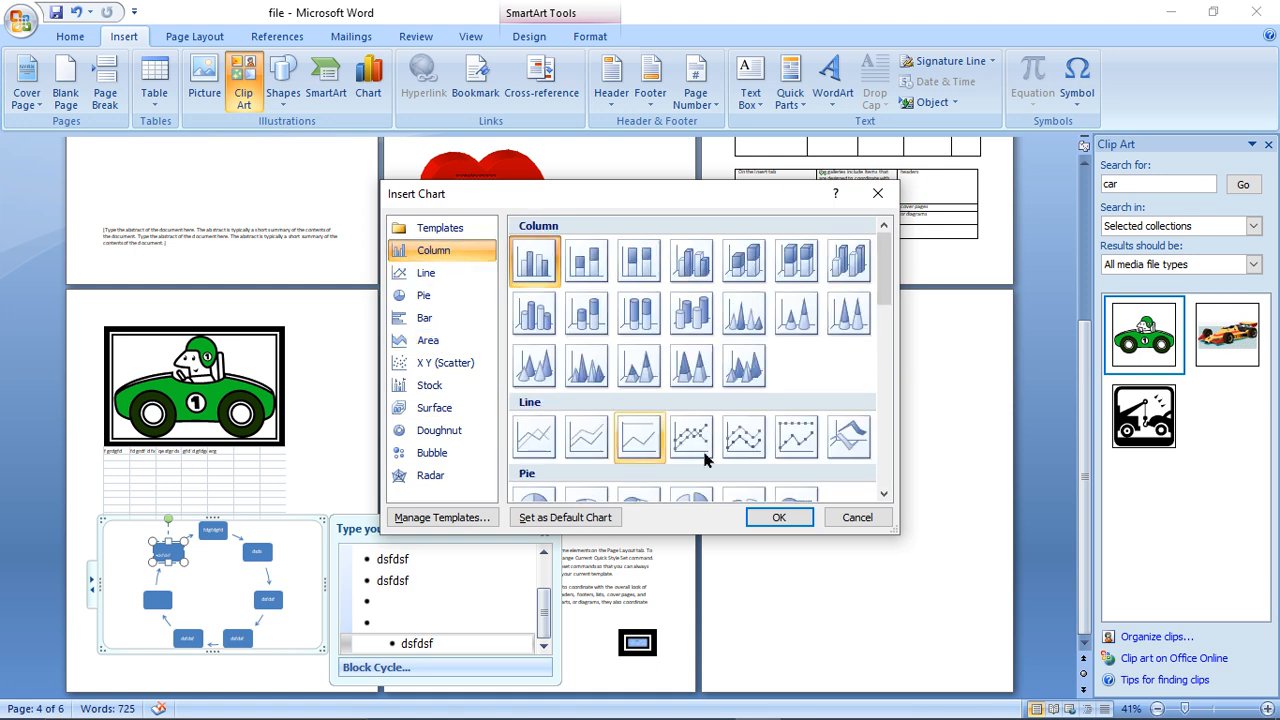
click(764, 515)
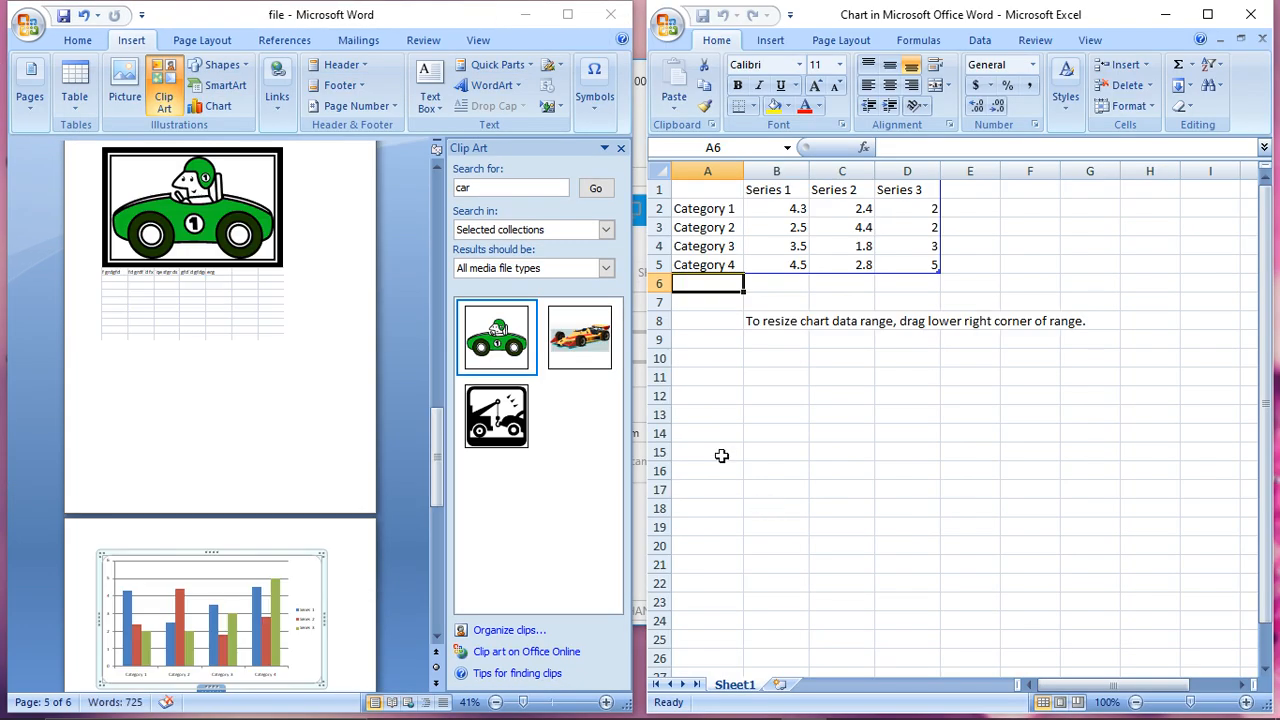
- Enter the heading Name in cell A1 of the chart's data sheet
click(710, 206)
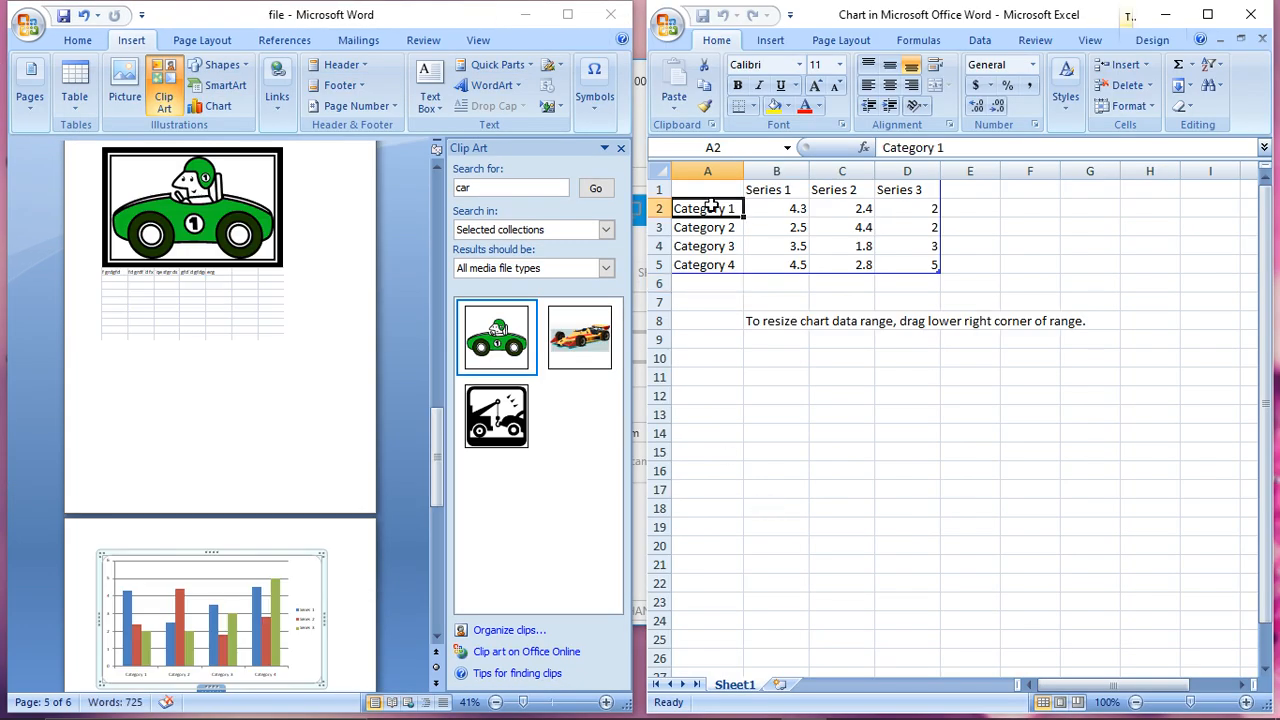
click(726, 190)
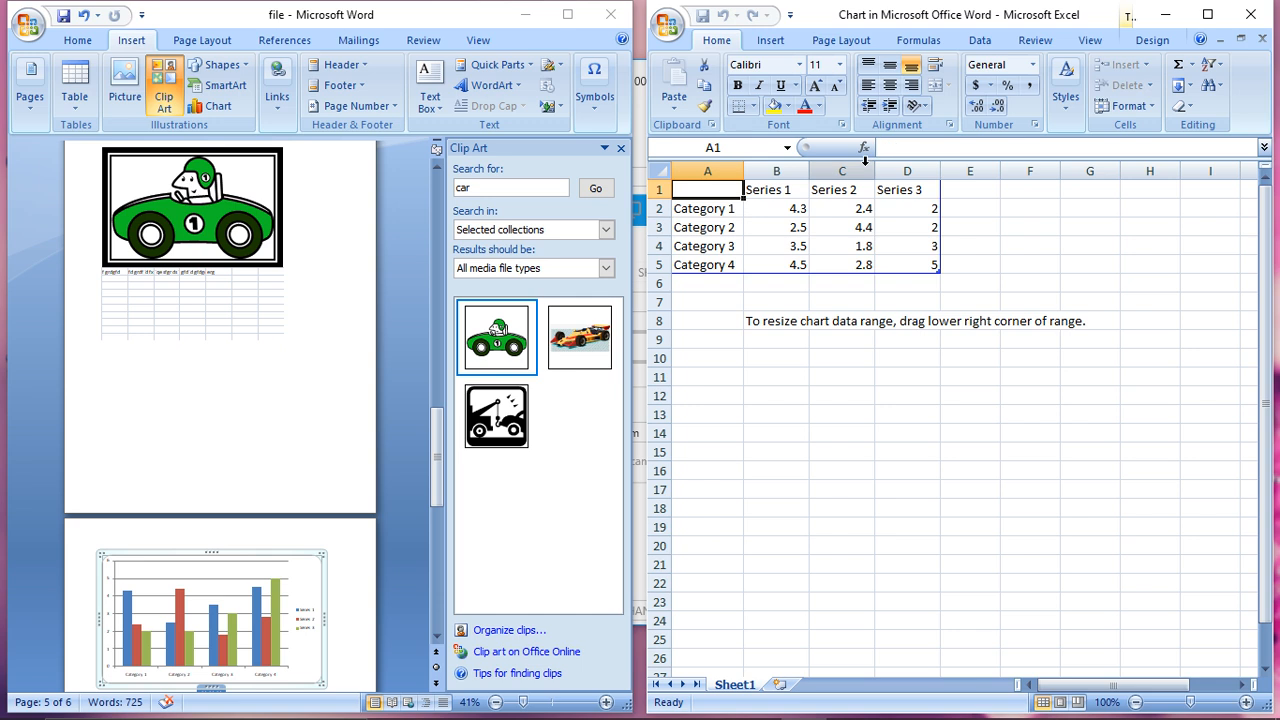
text(Name)
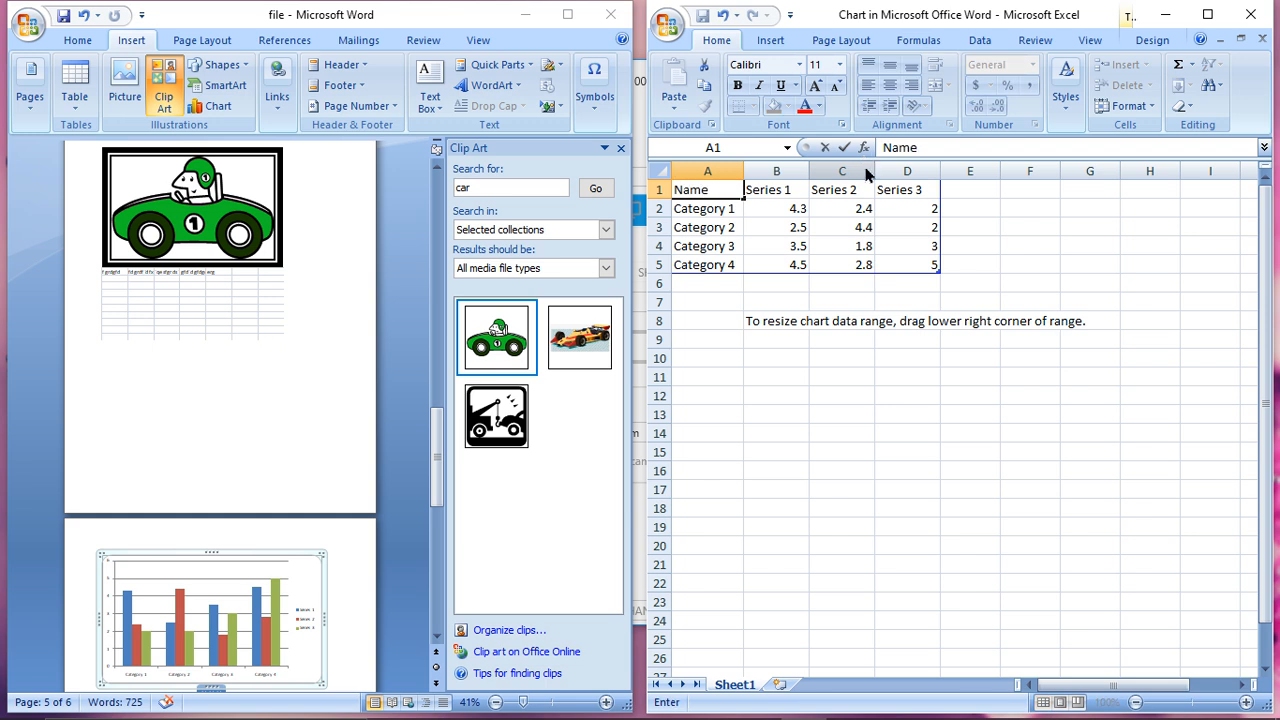
key(Return)
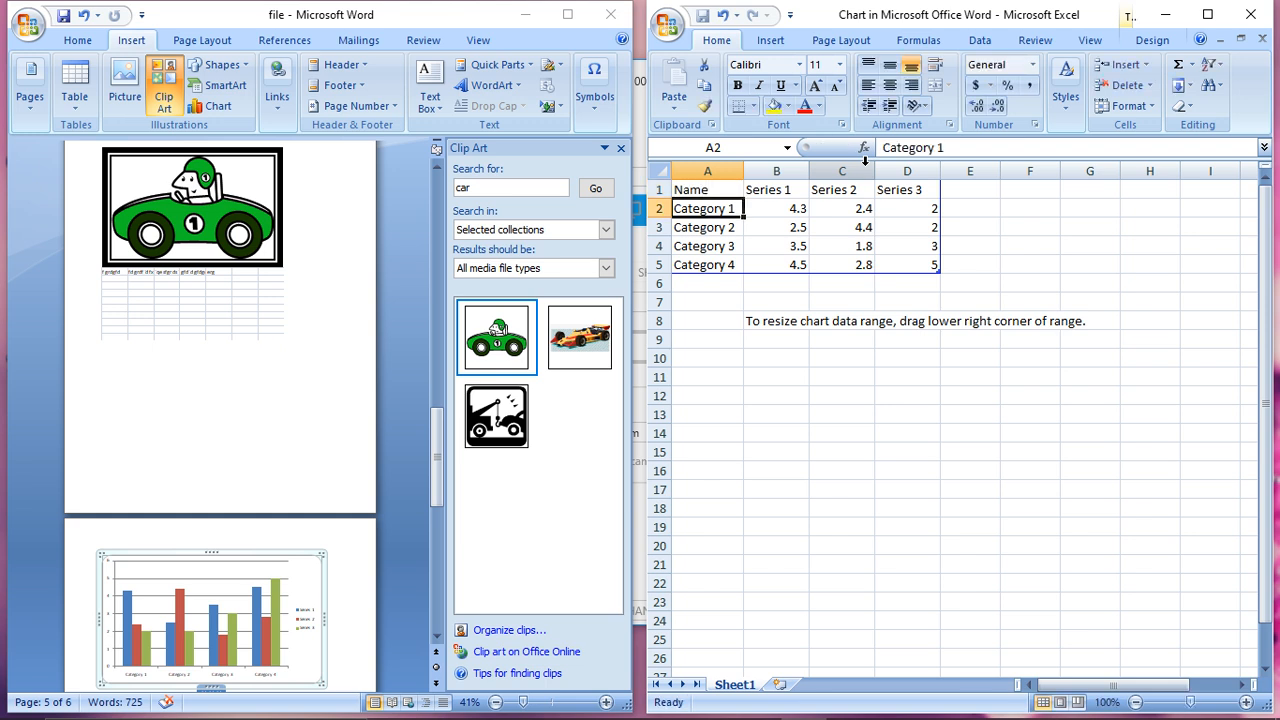
- Replace the four category labels in cells A2 to A5 with four people's first names
text(A)
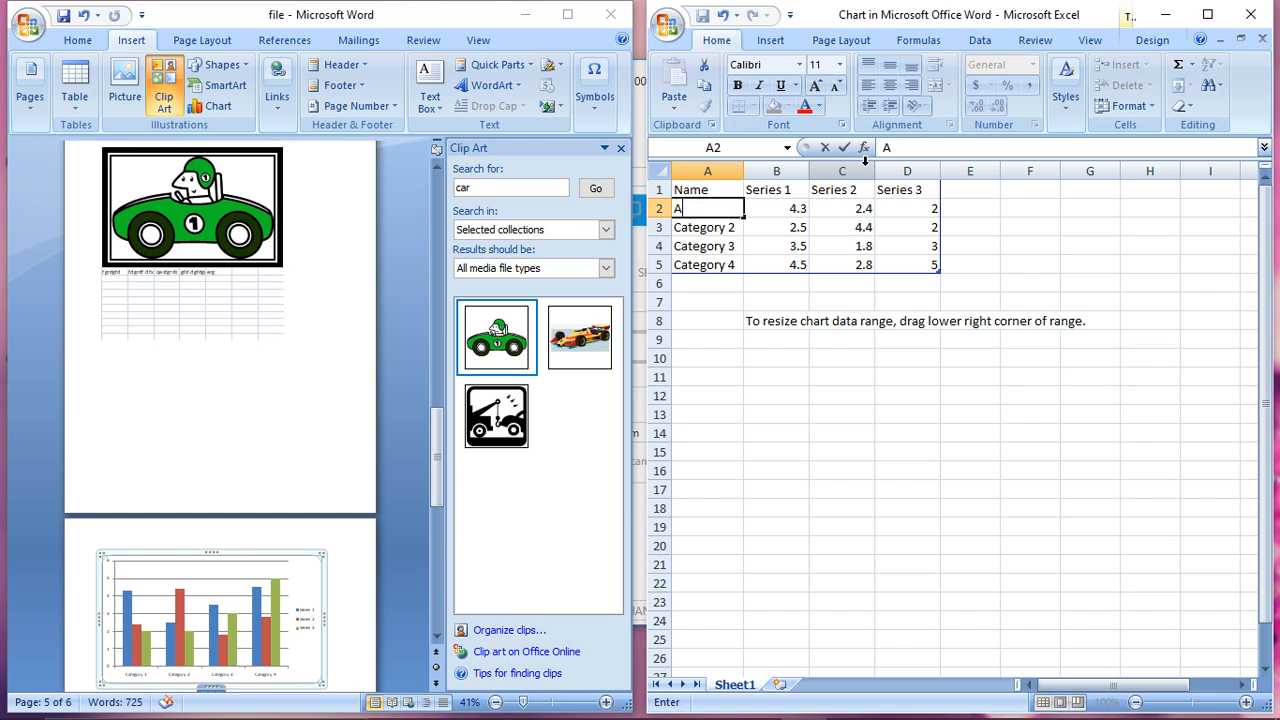
text(ashish)
key(Return)
text(Jayesh)
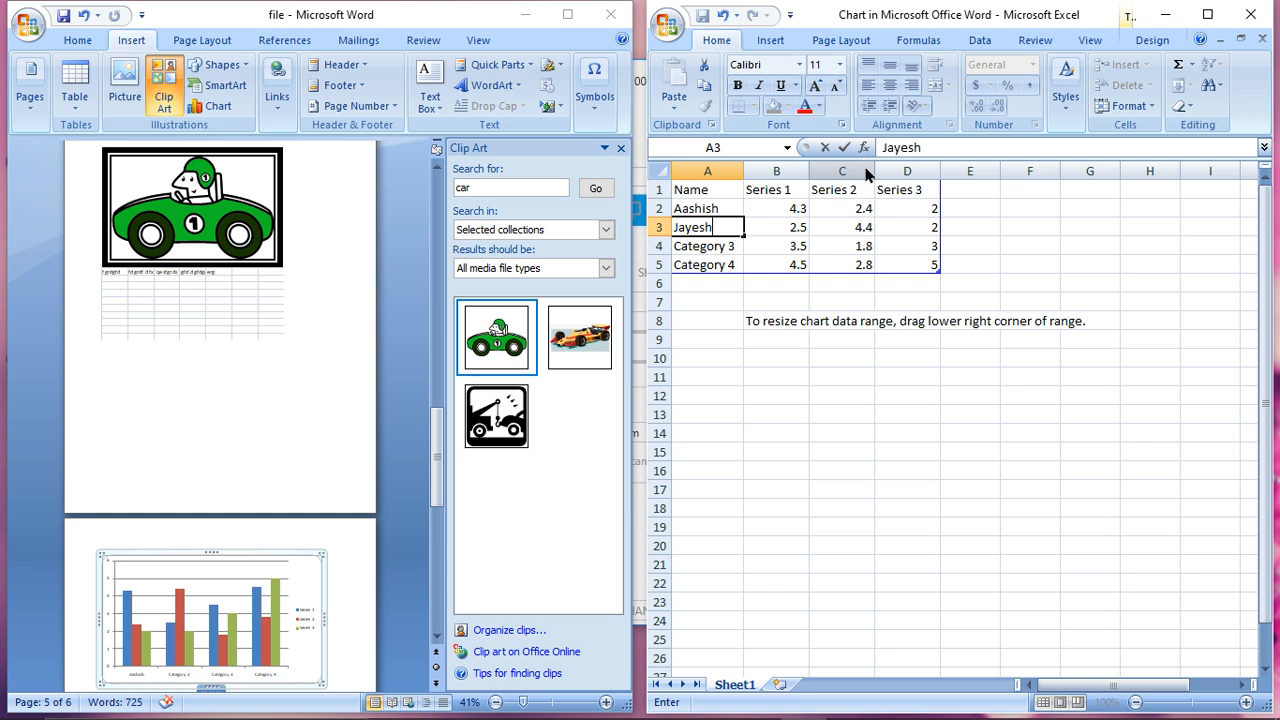
key(Return)
text(Ram)
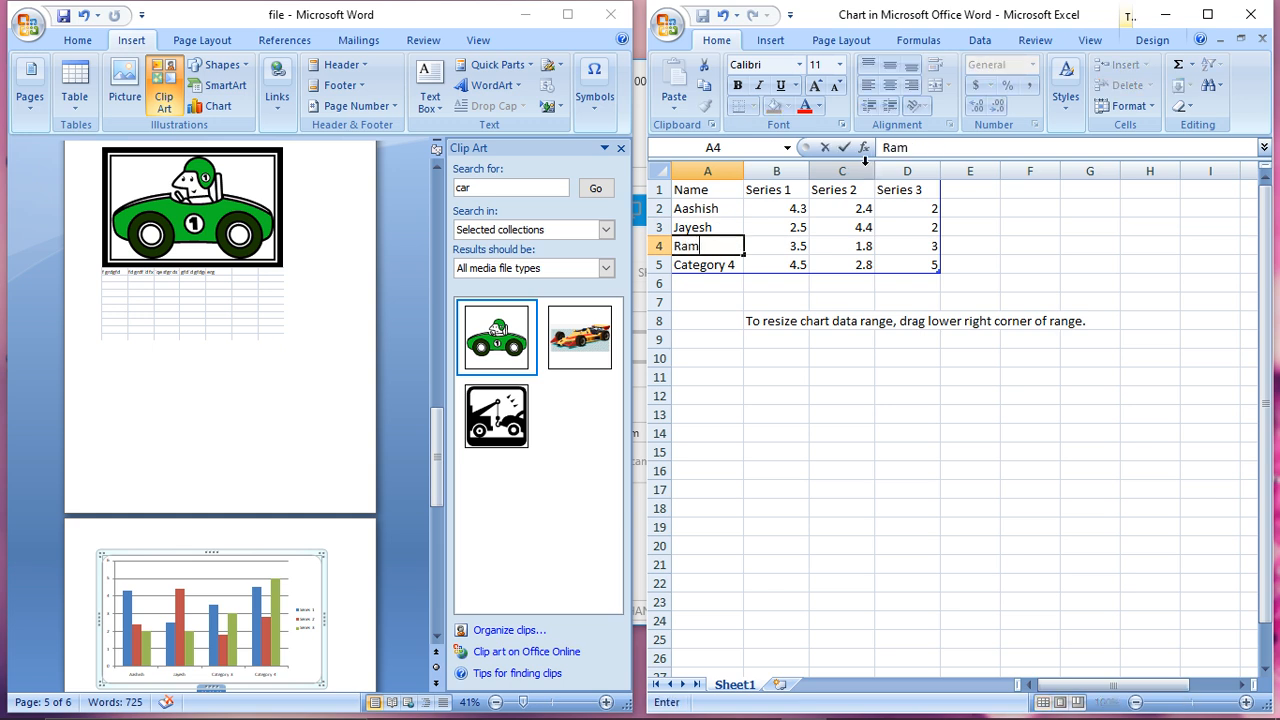
key(Return)
text(Sg=)
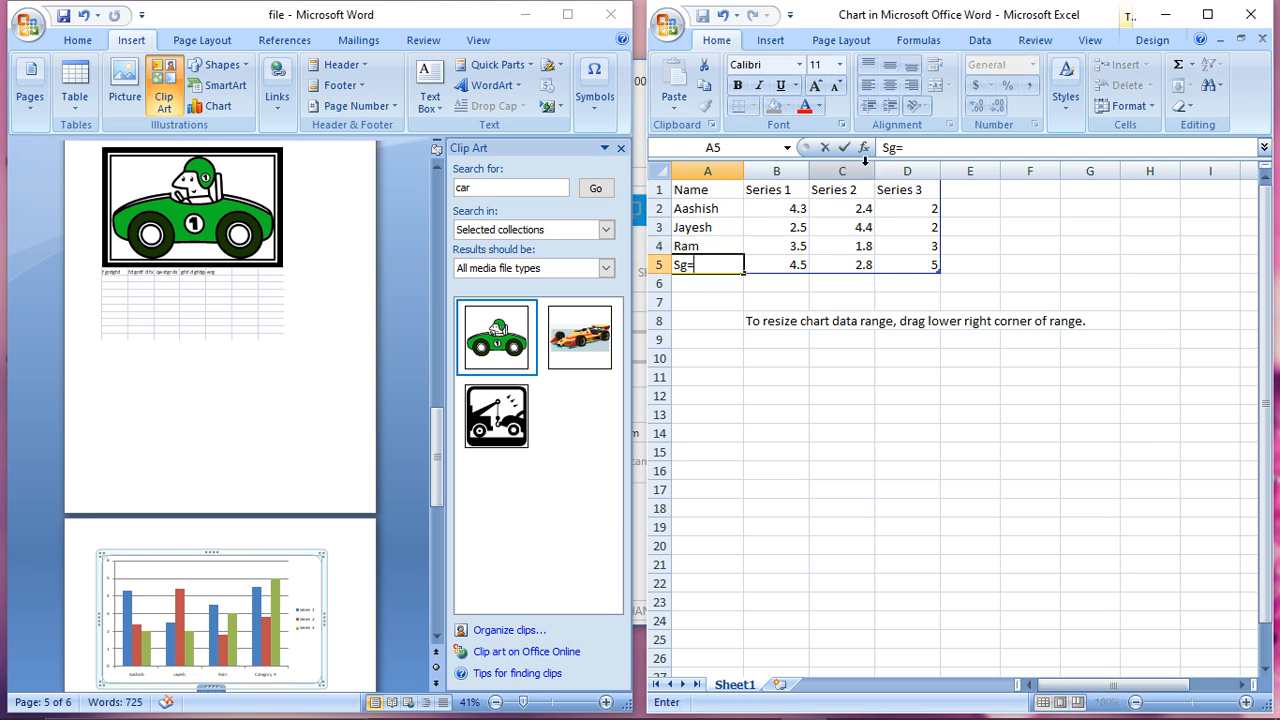
text(gh)
text(am)
- Rename the three series headings in cells B1 to D1 as 2020, 2021 and 2022
click(776, 192)
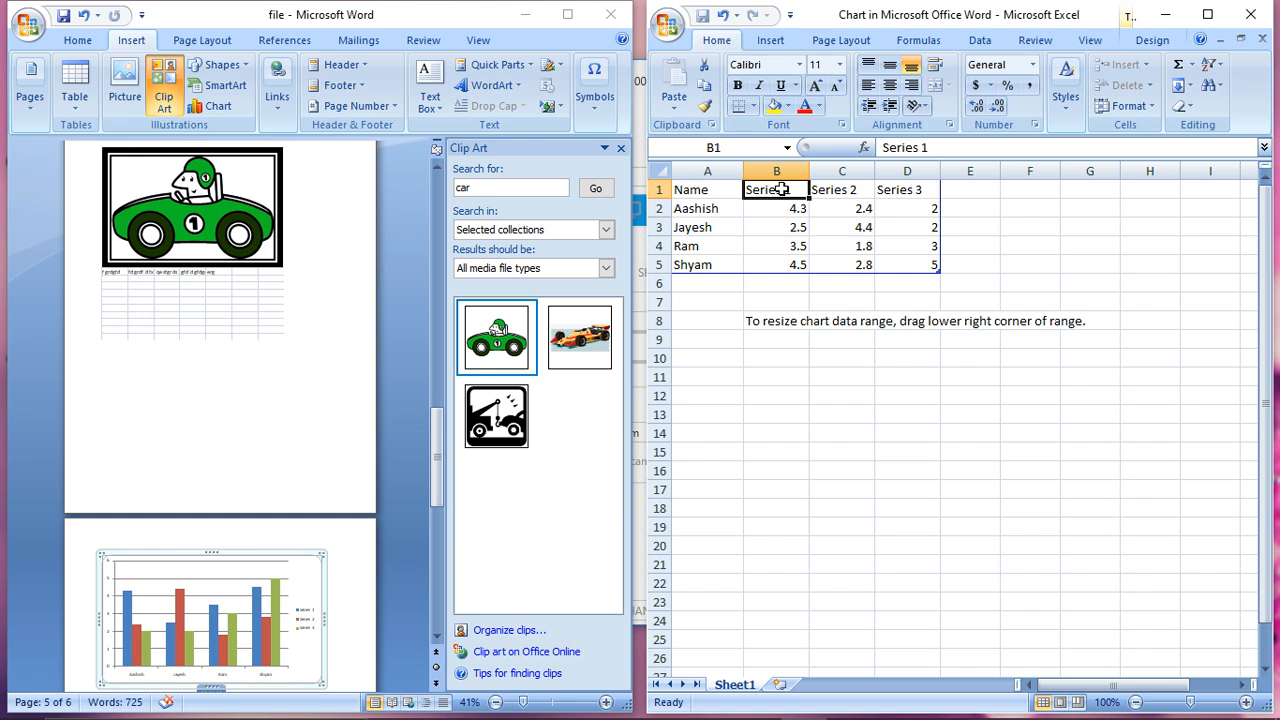
text(2020)
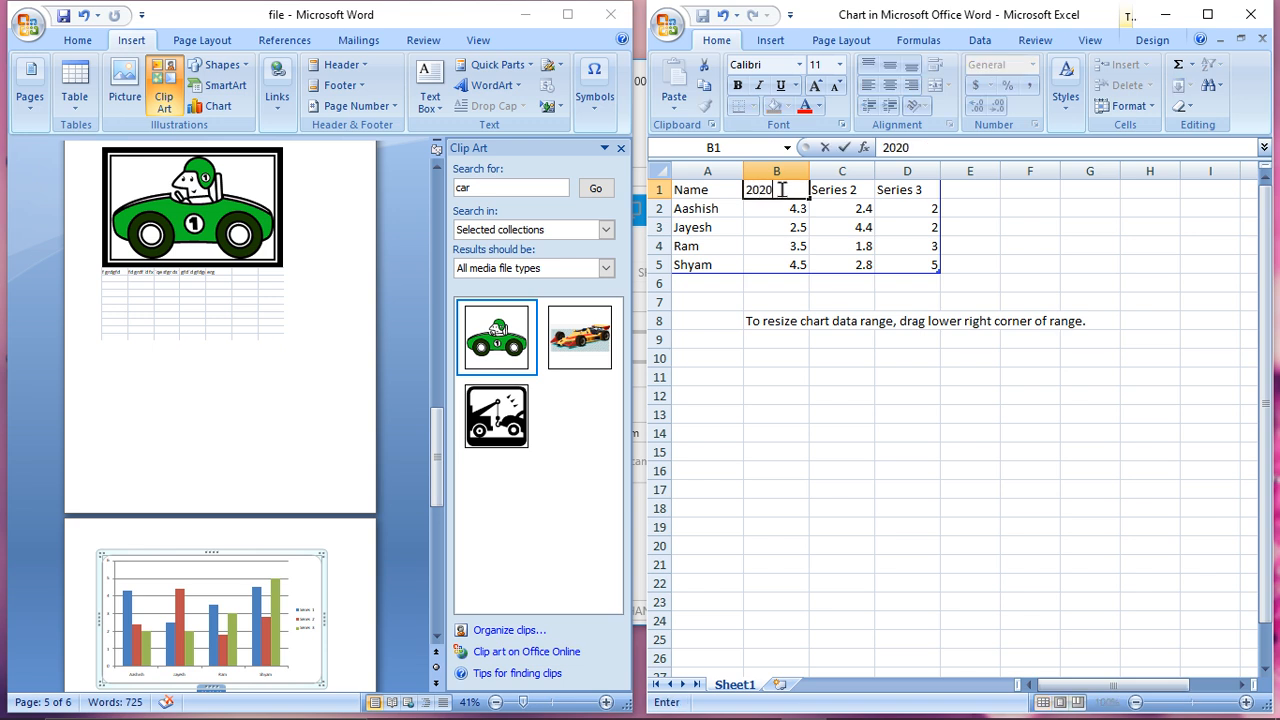
key(Tab)
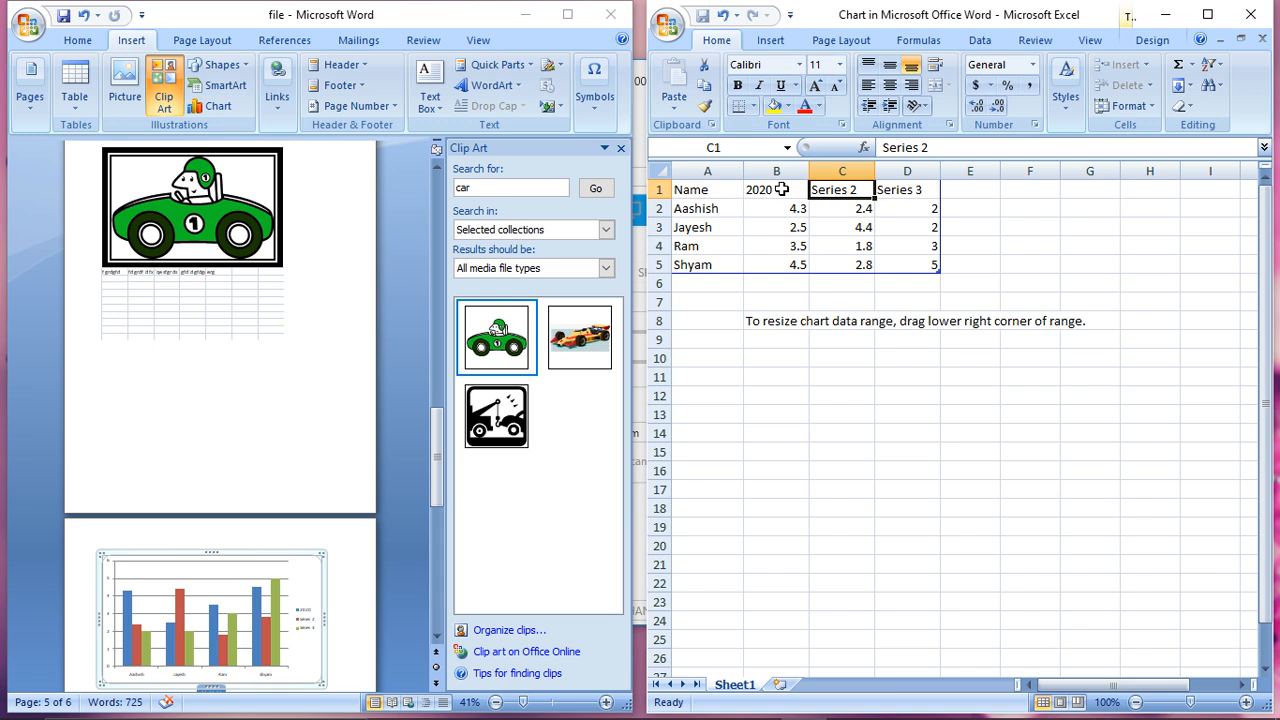
text(202)
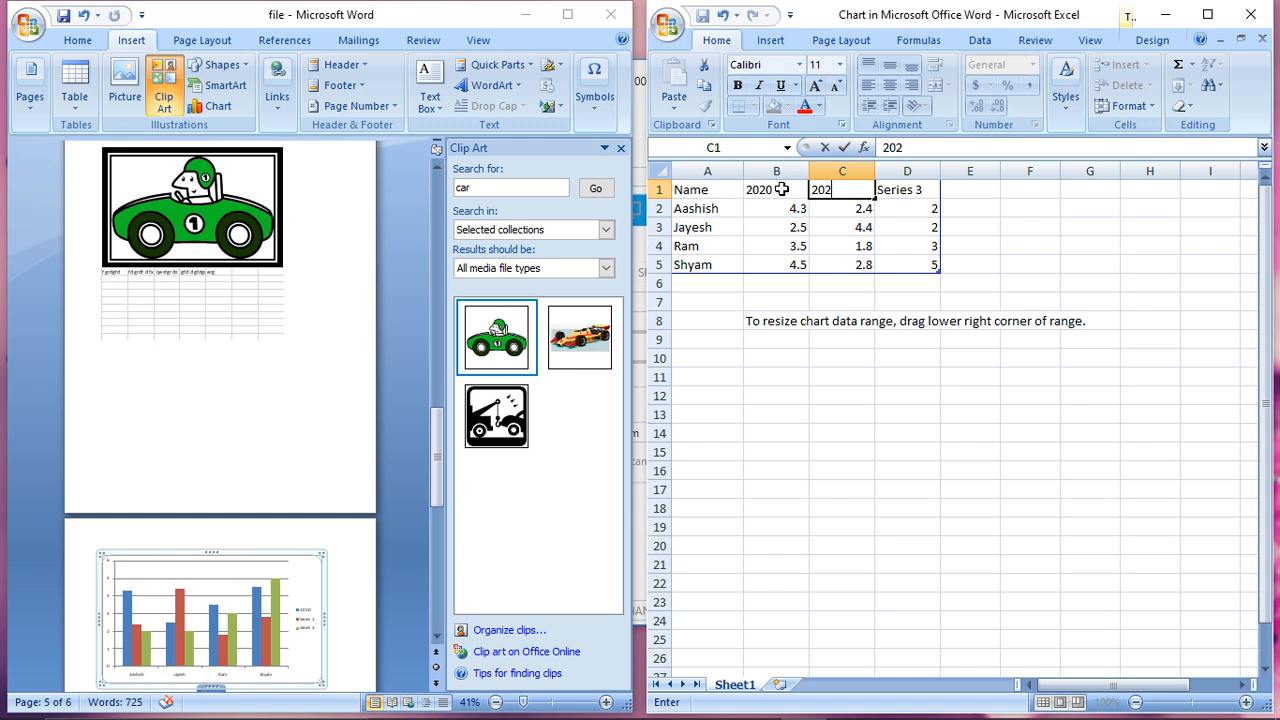
text(21)
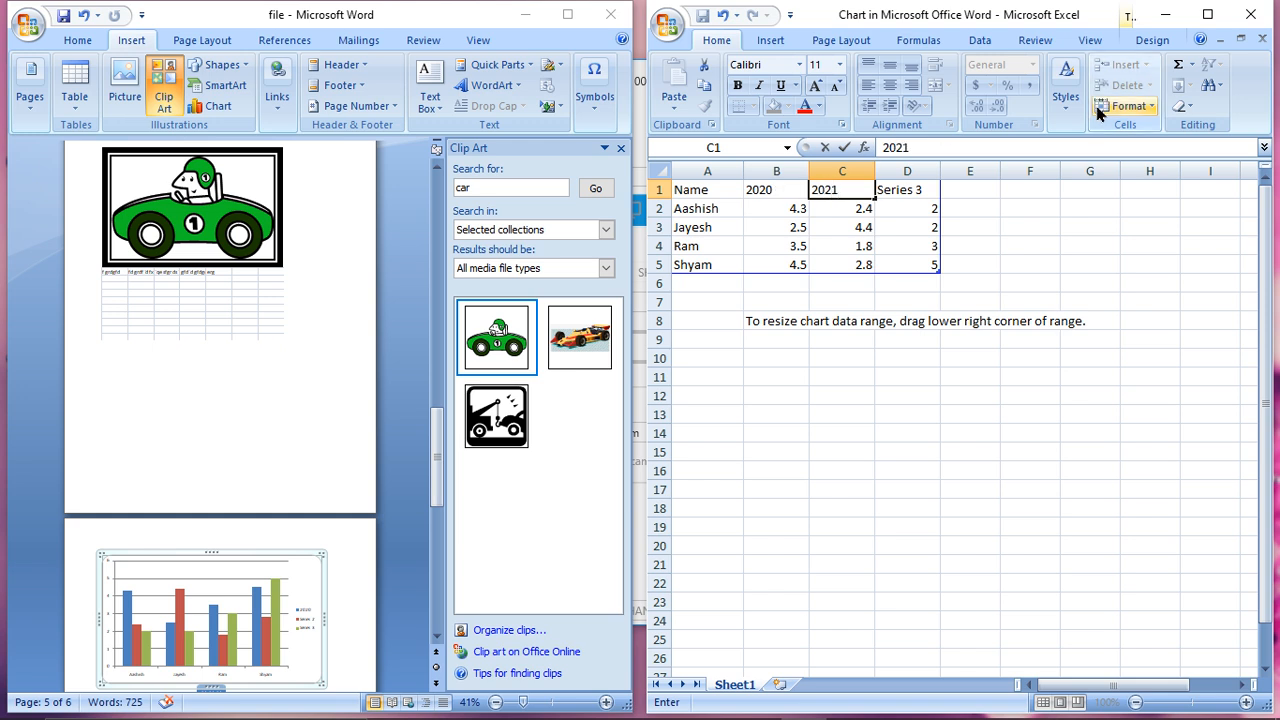
click(912, 191)
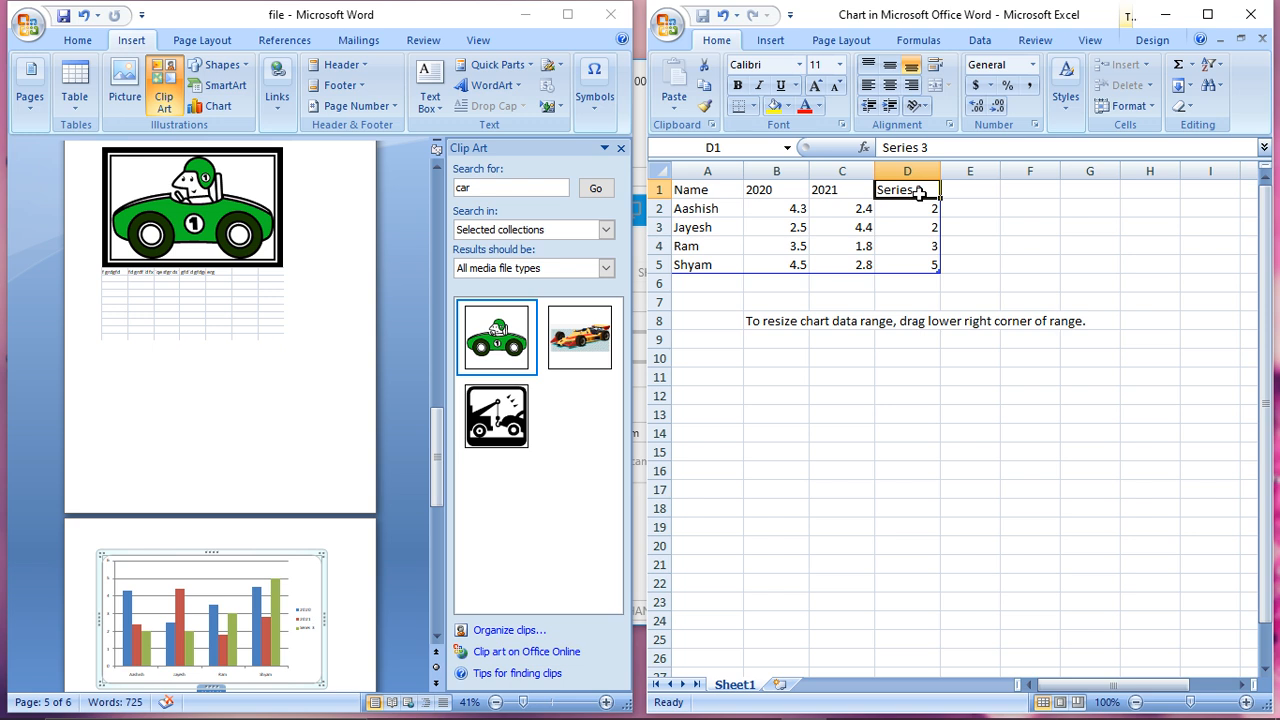
text(2022)
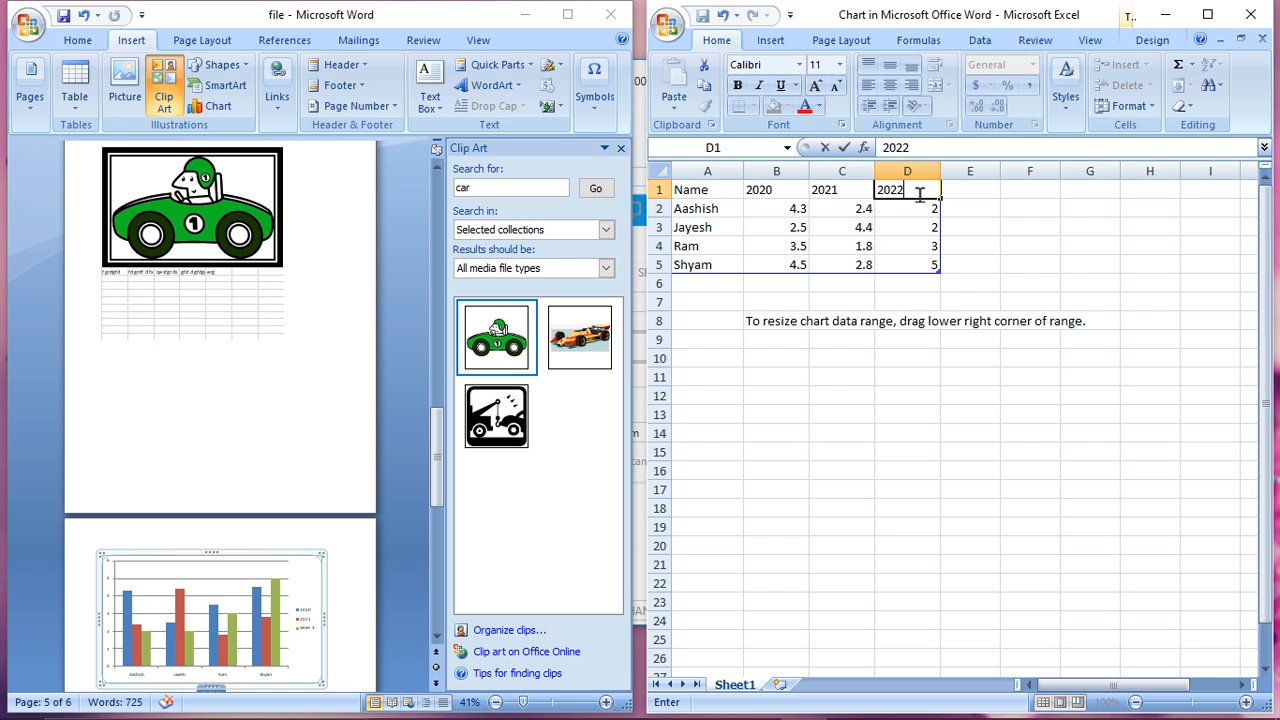
- Enter the first person's values 50, 65 and 67 in cells B2 to D2
click(781, 227)
click(788, 209)
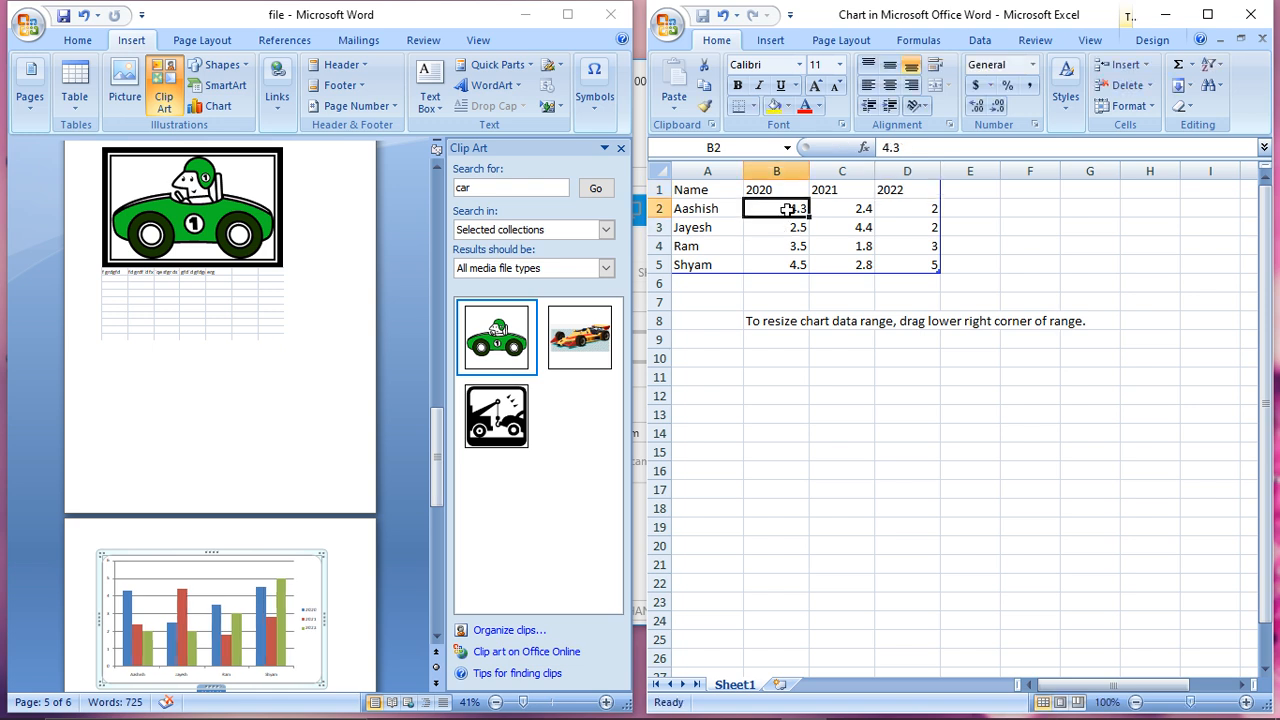
text(50)
key(Tab)
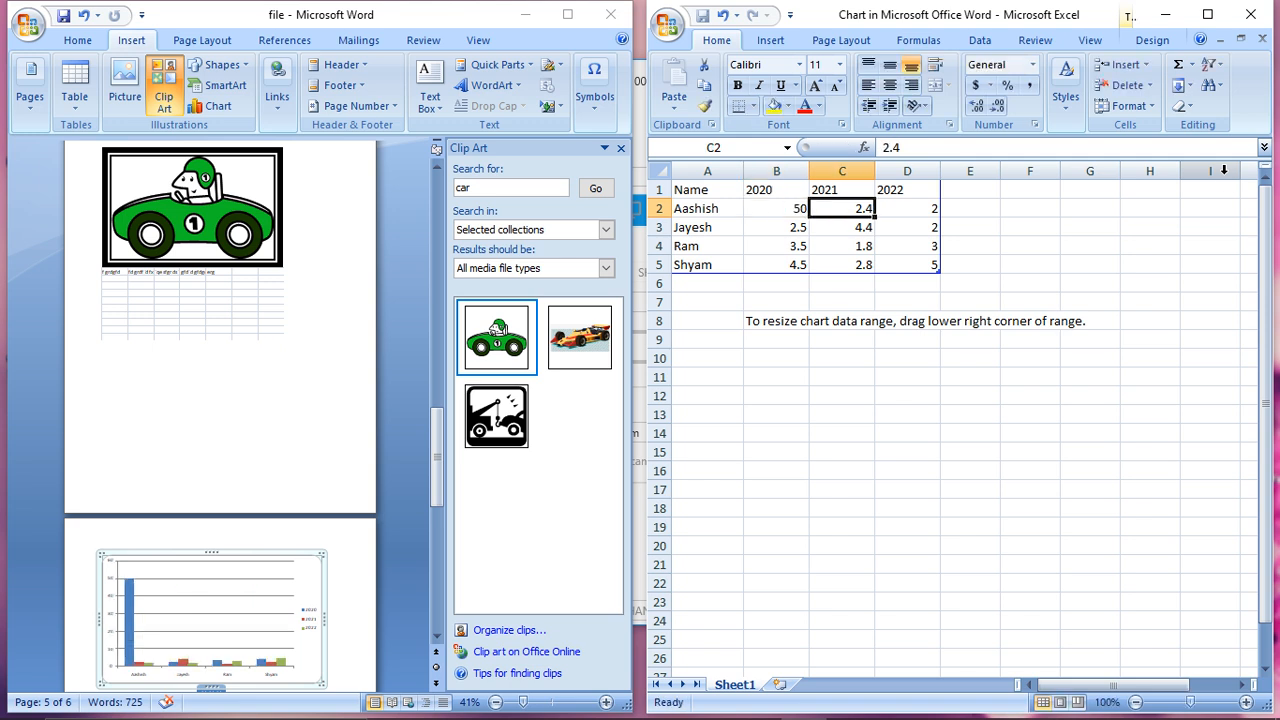
text(665)
key(Right)
key(Left)
text(65)
key(Tab)
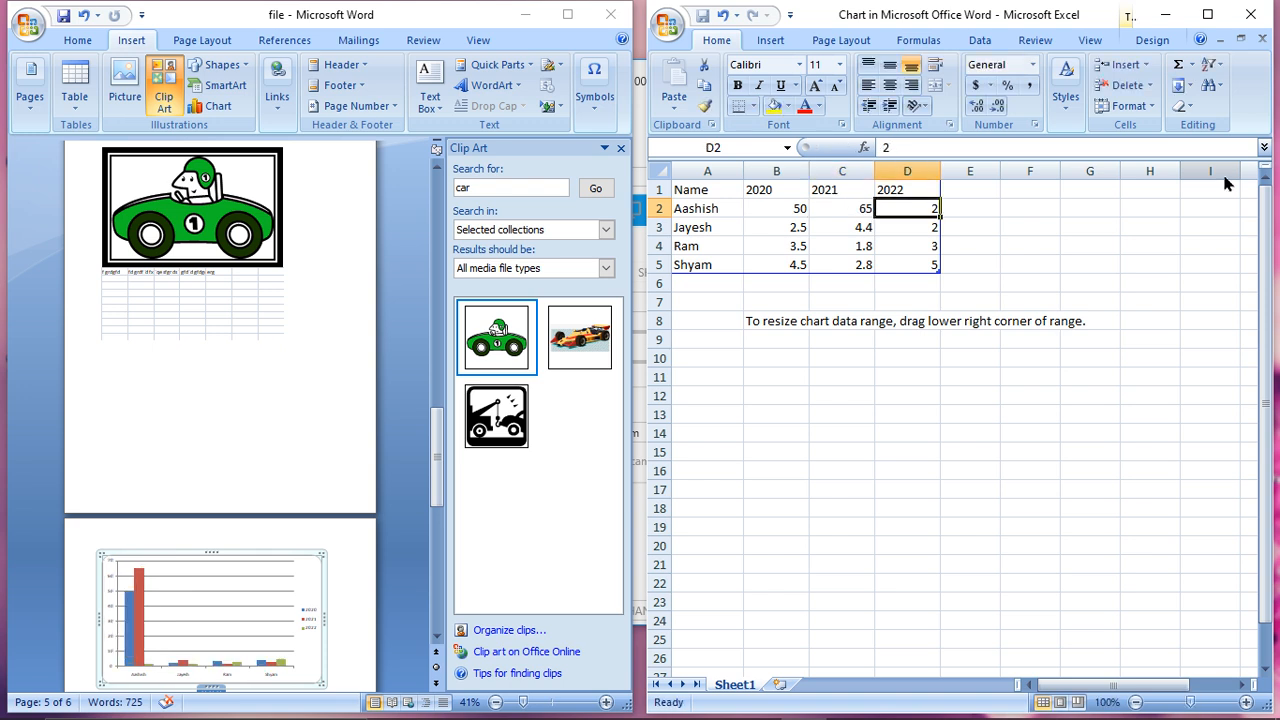
text(67)
- Enter the second person's values 78, 78 and 58 in cells B3 to D3
key(Down)
key(Left)
key(Left)
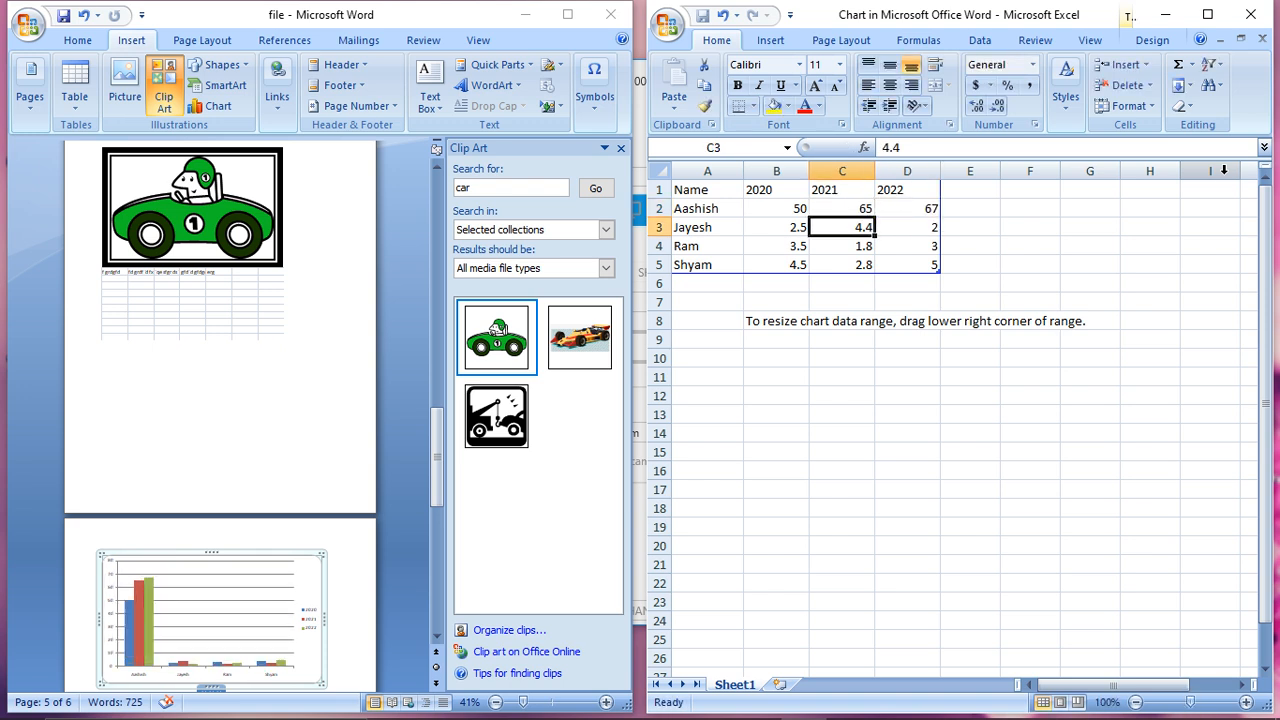
text(78)
key(Tab)
text(7)
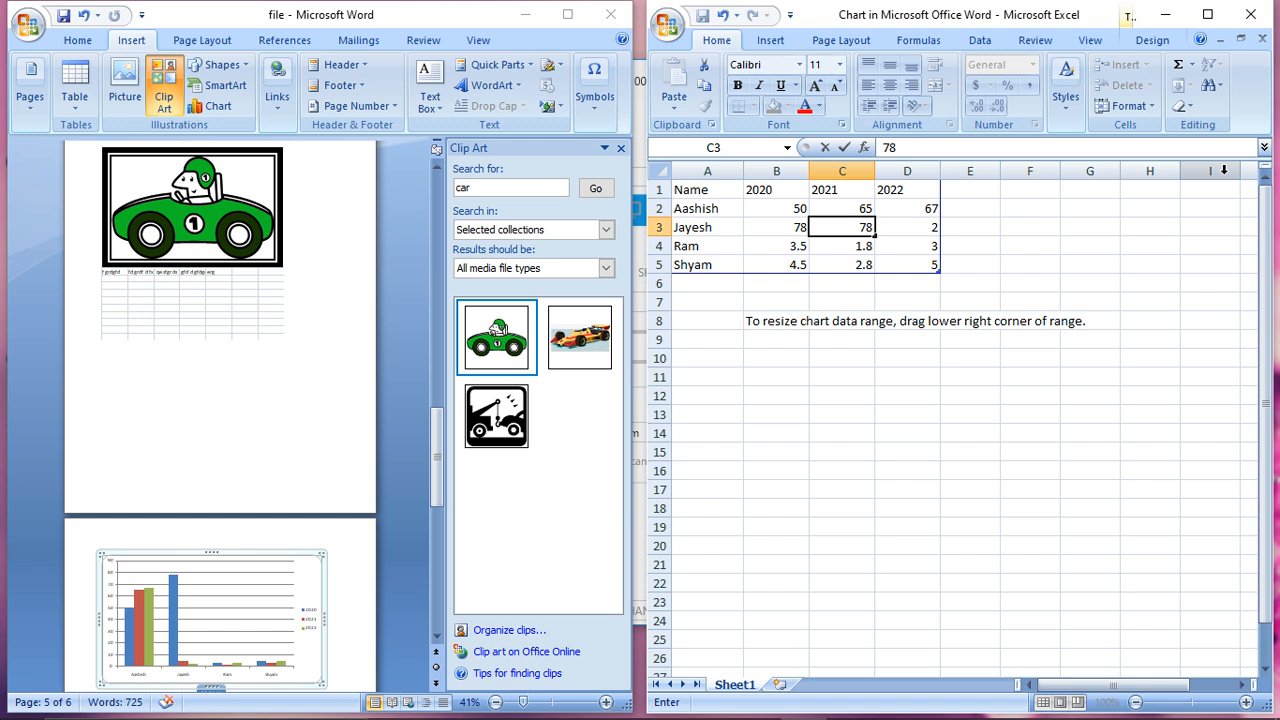
text(8)
key(Tab)
text(5)
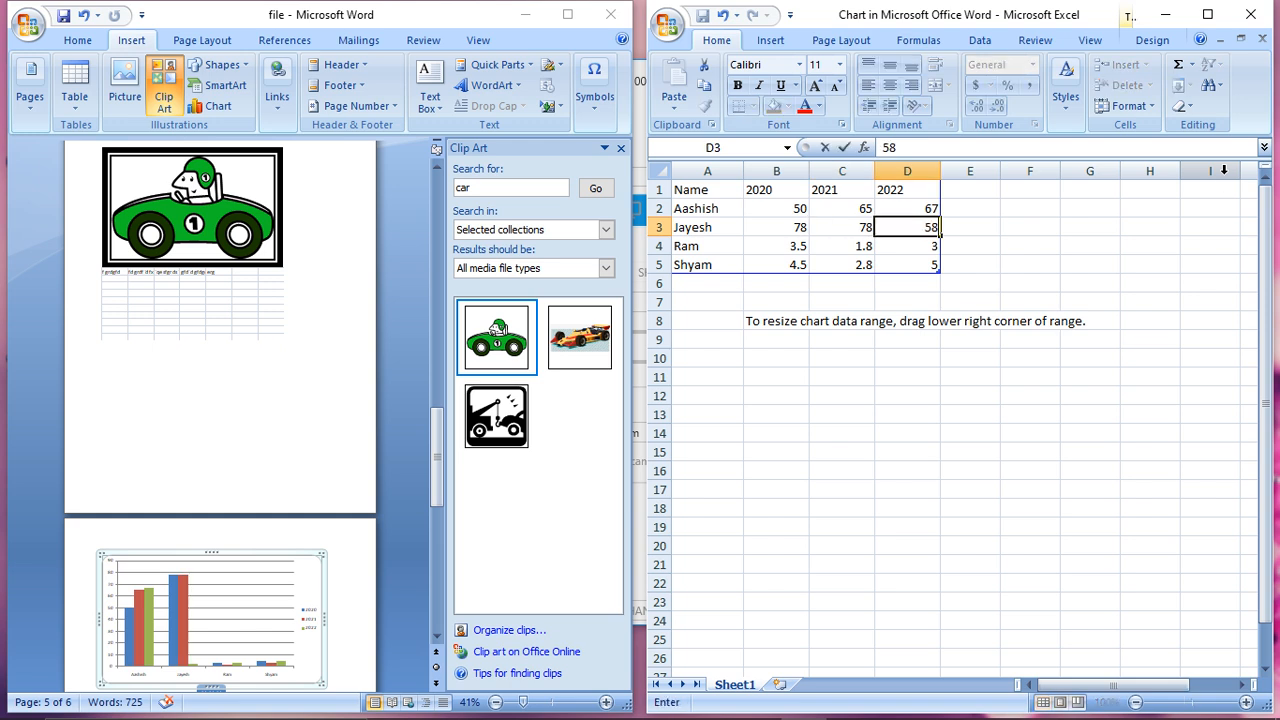
- Enter the third person's values 67, 65 and 48 in cells B4 to D4
key(Down)
key(Left)
key(Left)
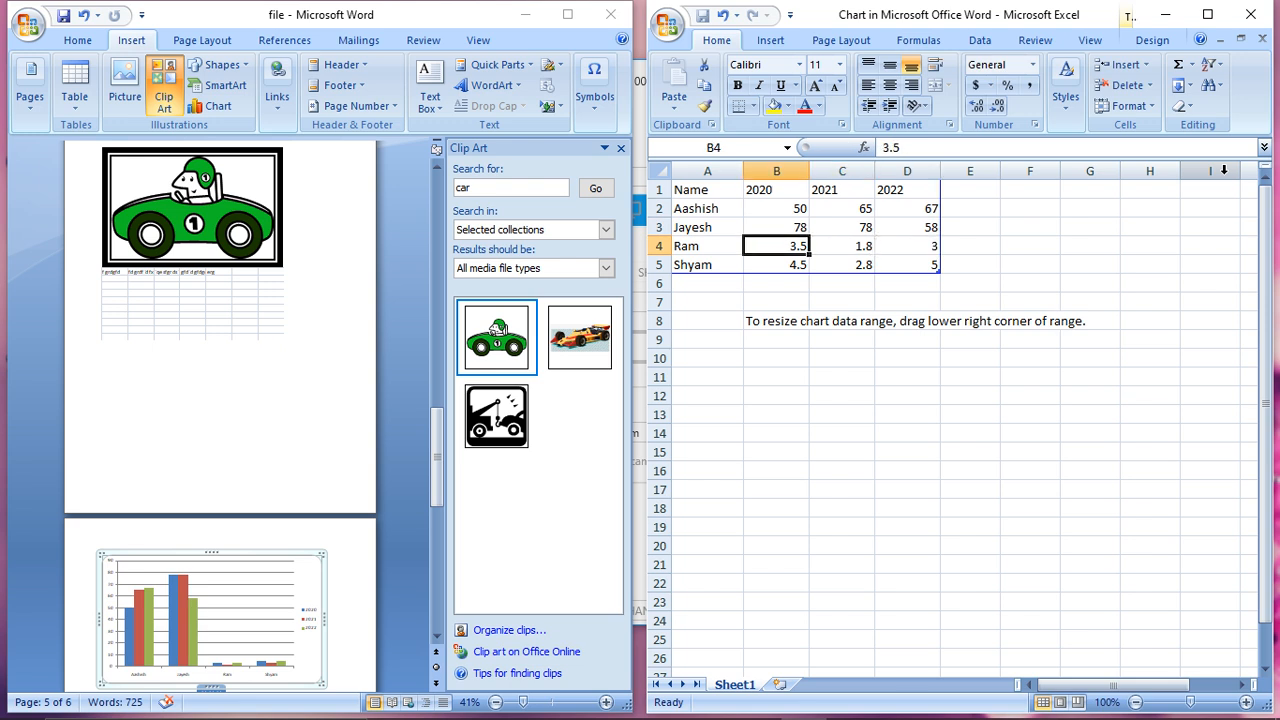
text(67)
key(Tab)
text(65)
key(Tab)
text(4)
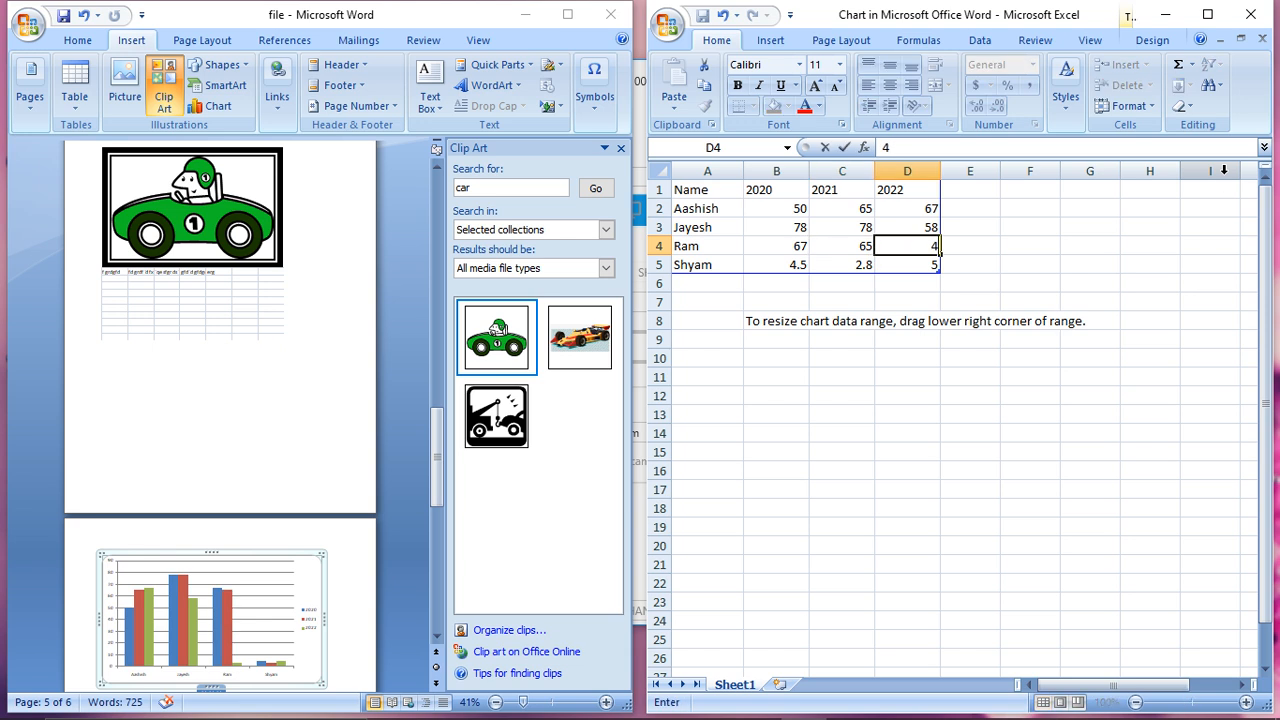
text(8)
- Enter the fourth person's values 56, 80 and 70 in cells B5 to D5 and close the chart's data workbook
key(Down)
key(Left)
key(Left)
text(5)
key(Tab)
text(8)
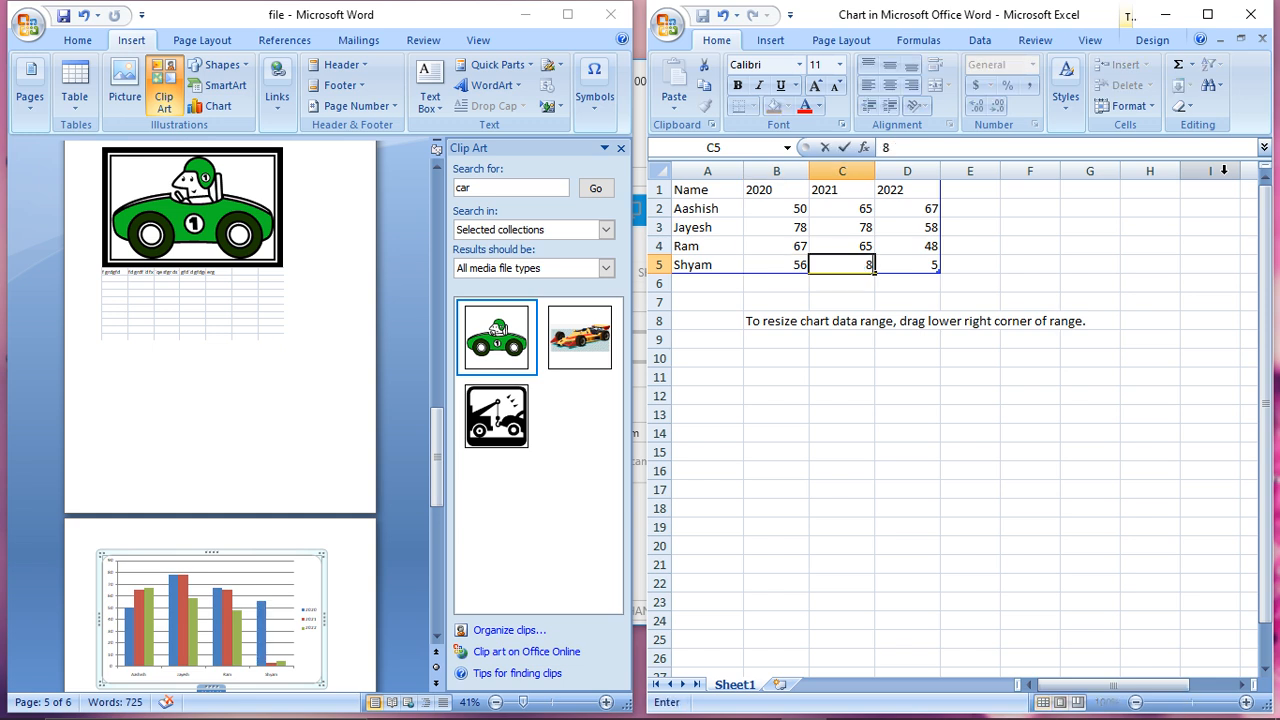
text(0)
key(Return)
key(Return)
key(Up)
key(Up)
key(Right)
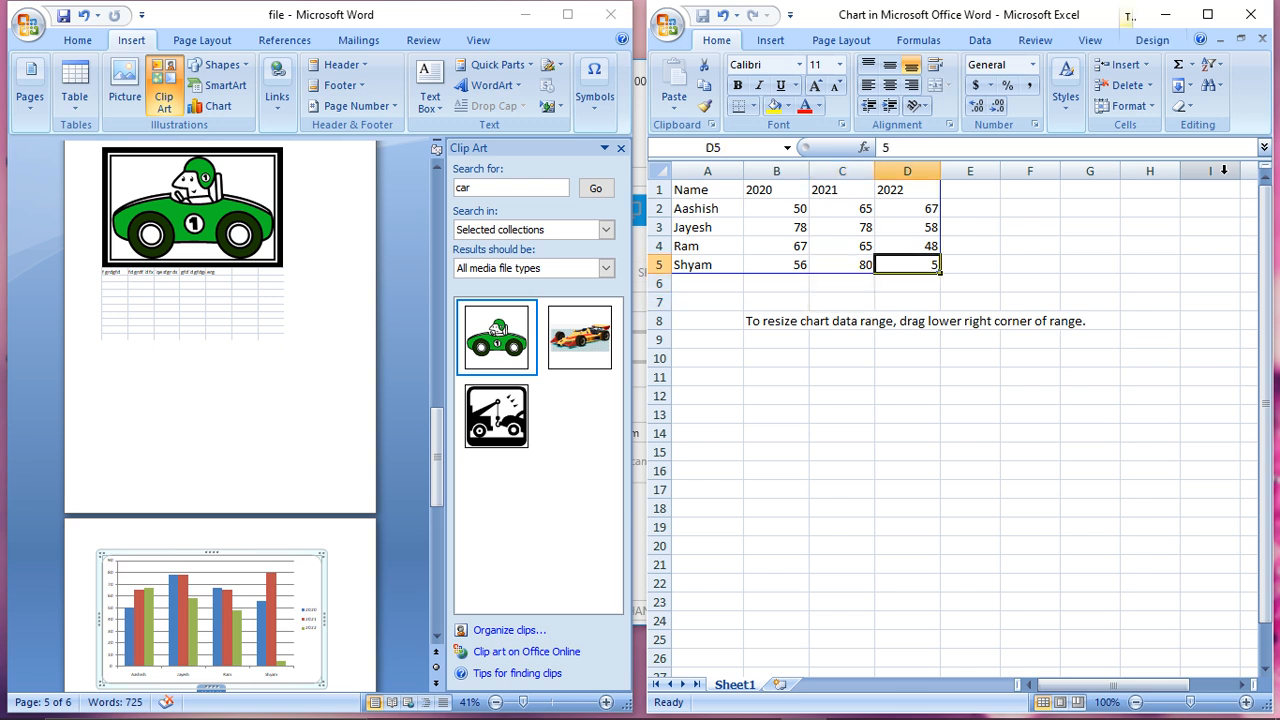
text(70)
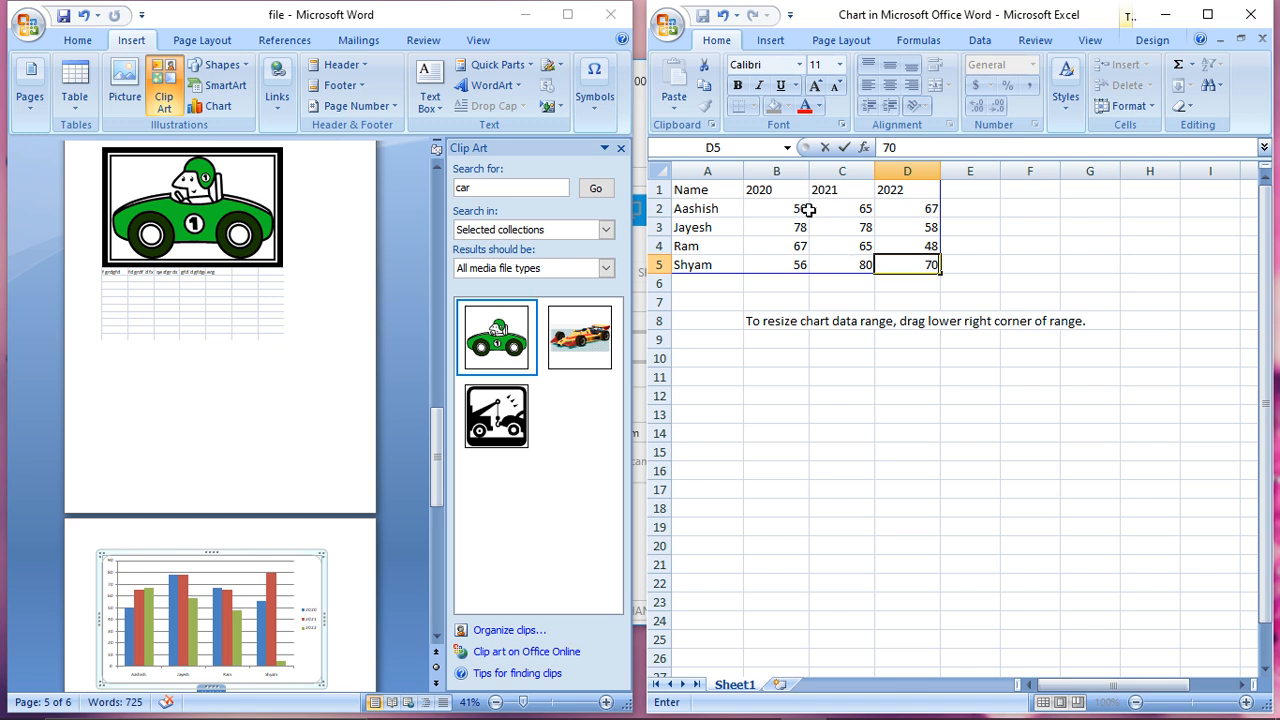
click(1250, 15)
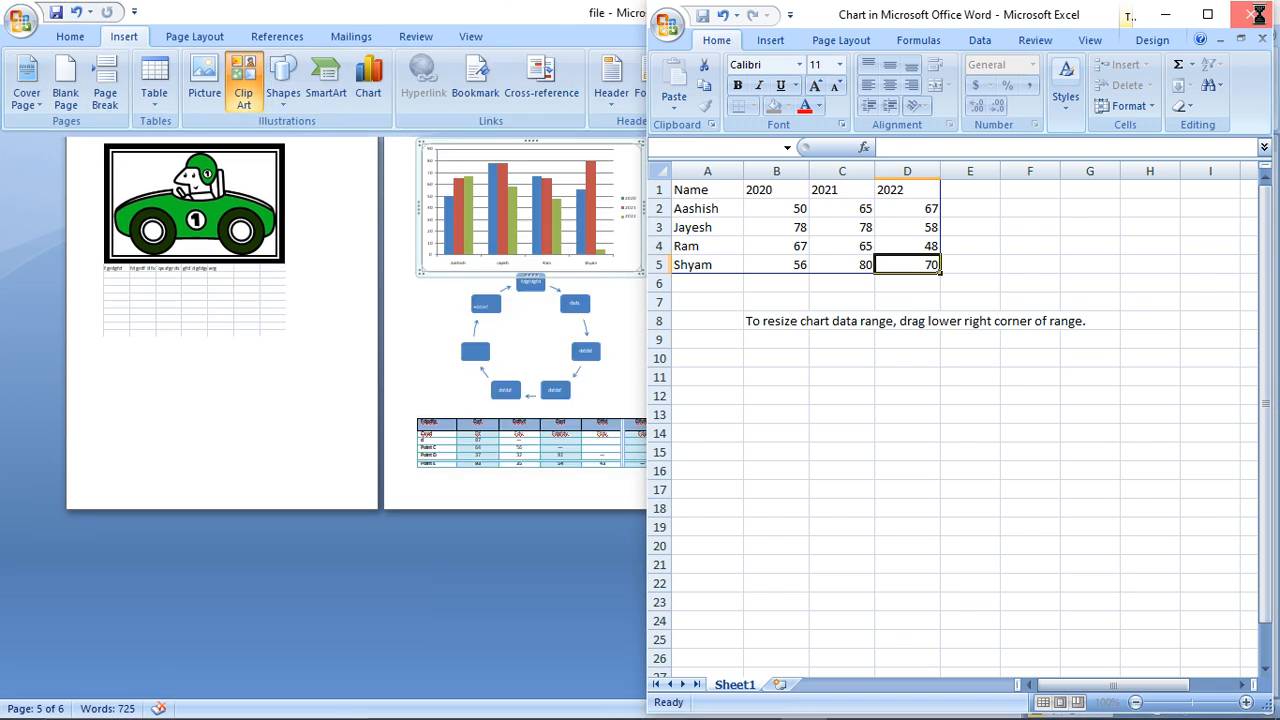
- Enlarge the column chart on page 5 slightly in width and height
click(560, 232)
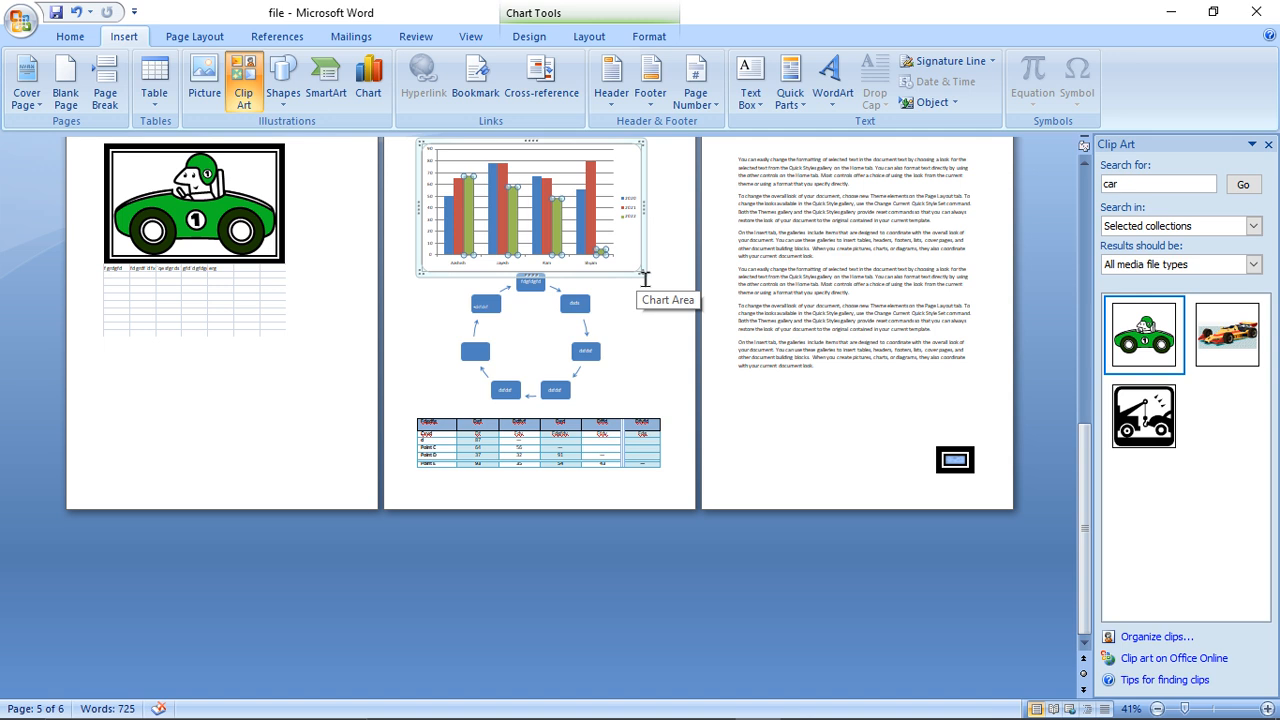
click(1206, 711)
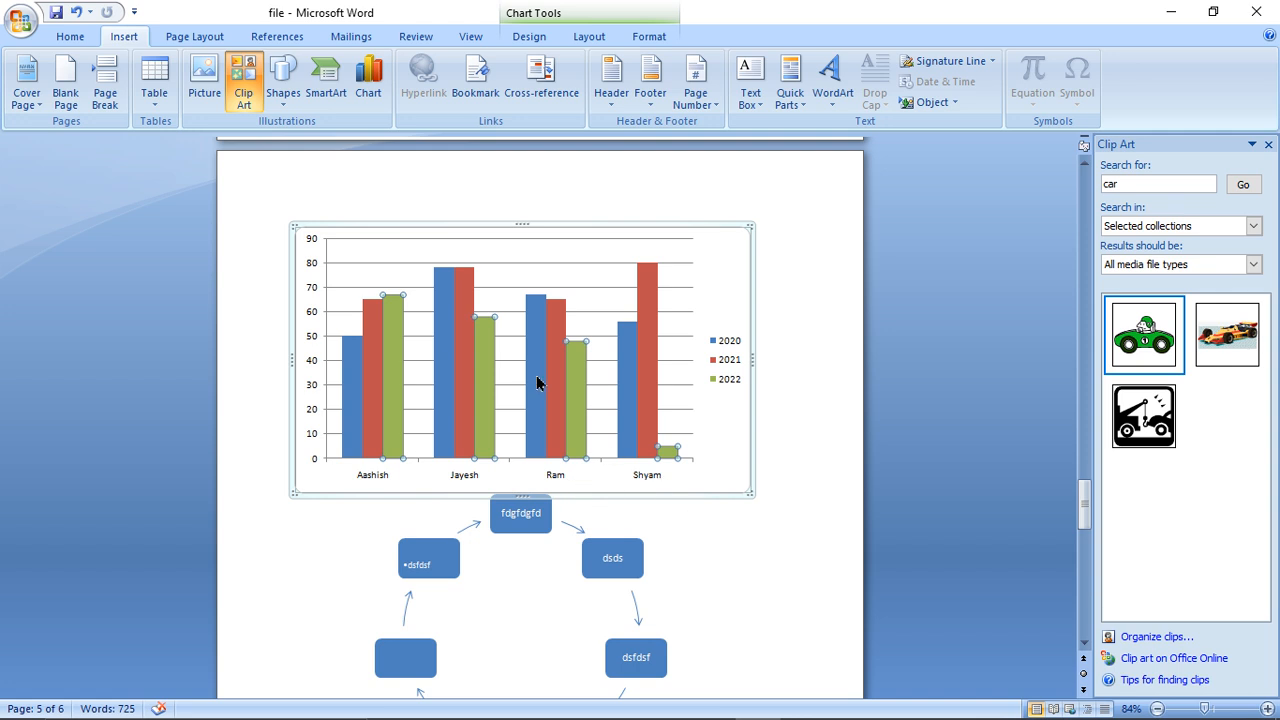
drag(295, 496, 272, 526)
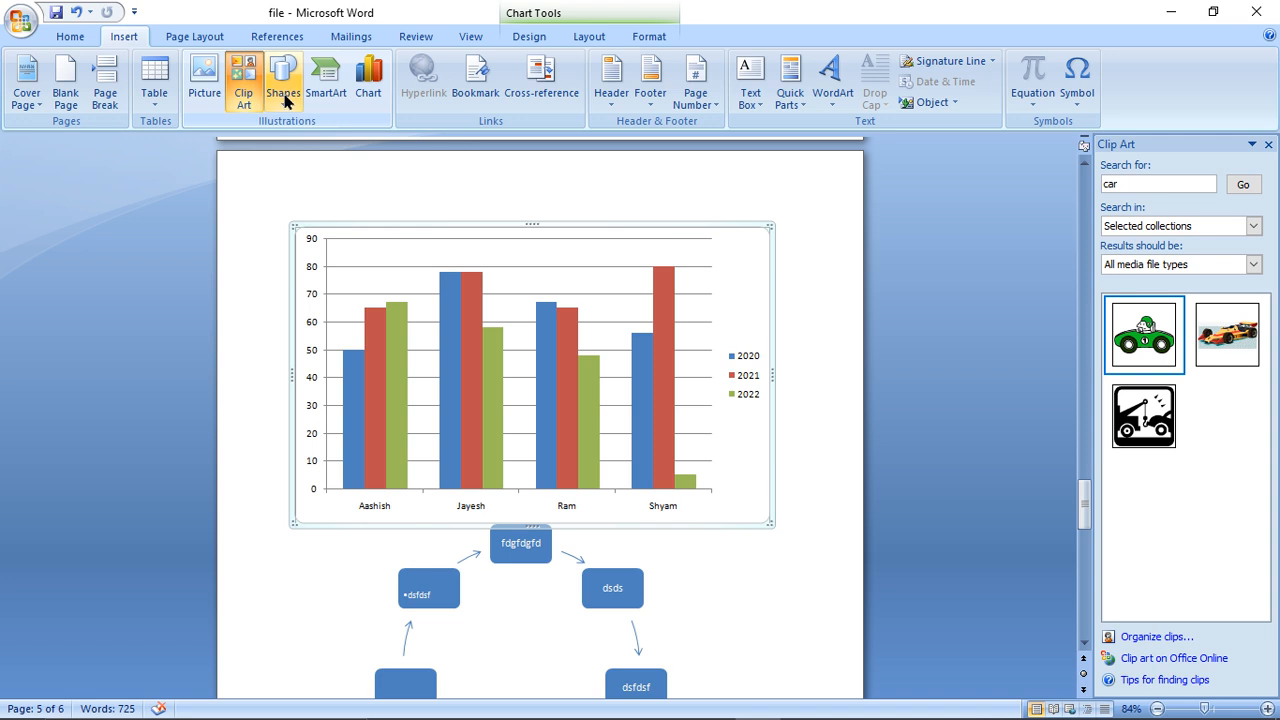
click(370, 90)
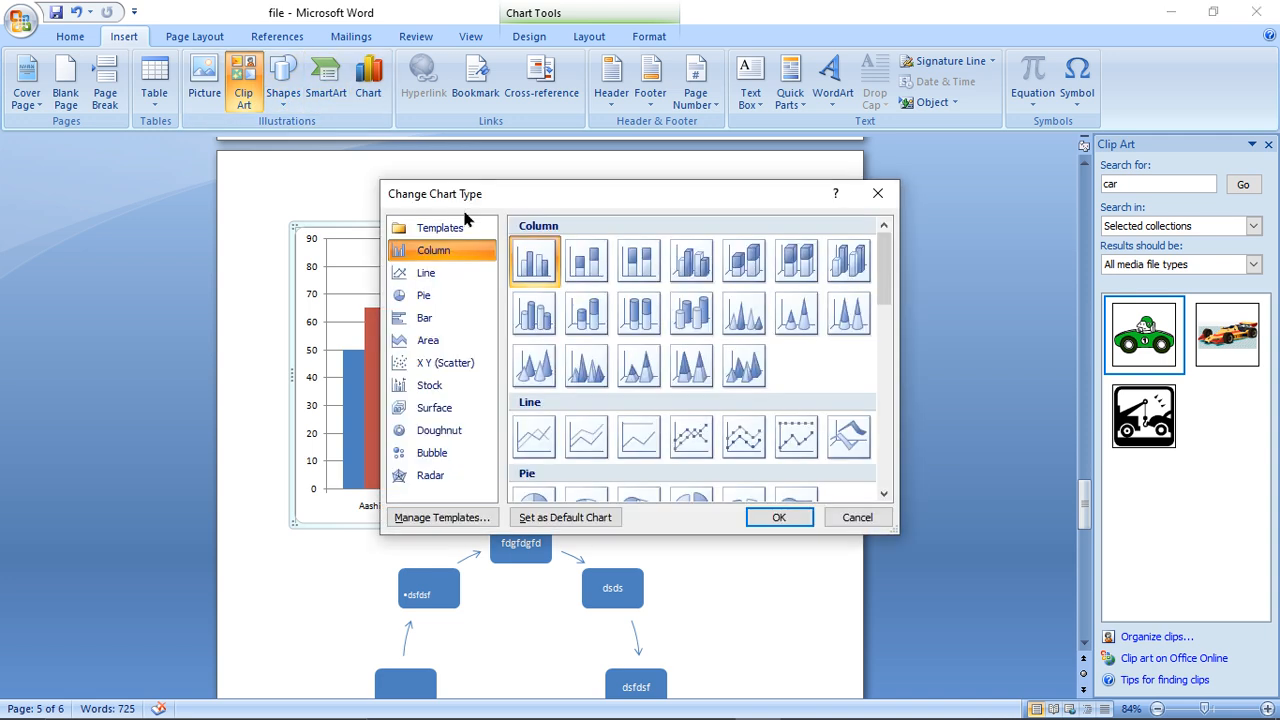
click(361, 364)
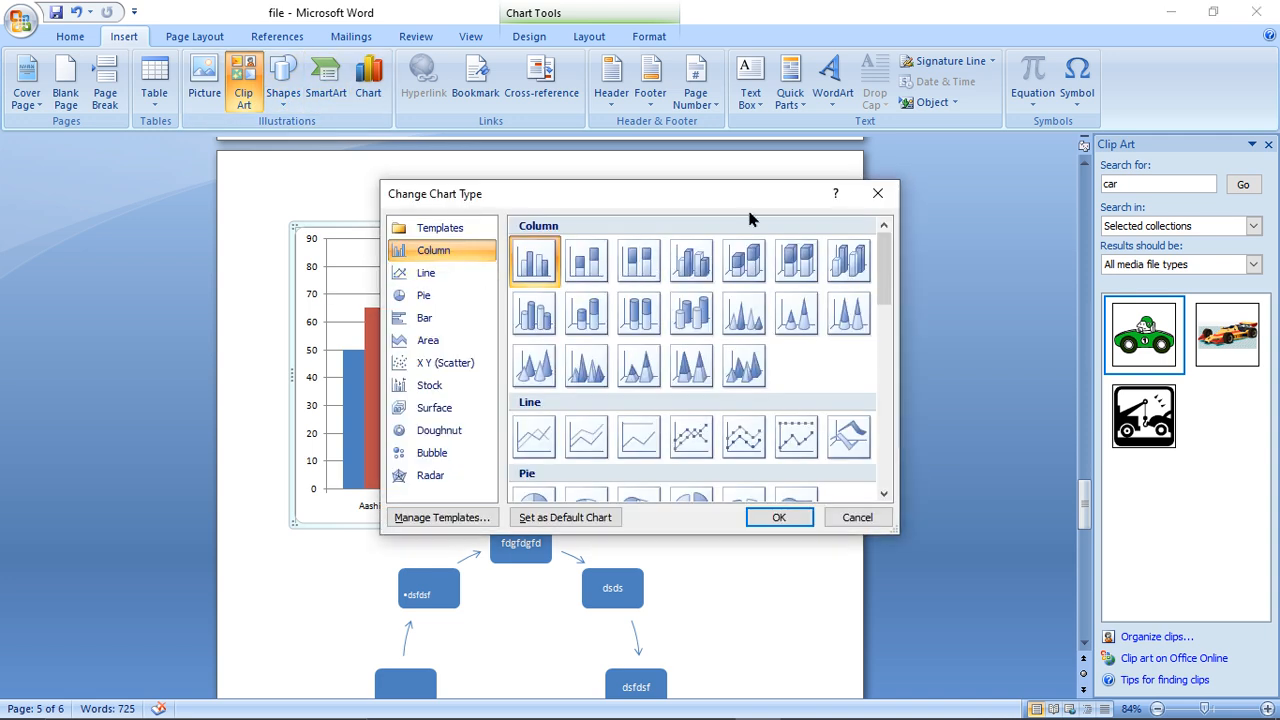
click(877, 193)
- Fill the 2020 series columns of the chart with a brighter blue and look through the shape outline and shadow effect options
click(648, 37)
click(438, 359)
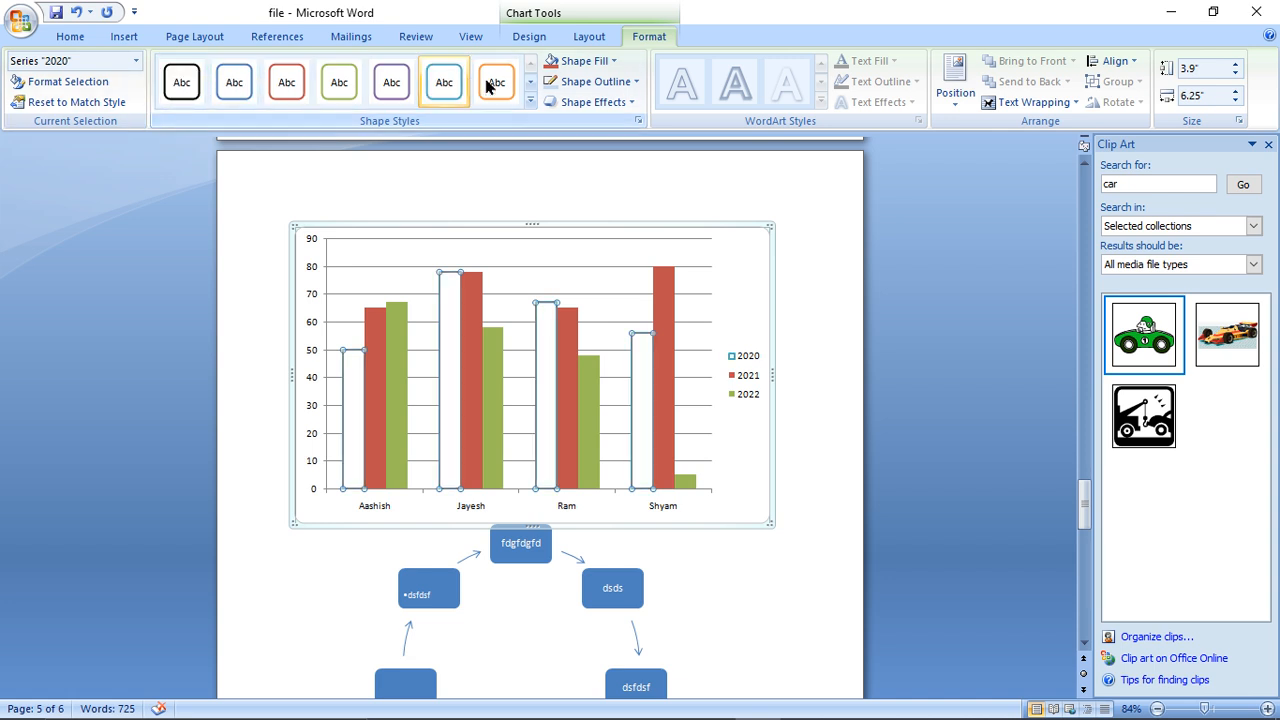
click(562, 60)
click(603, 152)
click(600, 81)
click(600, 102)
click(596, 102)
mouse_move(592, 183)
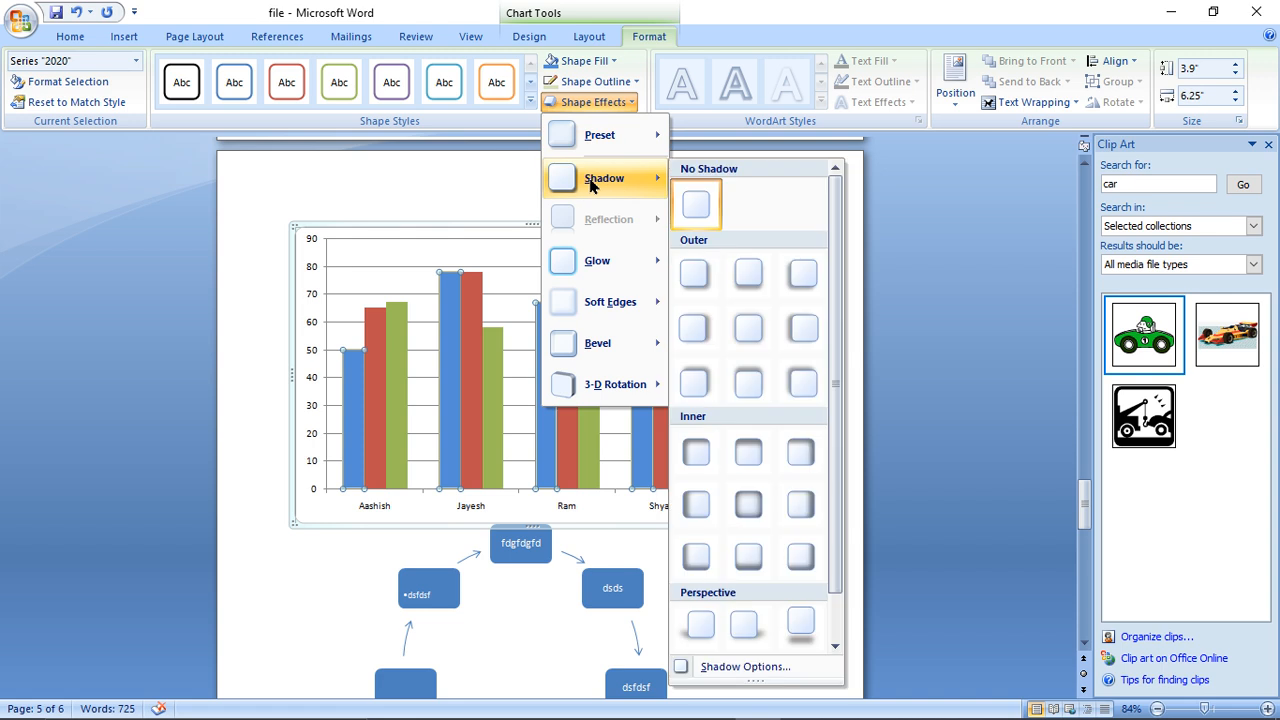
- Add a primary horizontal axis title below the chart's category axis
click(589, 36)
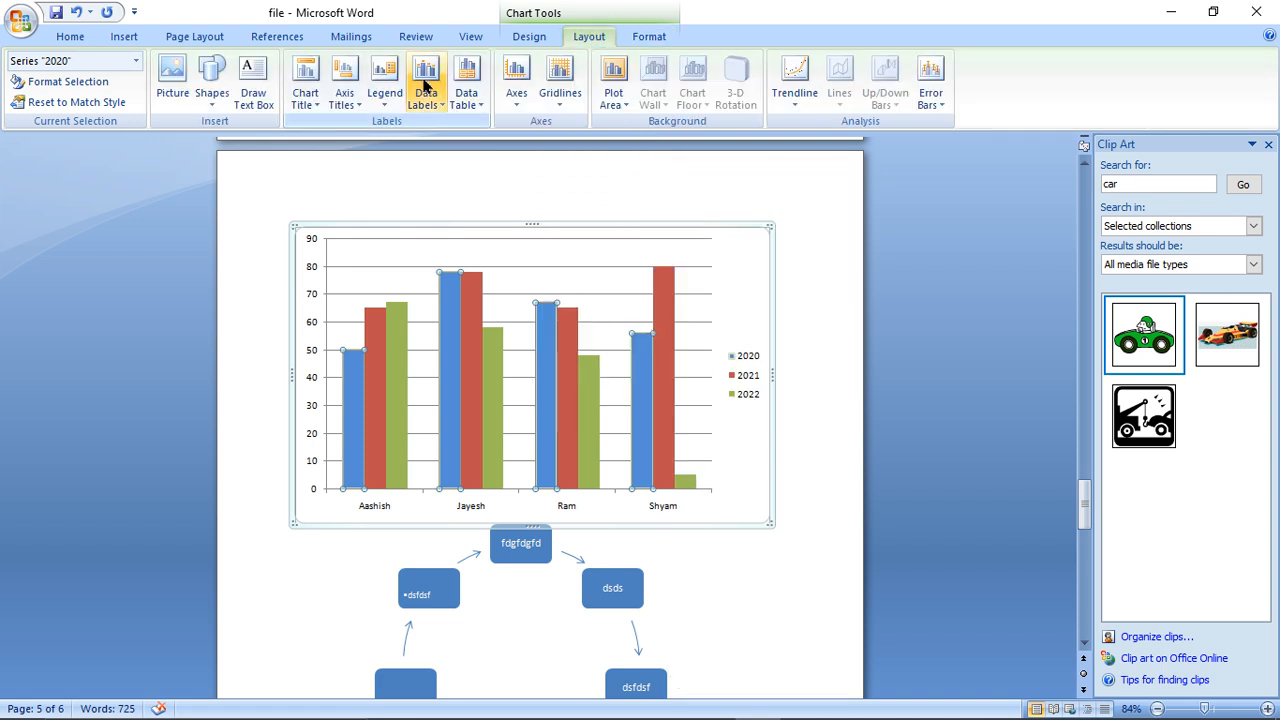
click(352, 106)
mouse_move(366, 135)
click(584, 195)
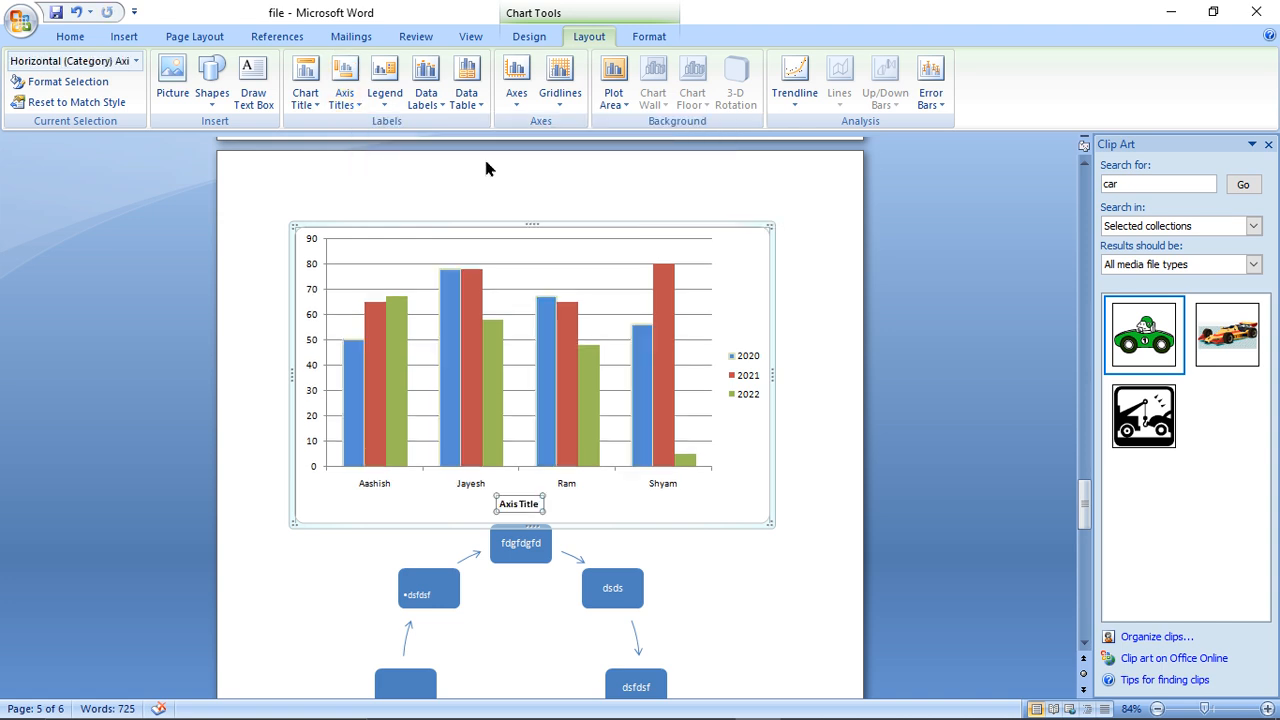
- Show the chart's legend at the right and add a centered chart title overlaying the plot area
click(384, 92)
click(407, 177)
click(306, 82)
click(328, 181)
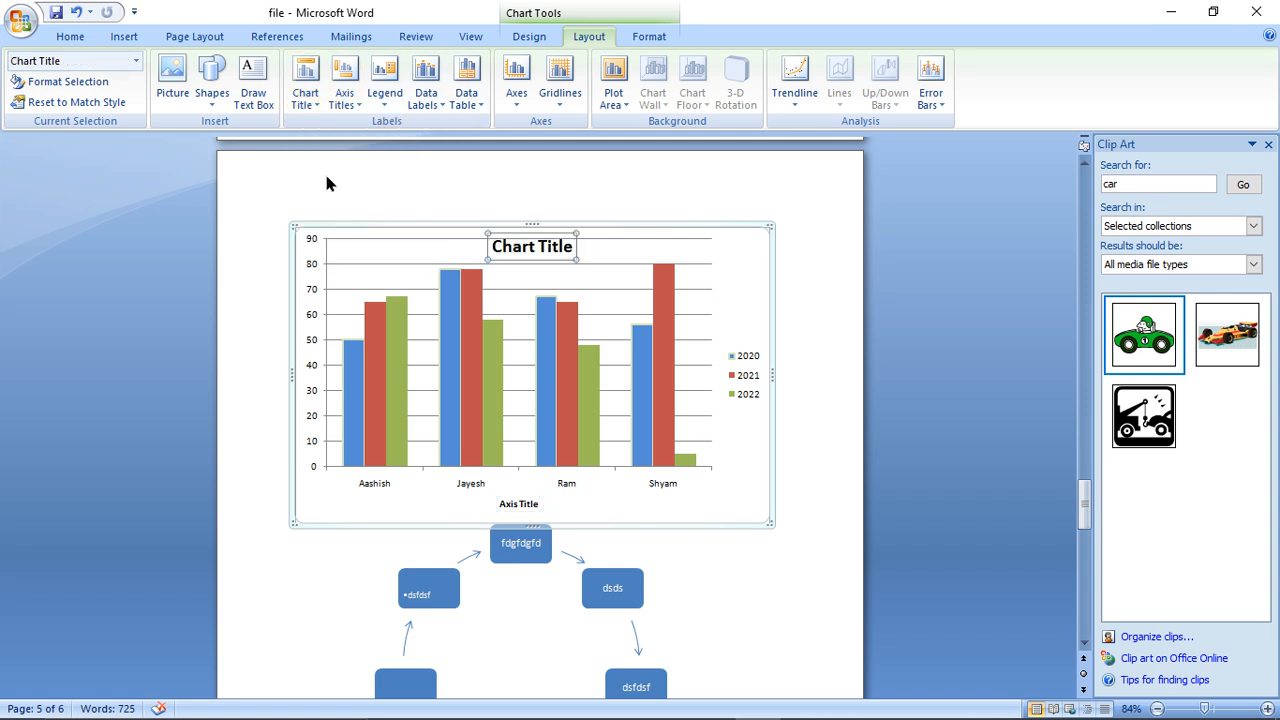
- Set the chart's primary horizontal axis to display left to right with labels
click(520, 92)
mouse_move(545, 128)
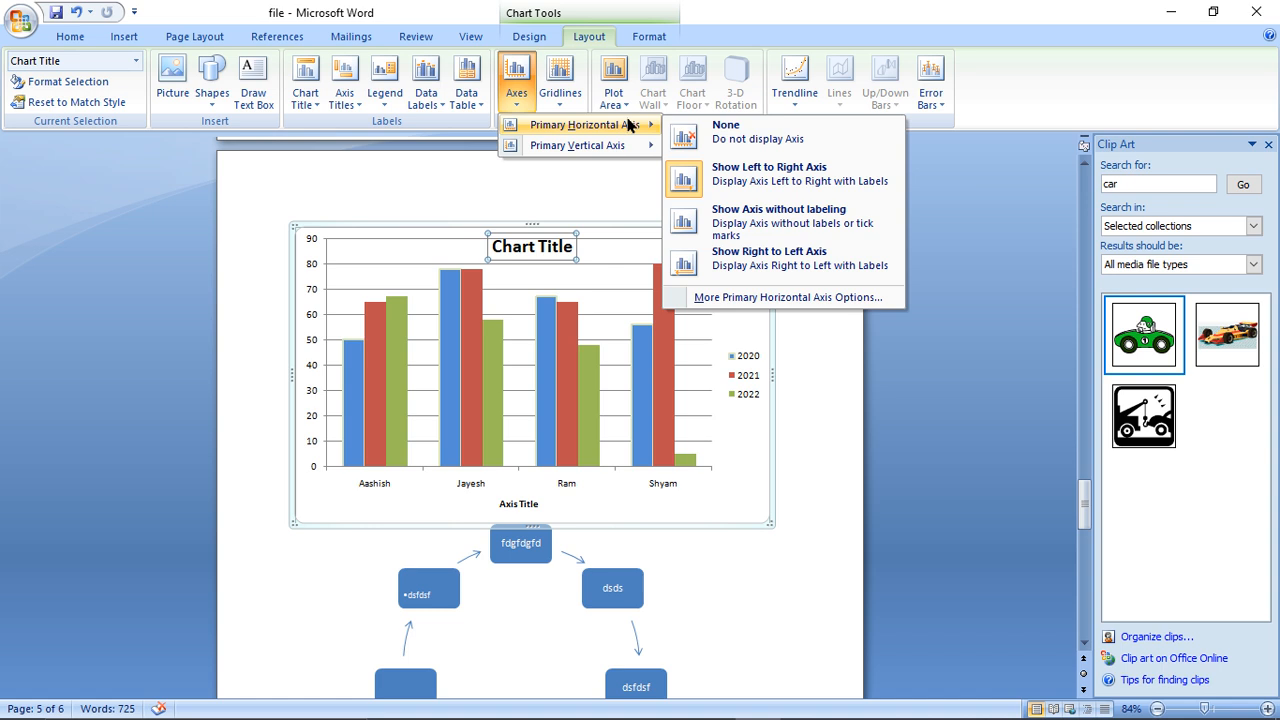
click(697, 180)
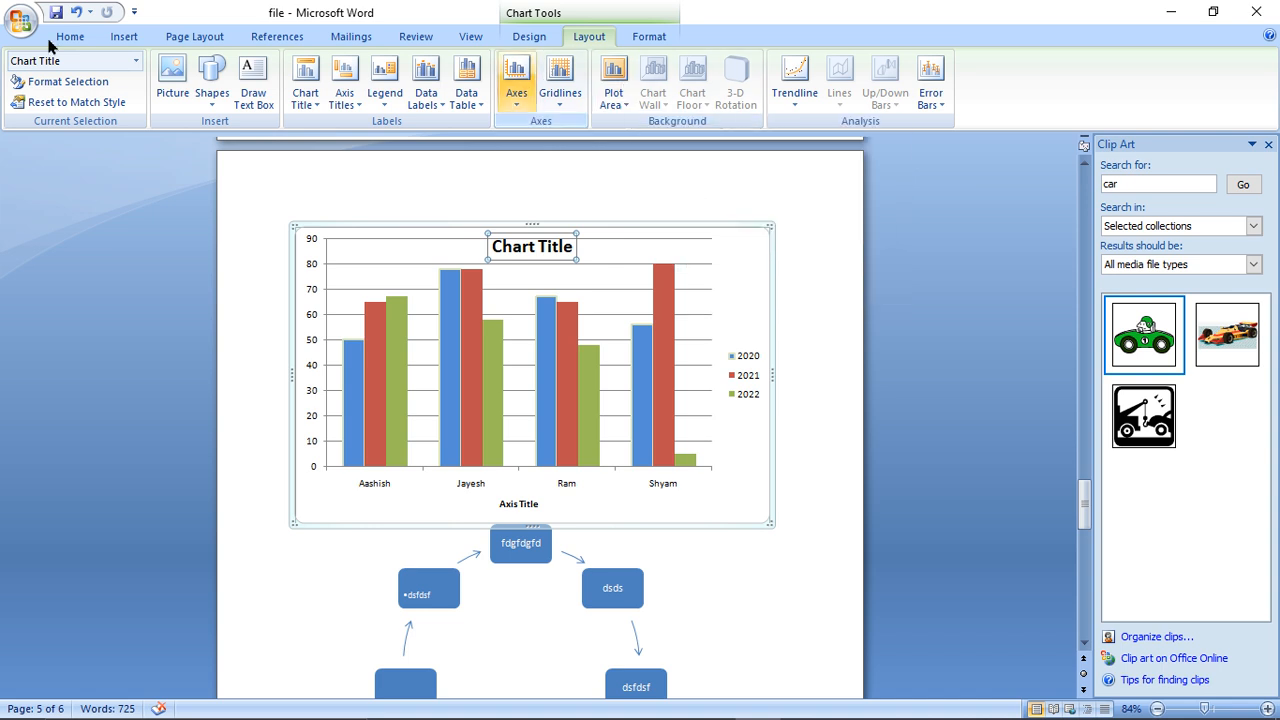
- Save the document with the finished chart
click(124, 38)
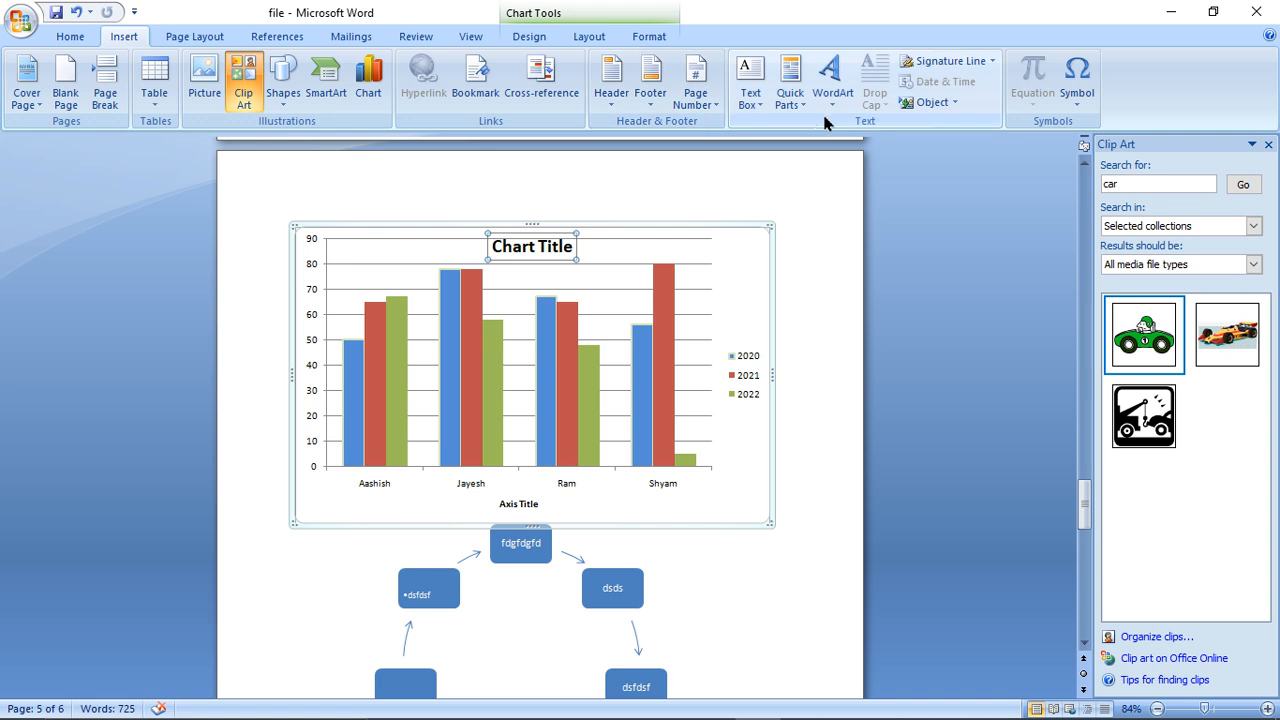
click(58, 14)
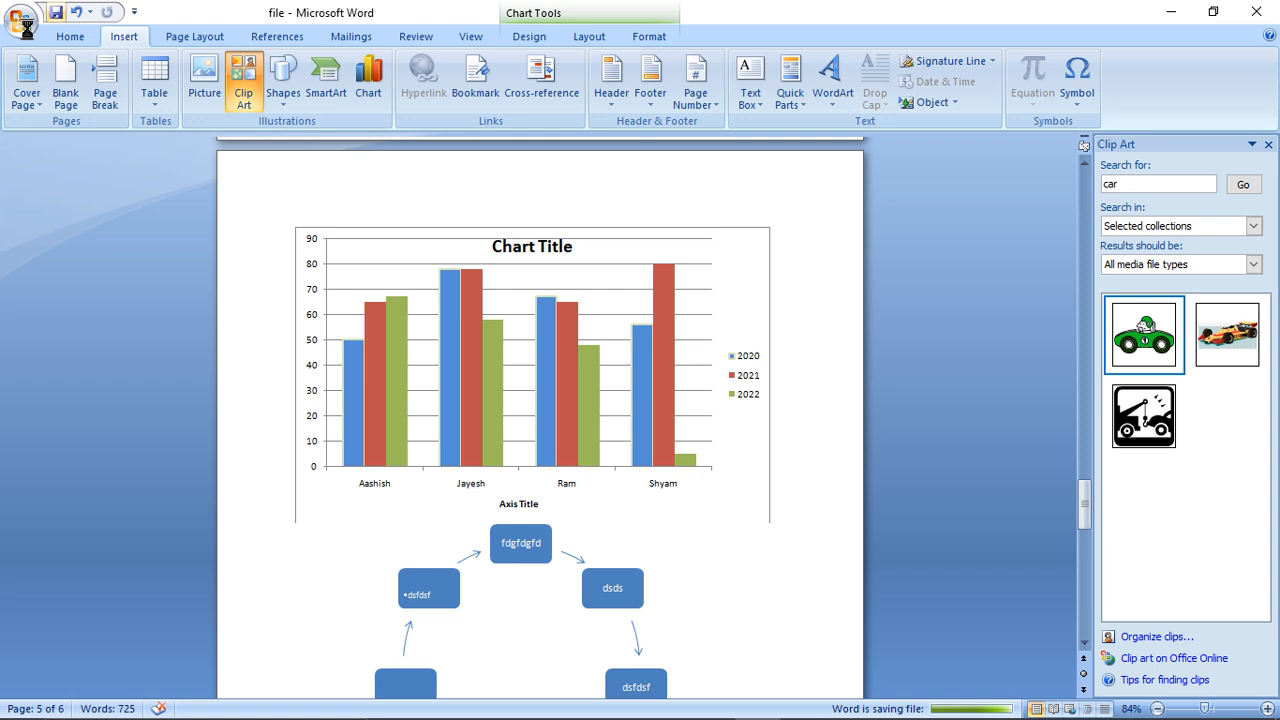
key(alt+Tab)
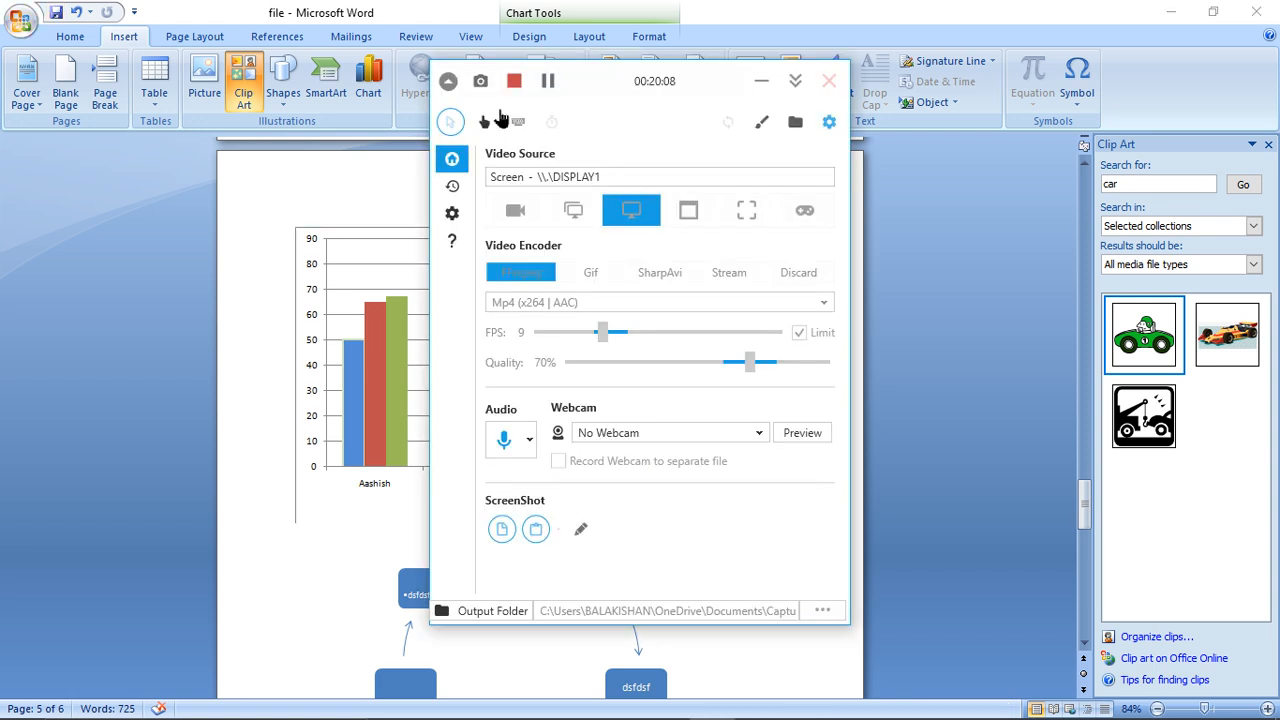